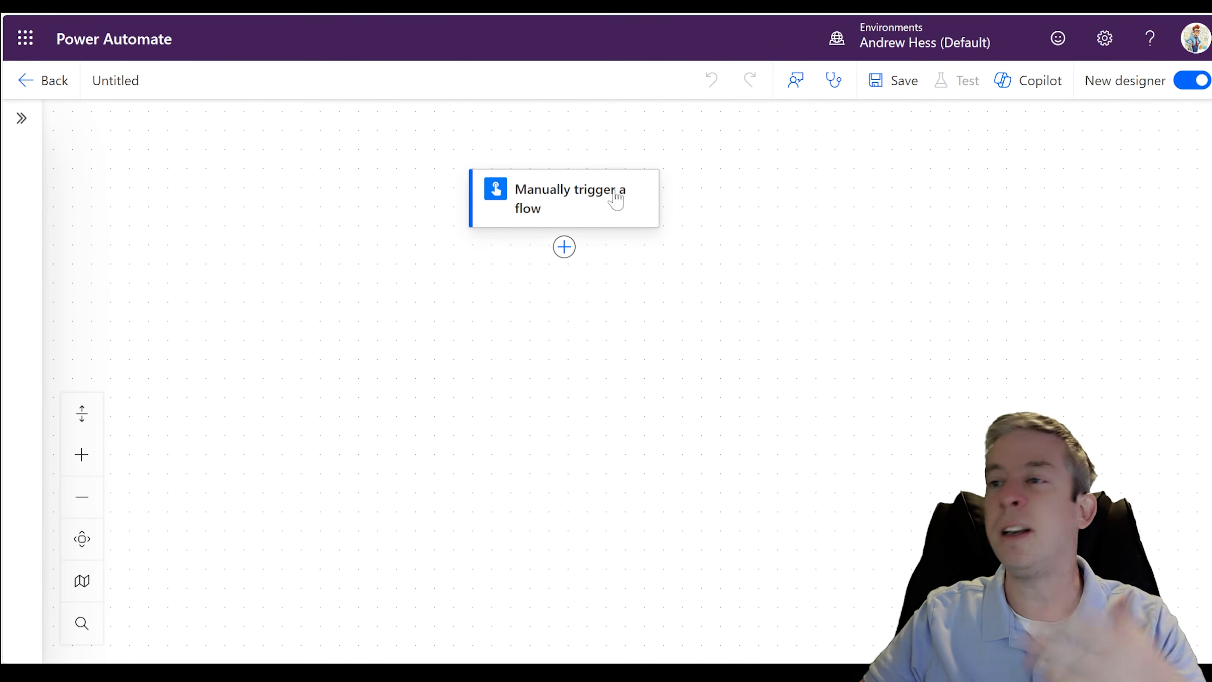
- Start adding an action after the manual trigger, search for "sharepoint" and open the connector's full action list
click(549, 215)
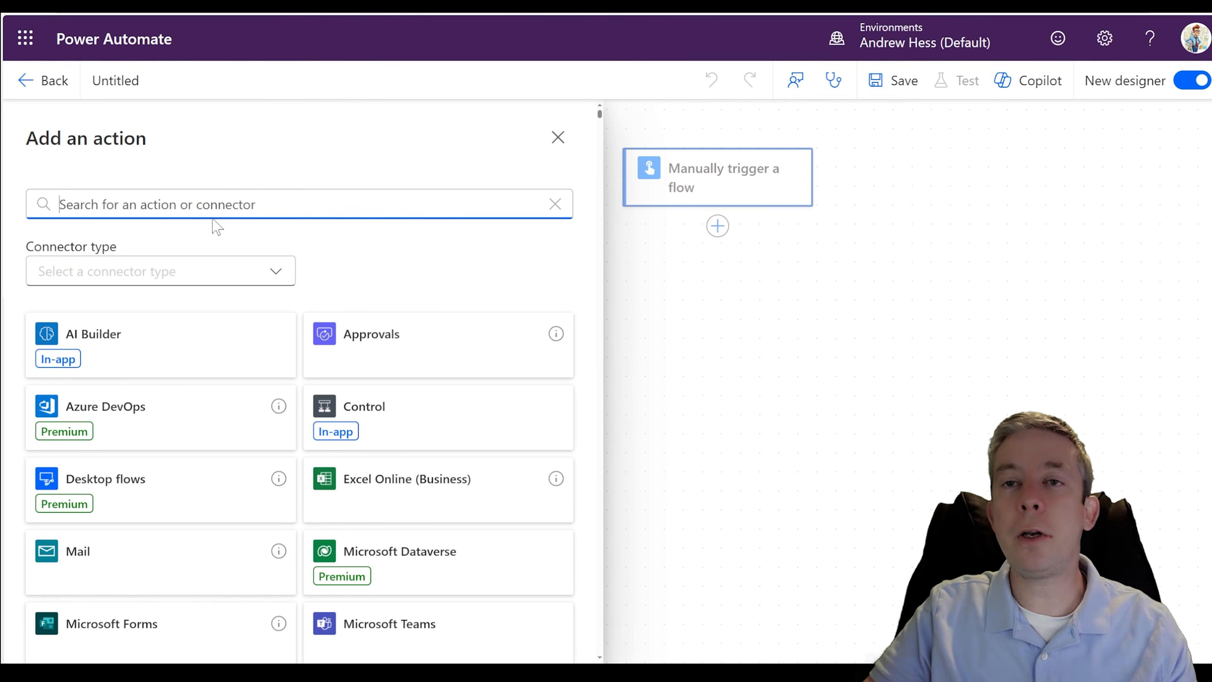
text(sharepoint)
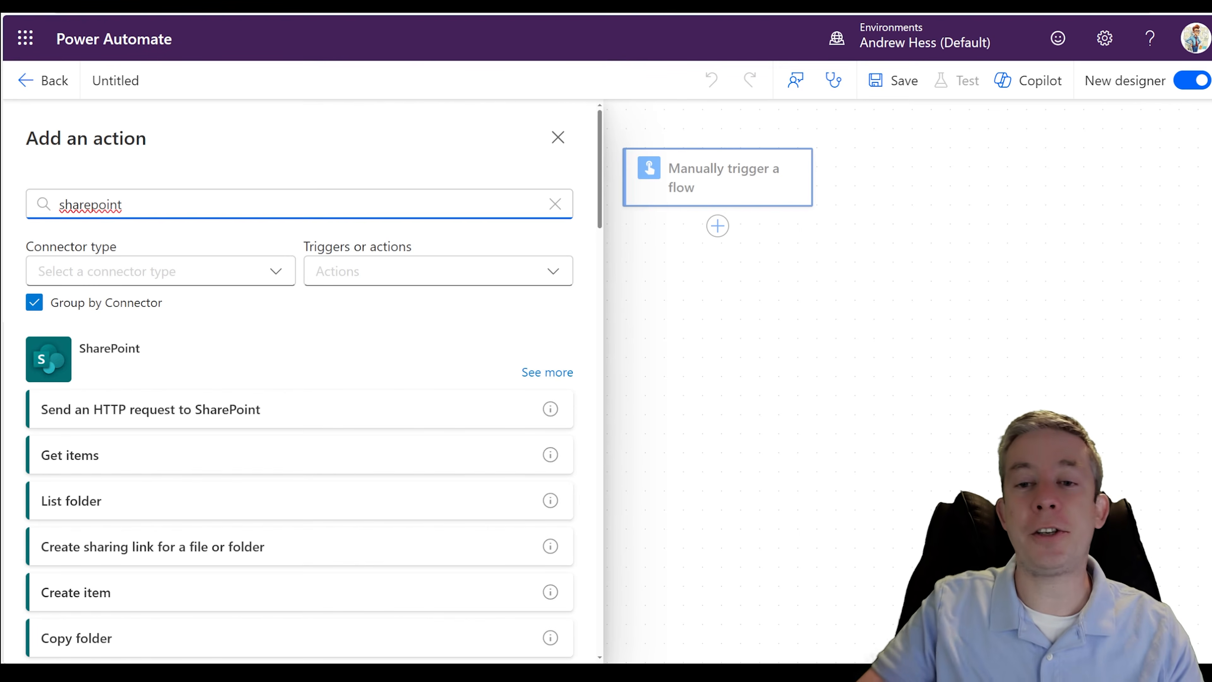
click(534, 375)
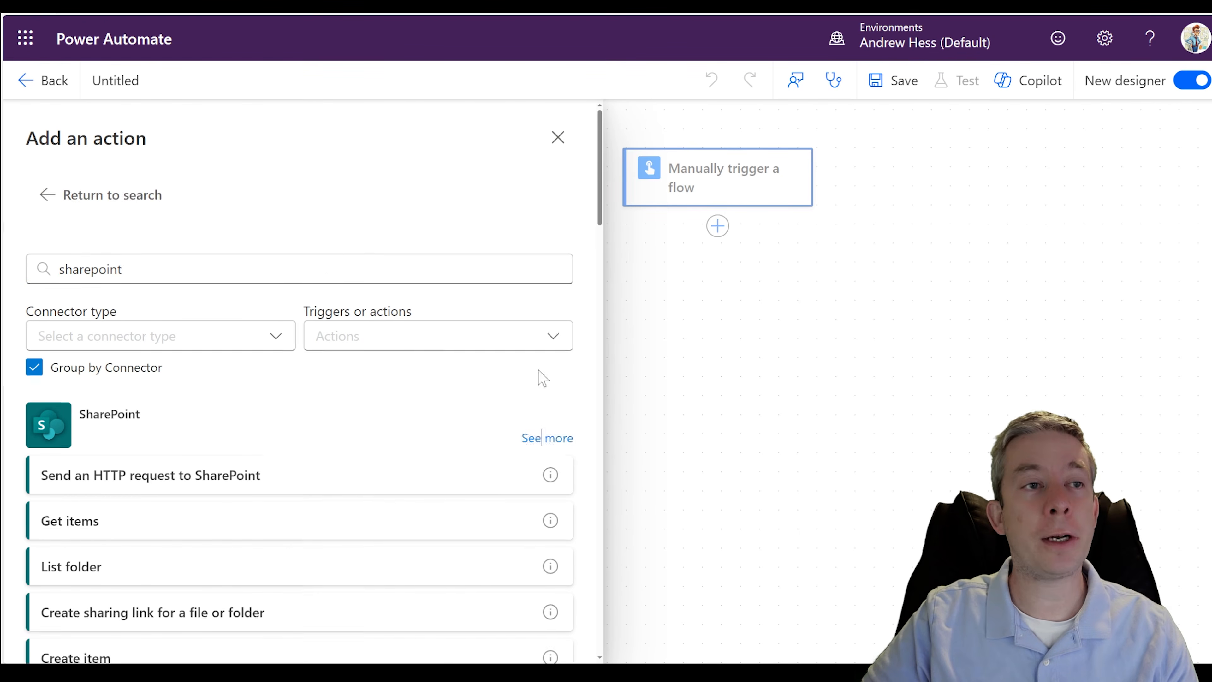
- Look through the SharePoint connector's actions, especially those for getting file properties, content and metadata
scroll(297, 324, down, 5)
scroll(158, 334, down, 2)
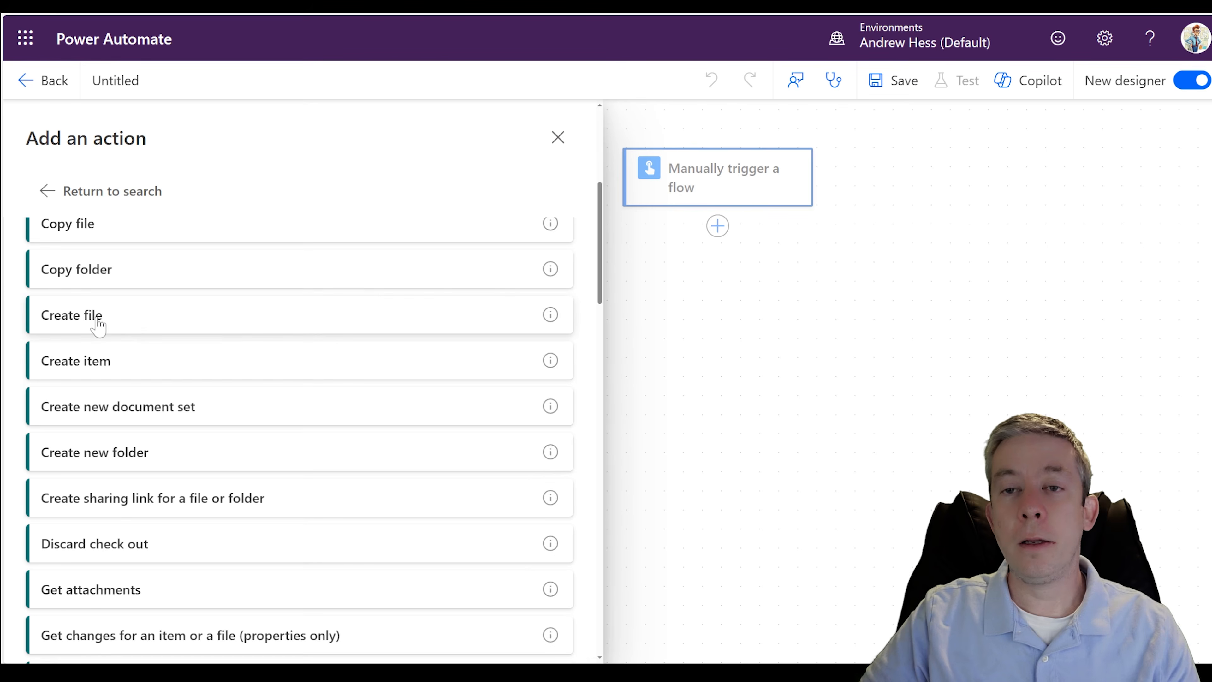
scroll(108, 320, down, 6)
scroll(117, 359, down, 1)
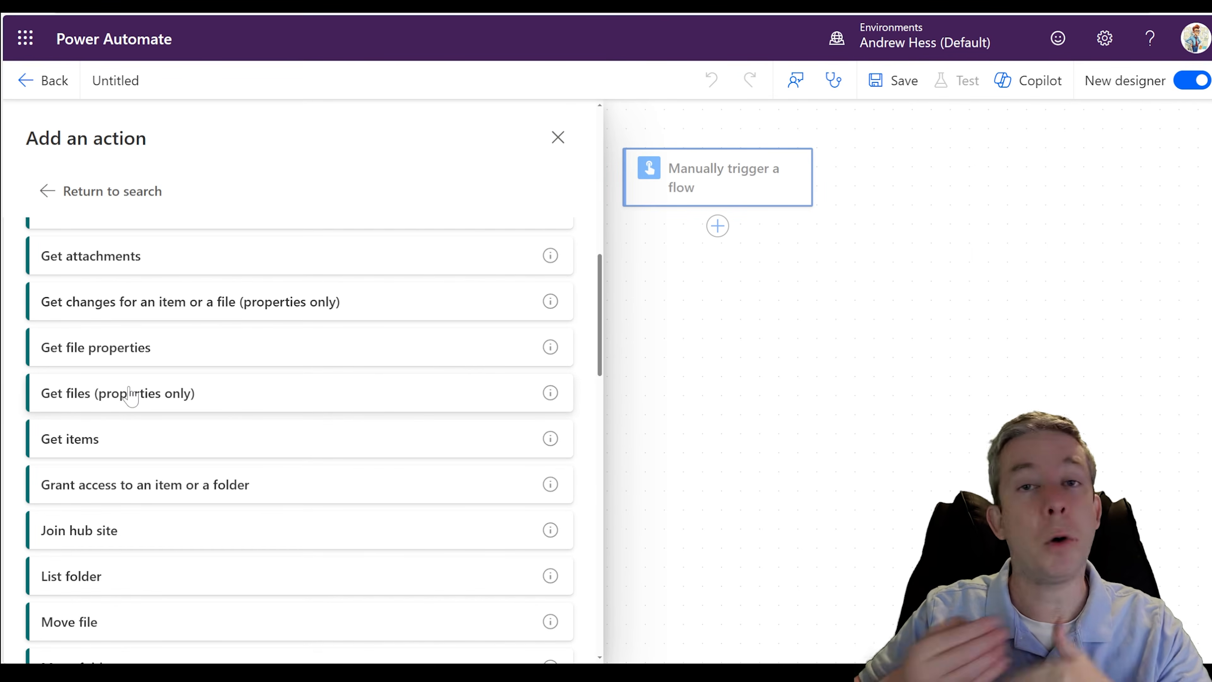
scroll(130, 372, down, 3)
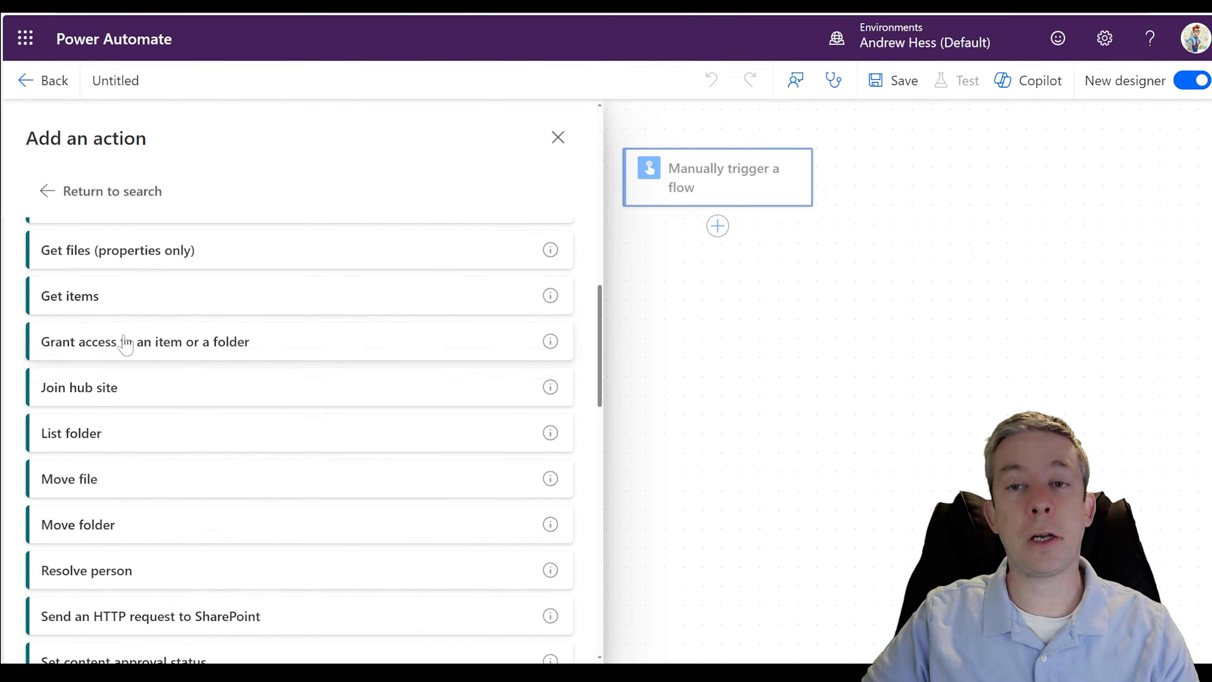
scroll(128, 372, down, 2)
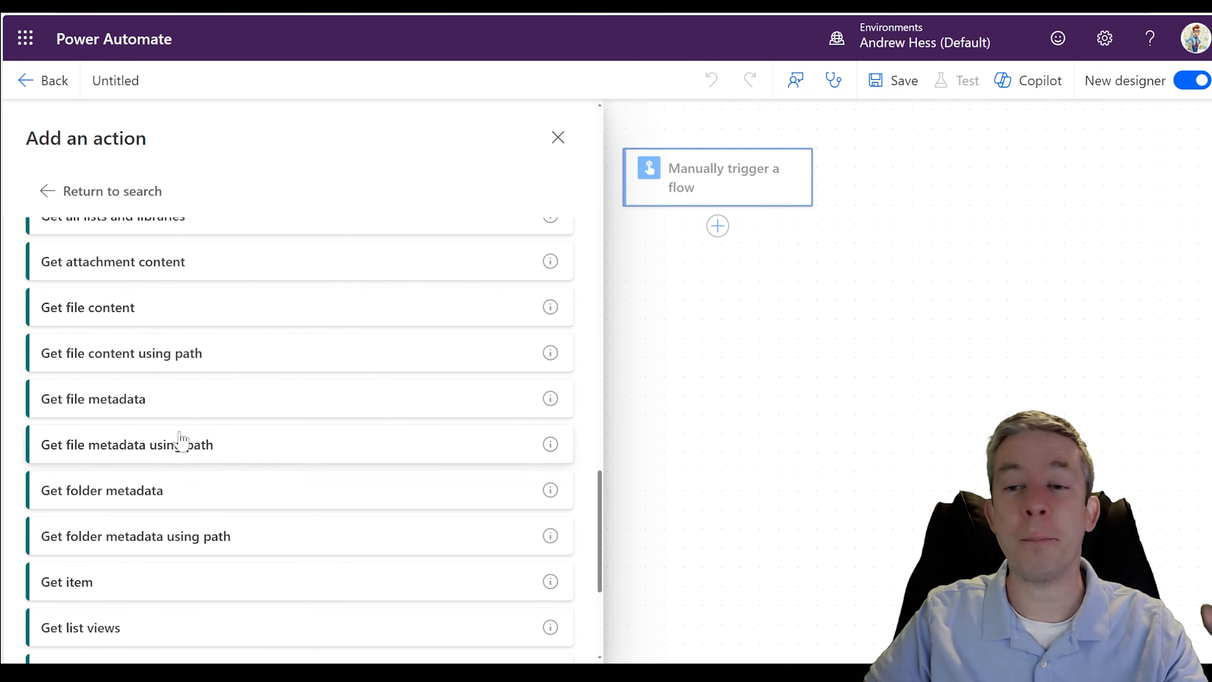
scroll(179, 441, down, 1)
scroll(142, 315, up, 2)
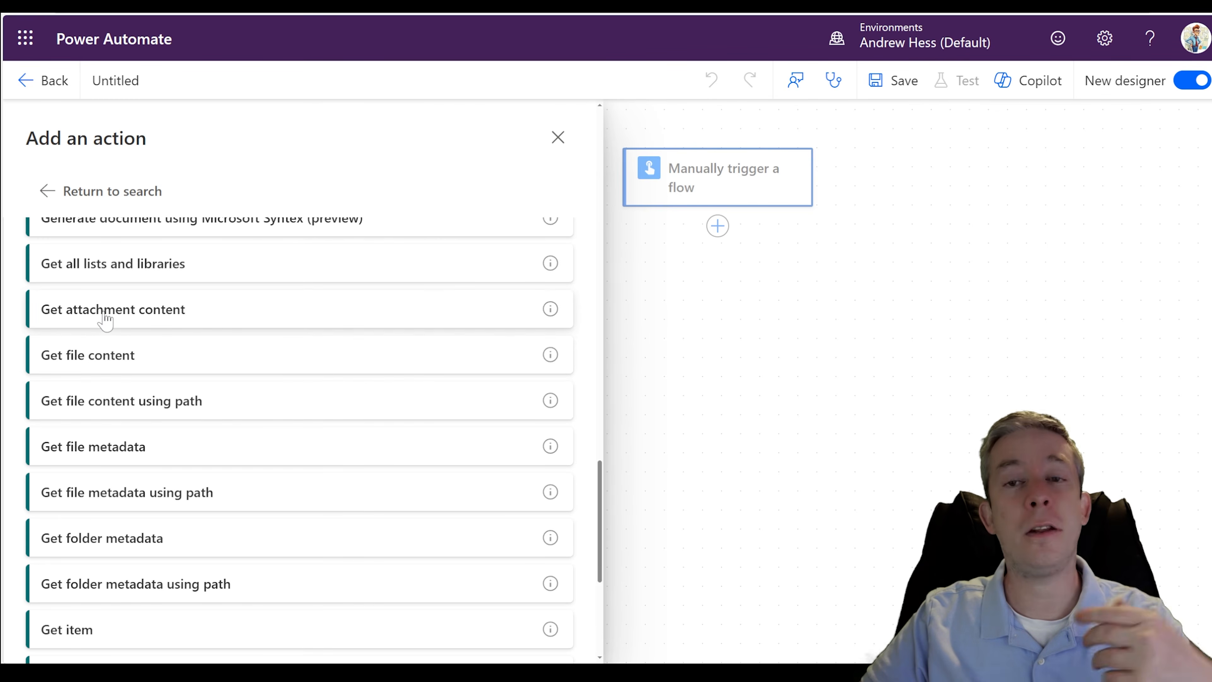
scroll(104, 318, down, 7)
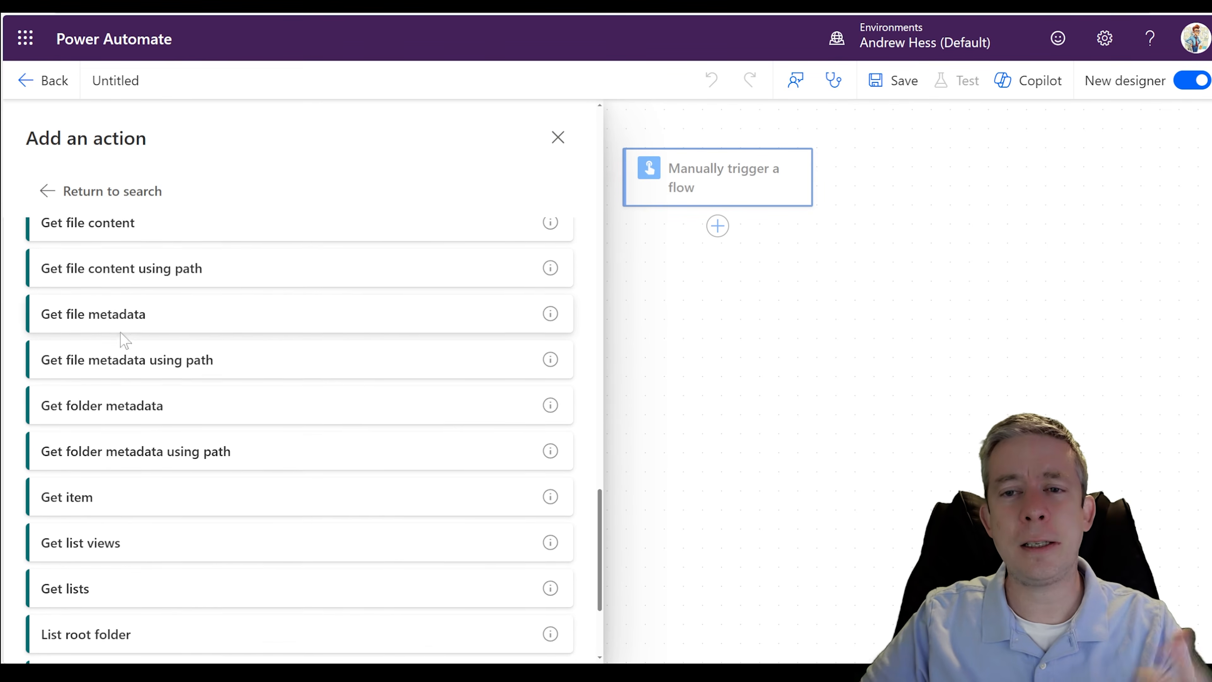
scroll(124, 352, up, 10)
scroll(138, 356, up, 20)
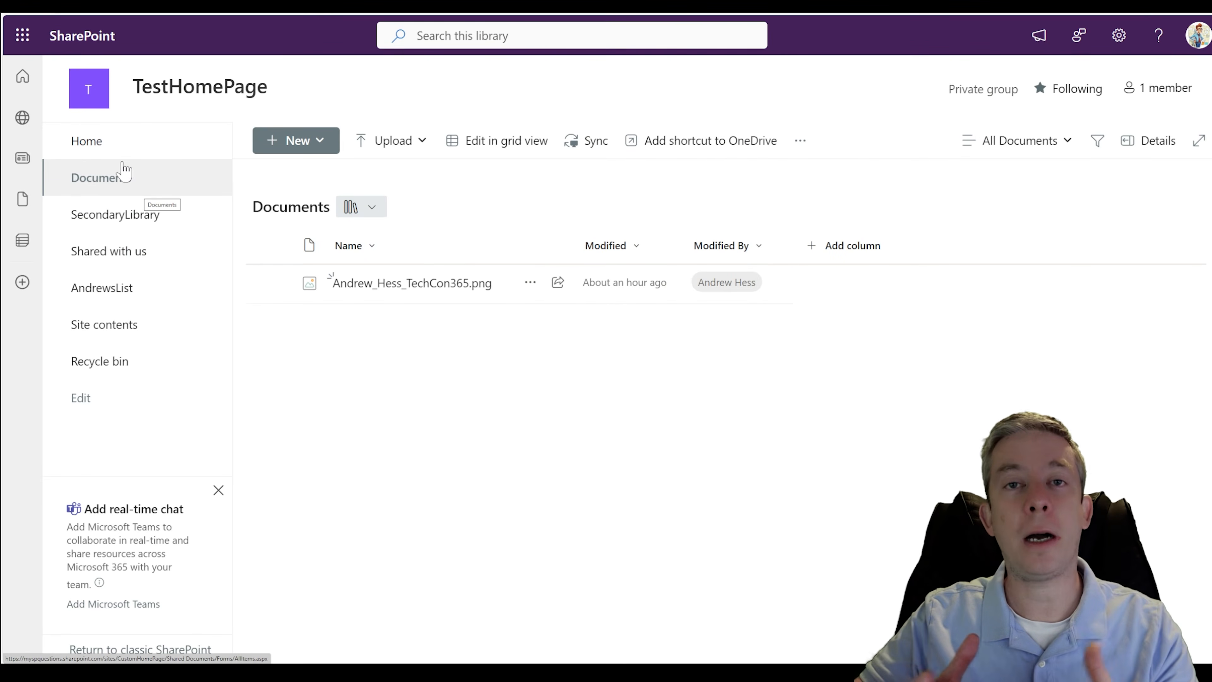
- On the TestHomePage site in SharePoint, view the SecondaryLibrary library and return to the Documents library
click(117, 214)
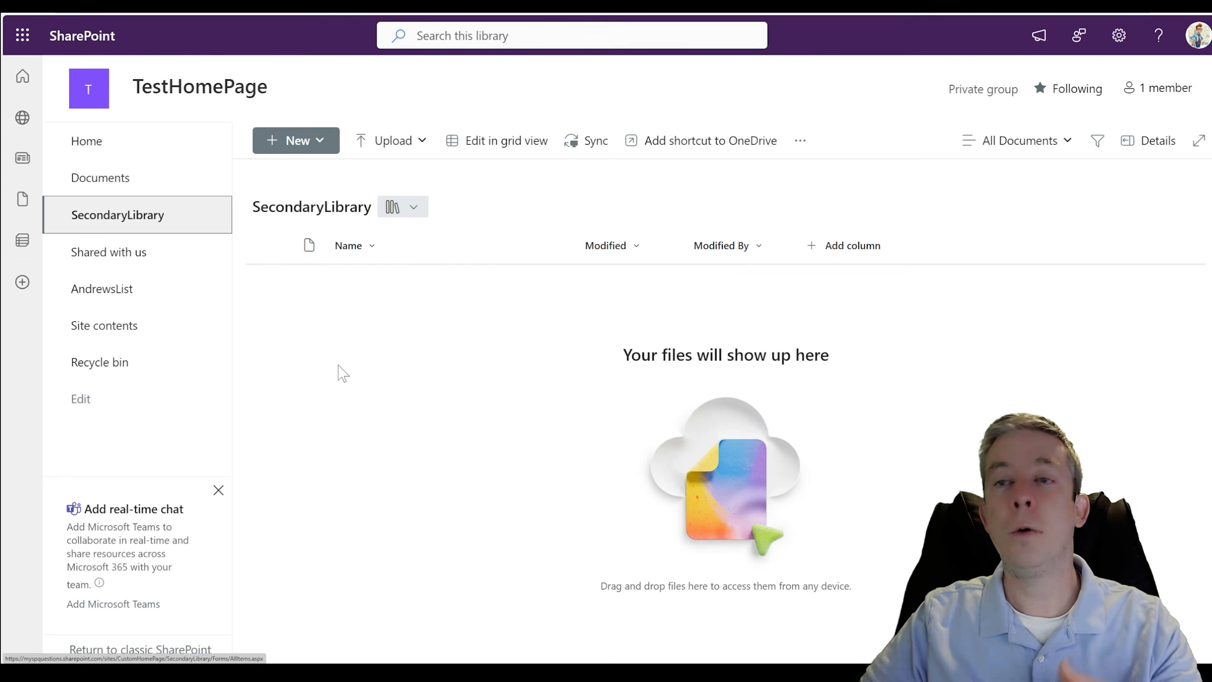
click(141, 180)
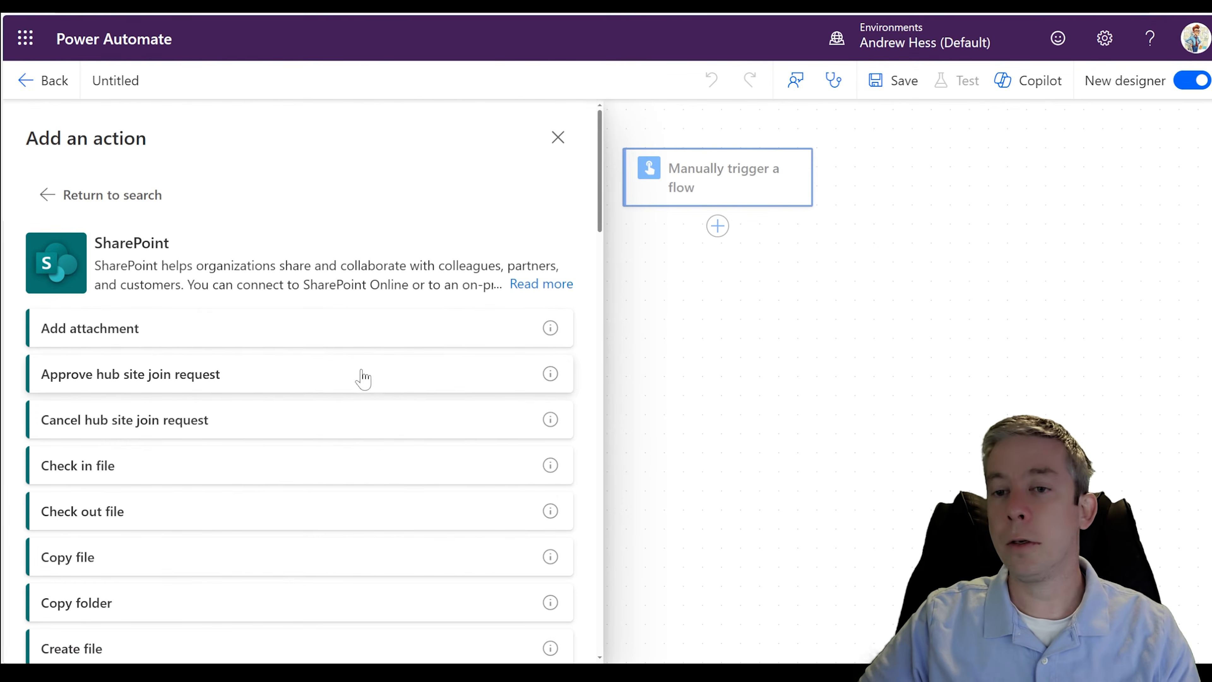
- Switch back to Power Automate and add the SharePoint action Get file properties below the manual trigger
scroll(255, 430, down, 10)
scroll(237, 411, down, 1)
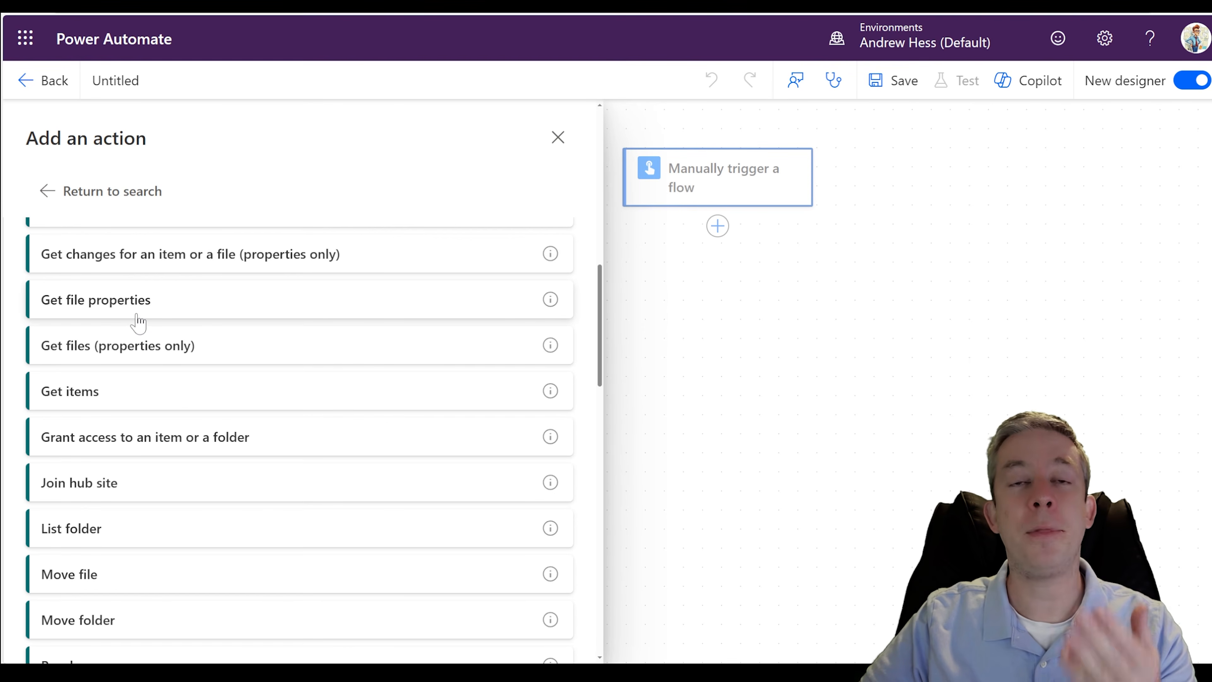
click(138, 323)
drag(603, 343, 636, 322)
- Set the Get file properties site address to TestHomePage and its library name to Documents
click(451, 281)
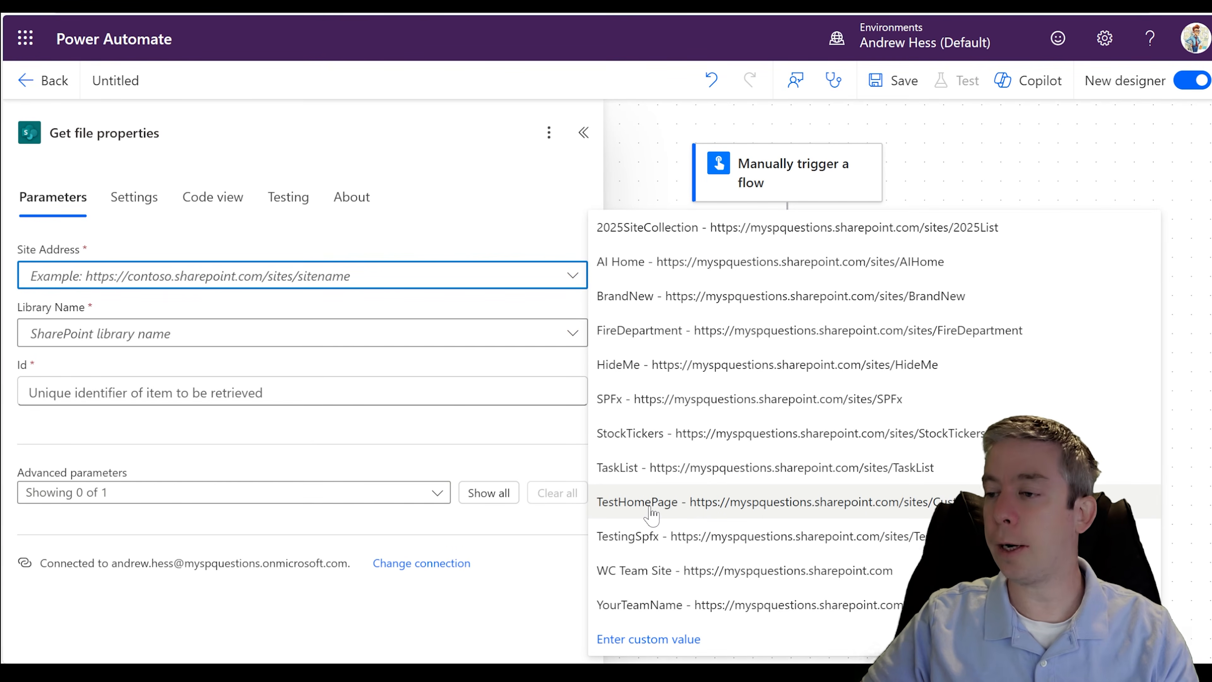
click(651, 513)
click(270, 334)
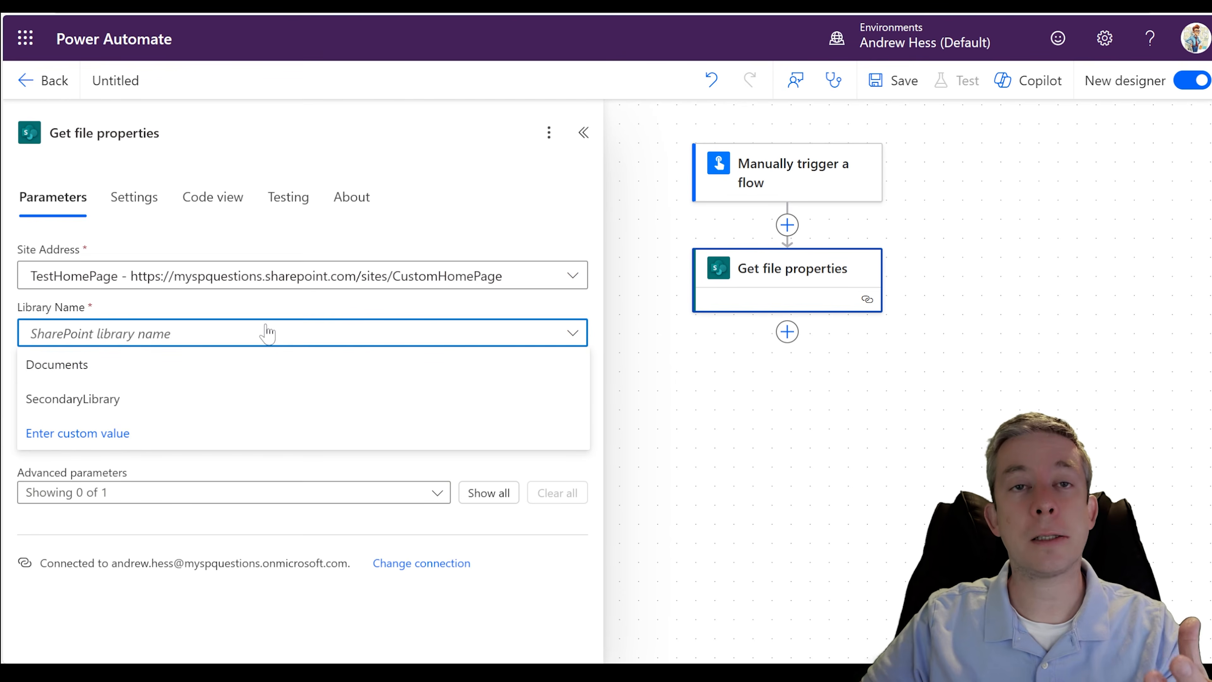
click(81, 370)
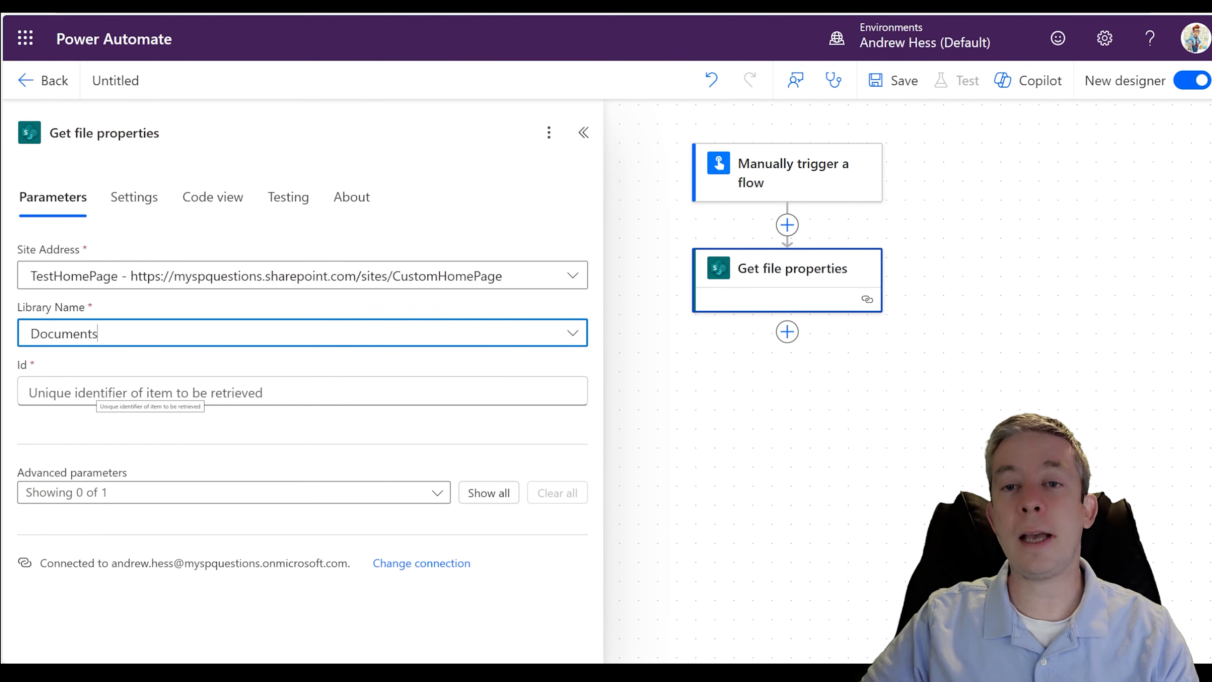
click(302, 391)
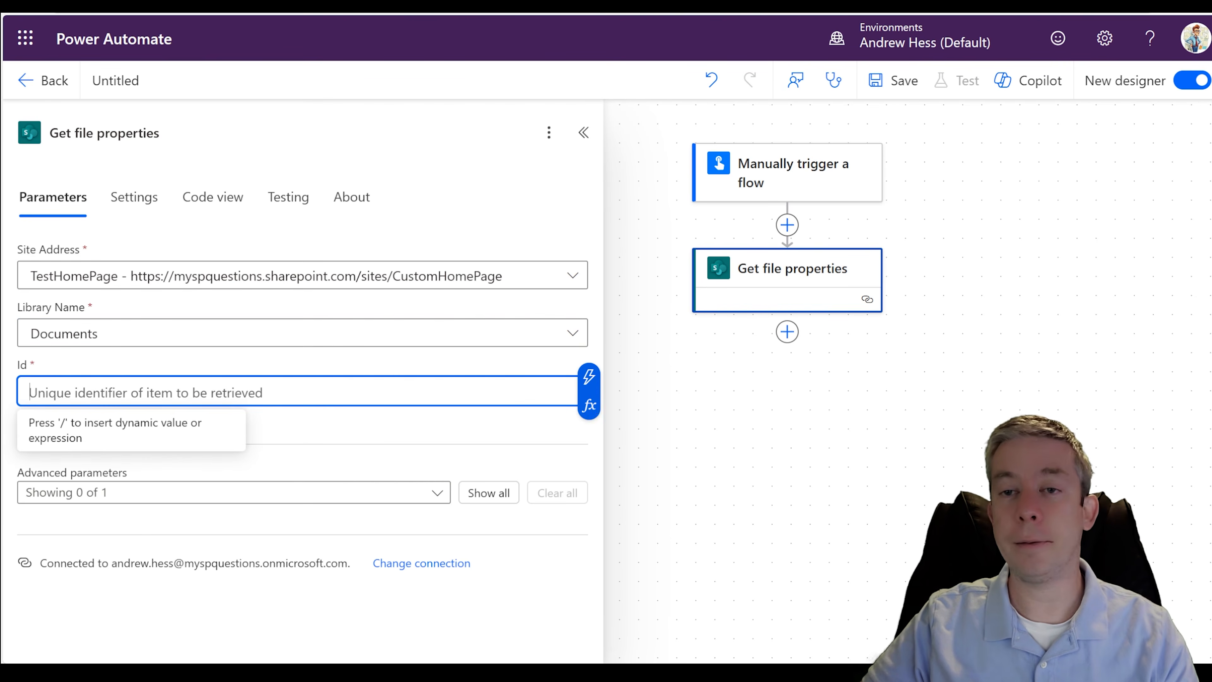
click(306, 429)
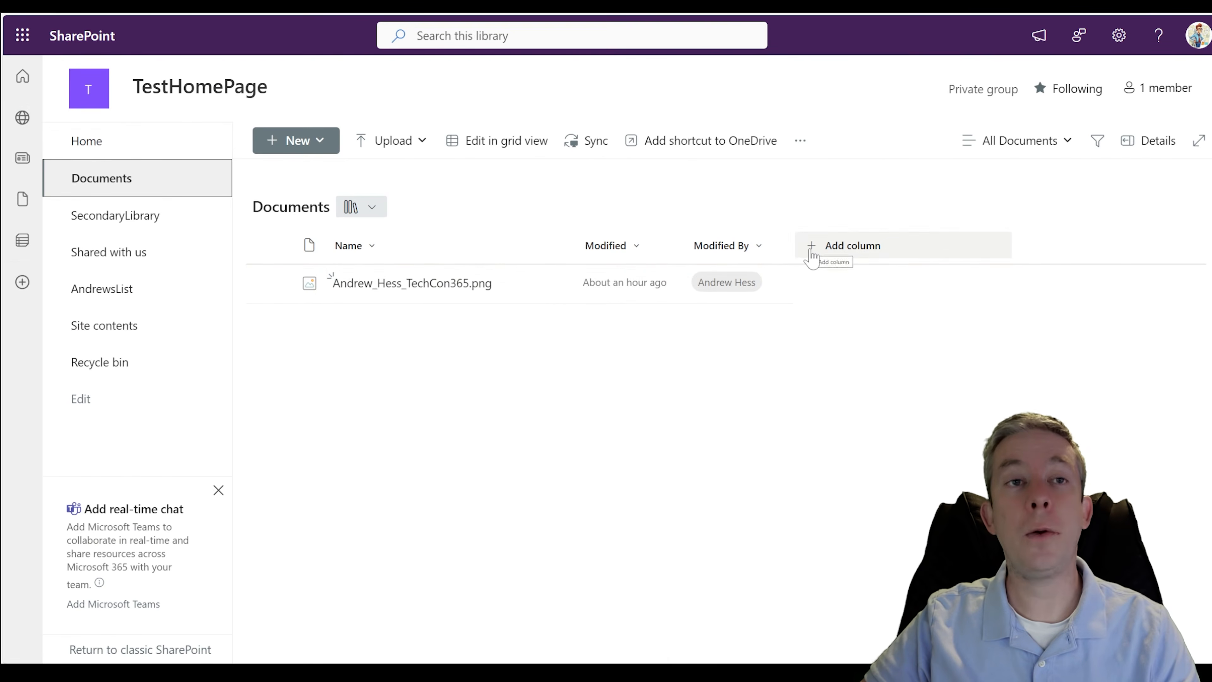
- Switch to SharePoint and show the ID column in the Documents library view
click(812, 258)
scroll(879, 382, down, 3)
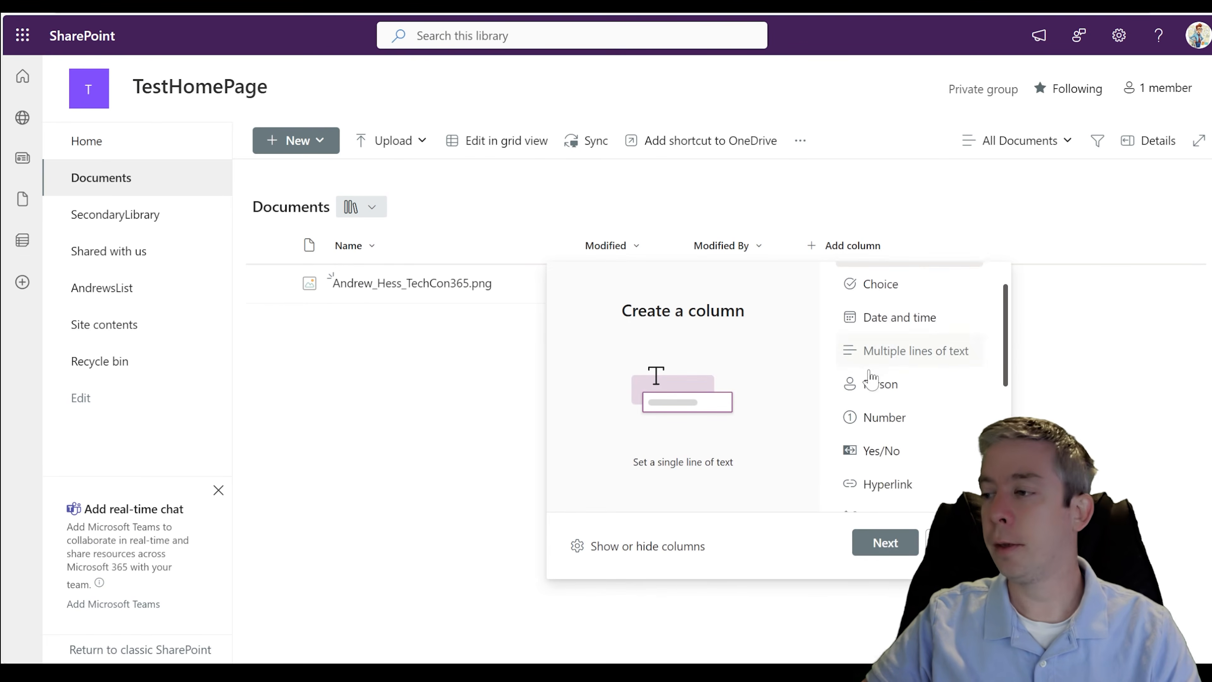
click(622, 554)
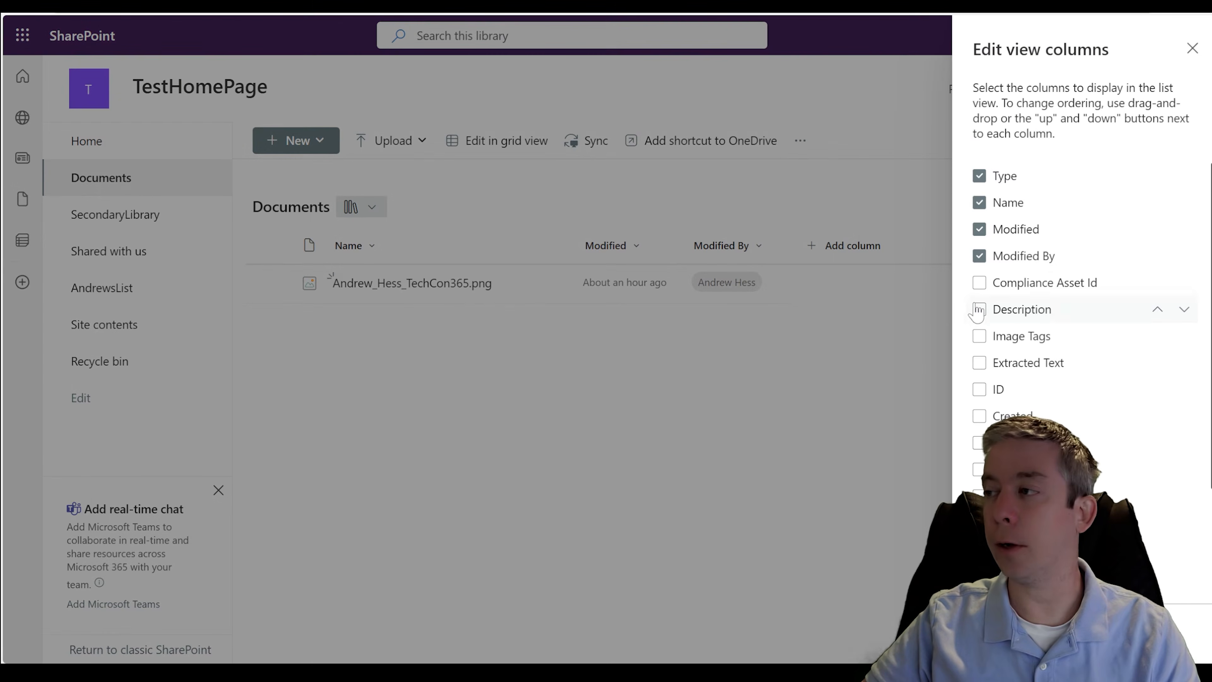
scroll(969, 315, down, 1)
click(978, 349)
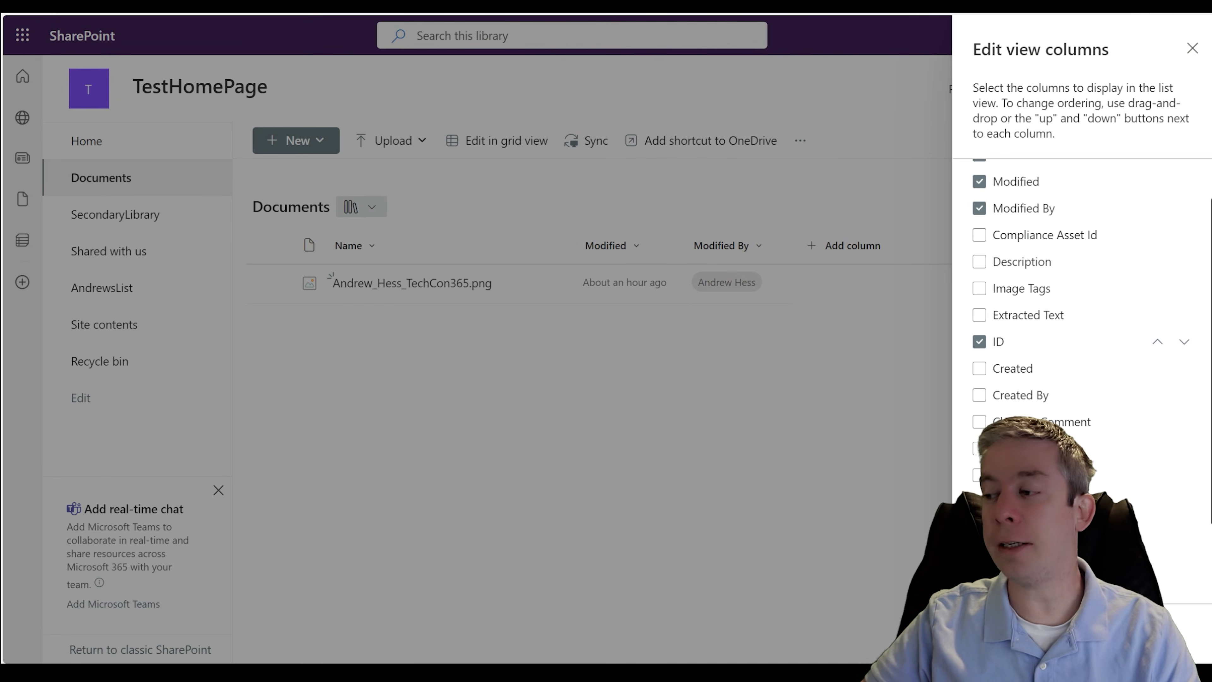
click(999, 632)
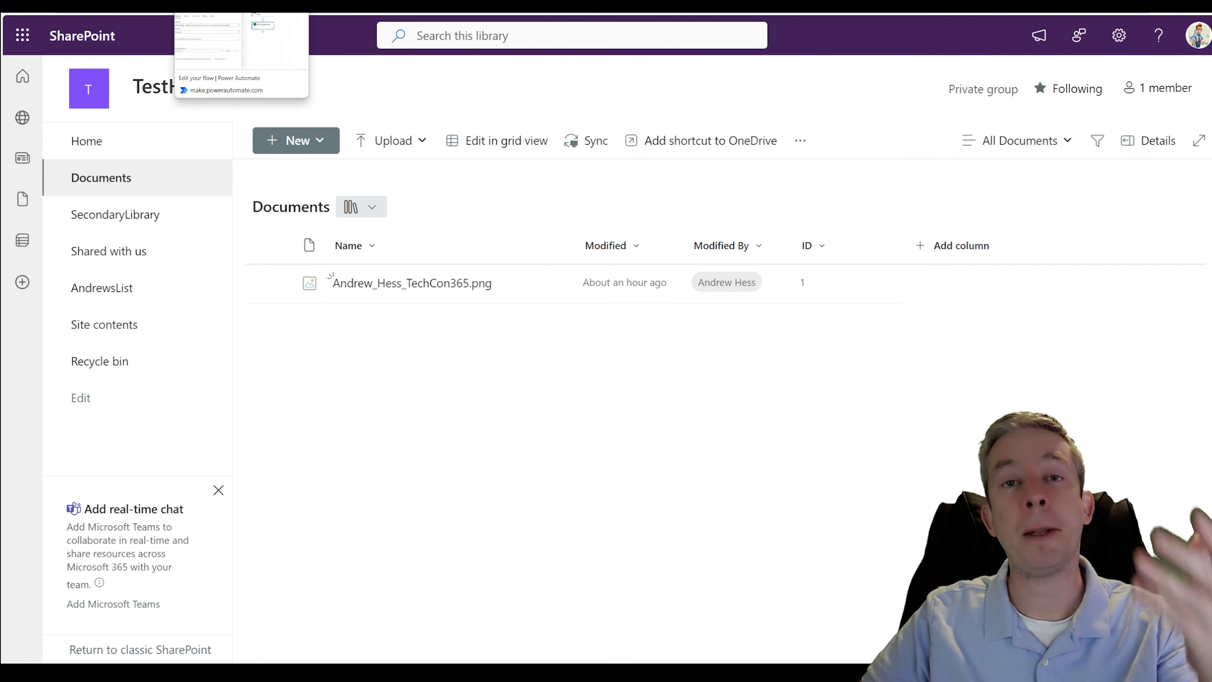
- Switch back to Power Automate and set the Id of the Get file properties action to 1
click(220, 5)
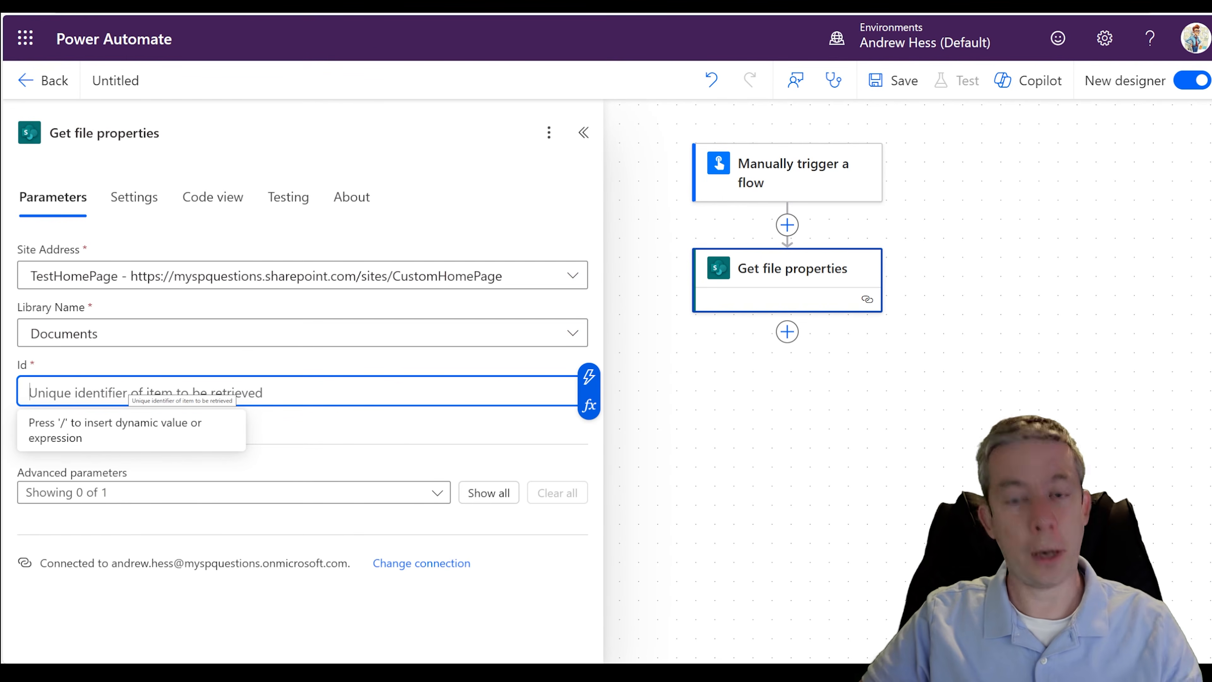
text(1)
click(85, 372)
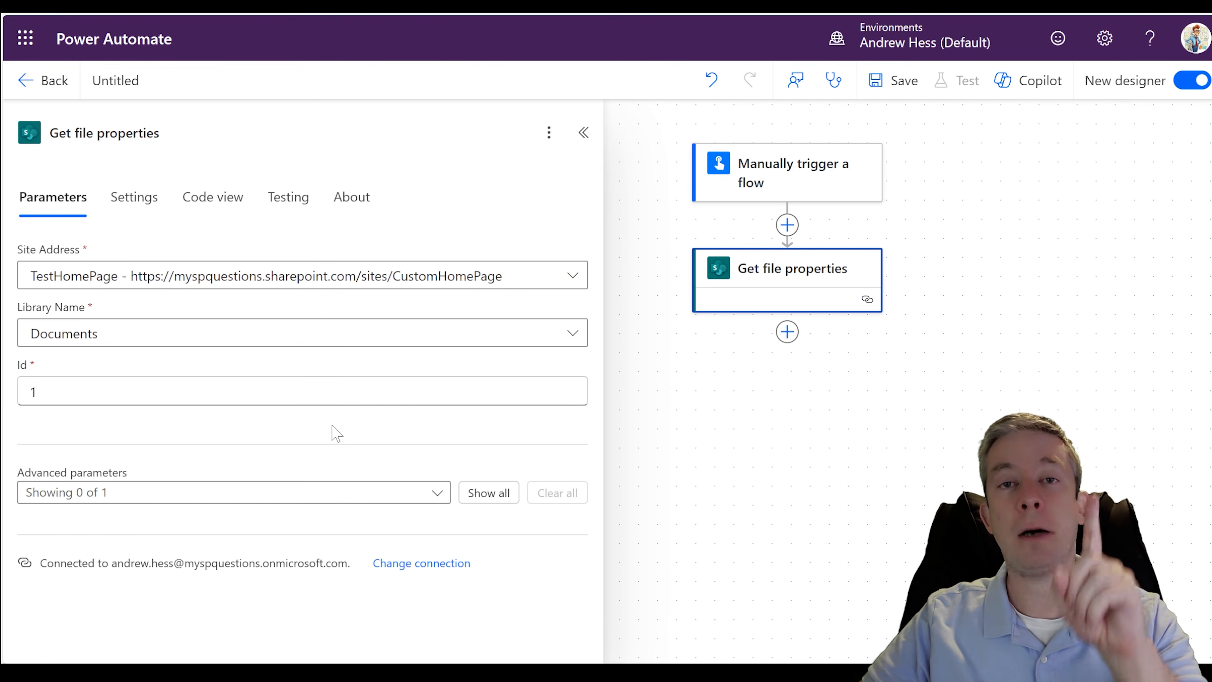
drag(761, 411, 734, 377)
click(757, 297)
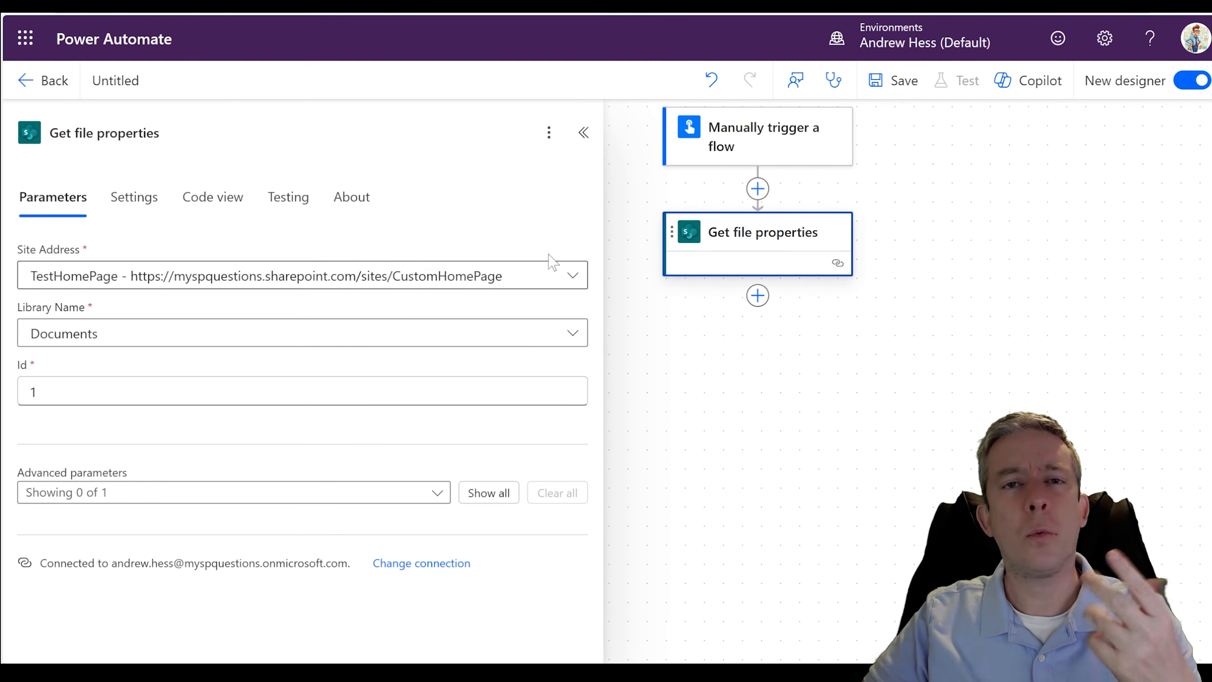
- Save the flow and run a manual test of it using the SharePoint connection
click(899, 96)
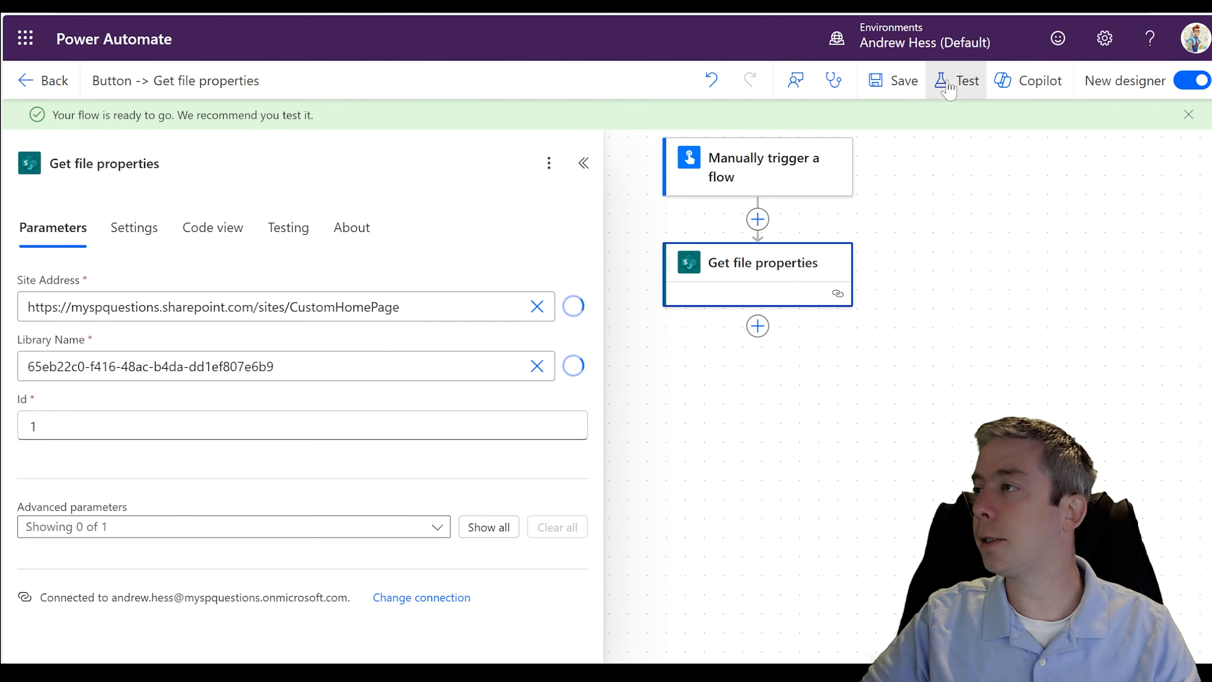
click(959, 81)
click(885, 632)
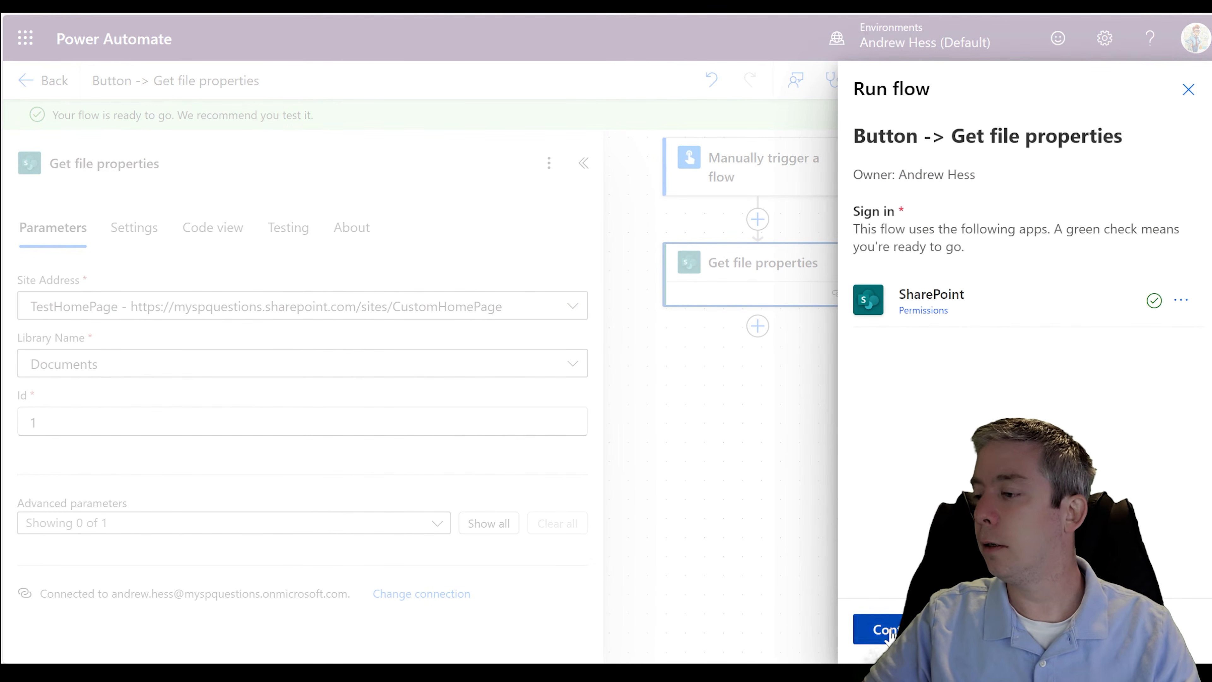
click(888, 631)
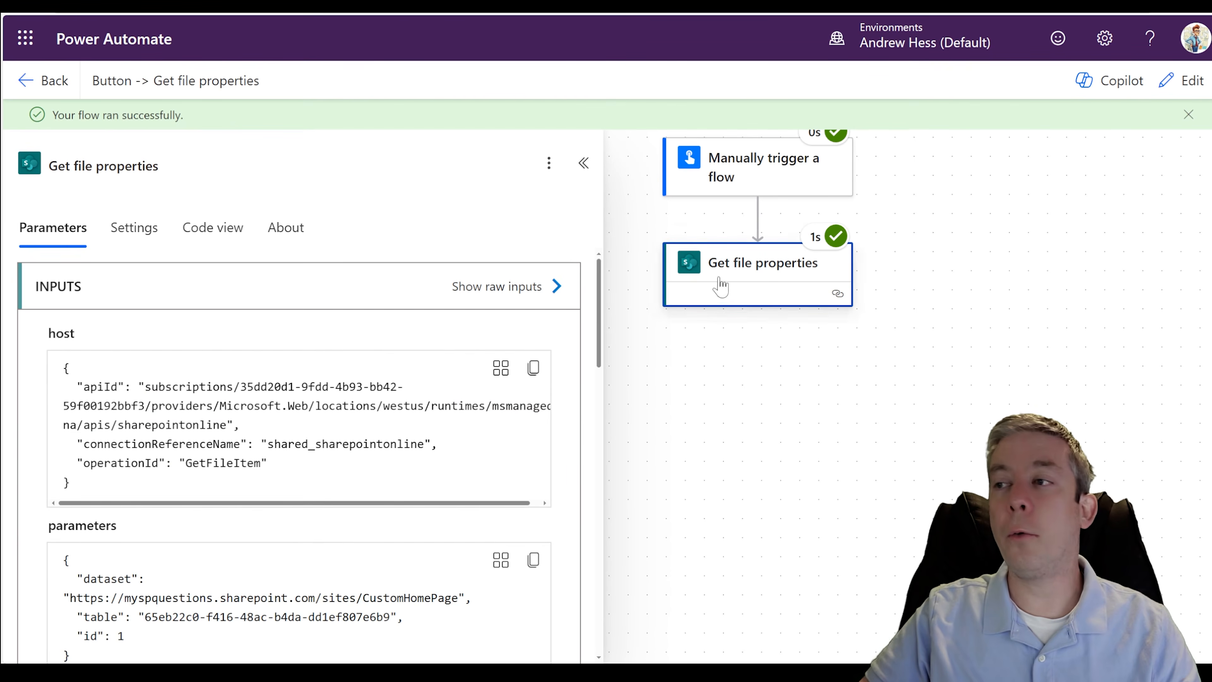
- Open the raw outputs of Get file properties and examine the file metadata in the body, including the ID
scroll(513, 335, down, 8)
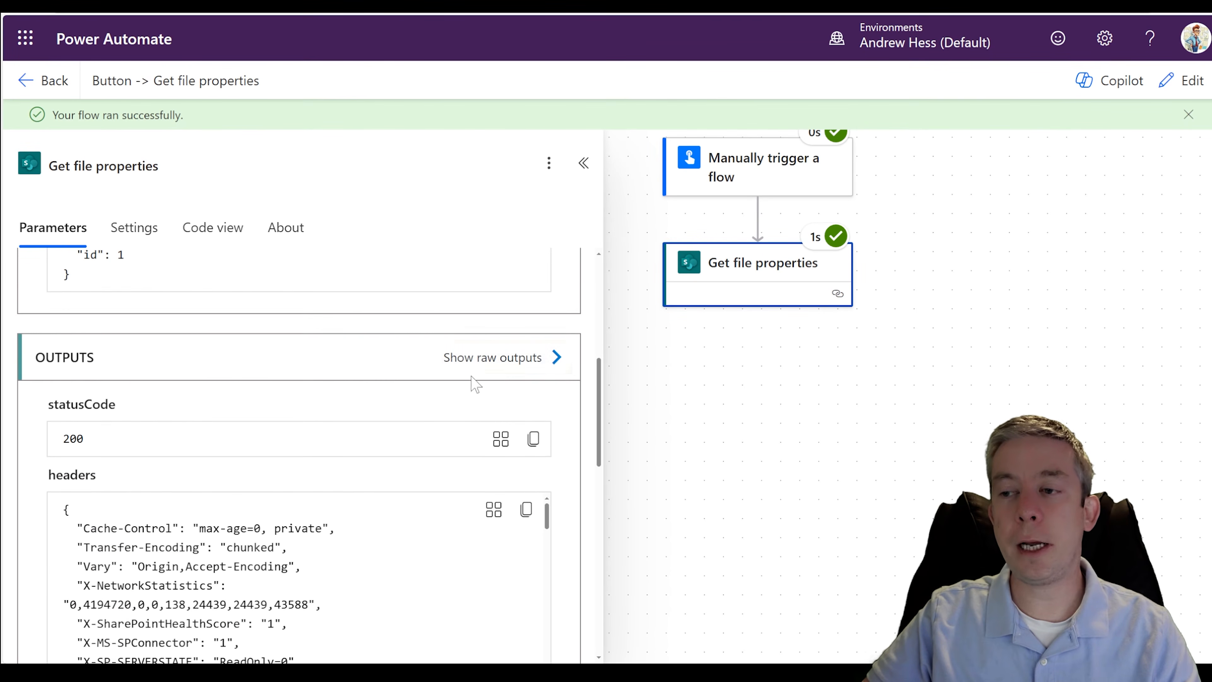
scroll(482, 377, down, 1)
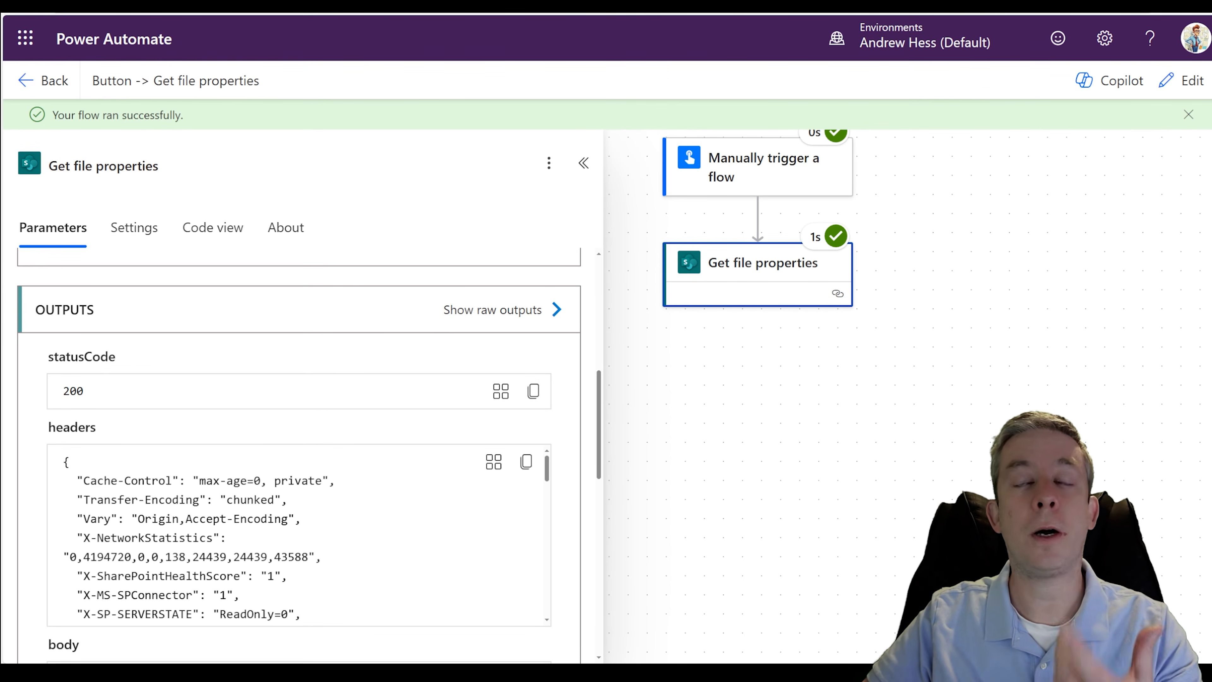
click(494, 309)
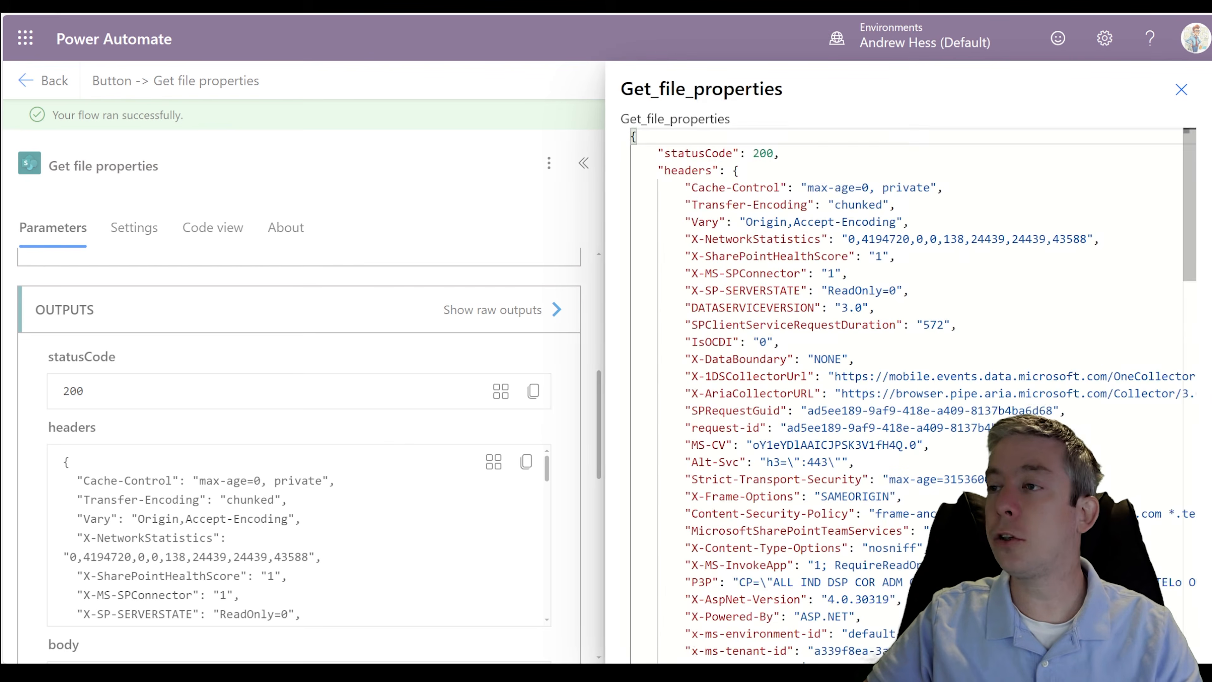
scroll(906, 396, down, 15)
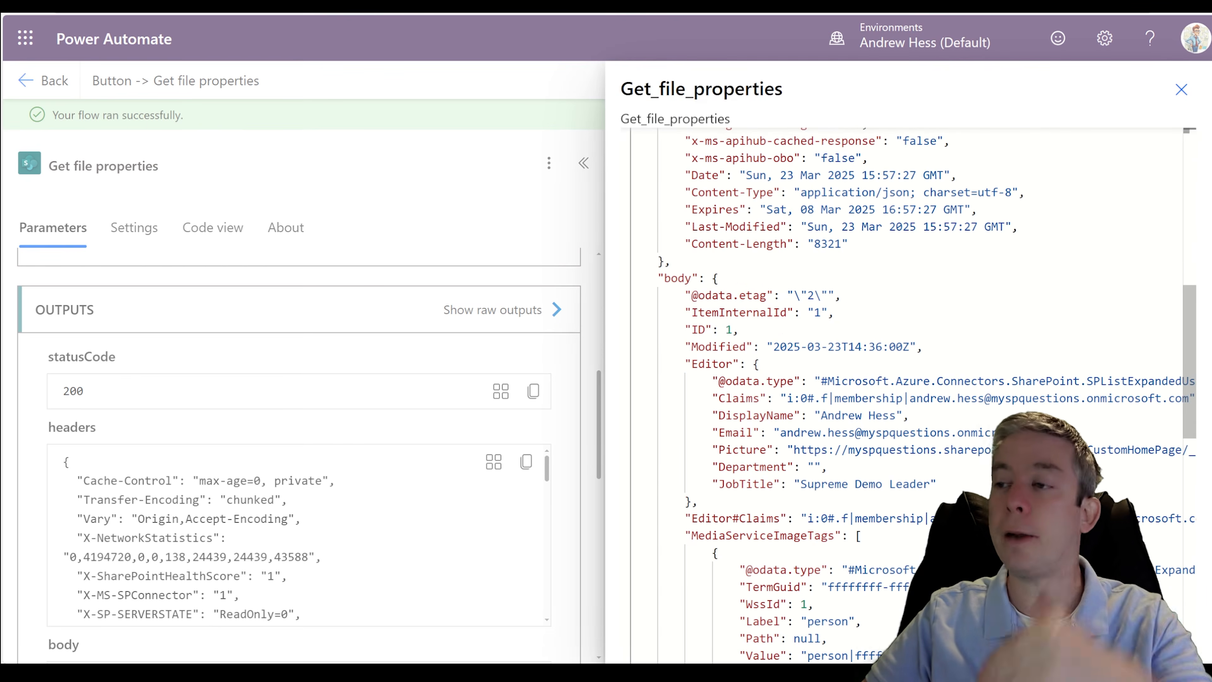
scroll(299, 453, down, 1)
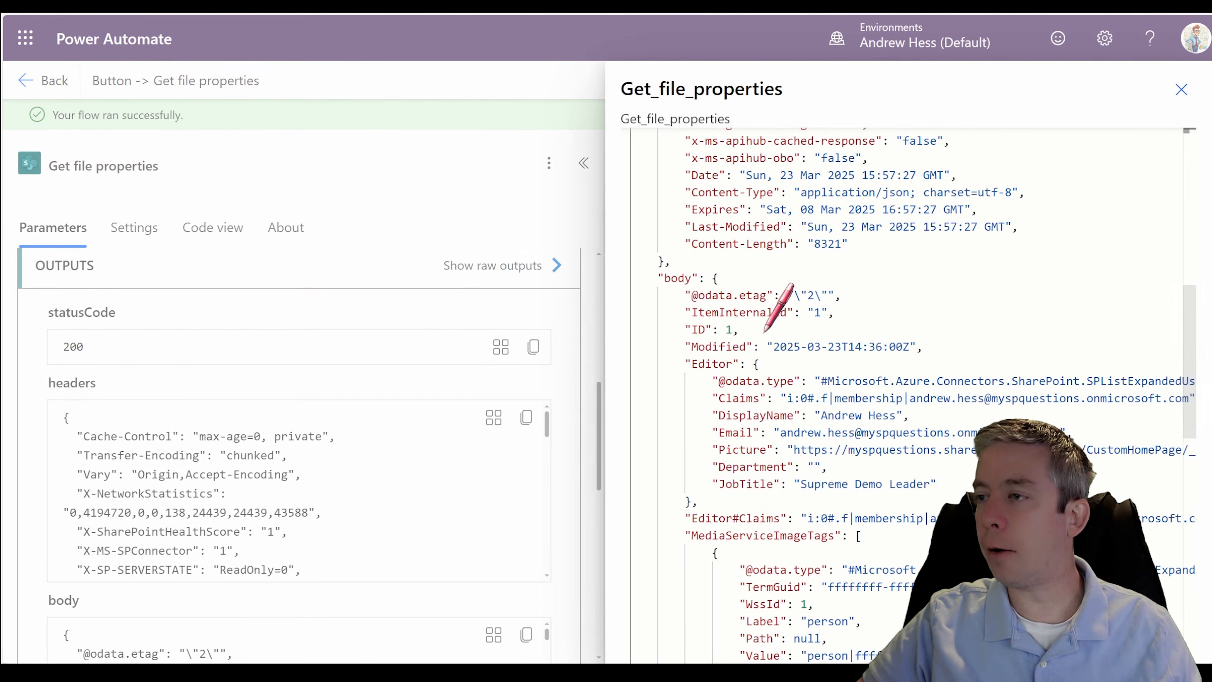
scroll(687, 220, down, 3)
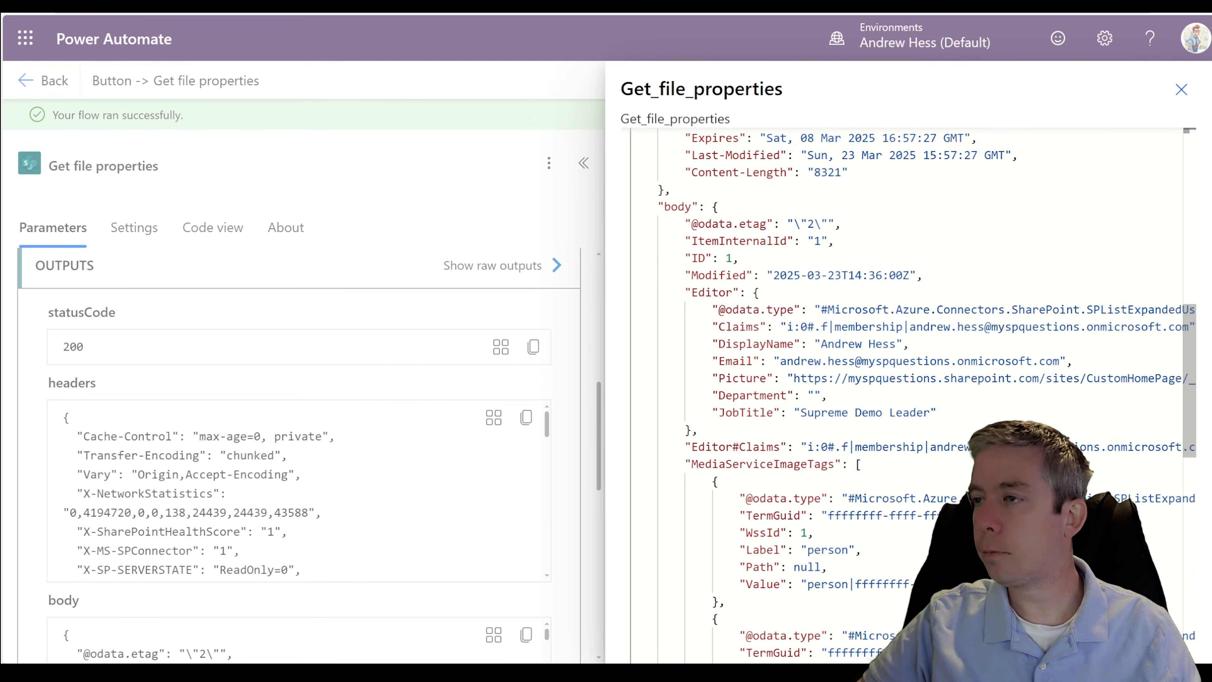
mouse_move(701, 221)
mouse_down()
mouse_move(709, 247)
mouse_move(729, 218)
mouse_move(701, 224)
mouse_move(757, 252)
mouse_up()
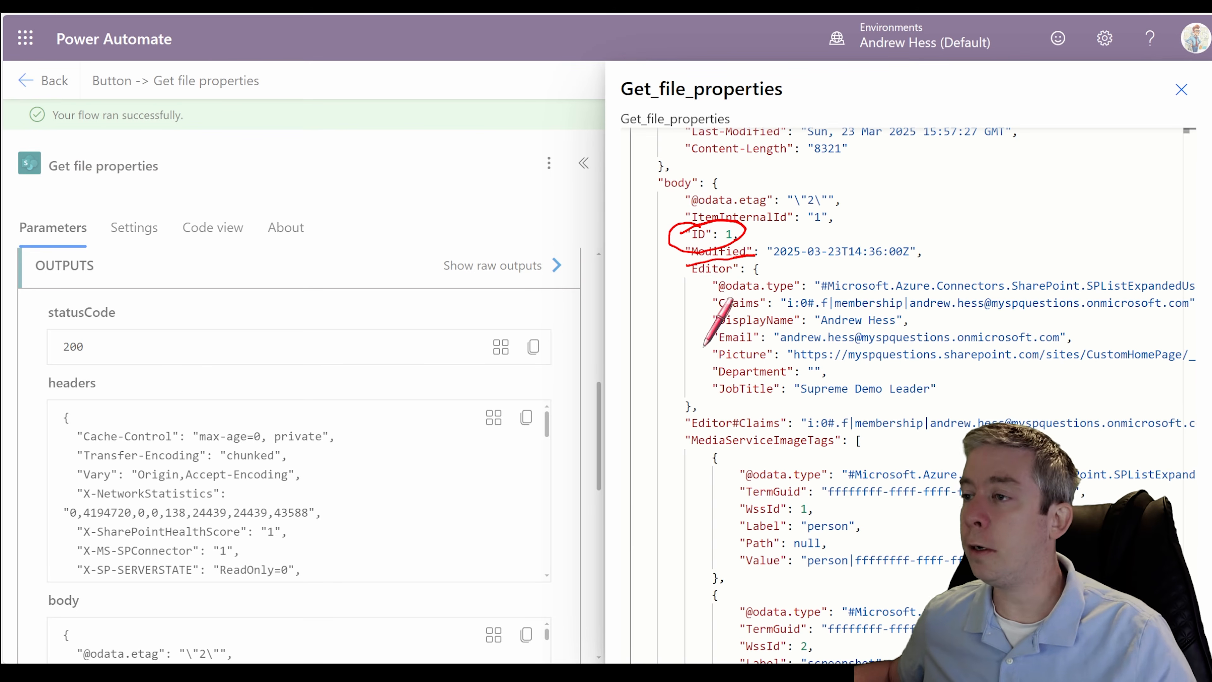
- Examine the Editor details and the Large, Medium and Small thumbnail links in the body of the Get file properties raw outputs
mouse_move(687, 281)
mouse_down()
mouse_move(740, 276)
mouse_move(723, 258)
mouse_move(707, 274)
mouse_move(751, 267)
mouse_up()
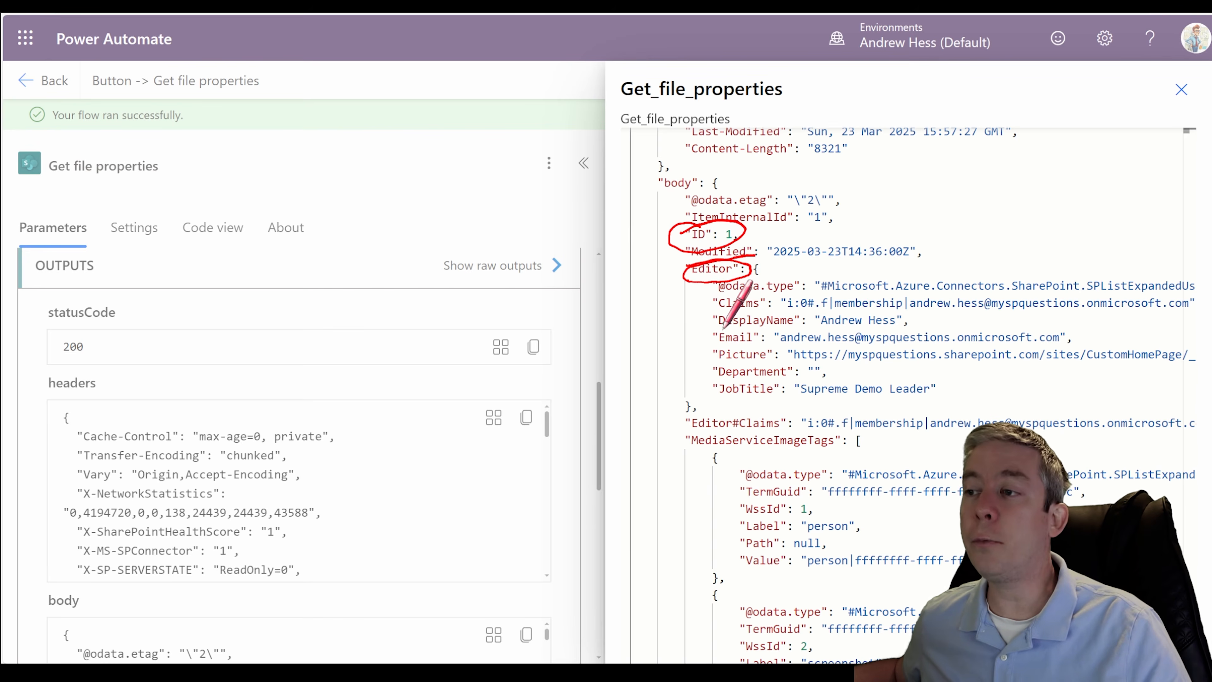
drag(720, 329, 749, 327)
mouse_move(722, 396)
mouse_down()
mouse_move(759, 394)
mouse_move(753, 377)
mouse_up()
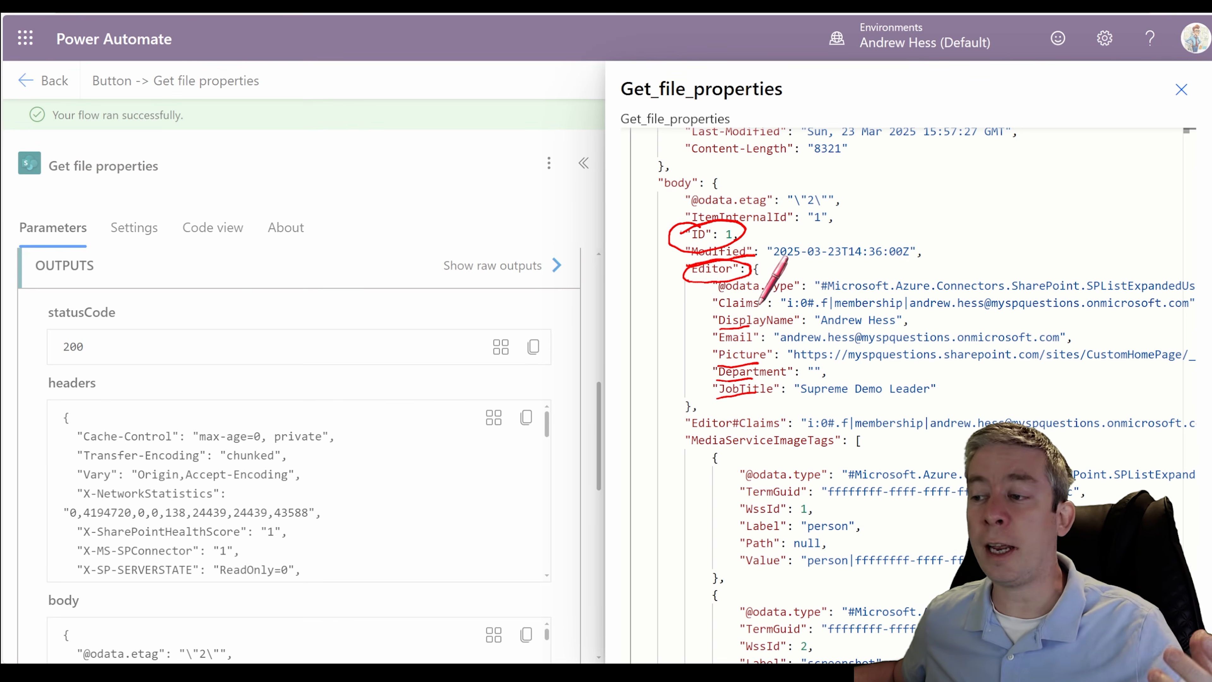
key(Escape)
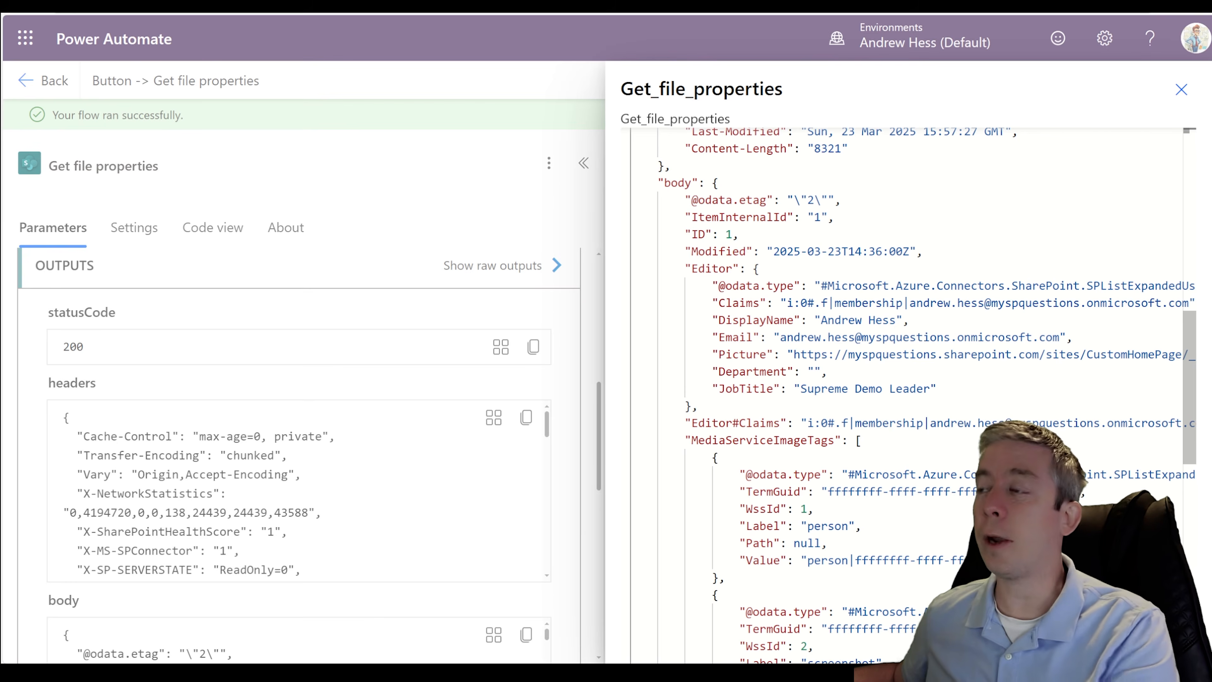
scroll(907, 382, down, 10)
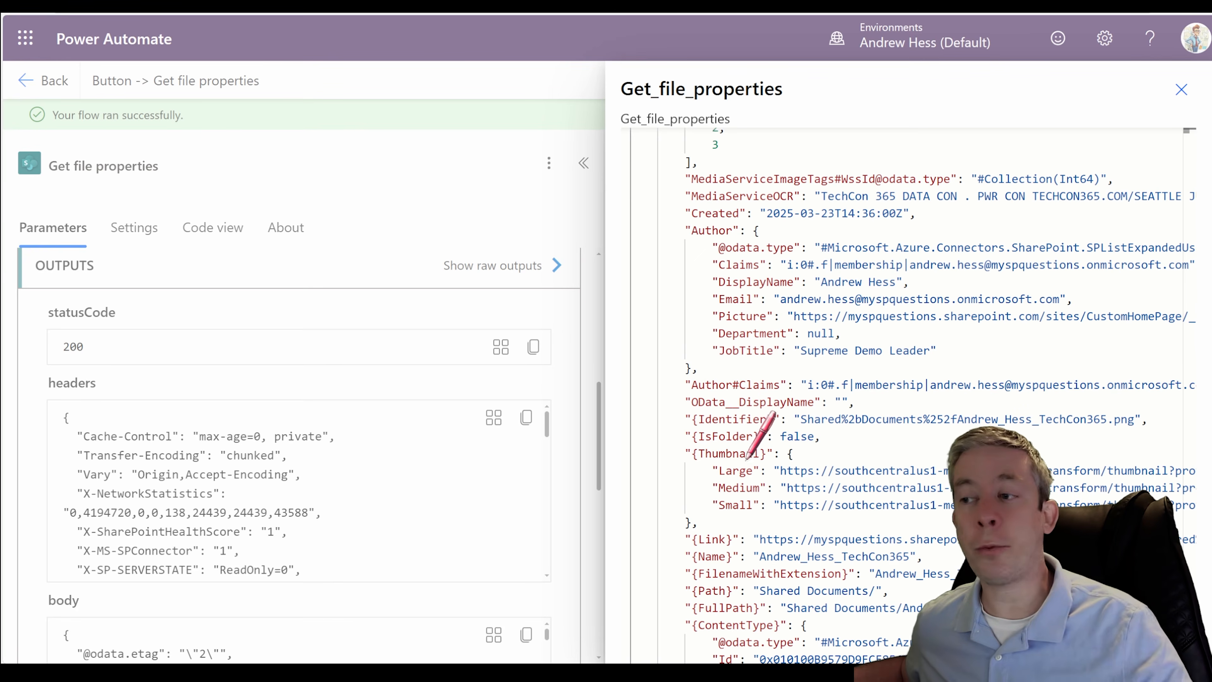
mouse_move(715, 485)
mouse_down()
mouse_move(746, 477)
mouse_move(766, 513)
mouse_up()
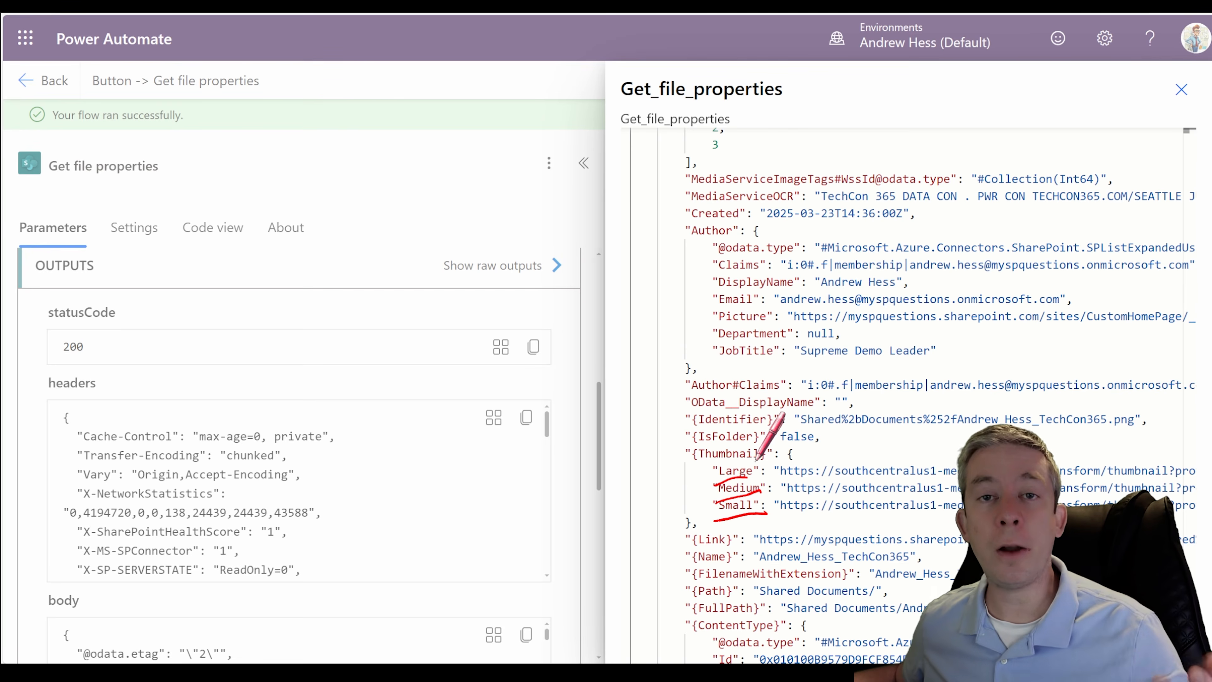
key(Delete)
key(Escape)
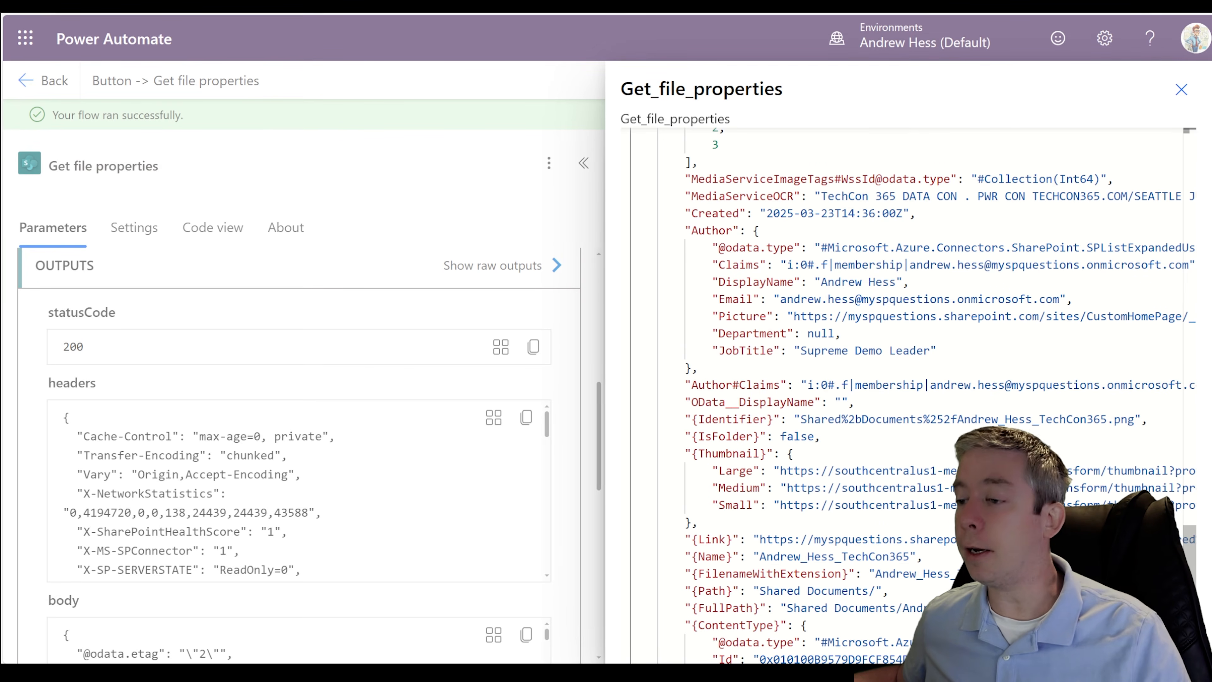
- Examine the FilenameWithExtension, path and ContentType entries in the raw outputs, and close the raw outputs
scroll(907, 382, down, 3)
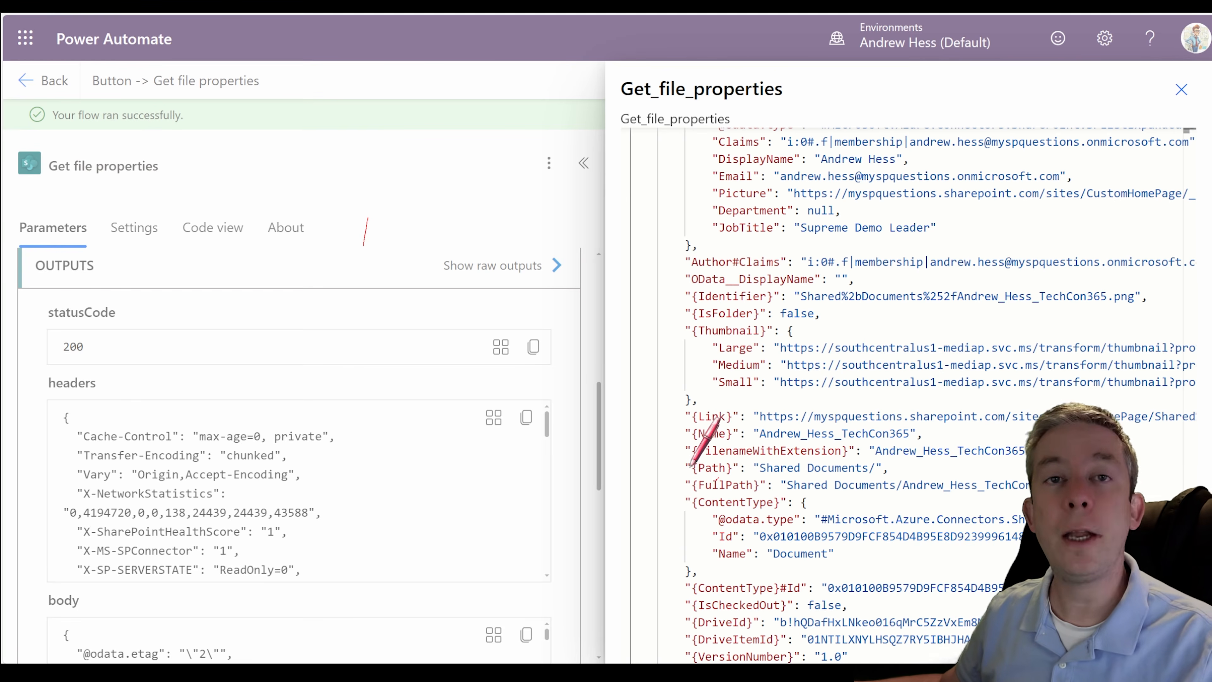
drag(688, 466, 850, 463)
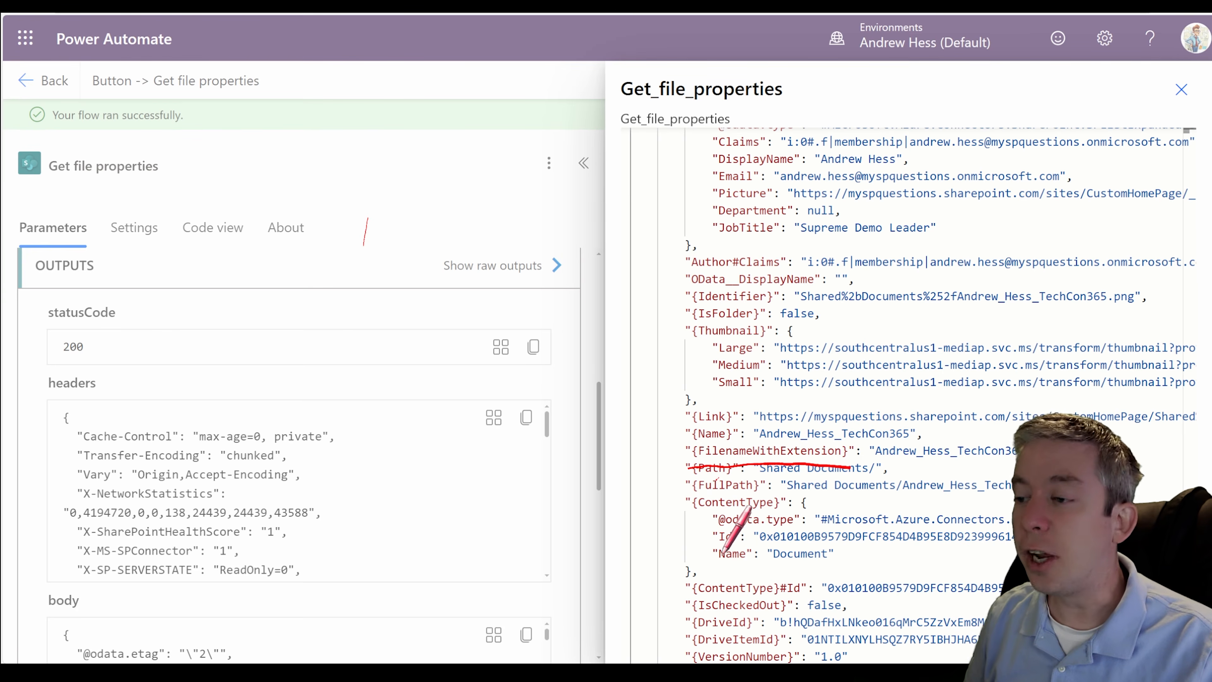
drag(693, 522, 793, 523)
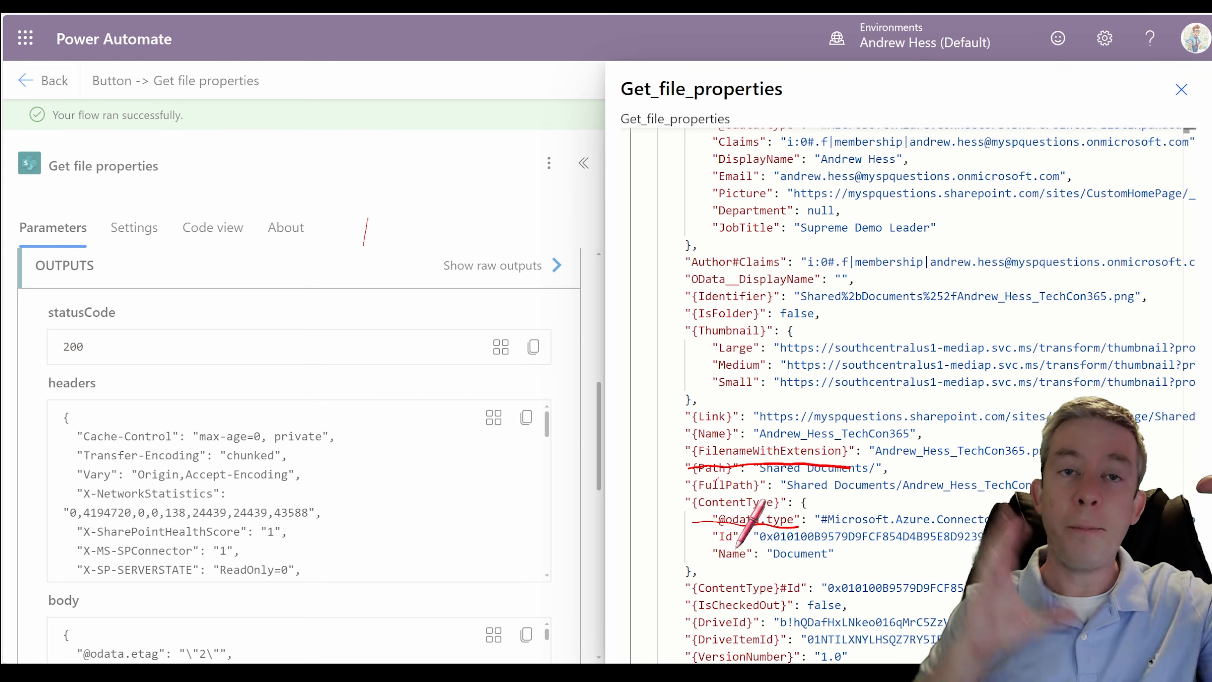
key(Escape)
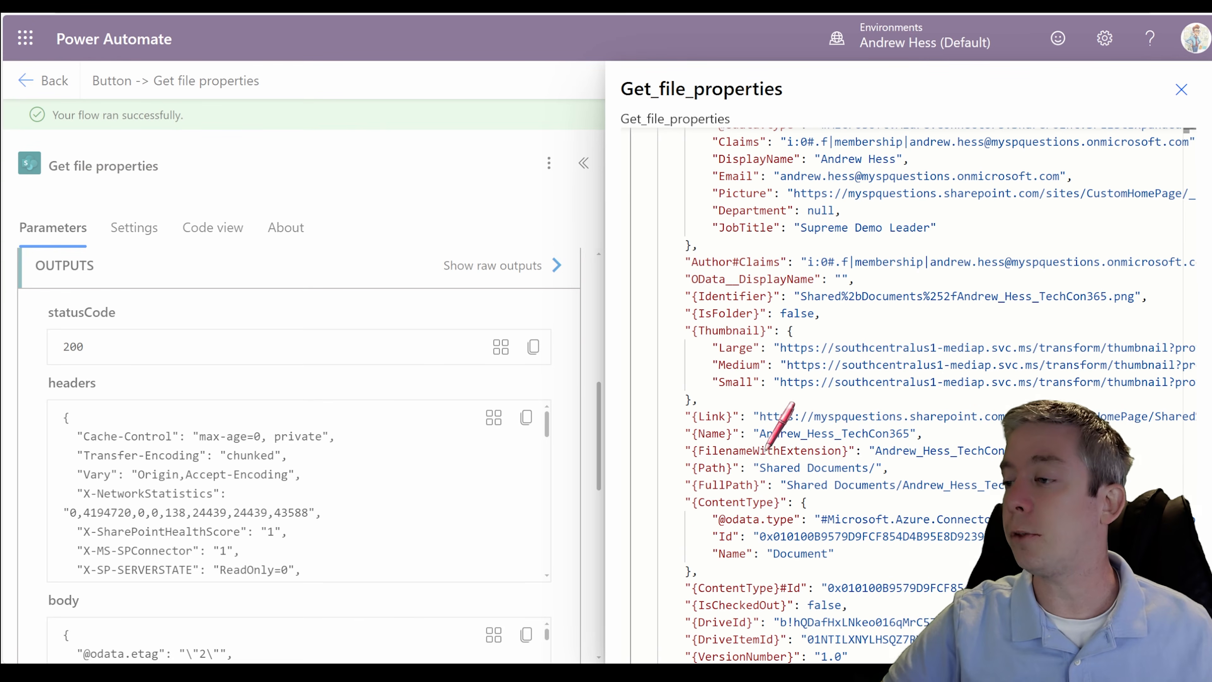
scroll(766, 453, up, 1)
scroll(906, 397, up, 15)
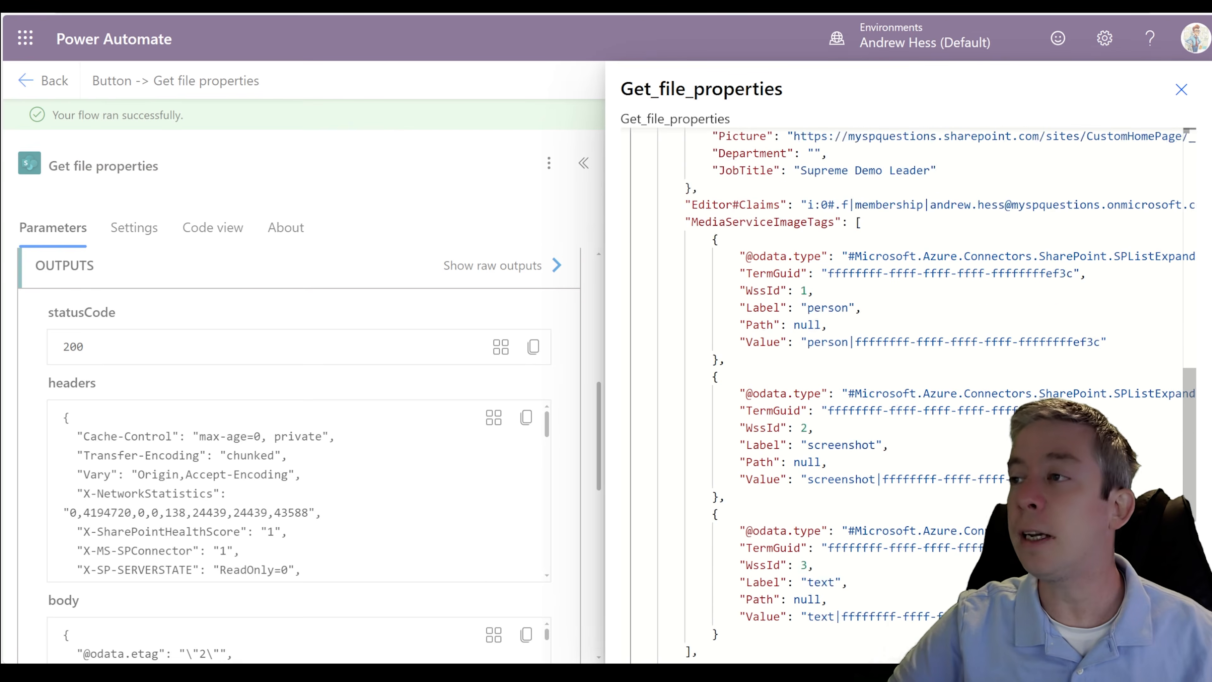
scroll(907, 396, up, 5)
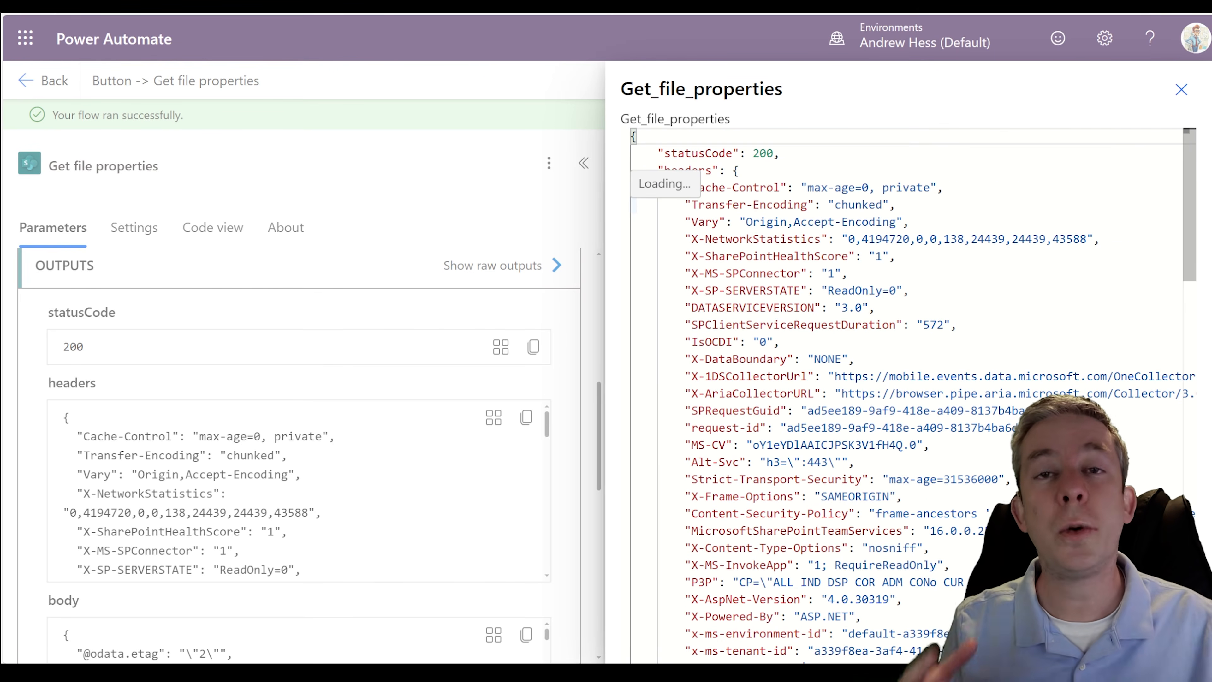
click(1180, 89)
- Search the actions for "file content" and add SharePoint's Get file content using path after Get file properties
drag(712, 403, 718, 349)
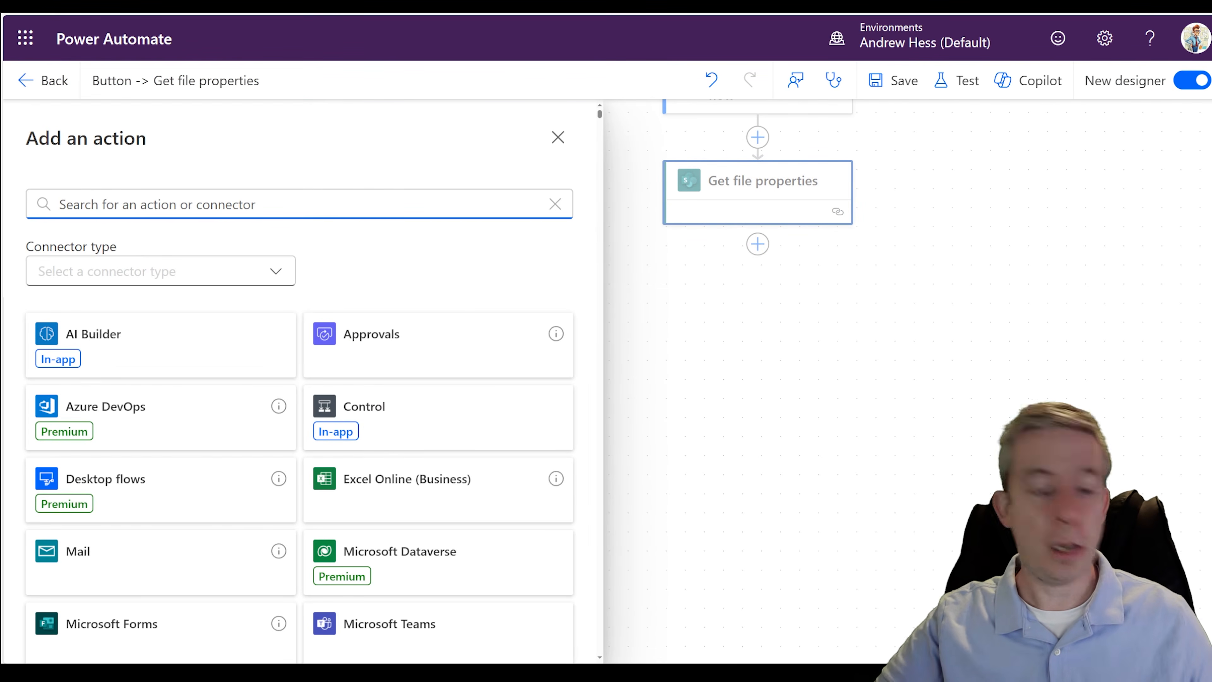
text(file content)
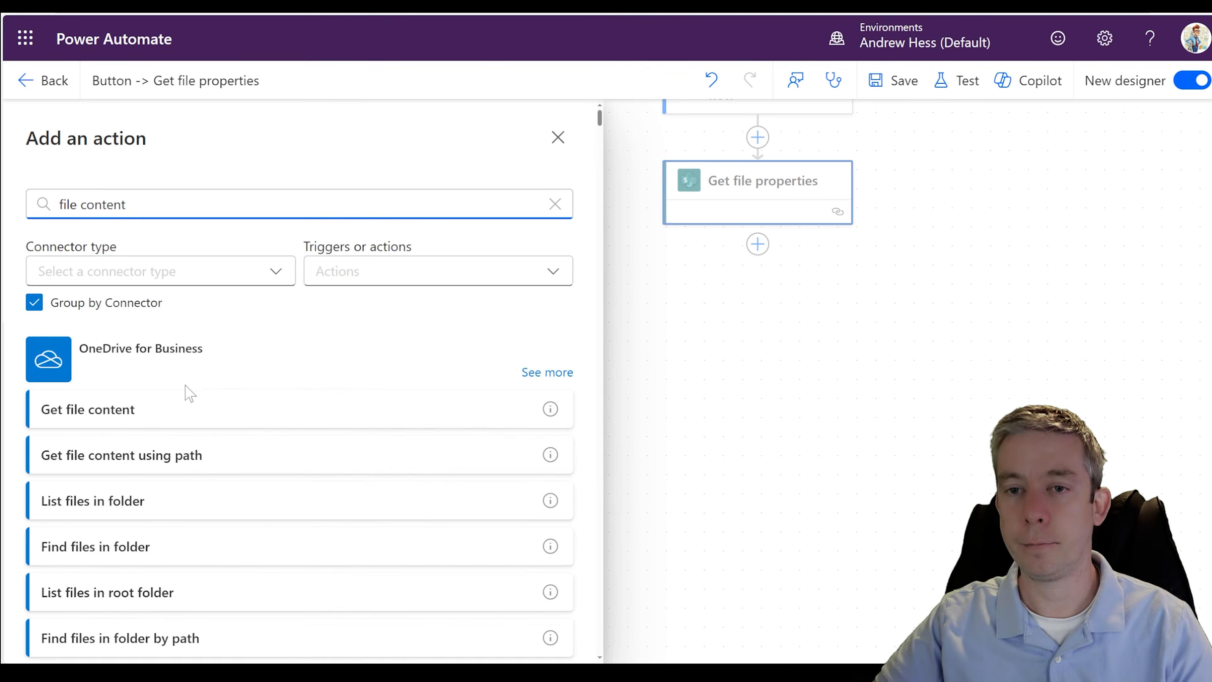
scroll(158, 467, down, 12)
scroll(153, 385, up, 2)
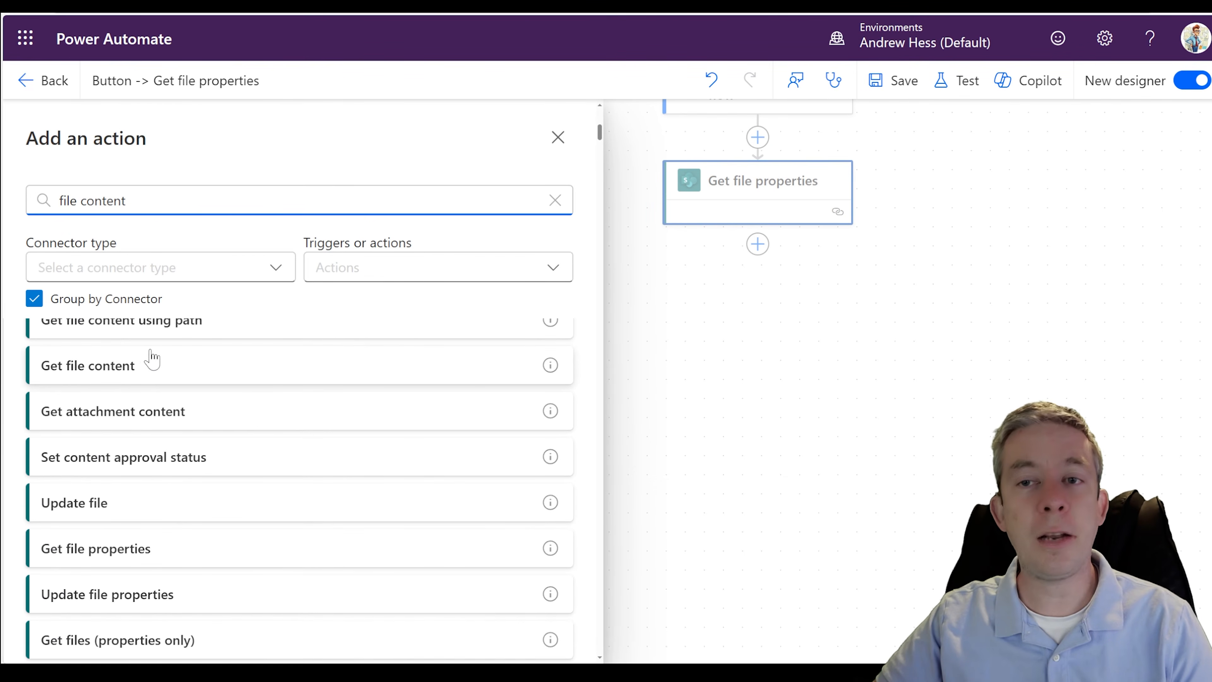
click(134, 382)
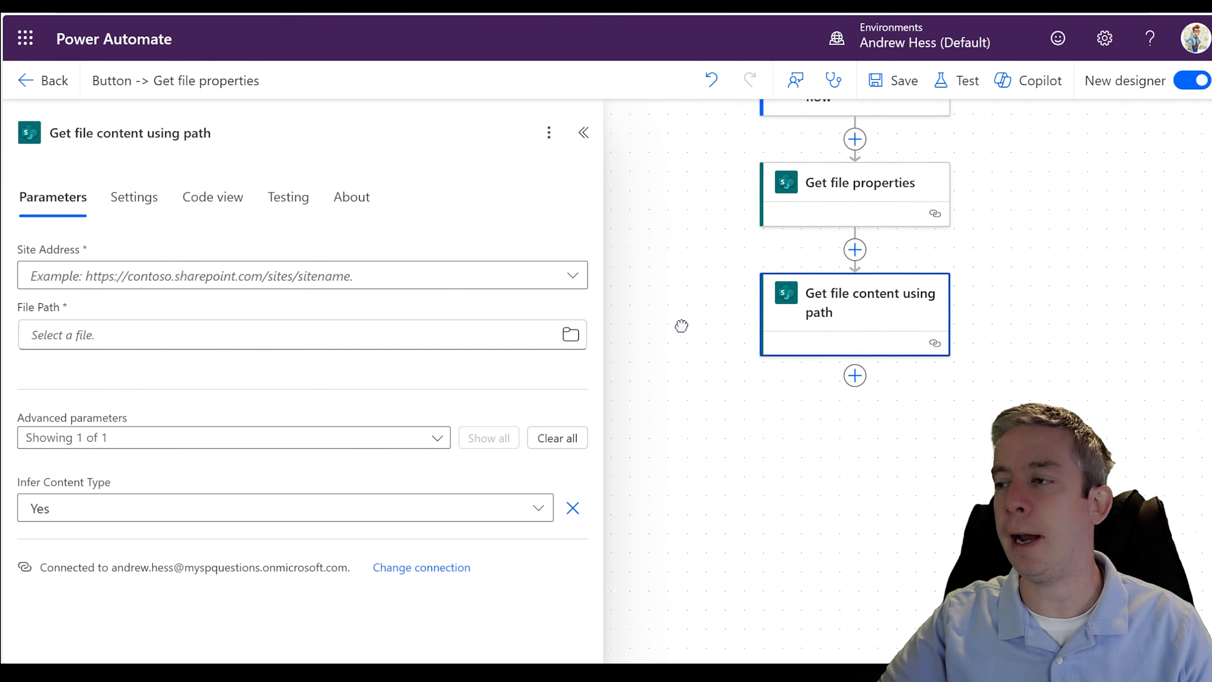
- Set the new action's Site Address to TestHomePage and its File Path to the TechCon365 PNG file in Shared Documents
click(228, 276)
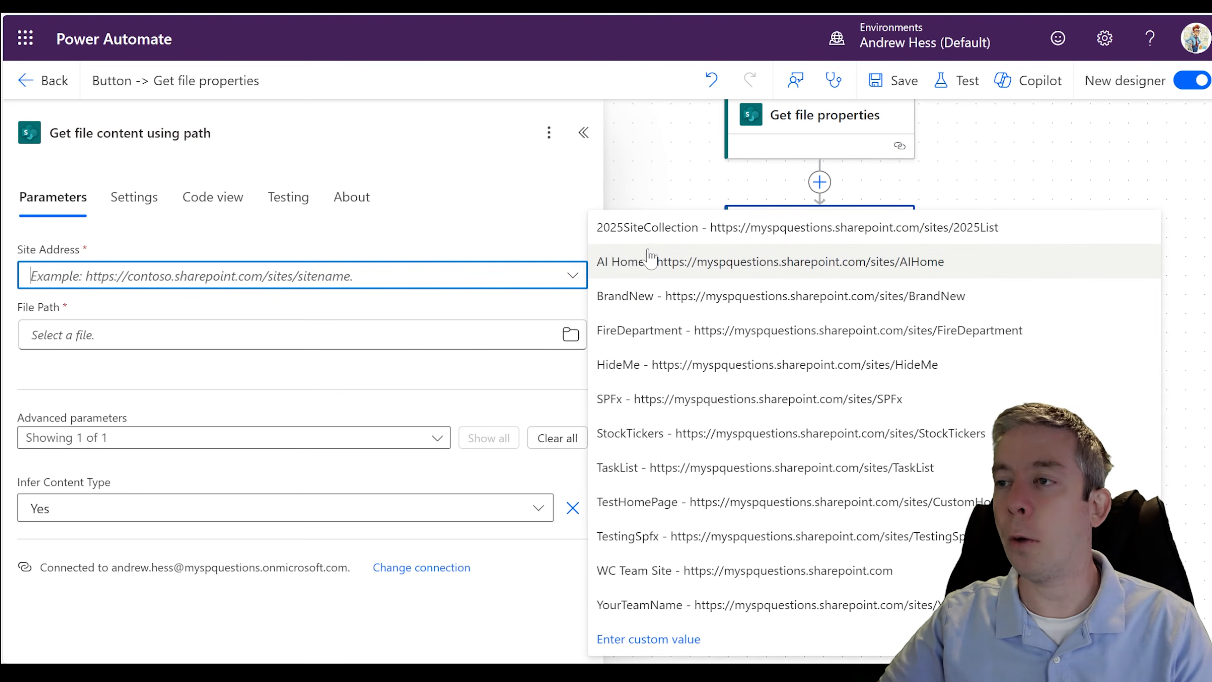
click(647, 504)
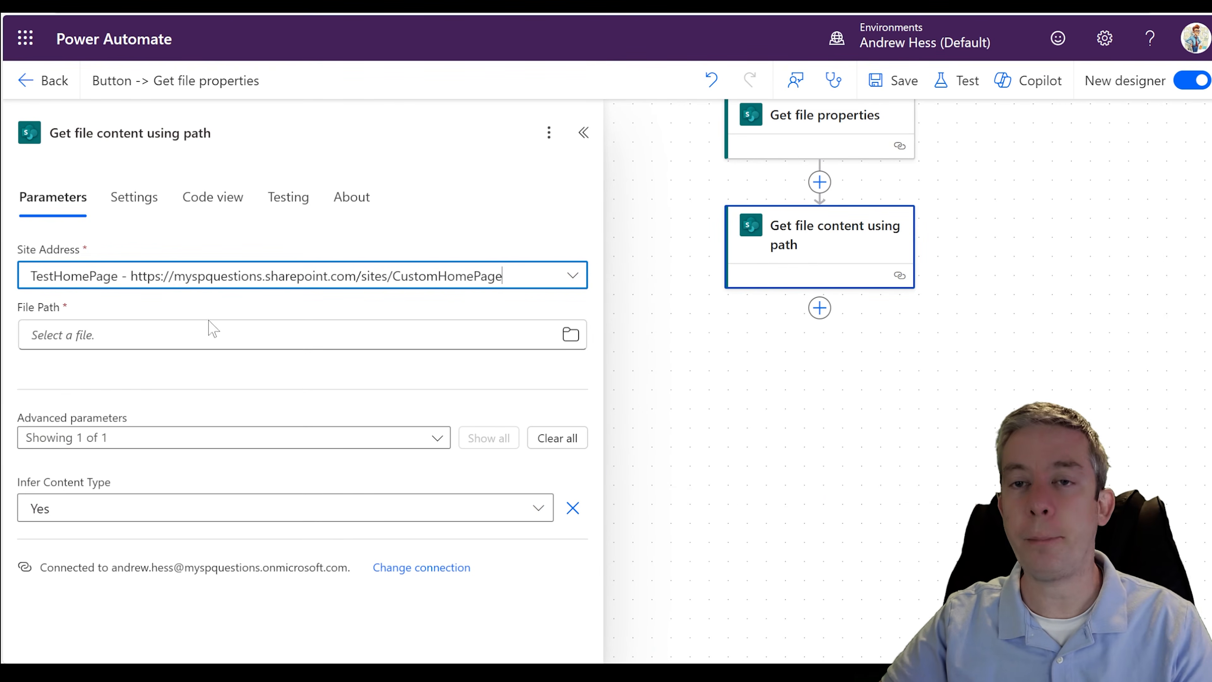
click(570, 334)
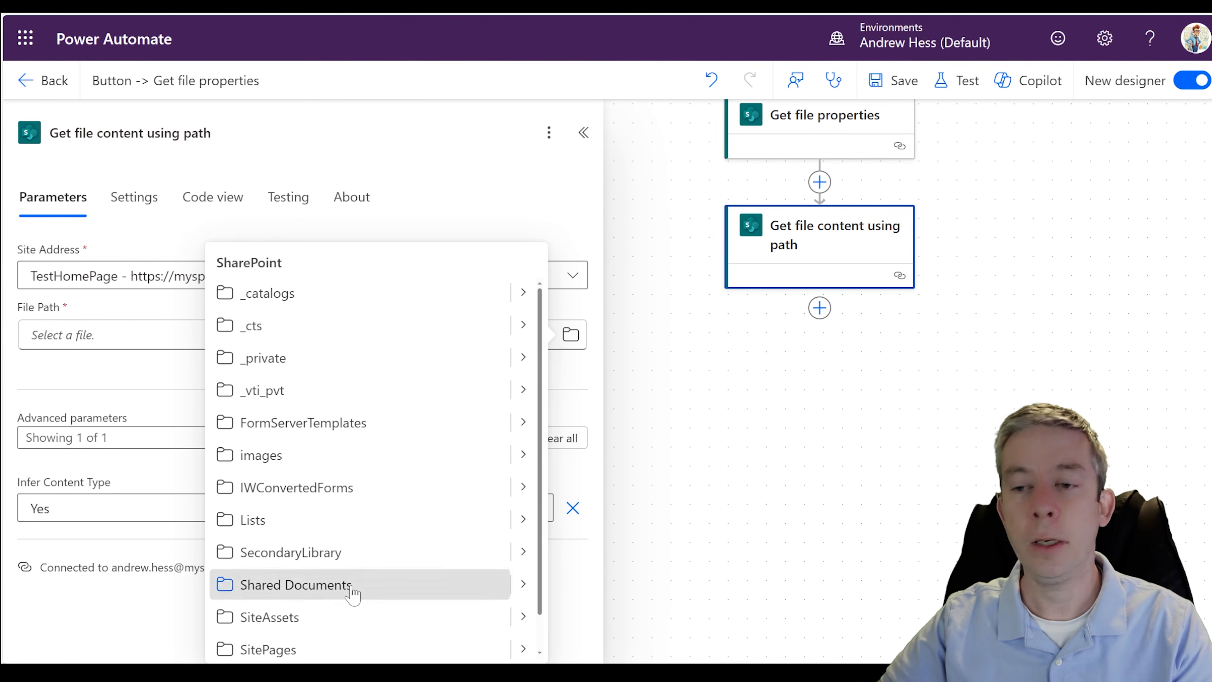
click(521, 584)
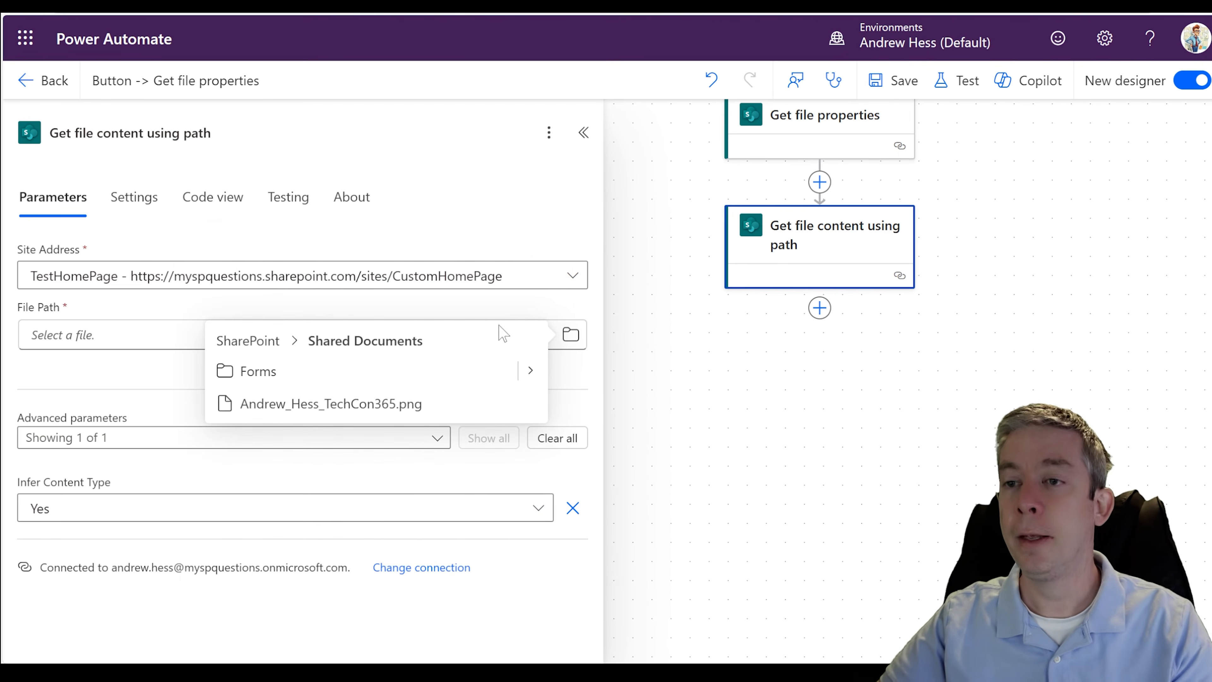
click(326, 406)
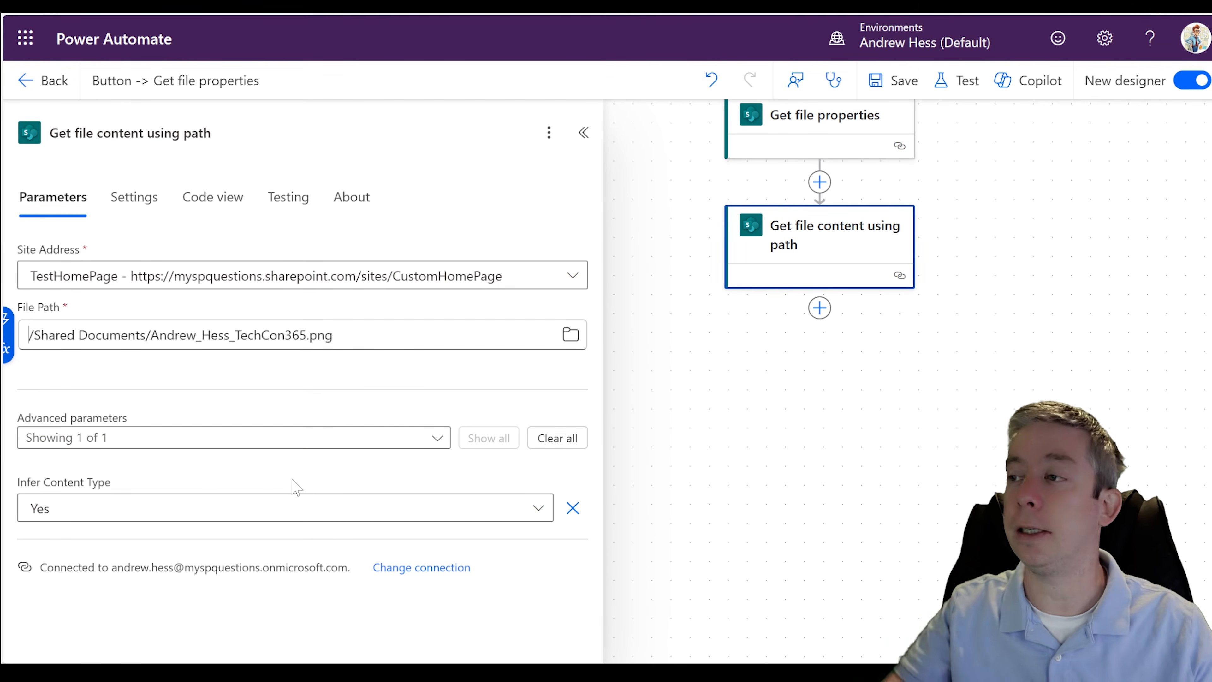
- Save the flow and run a manual test with the added Get file content using path action
click(876, 81)
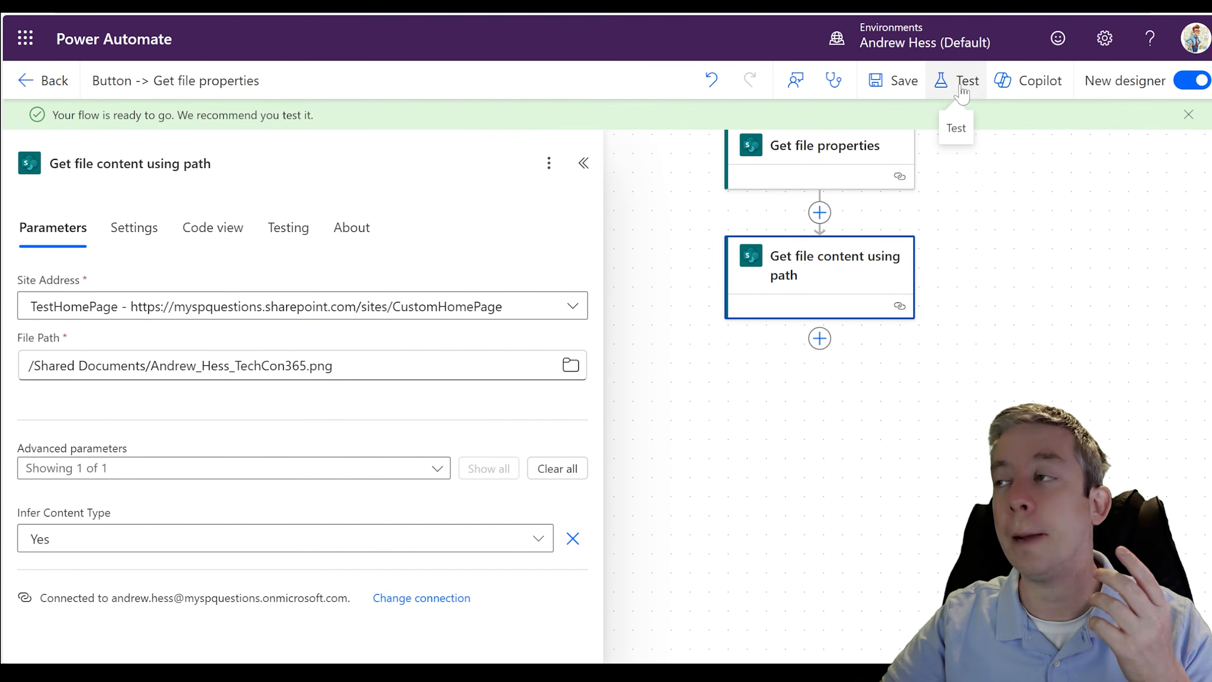
click(962, 82)
click(884, 138)
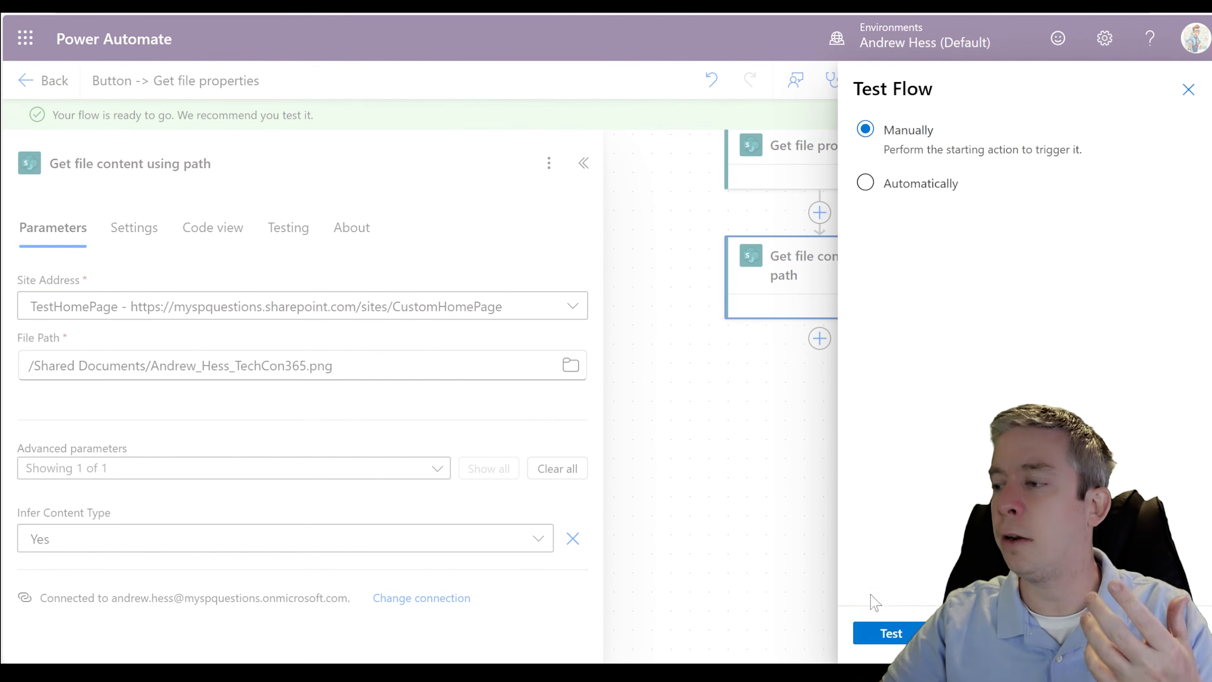
click(878, 634)
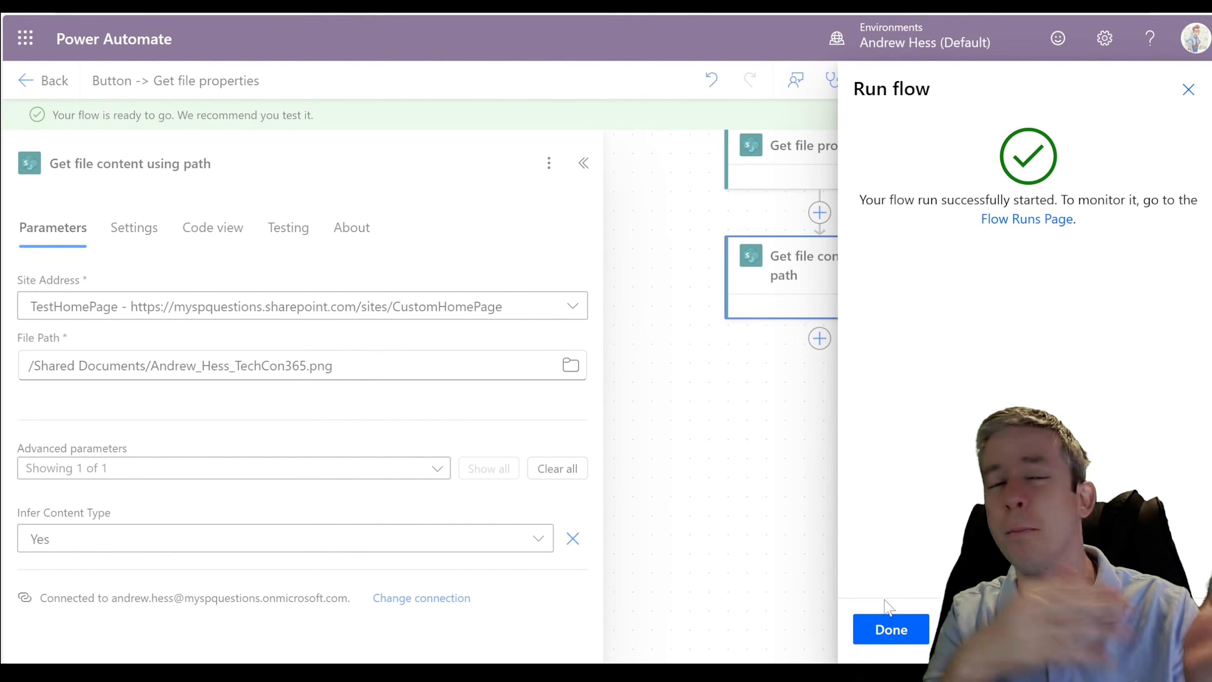
click(921, 623)
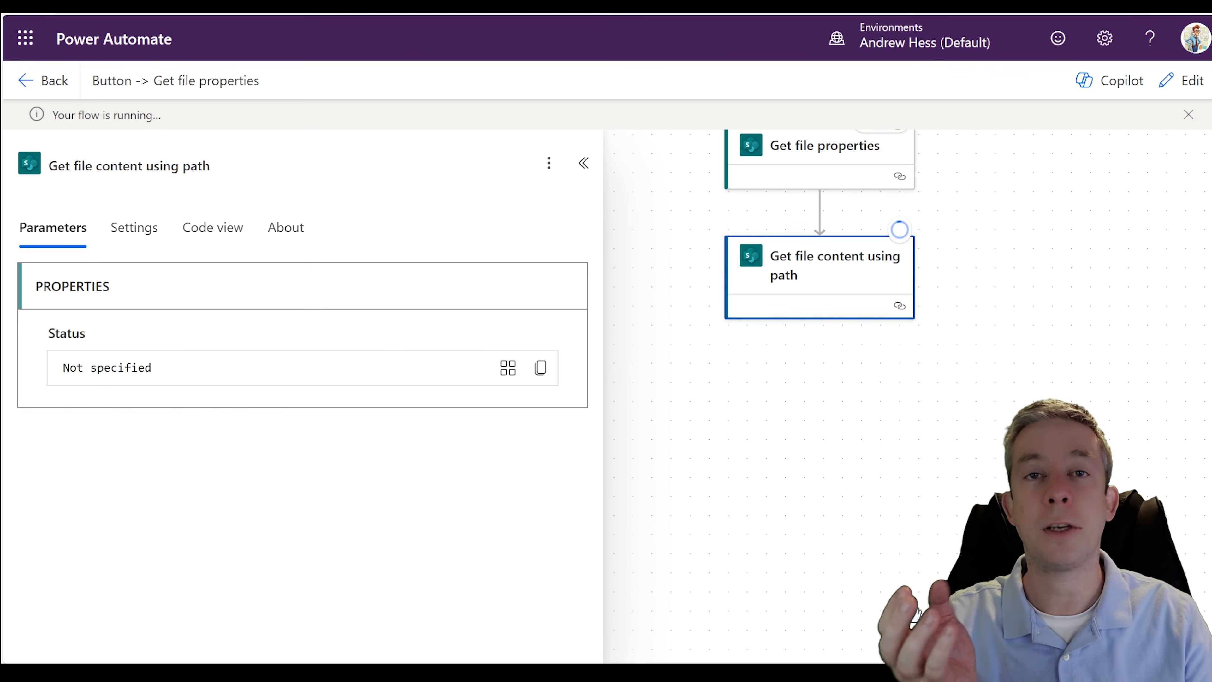
- Open the raw outputs of Get file content using path and examine the headers and the body's content type and content
scroll(525, 363, down, 3)
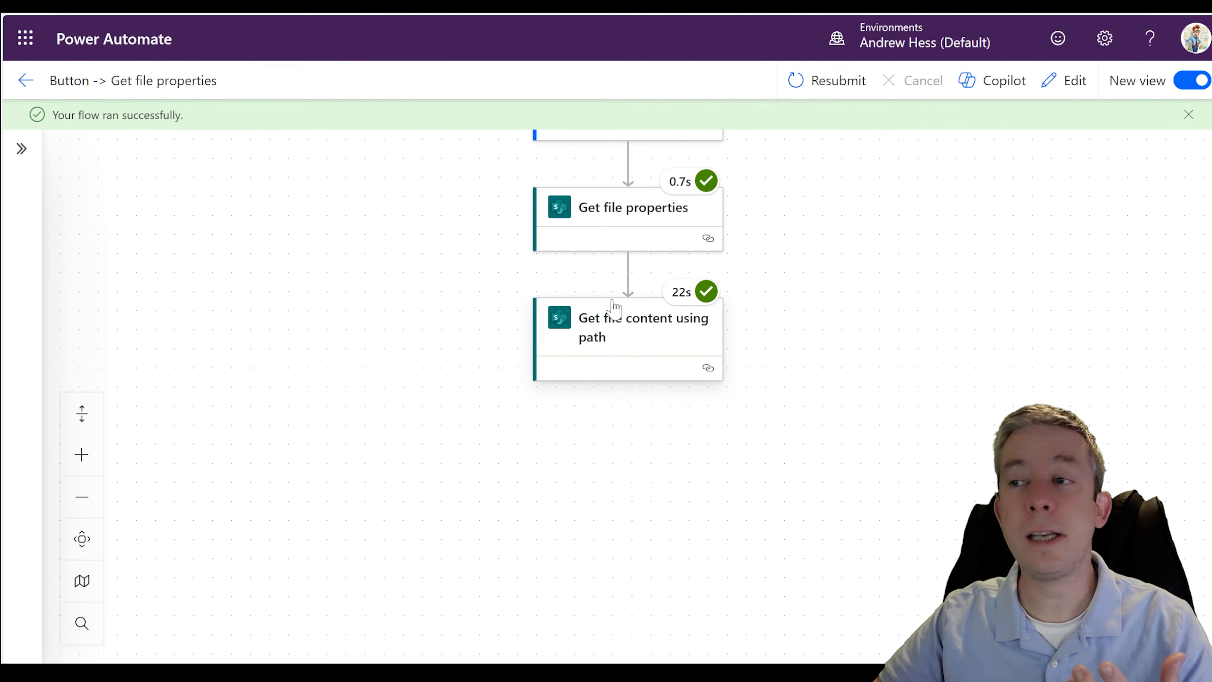
click(612, 330)
scroll(213, 432, down, 10)
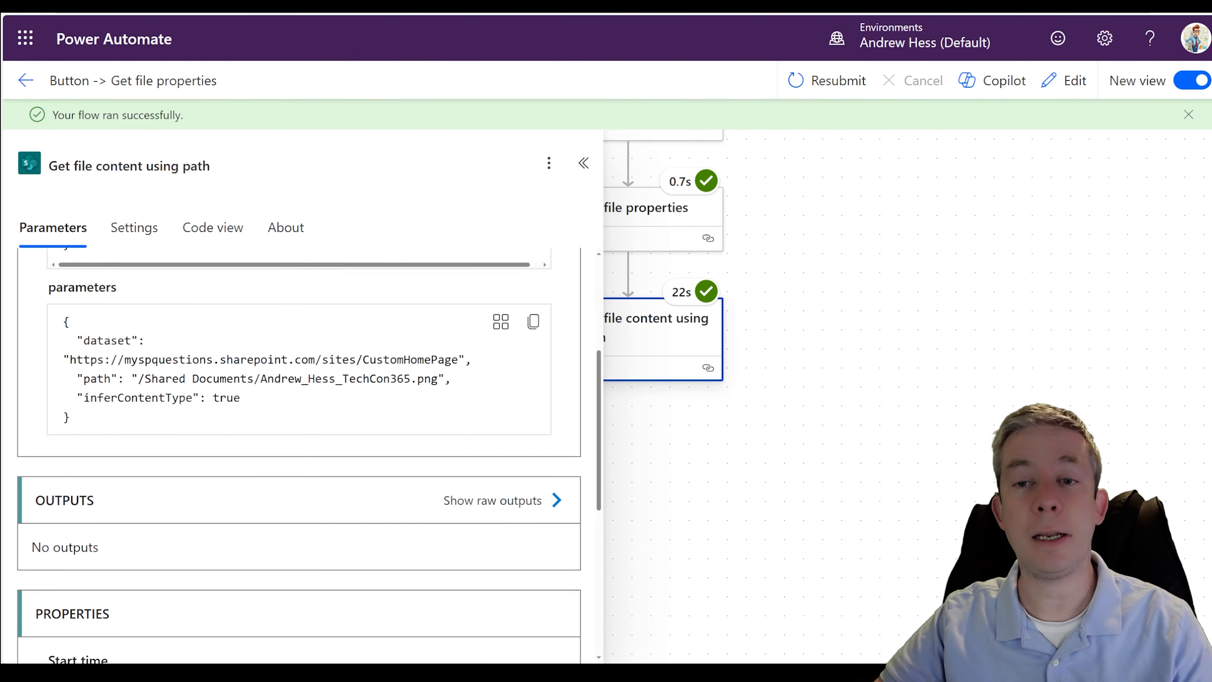
scroll(241, 335, up, 2)
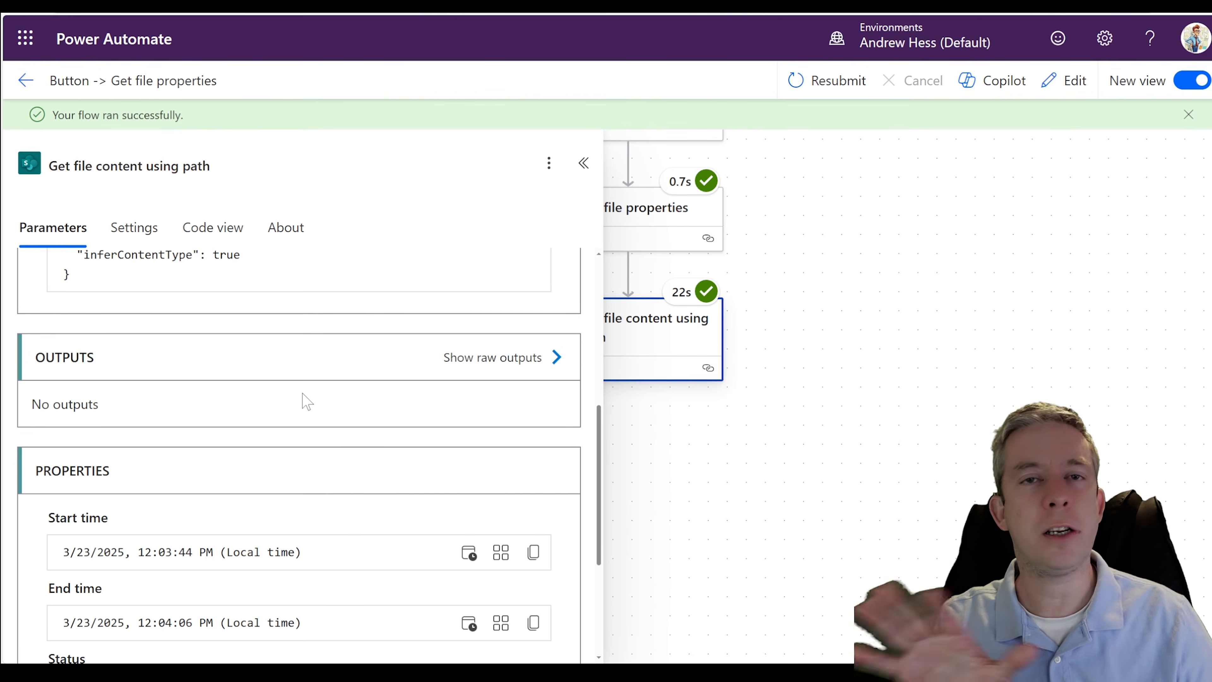
click(472, 368)
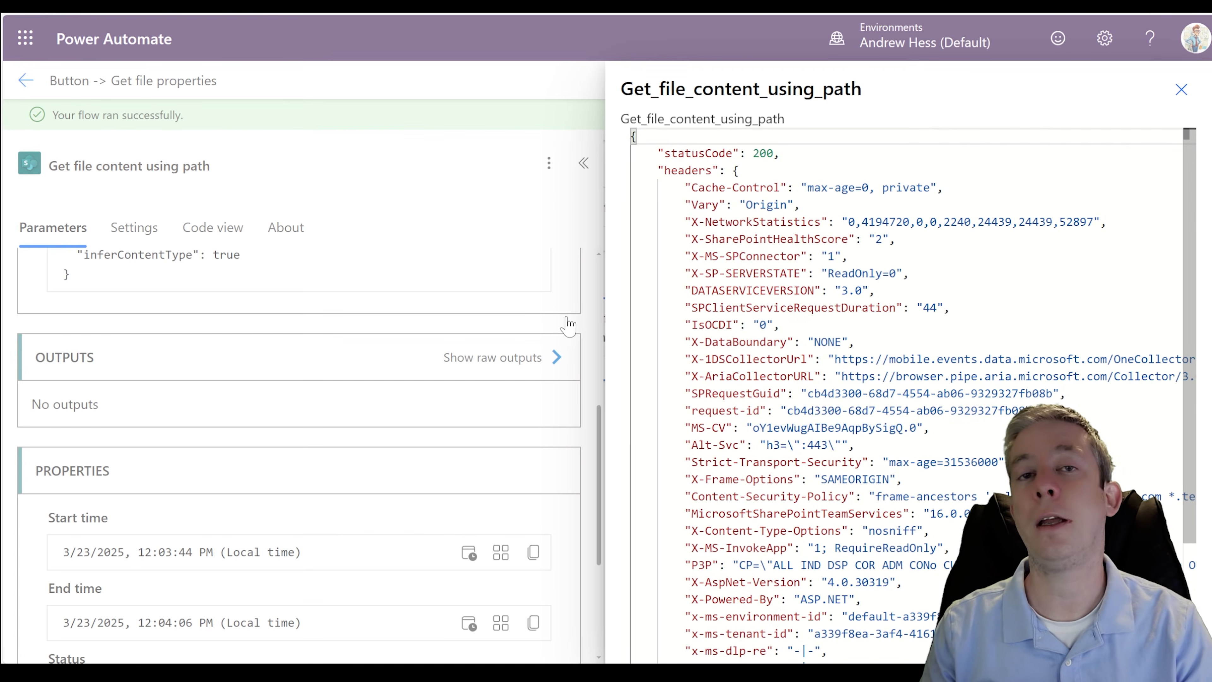
scroll(906, 382, down, 3)
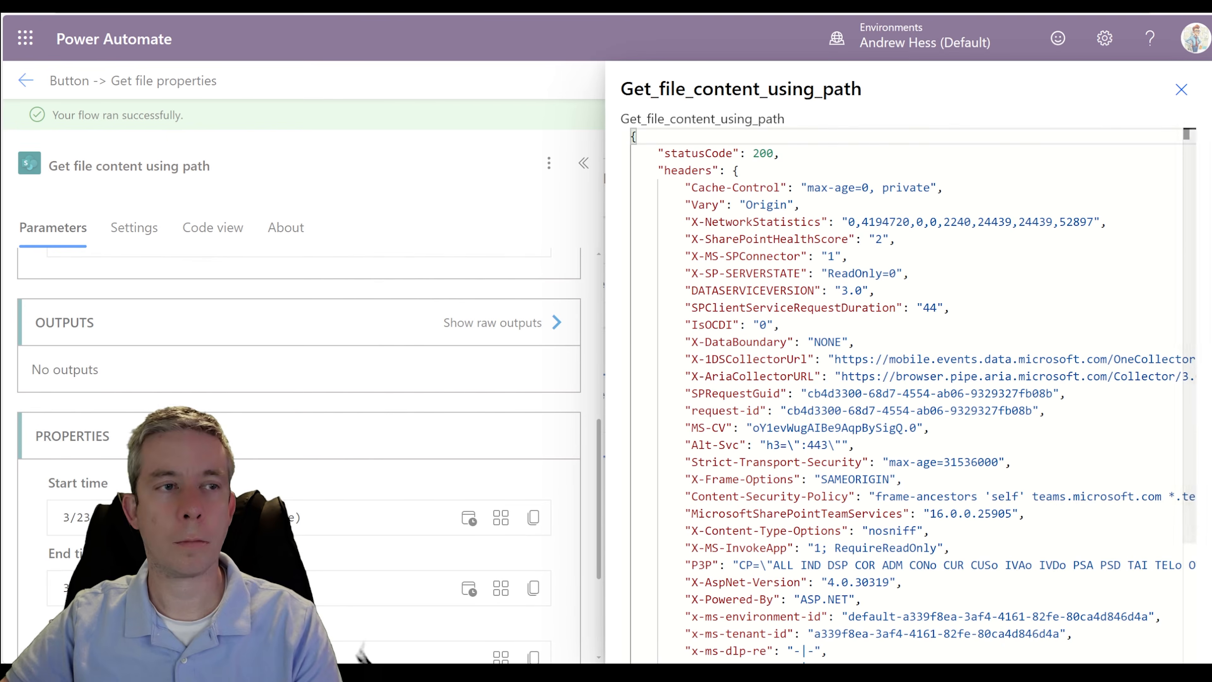
scroll(906, 396, down, 5)
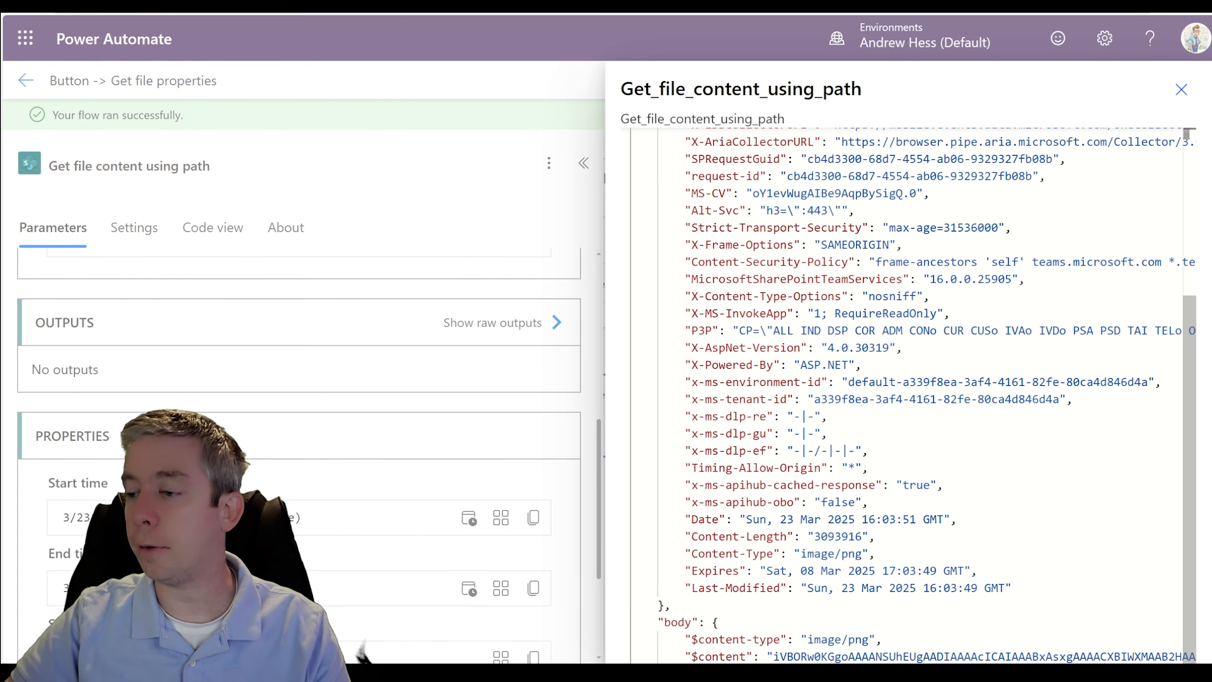
drag(652, 622, 1188, 656)
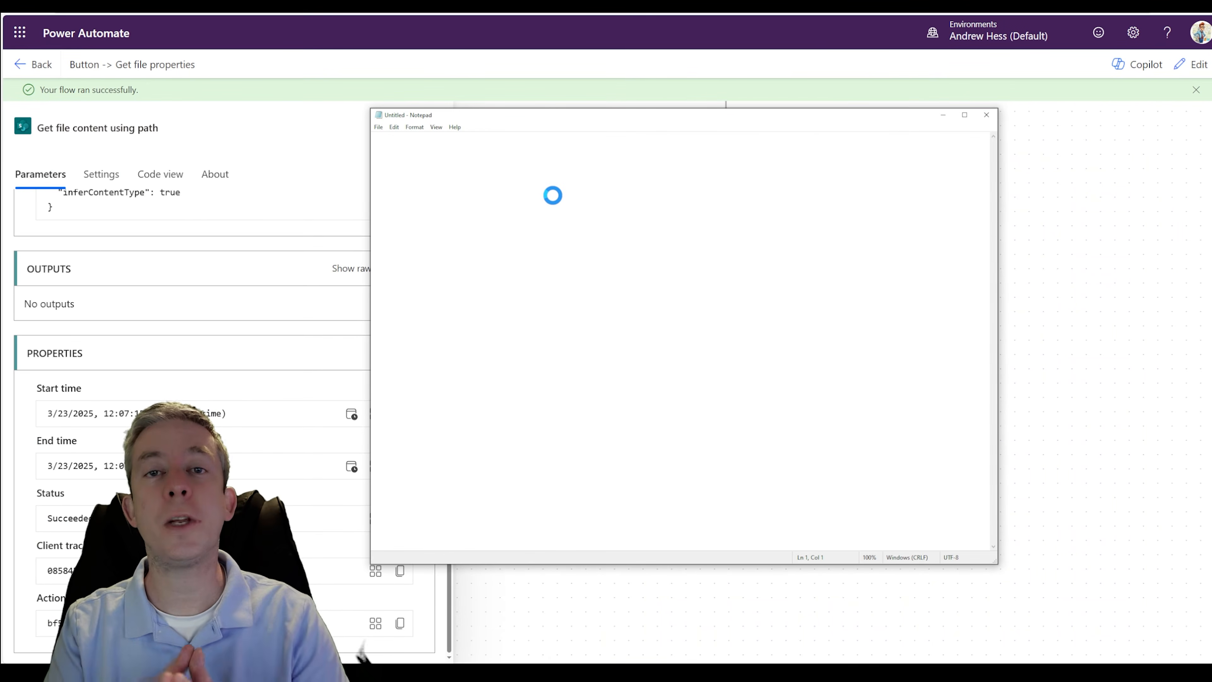
- Paste the raw outputs into a blank Notepad document and examine the body's $content-type and $content entries
key(ctrl+v)
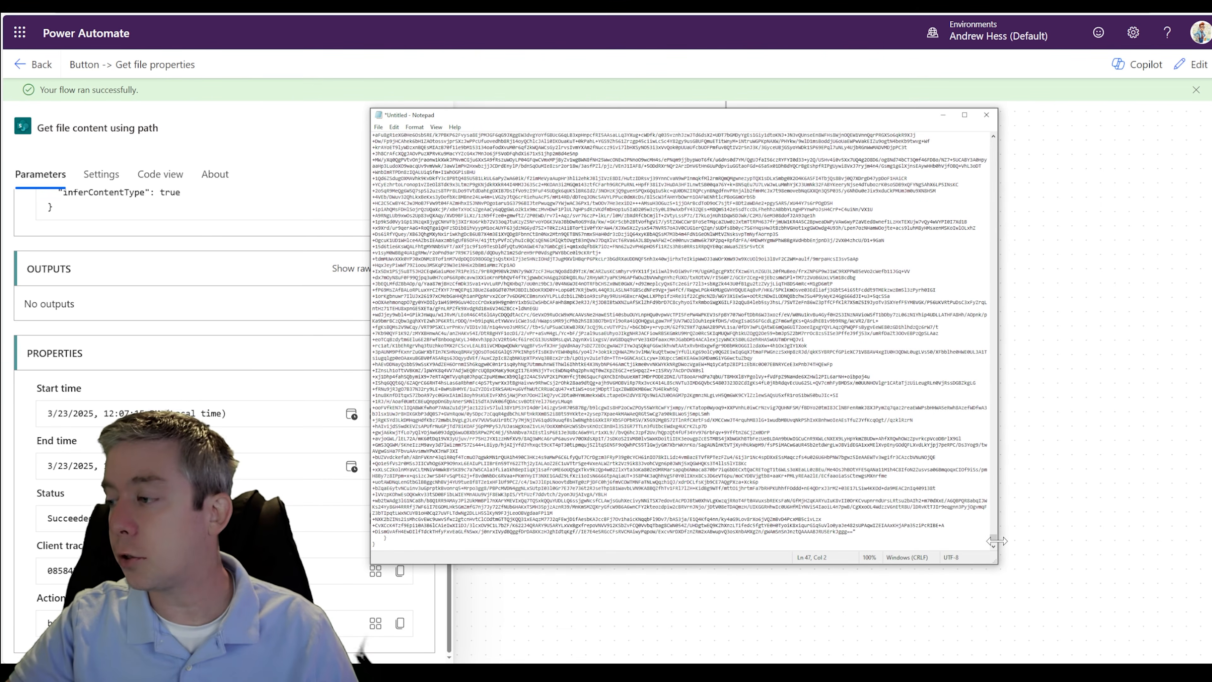
scroll(994, 538, up, 10)
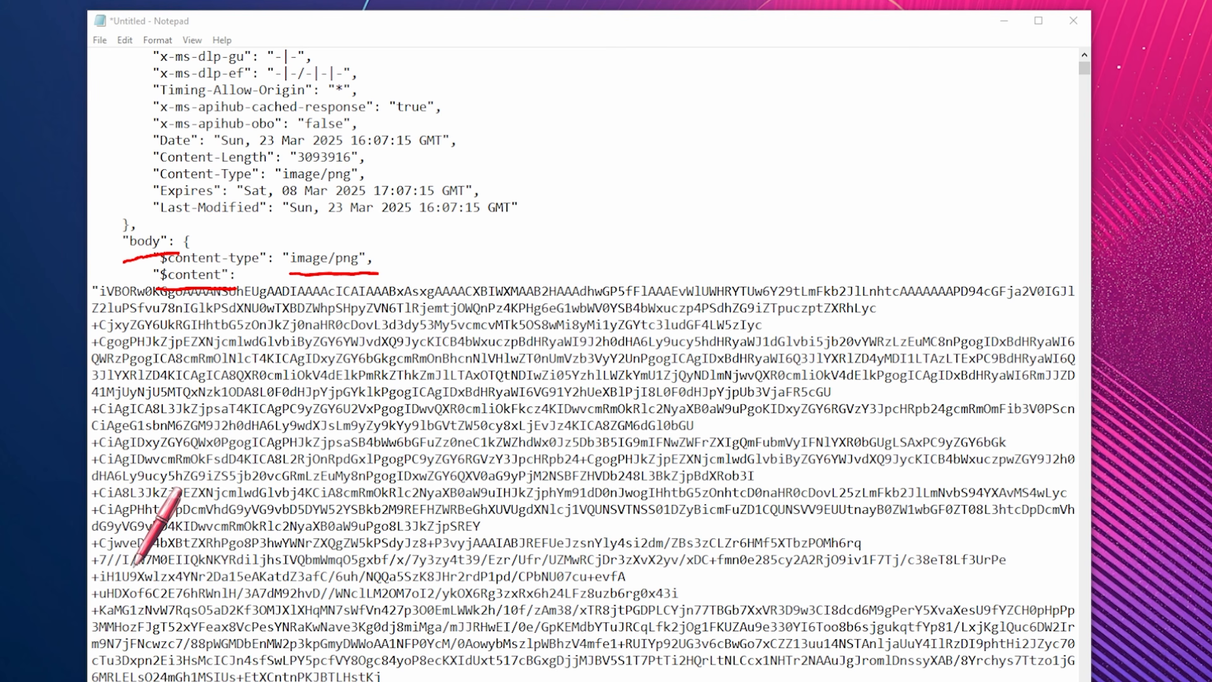
click(135, 569)
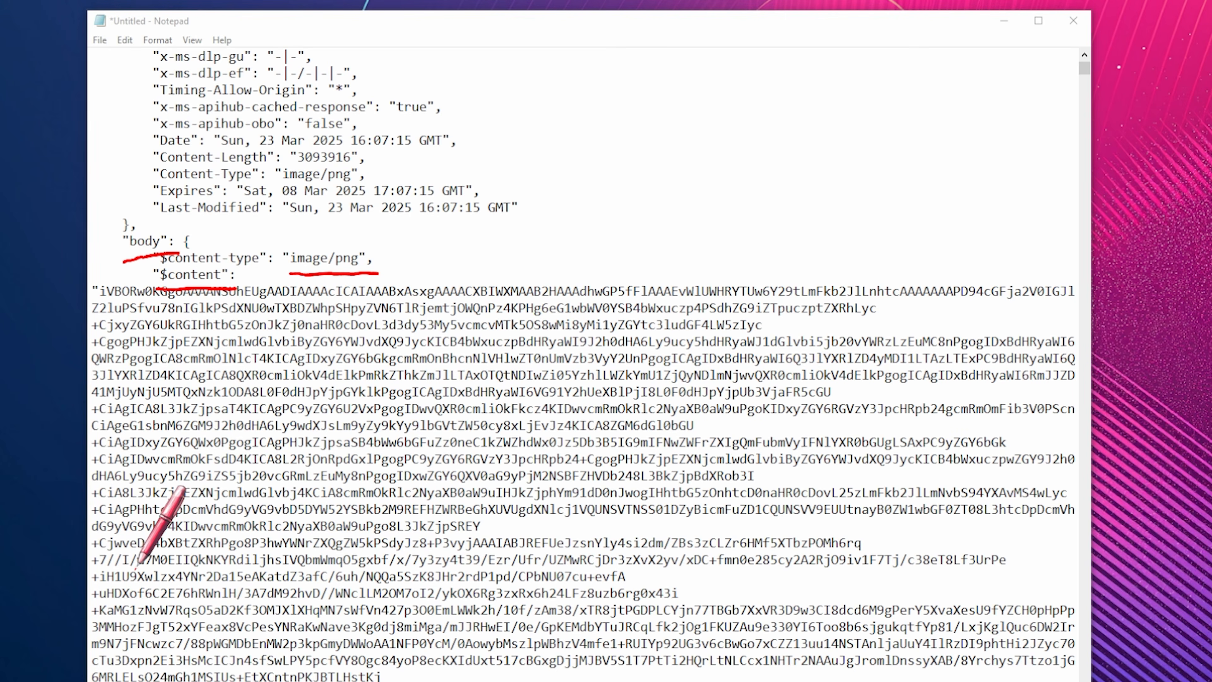
- Examine the encoded $content string in the Notepad document, from its slash-separated parts through to the end of the file
click(136, 558)
drag(137, 558, 128, 573)
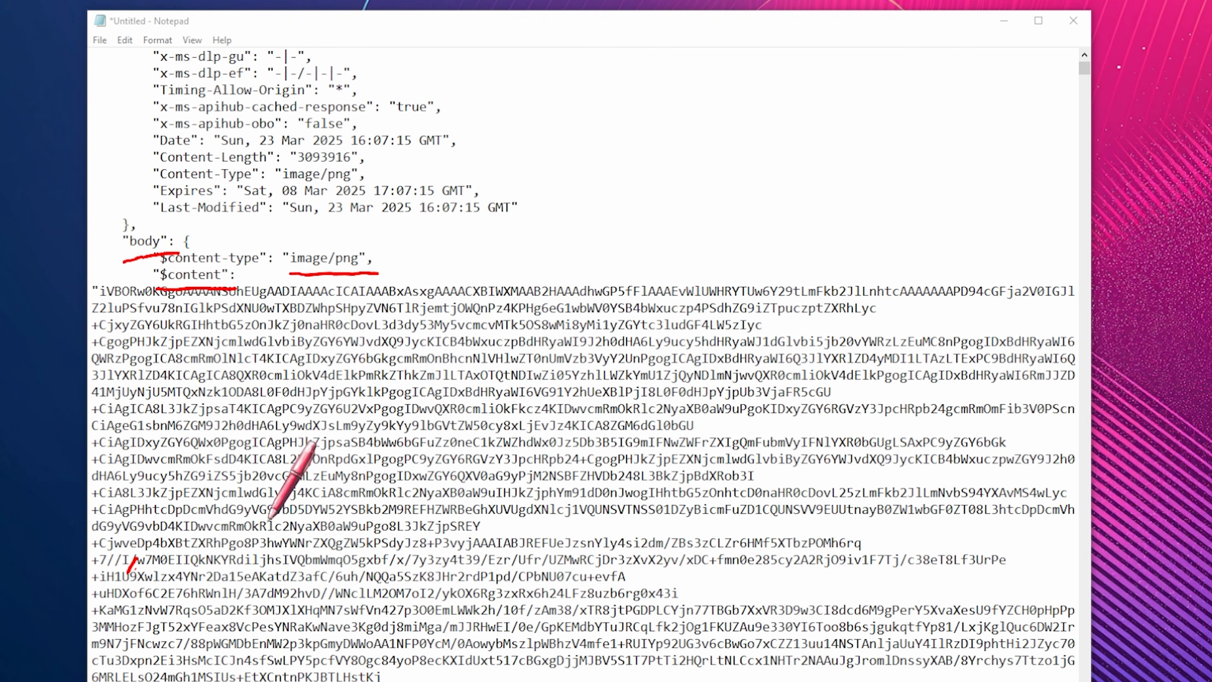
drag(395, 555, 387, 569)
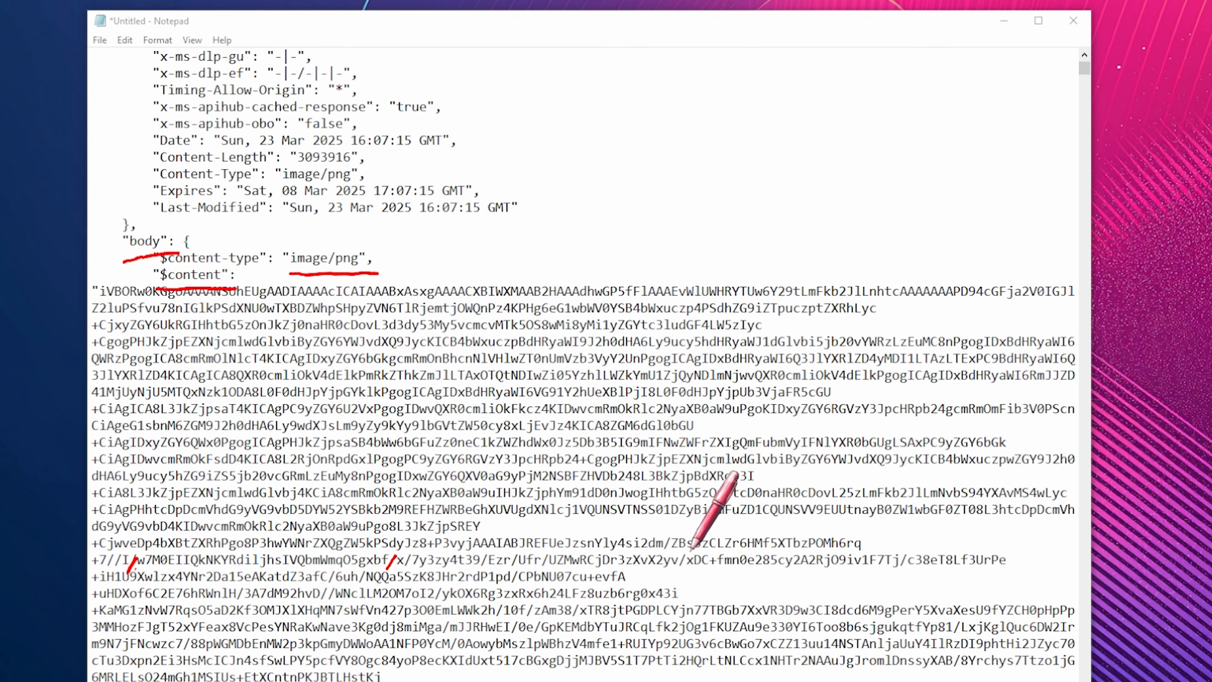
drag(685, 557, 678, 569)
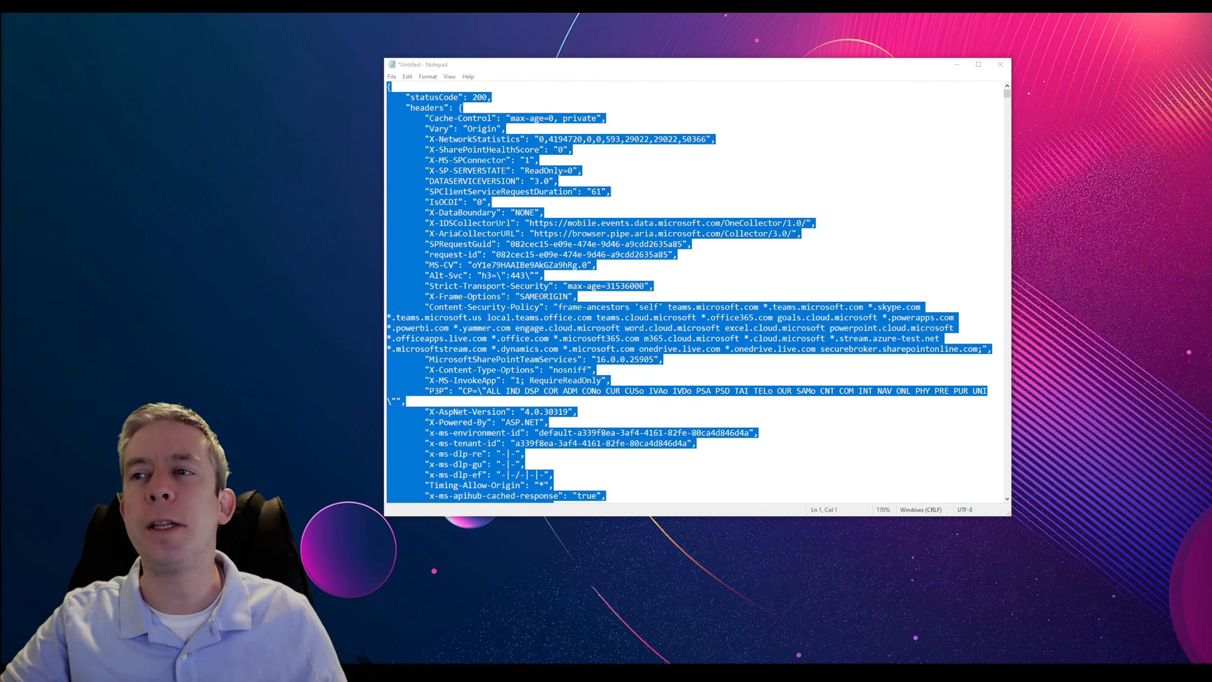
scroll(694, 292, down, 20)
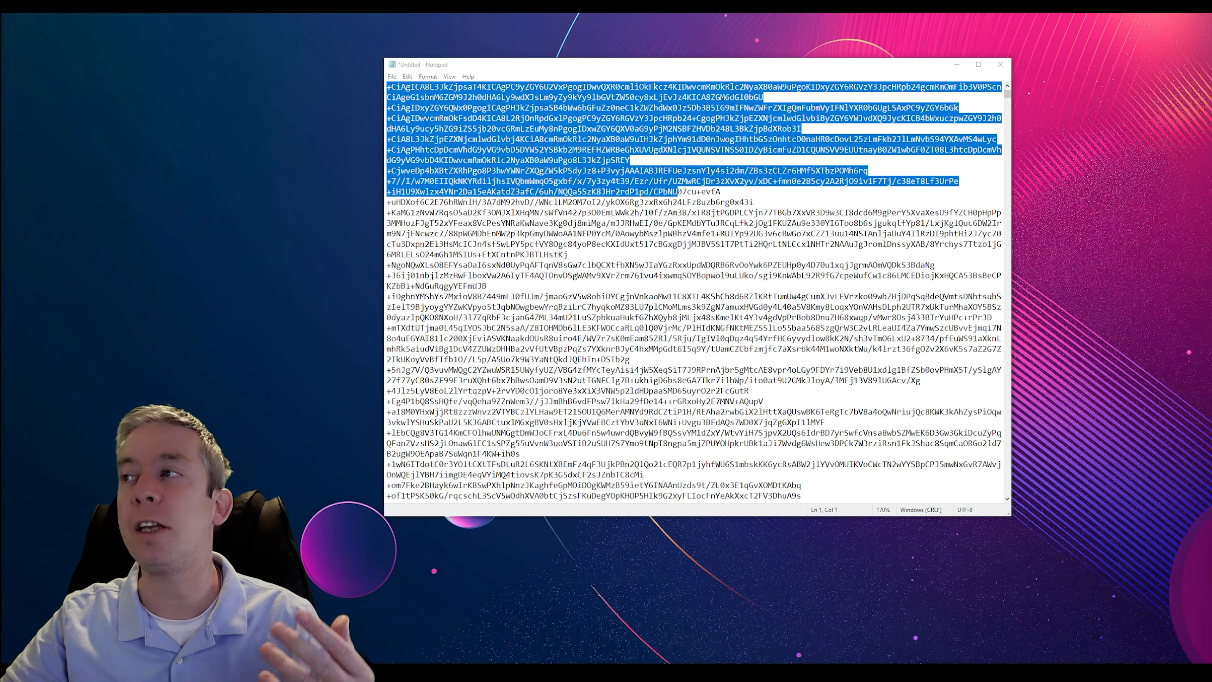
drag(1007, 96, 992, 520)
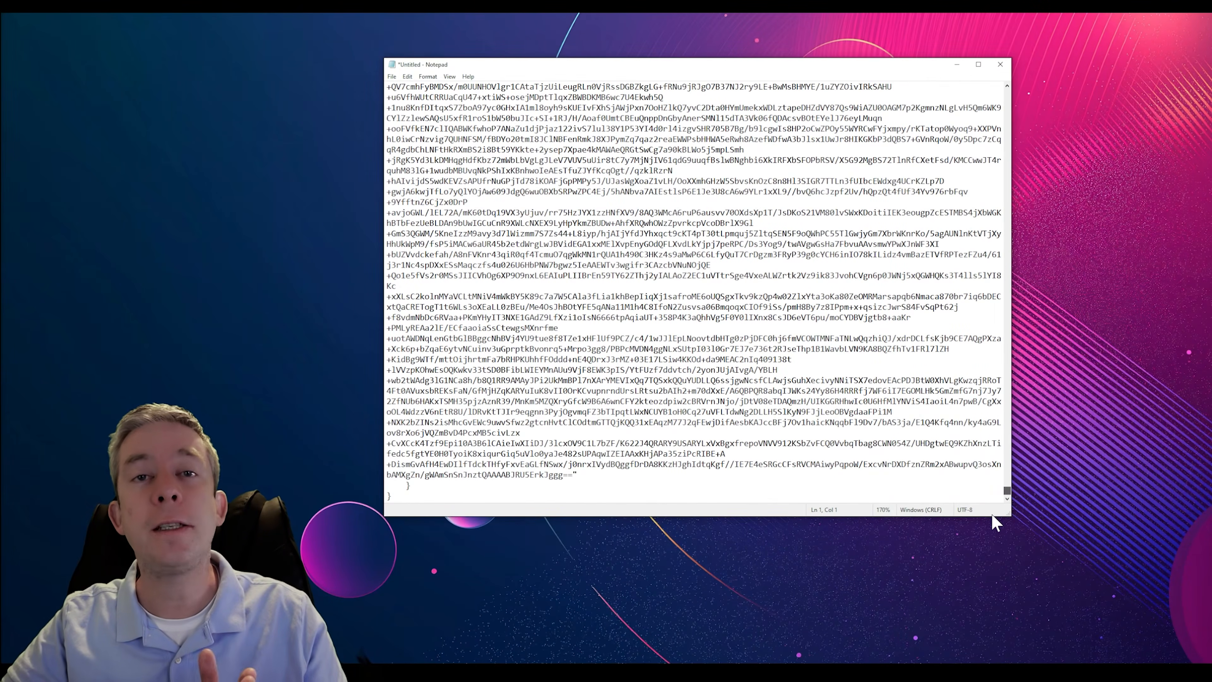
mouse_move(994, 517)
mouse_down()
mouse_move(1006, 479)
mouse_move(998, 520)
mouse_move(1005, 500)
mouse_up()
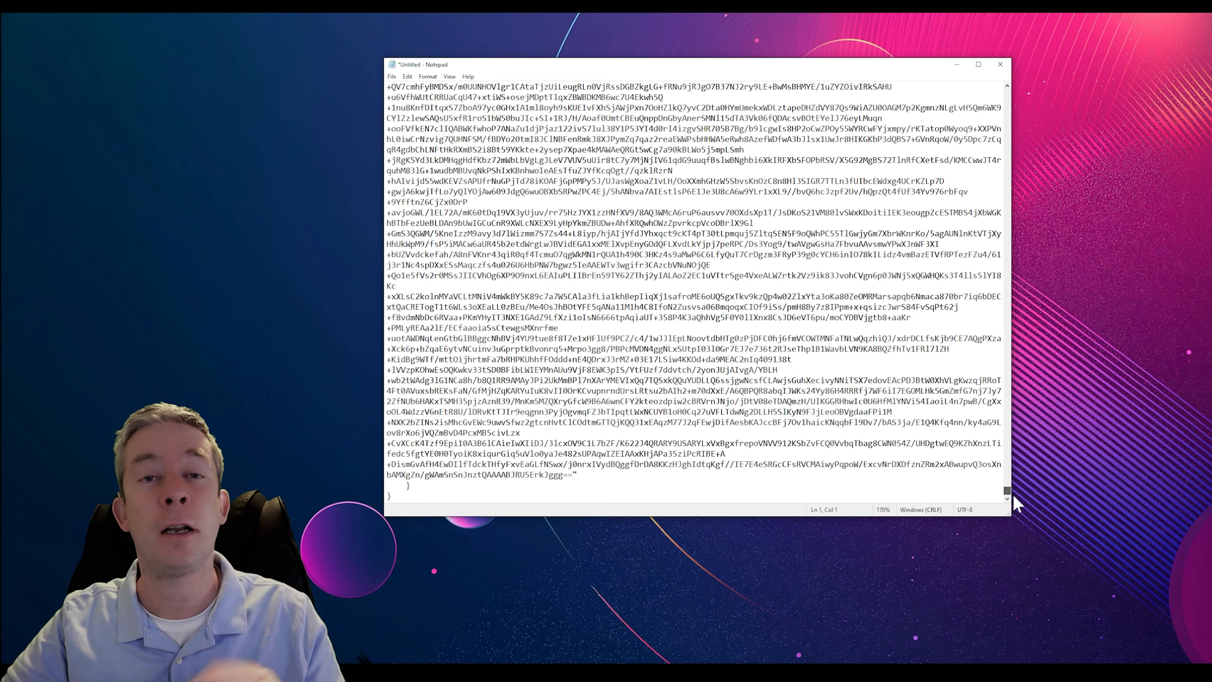
click(935, 465)
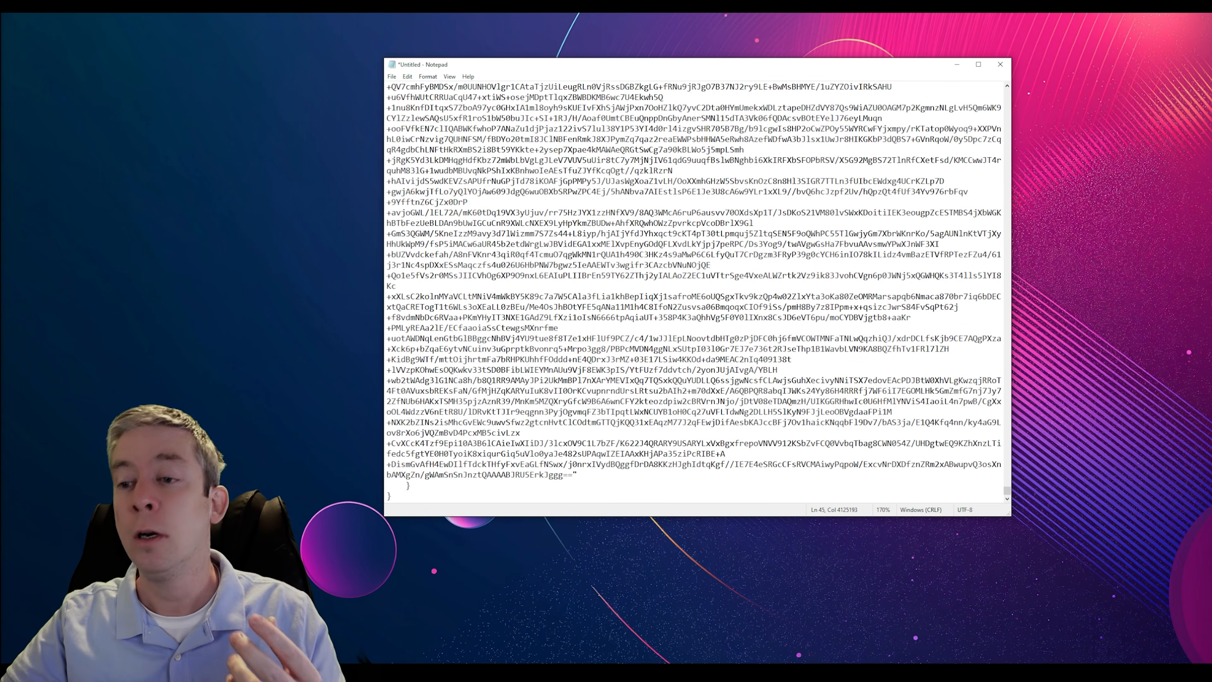
drag(1007, 491, 1007, 91)
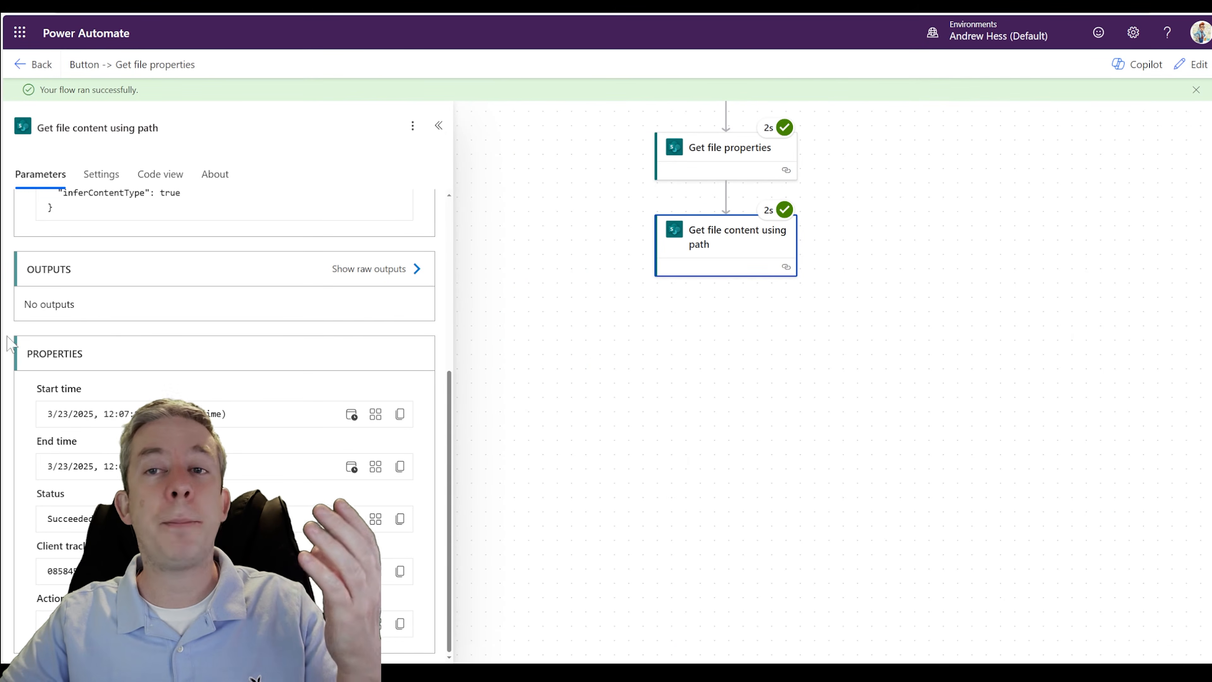
- Return to Power Automate and review the run's parameters and file path for Get file content using path
scroll(239, 301, up, 4)
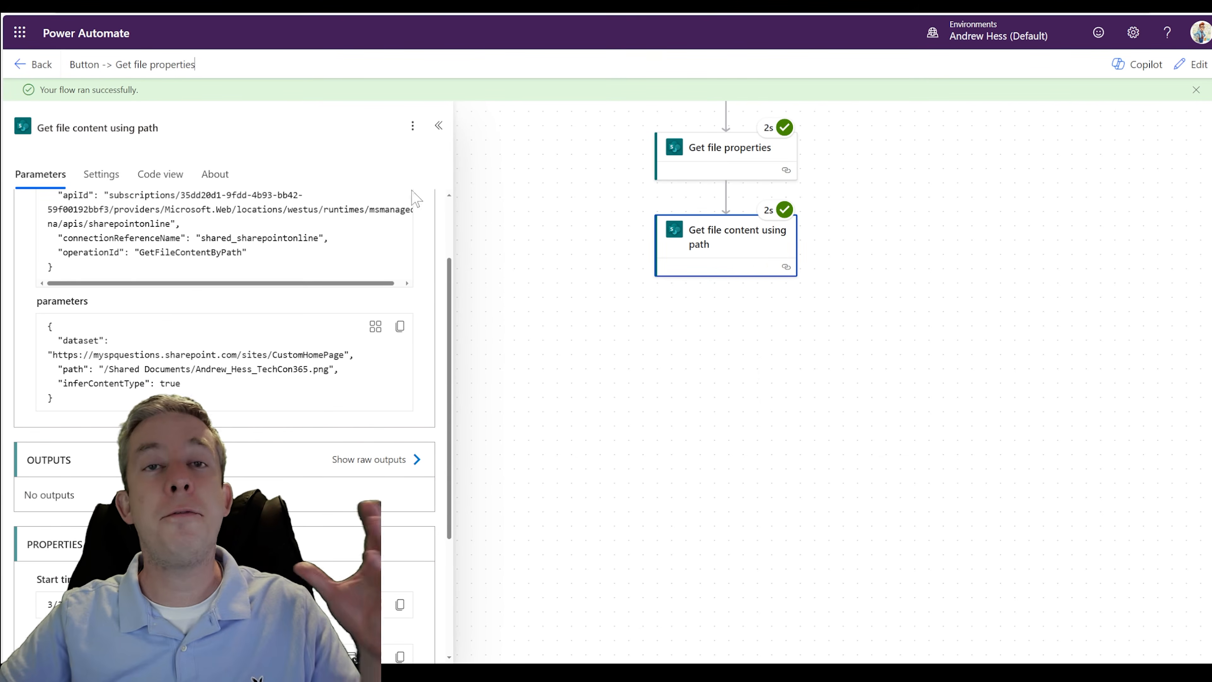
scroll(253, 396, down, 3)
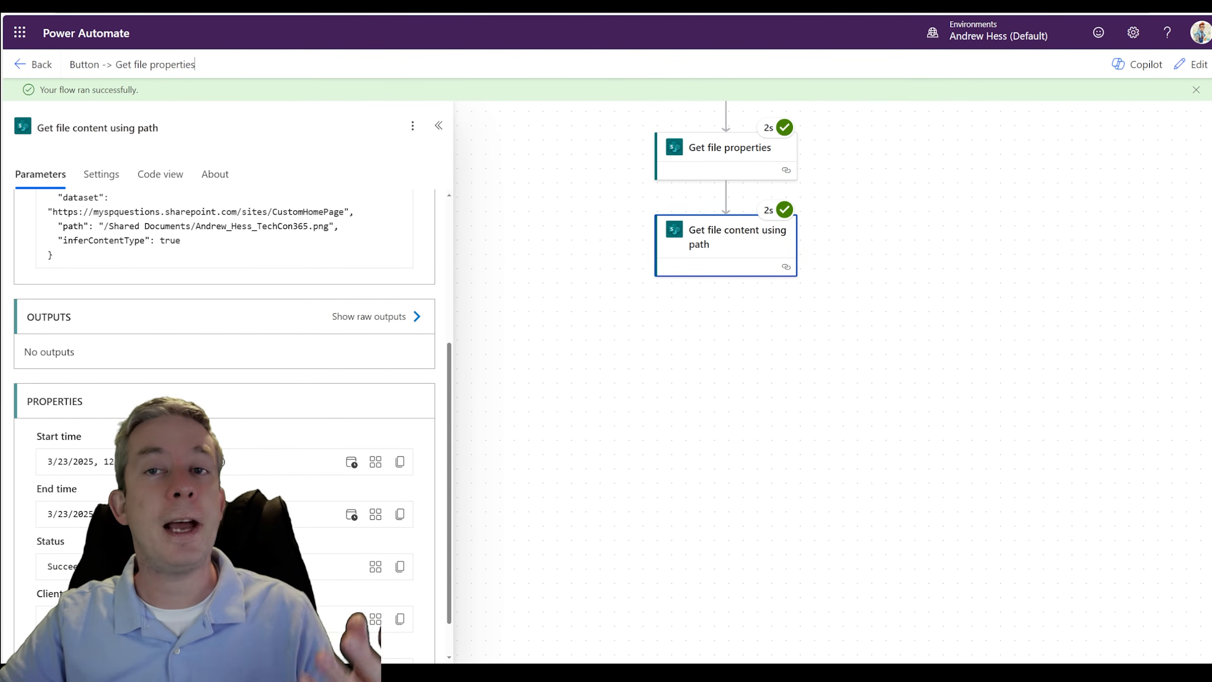
drag(99, 225, 339, 227)
drag(682, 336, 630, 334)
- Reopen the flow for editing and add a SharePoint Create file action after Get file content using path
click(1191, 64)
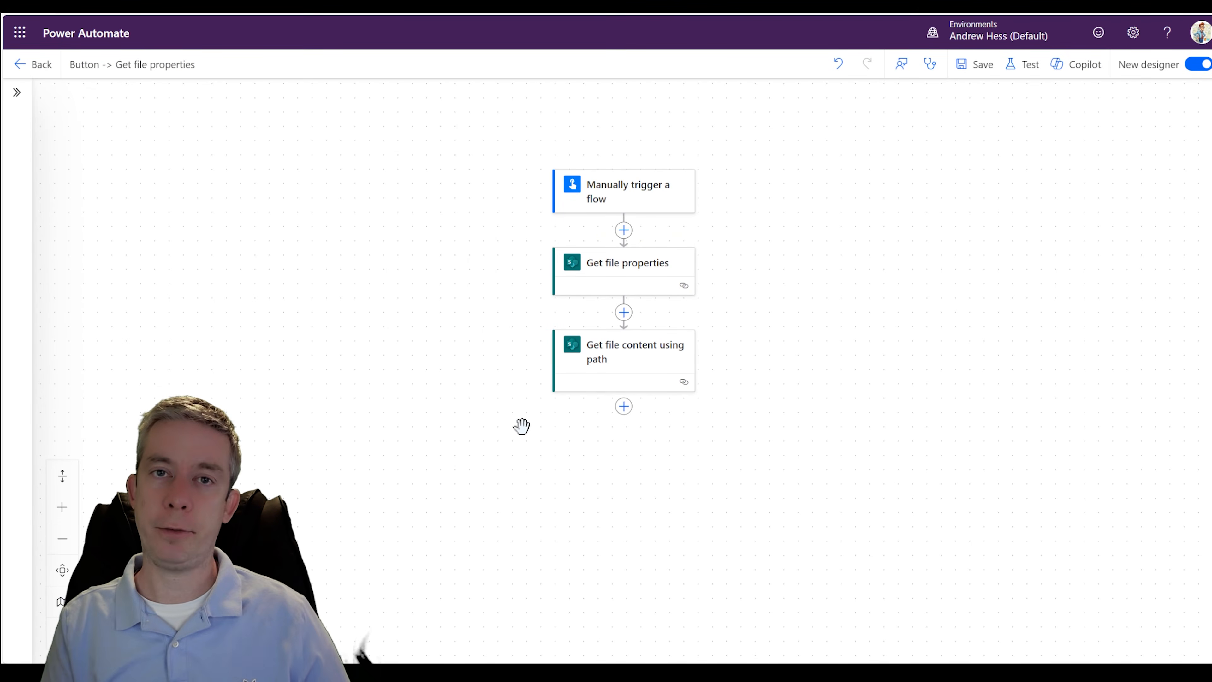
click(621, 377)
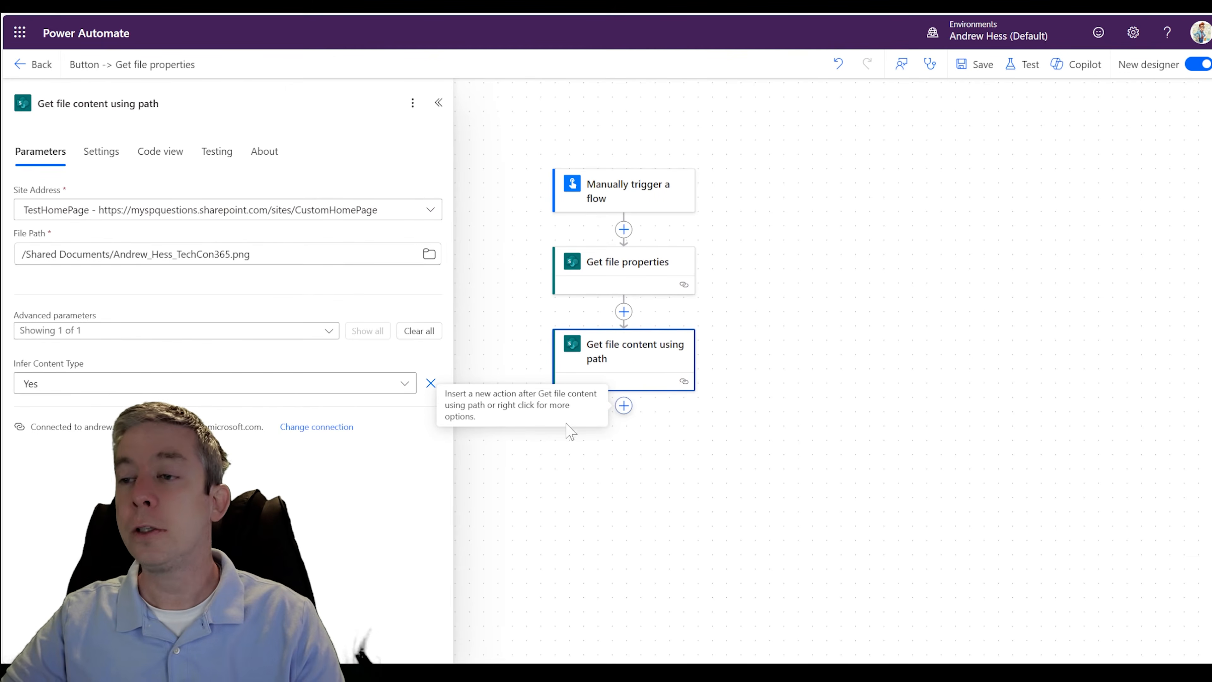
click(624, 406)
click(665, 444)
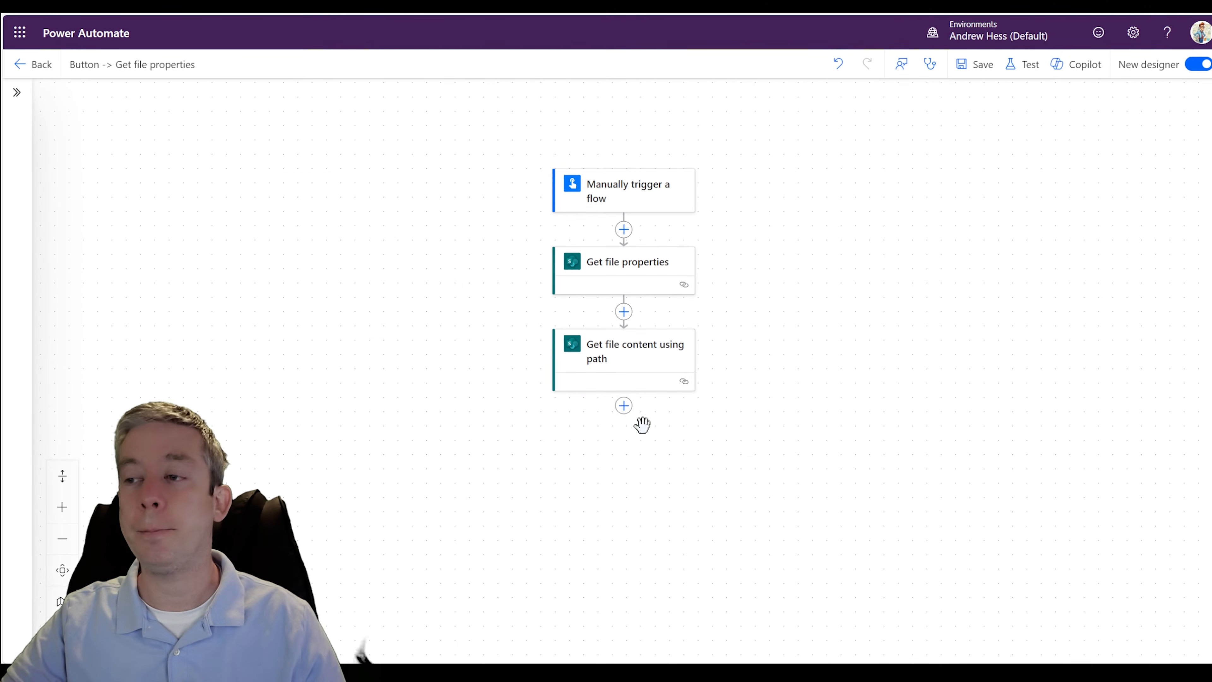
click(624, 405)
text(sharepoint)
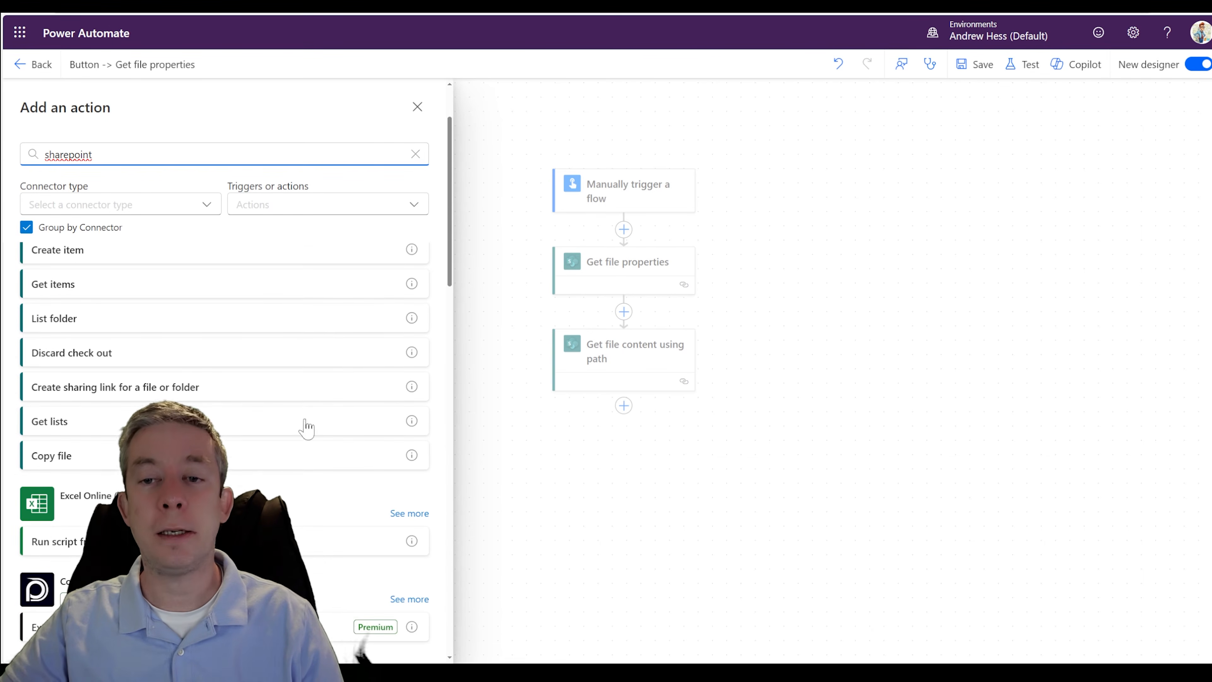
click(403, 286)
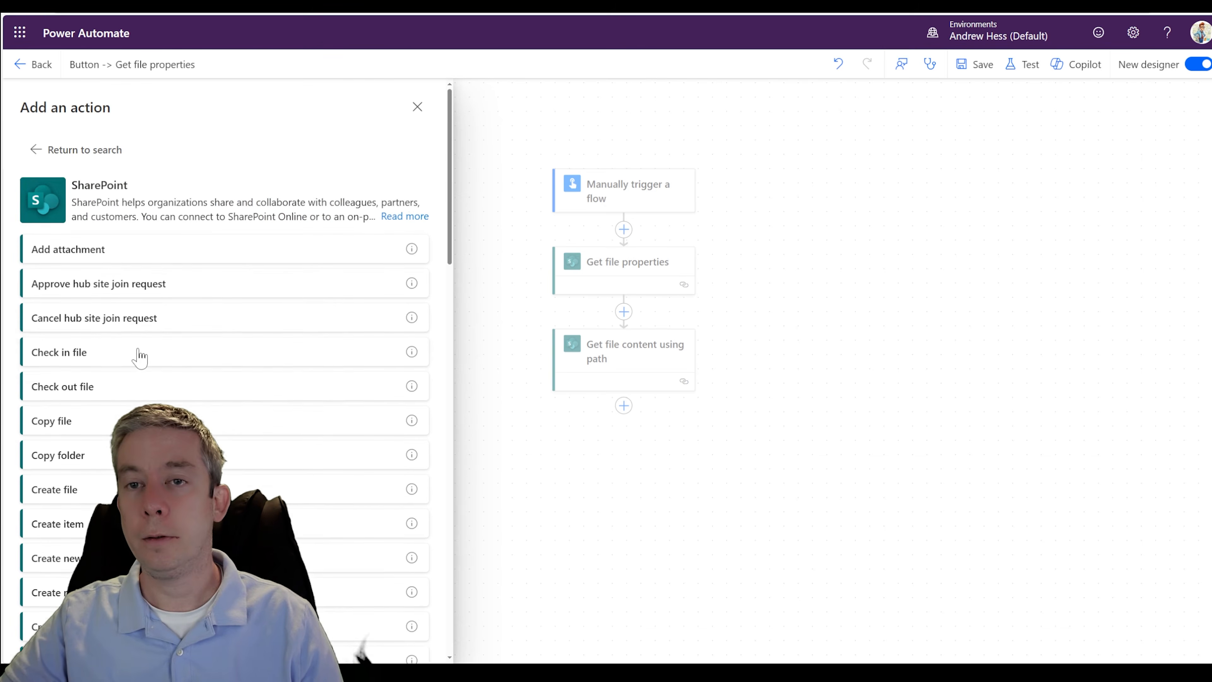
scroll(143, 334, down, 2)
click(79, 401)
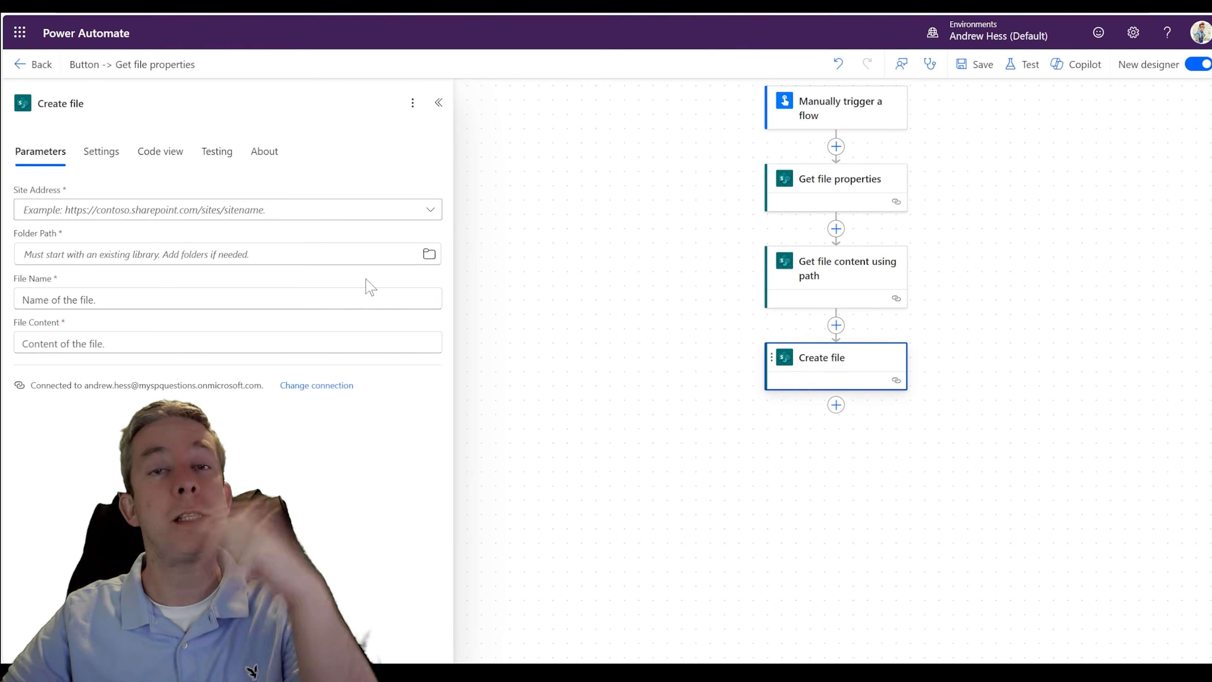
- Set Create file's Site Address to TestHomePage and its Folder Path to /SecondaryLibrary, and check that library on the SharePoint site
click(429, 215)
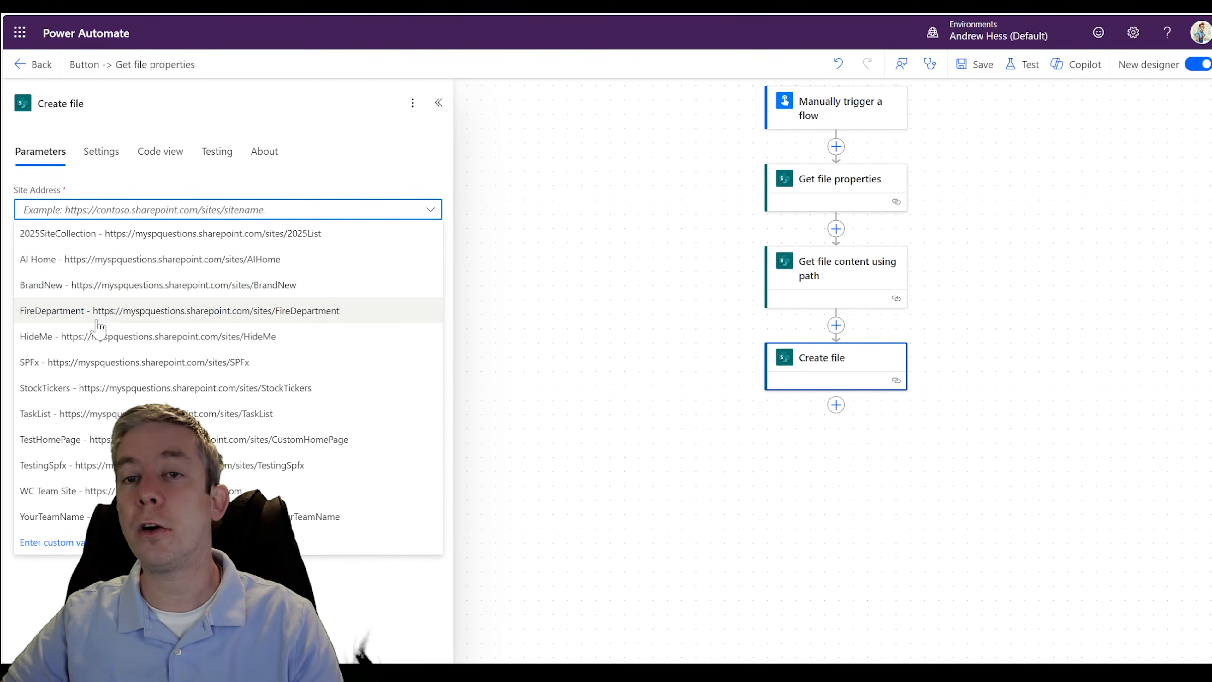
click(72, 440)
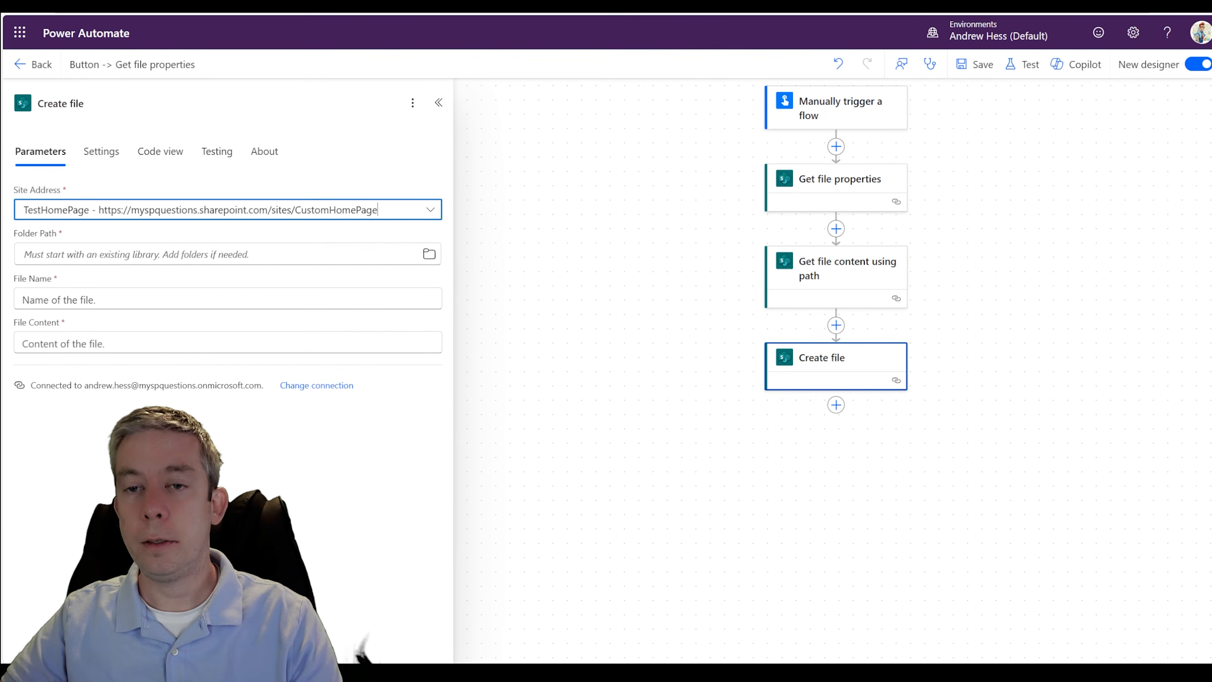
click(430, 258)
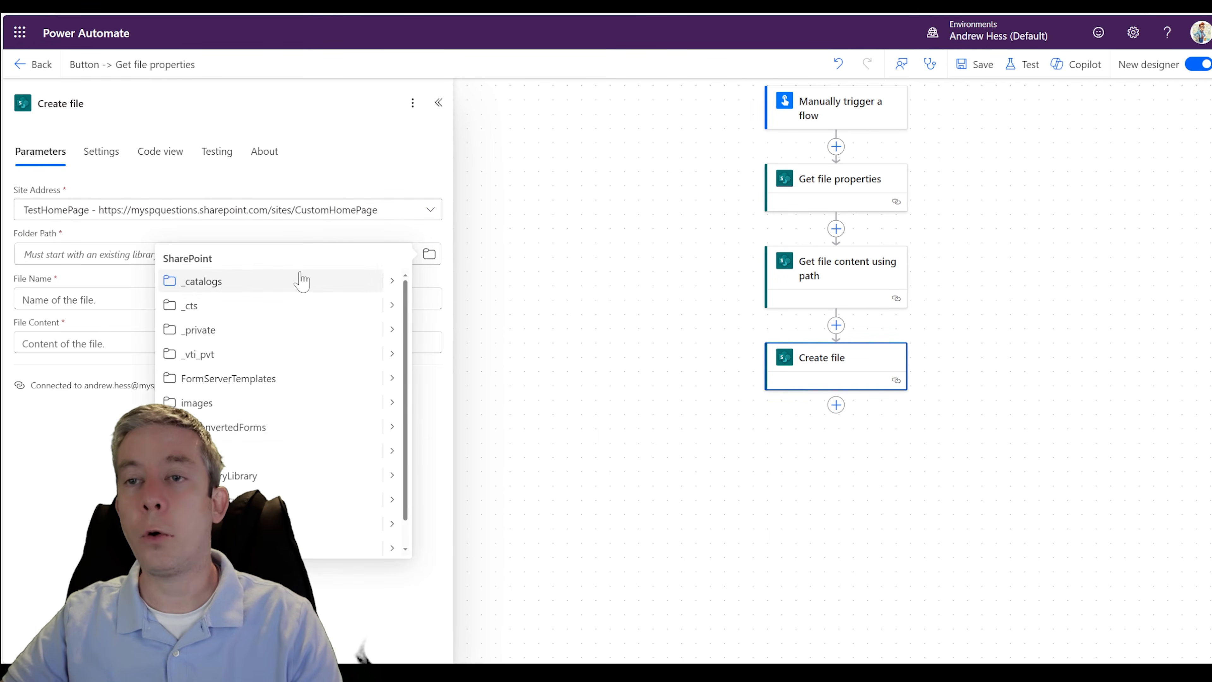
click(231, 478)
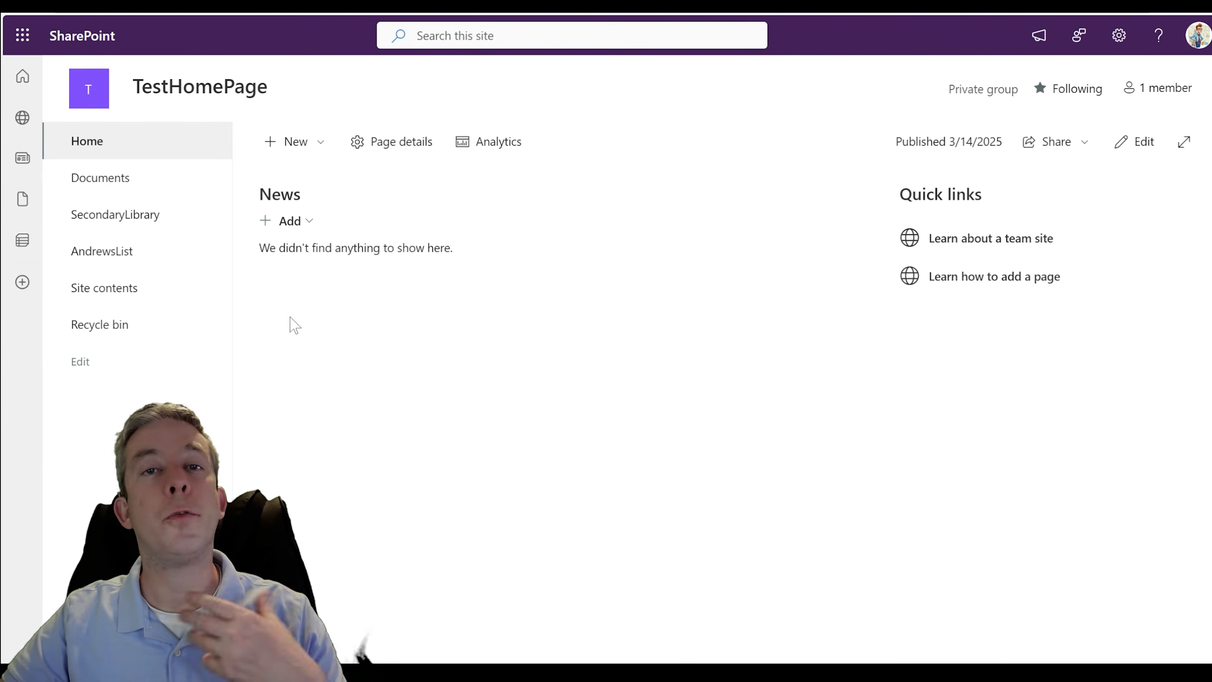
click(122, 221)
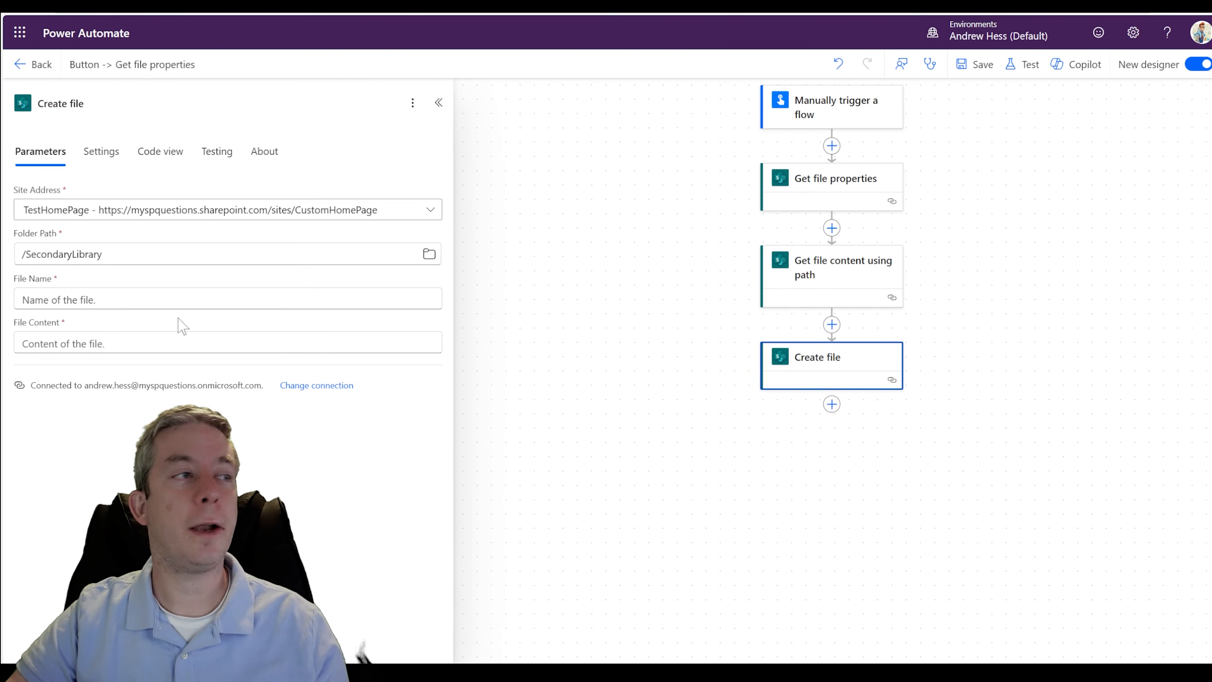
- Insert a Date Time Current time action between Get file content using path and Create file
click(227, 300)
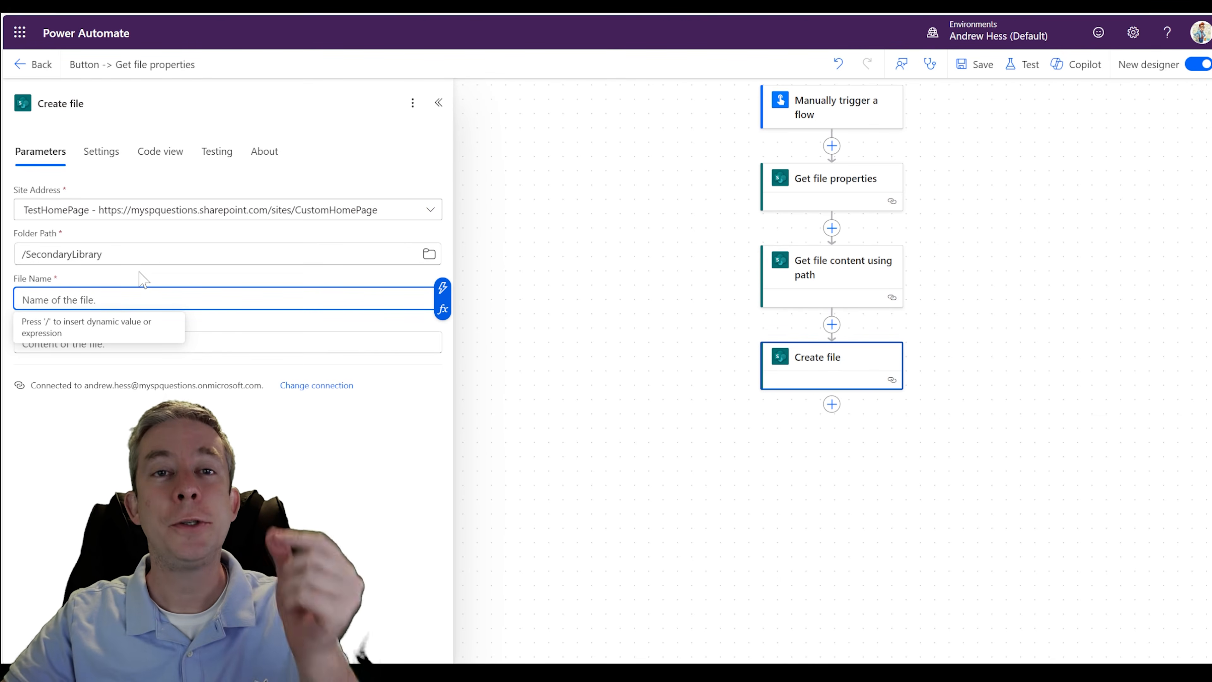
click(831, 325)
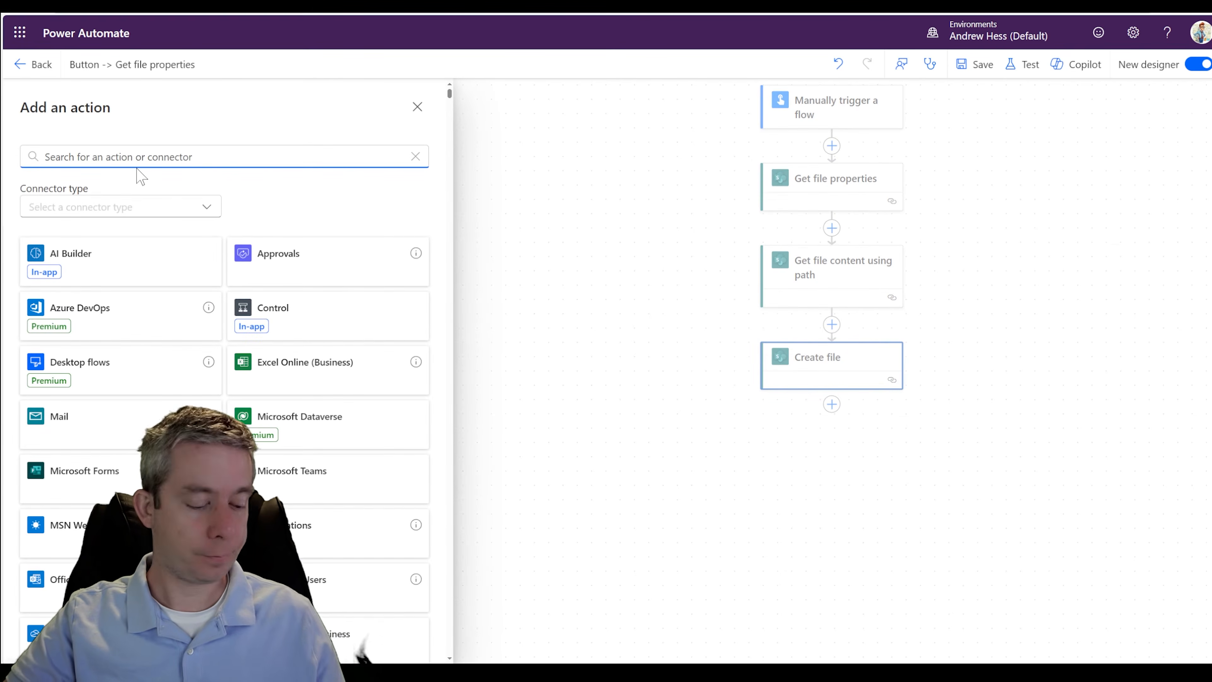
text(date)
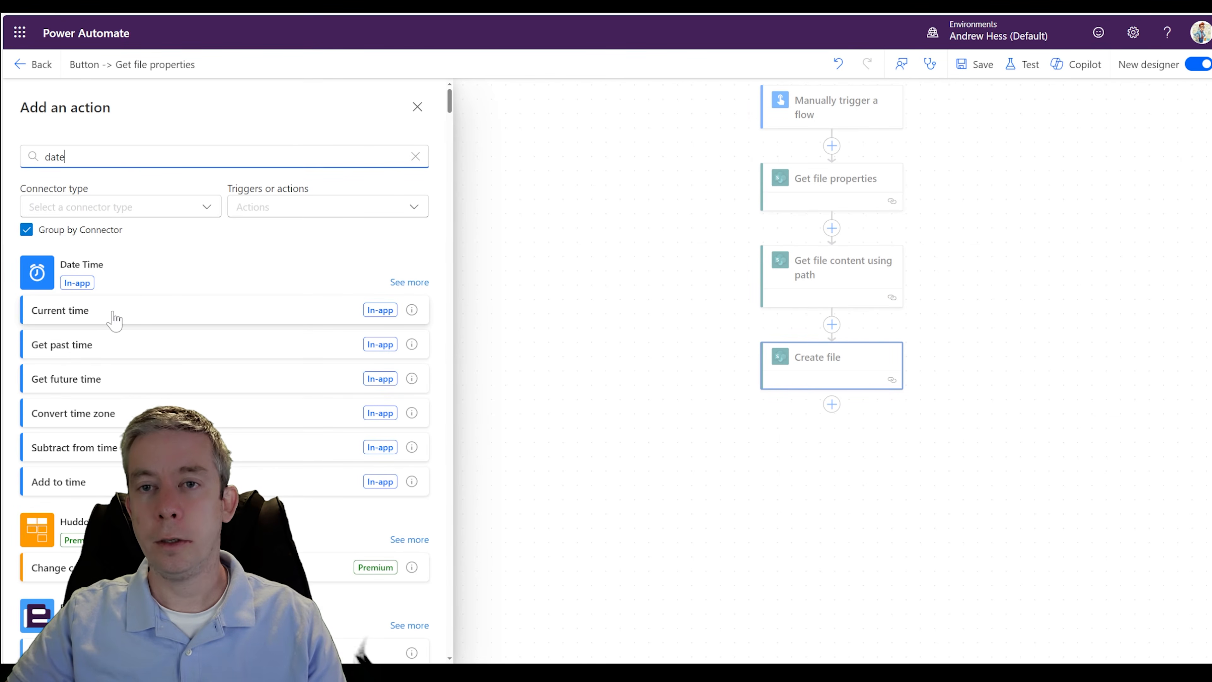
click(95, 326)
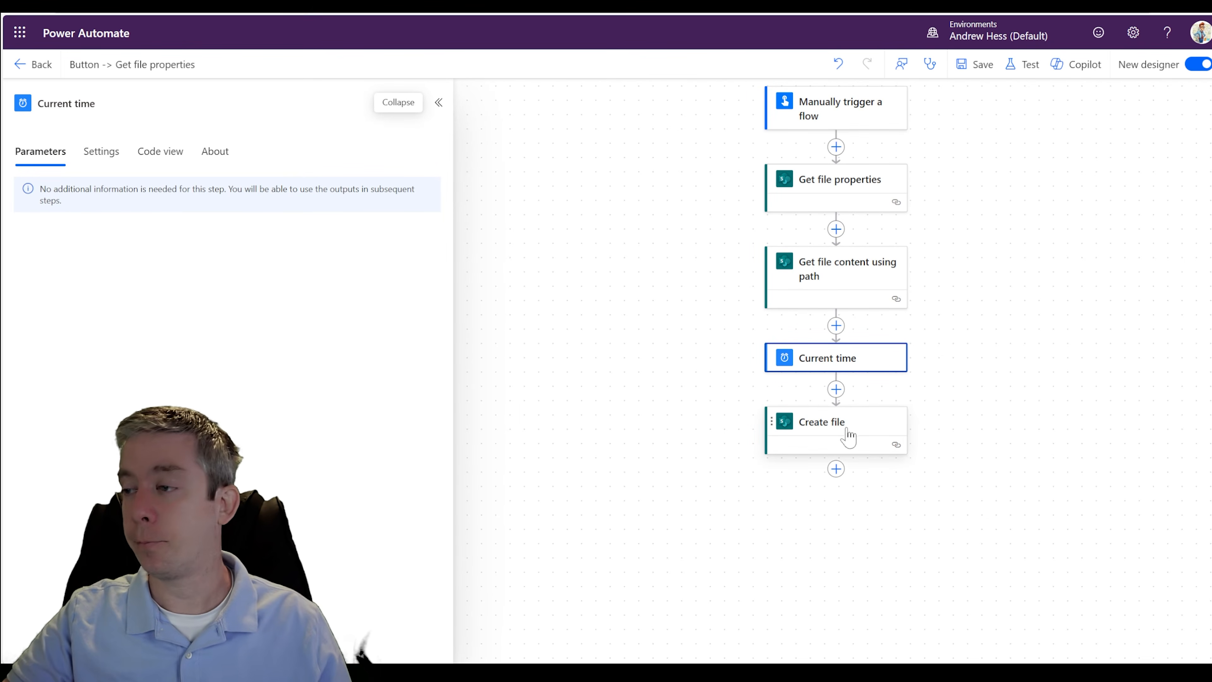
- Start Create file's File Name with the Current time dynamic value followed by an underscore
click(832, 434)
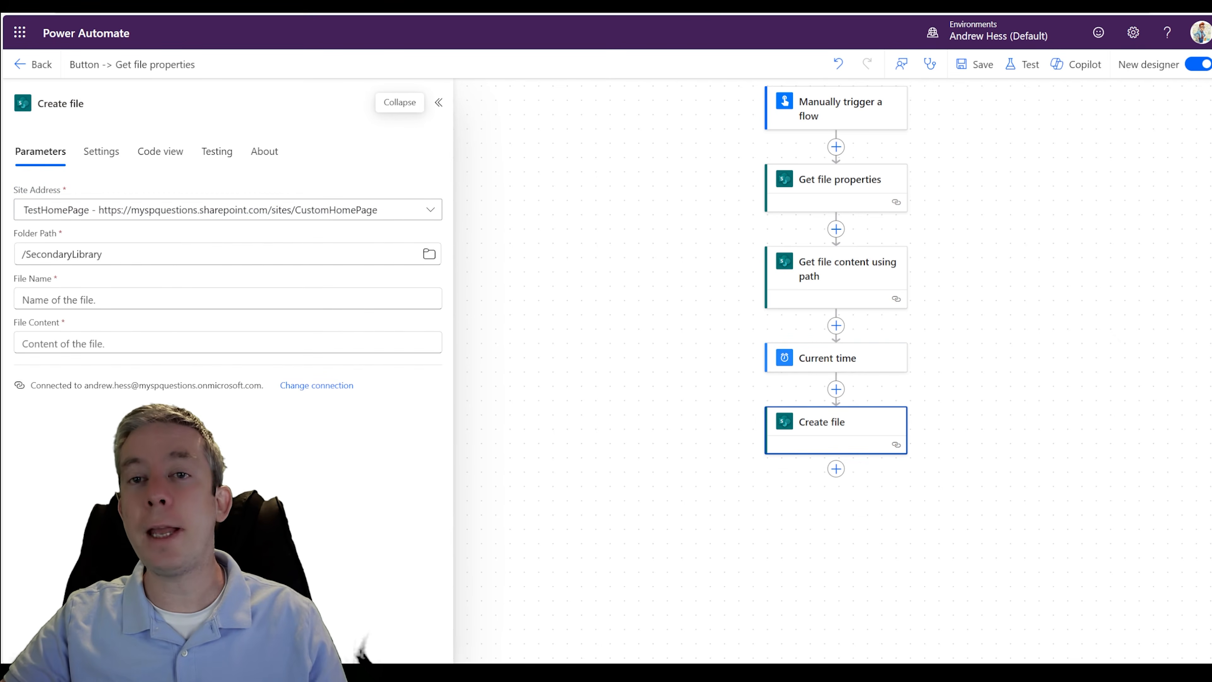
click(201, 300)
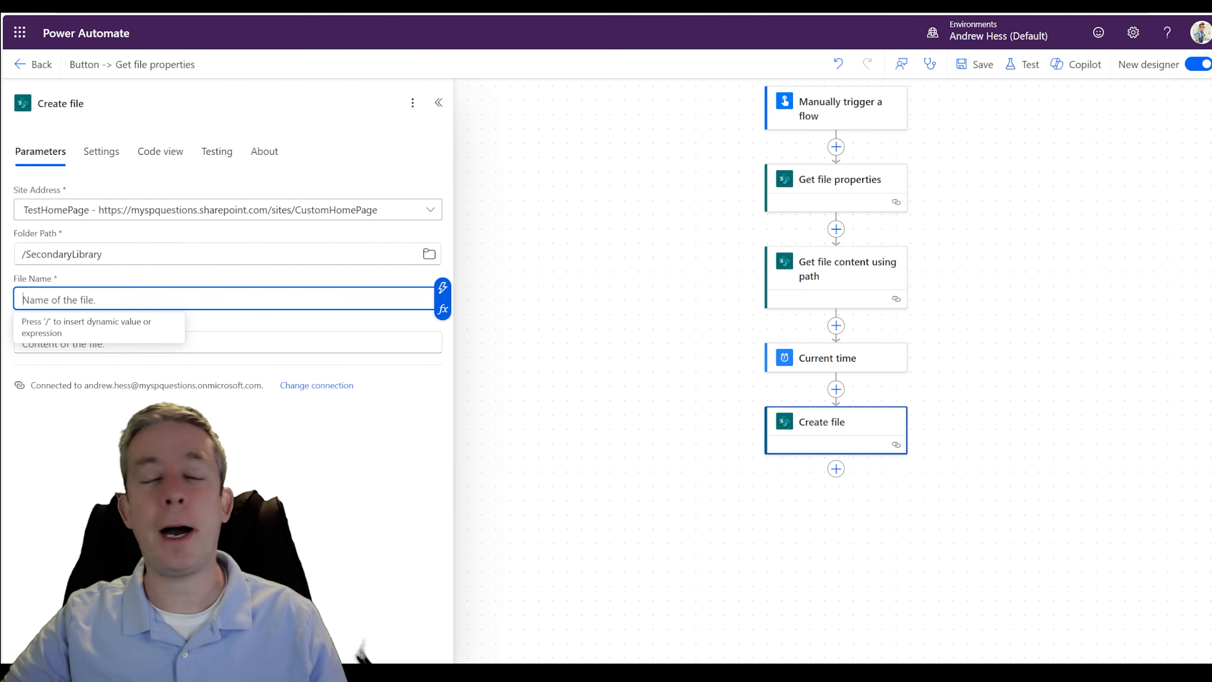
click(442, 287)
click(505, 369)
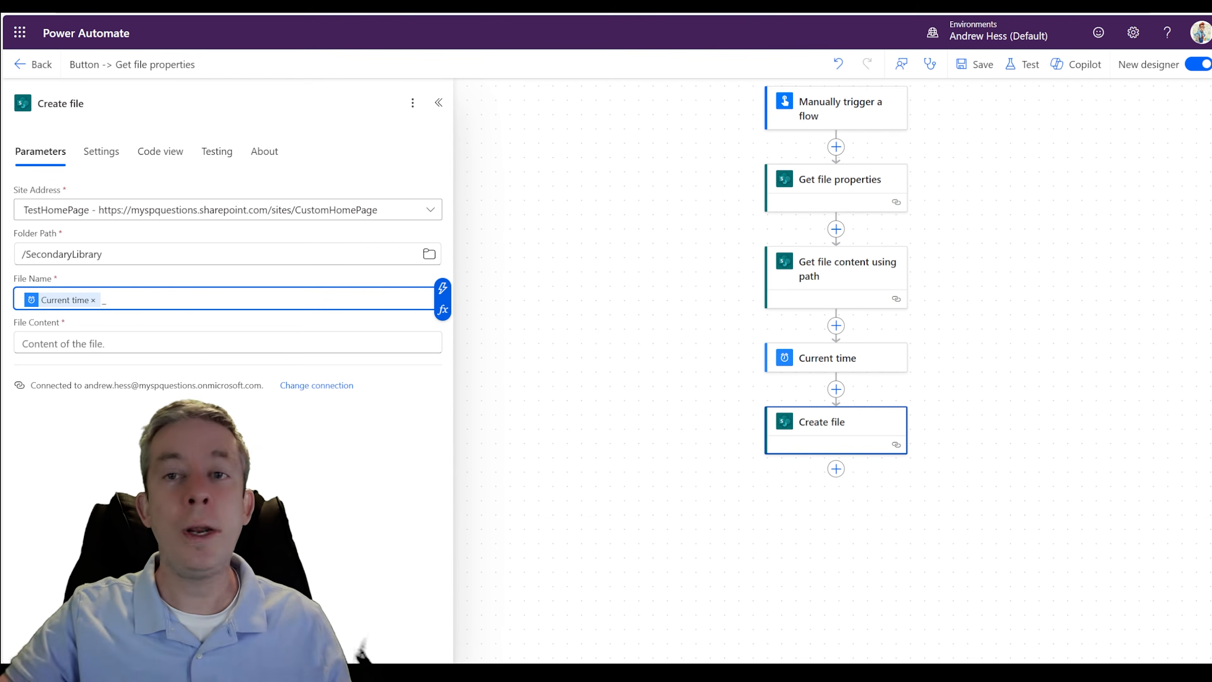
- Find the Name dynamic value of Get file properties and append it to Create file's File Name after the underscore
click(442, 287)
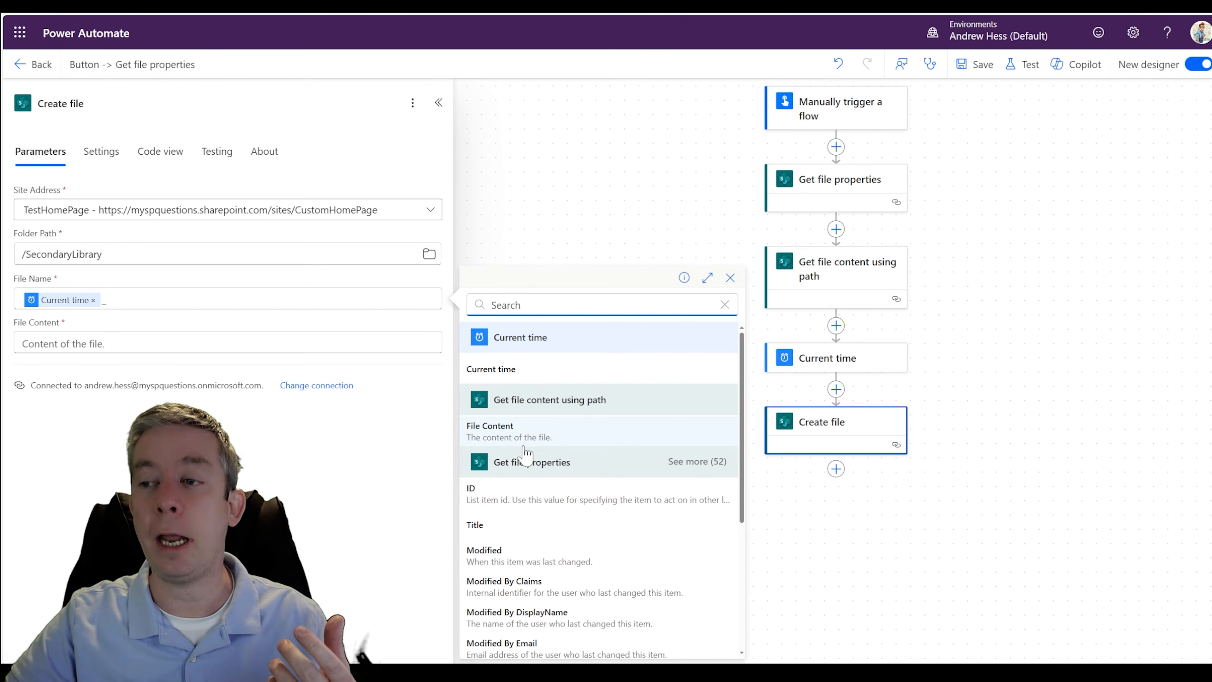
scroll(522, 461, down, 2)
scroll(544, 441, up, 2)
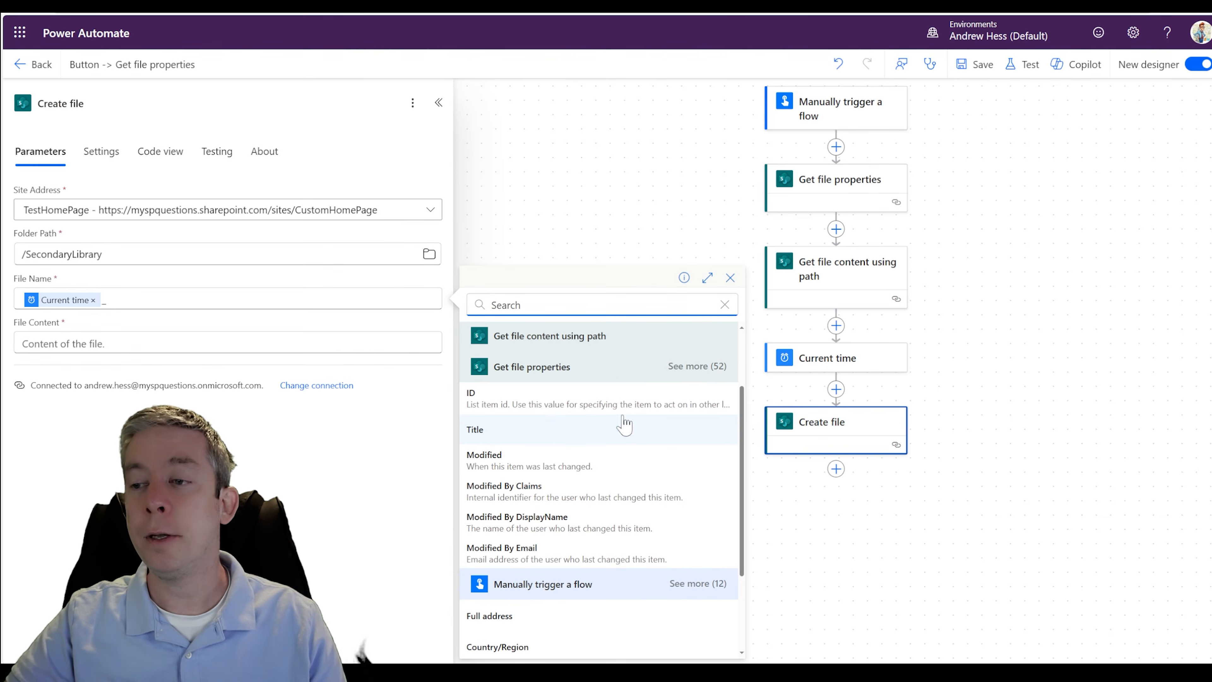
click(696, 366)
scroll(567, 458, down, 3)
scroll(570, 466, down, 15)
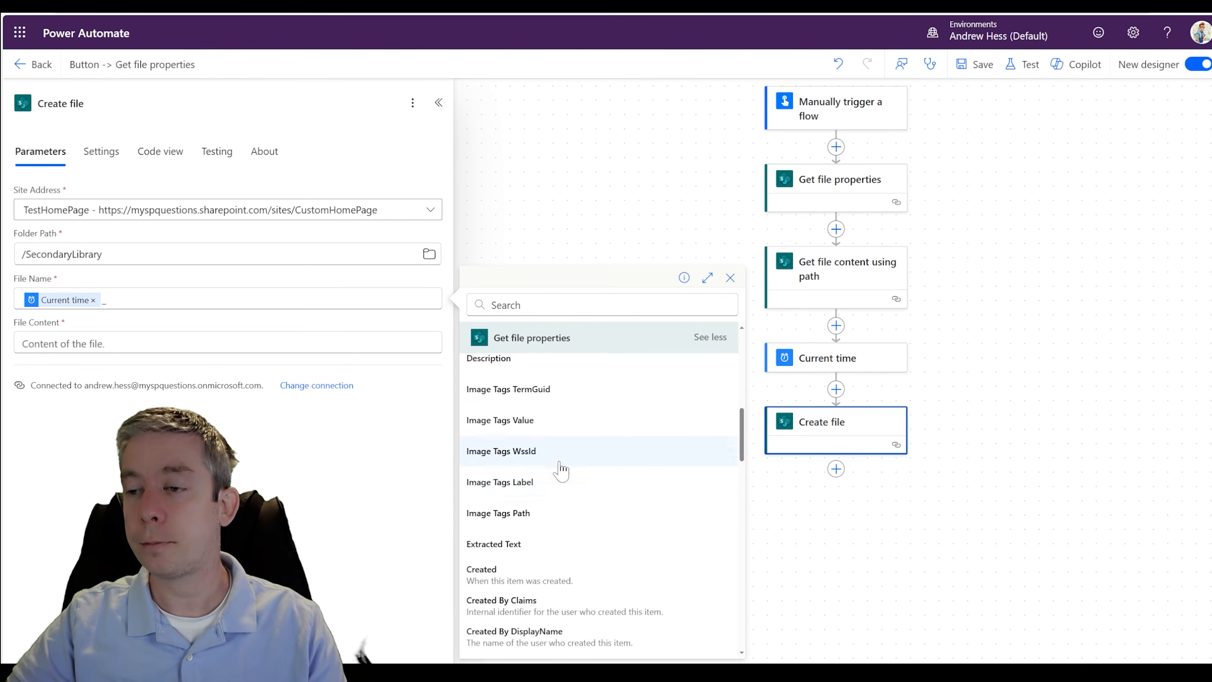
scroll(558, 510, down, 5)
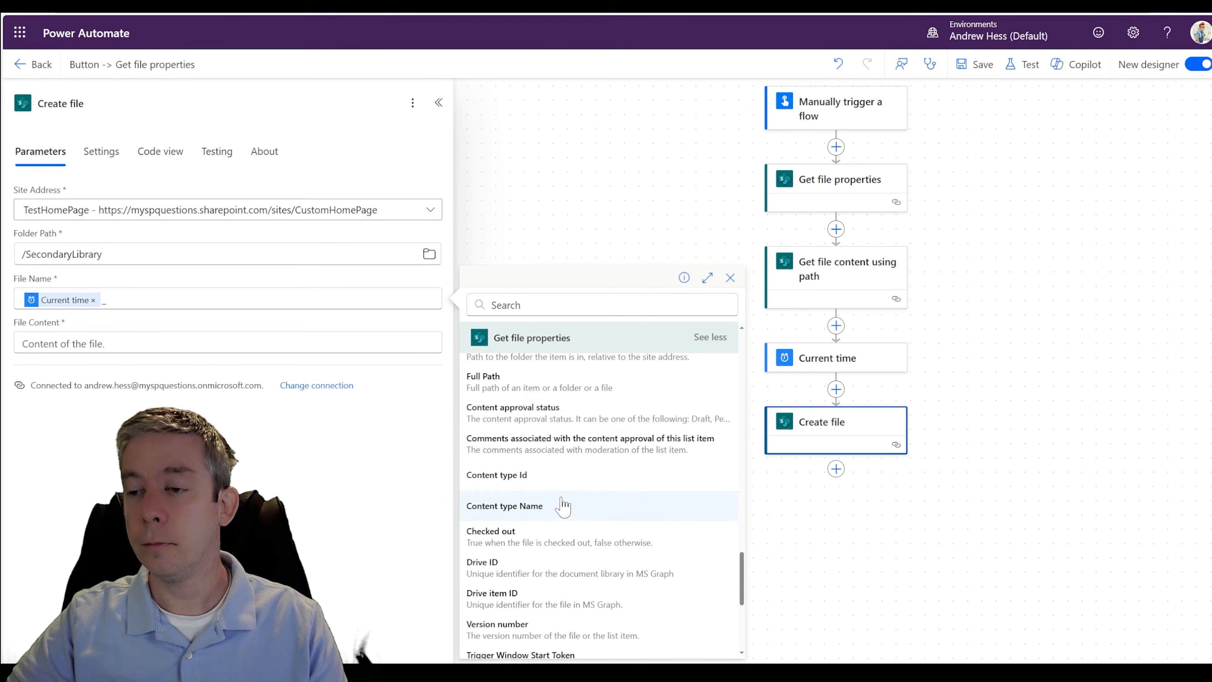
scroll(520, 420, up, 1)
scroll(516, 417, down, 1)
scroll(517, 418, up, 2)
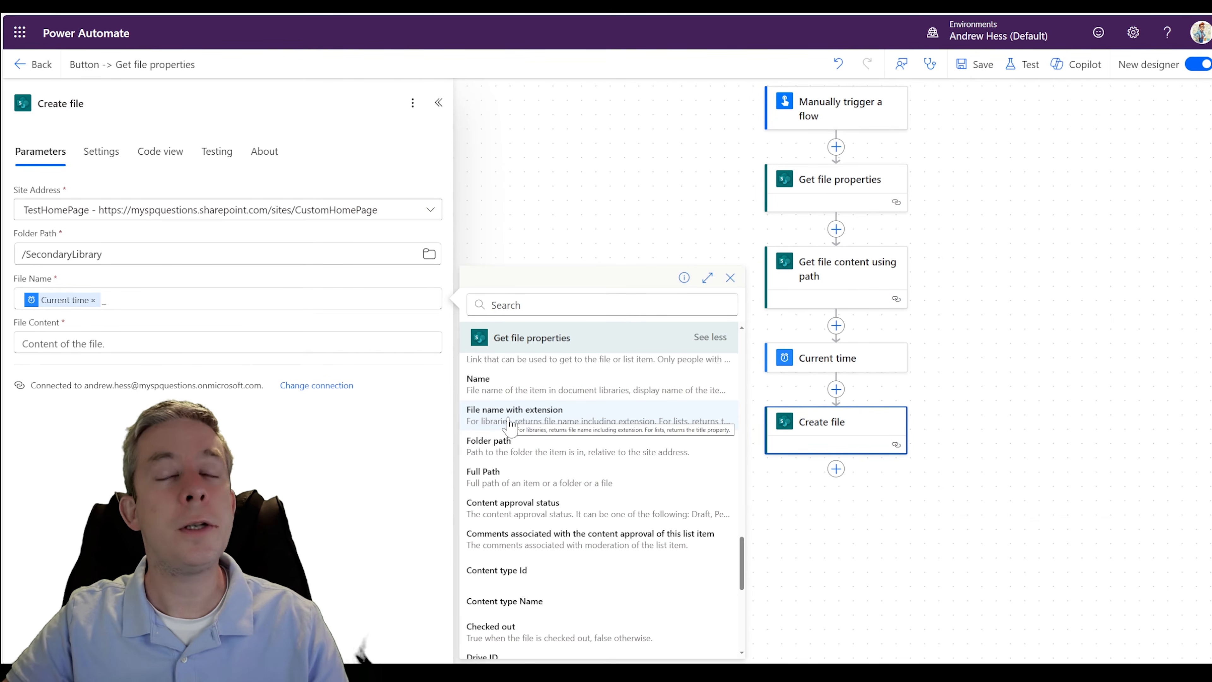
scroll(510, 423, up, 12)
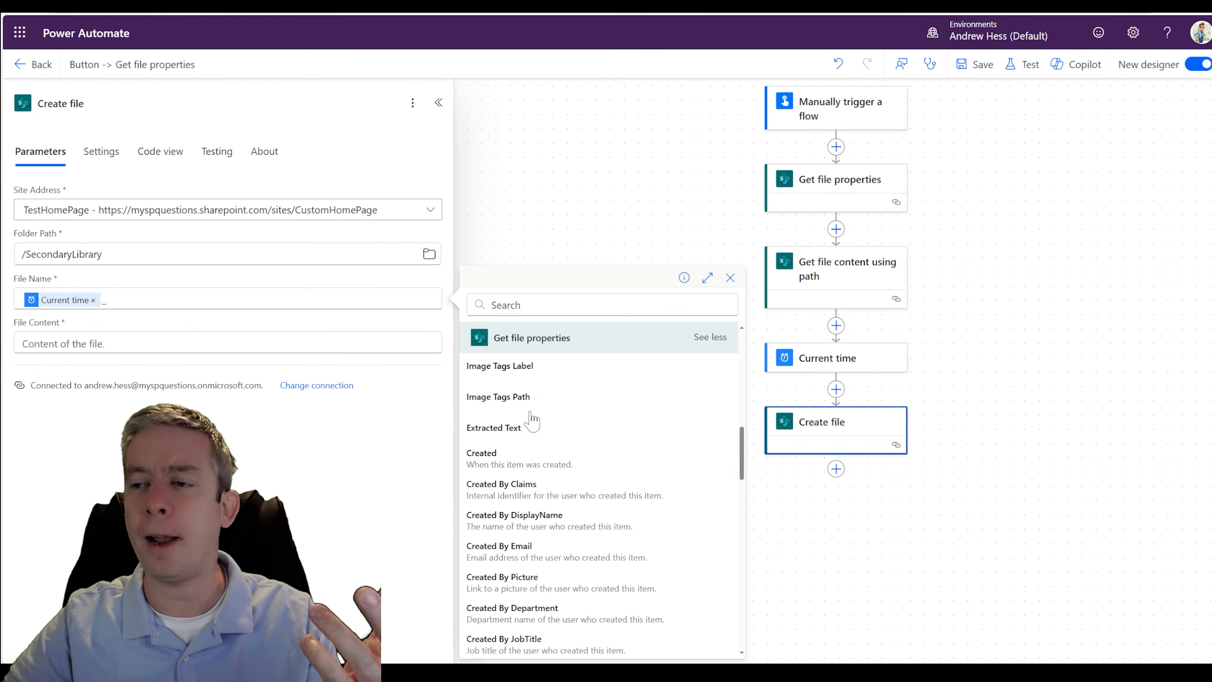
click(523, 305)
text(name)
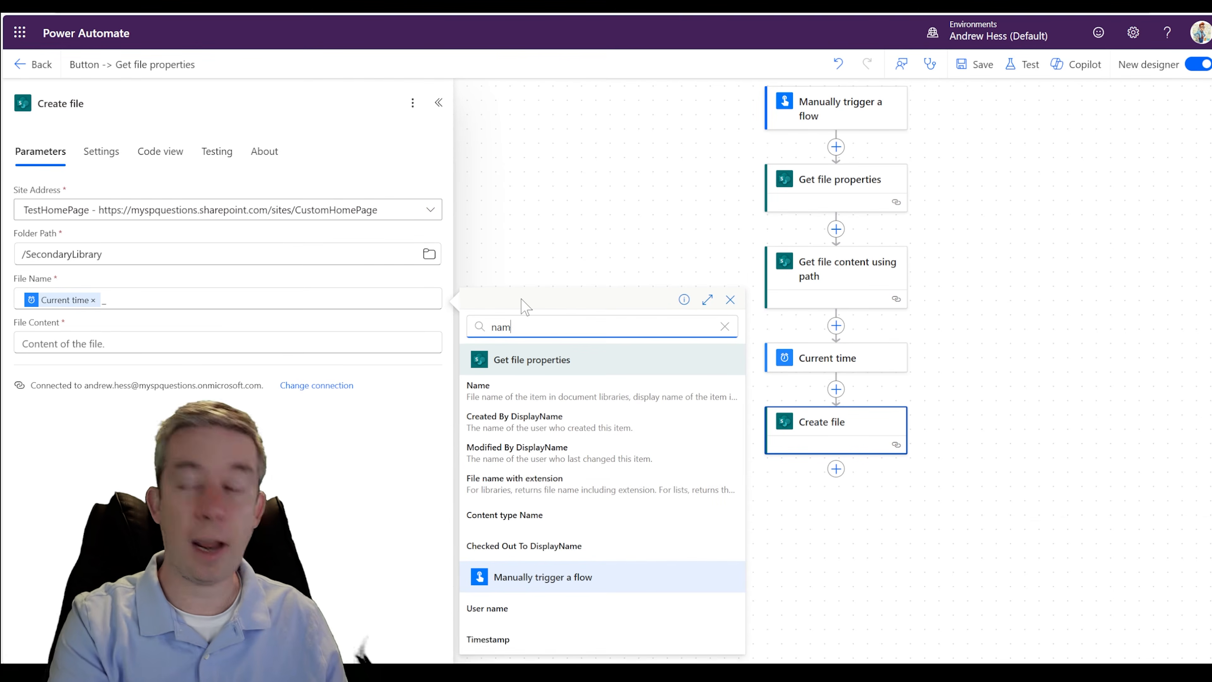
click(519, 387)
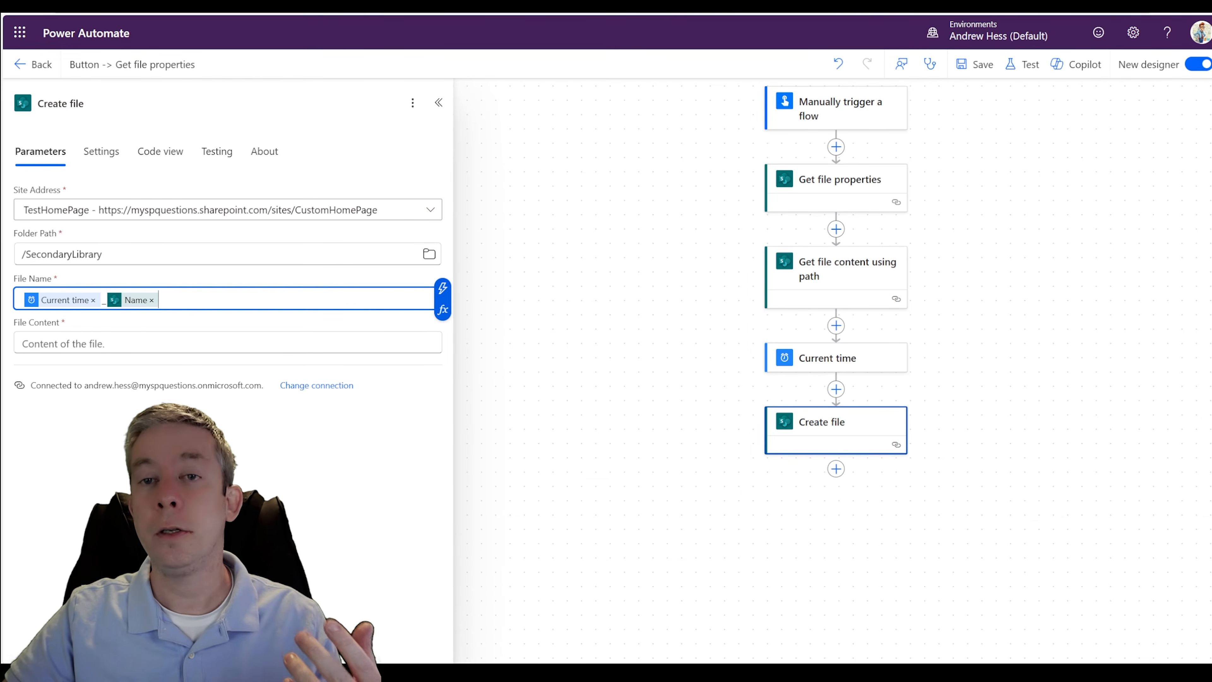
- Set Create file's File Content to the File Content dynamic value from Get file content using path and save the flow
click(380, 341)
click(442, 333)
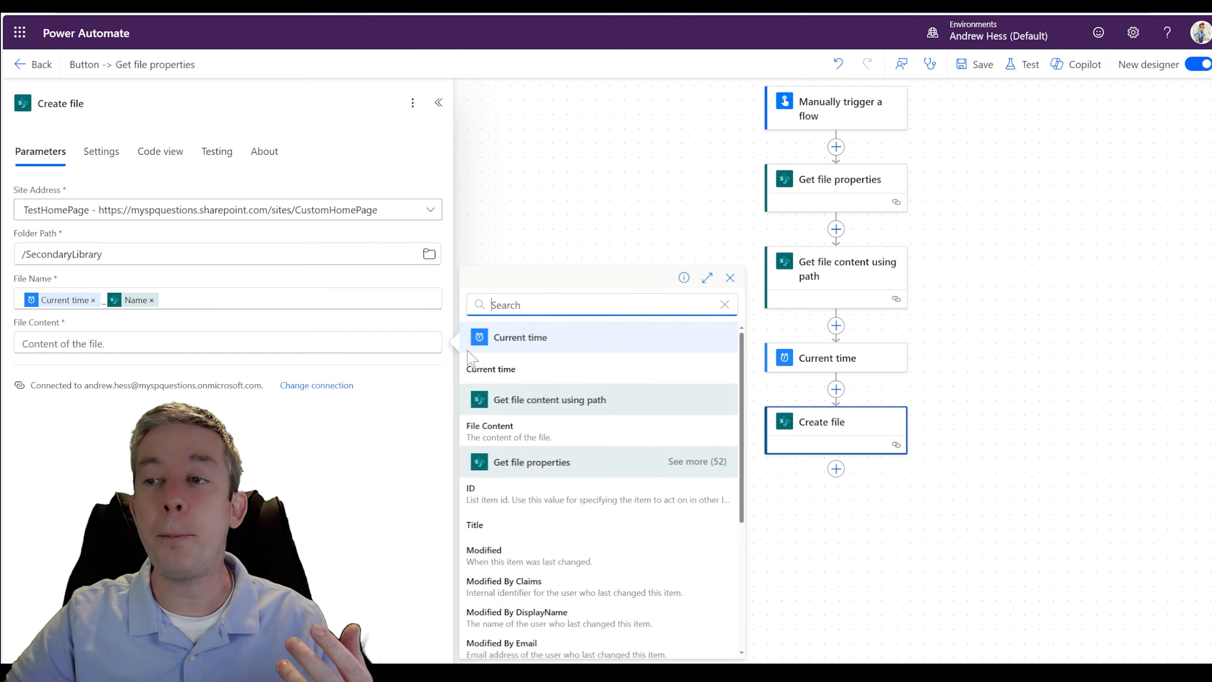
click(515, 433)
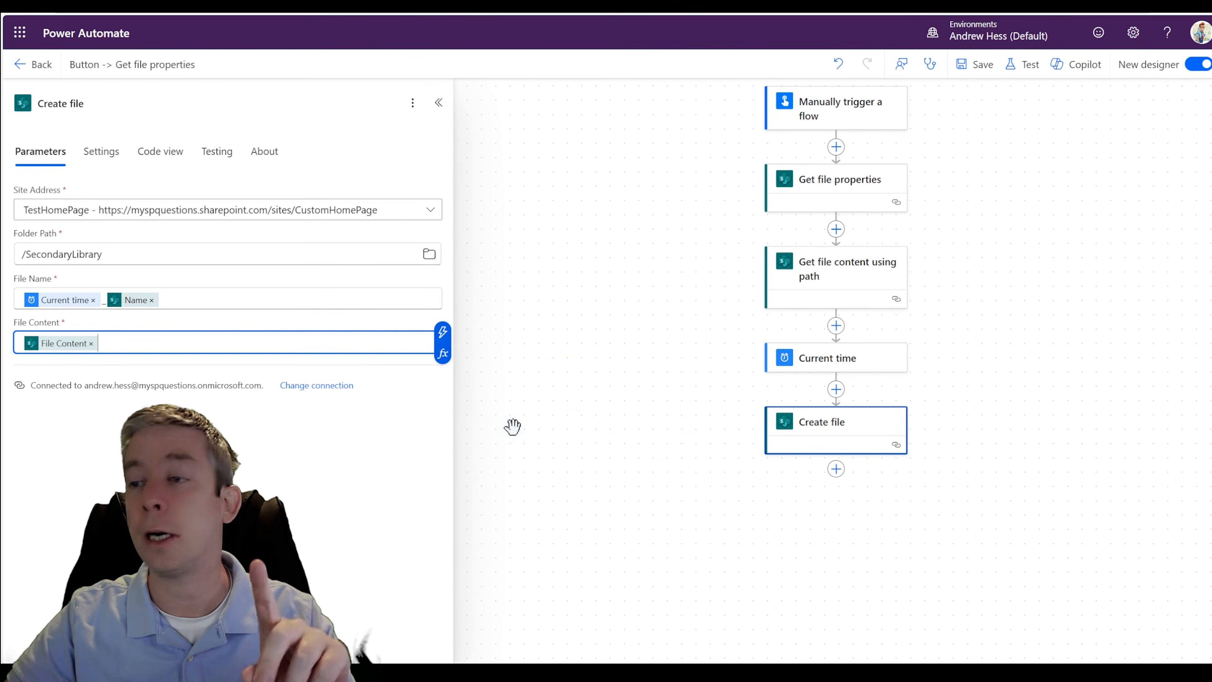
click(986, 72)
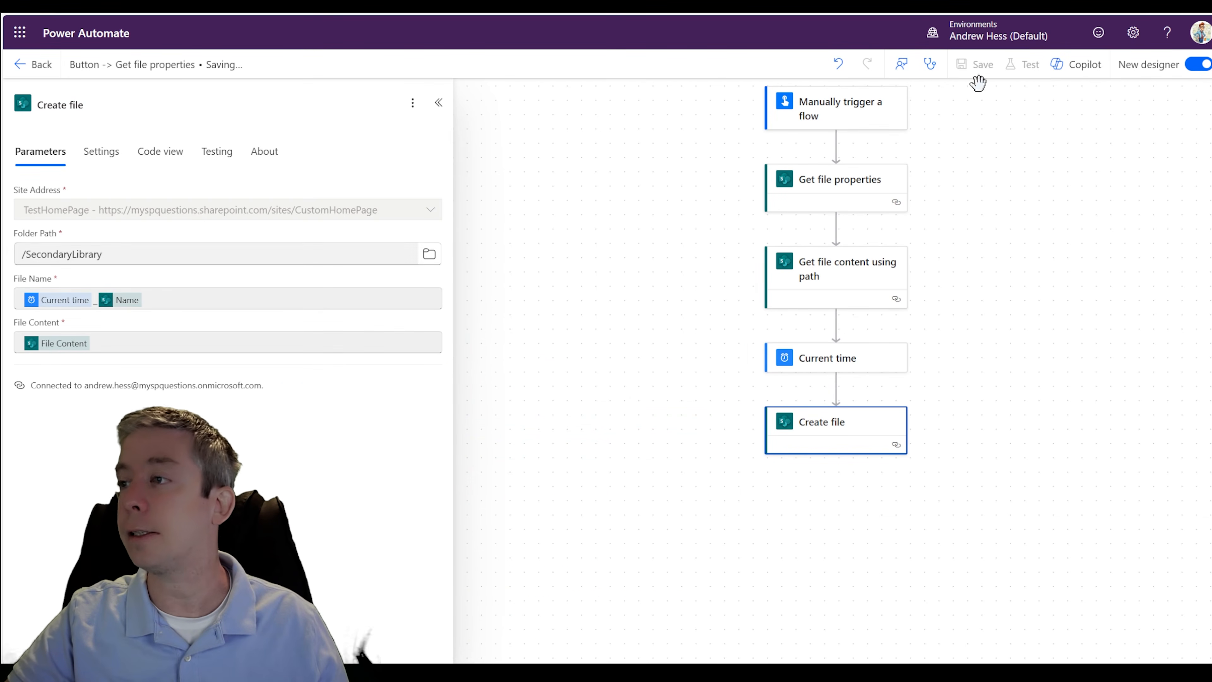
- Test the saved flow by running it manually
drag(998, 257, 835, 260)
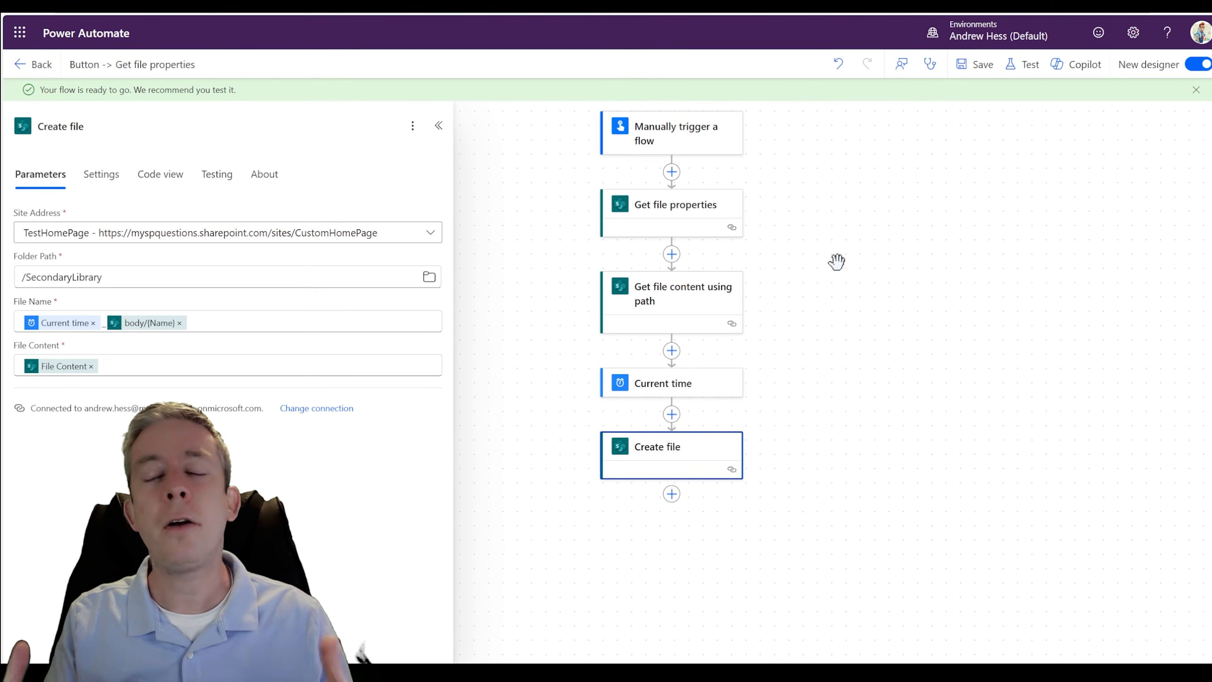
click(1021, 67)
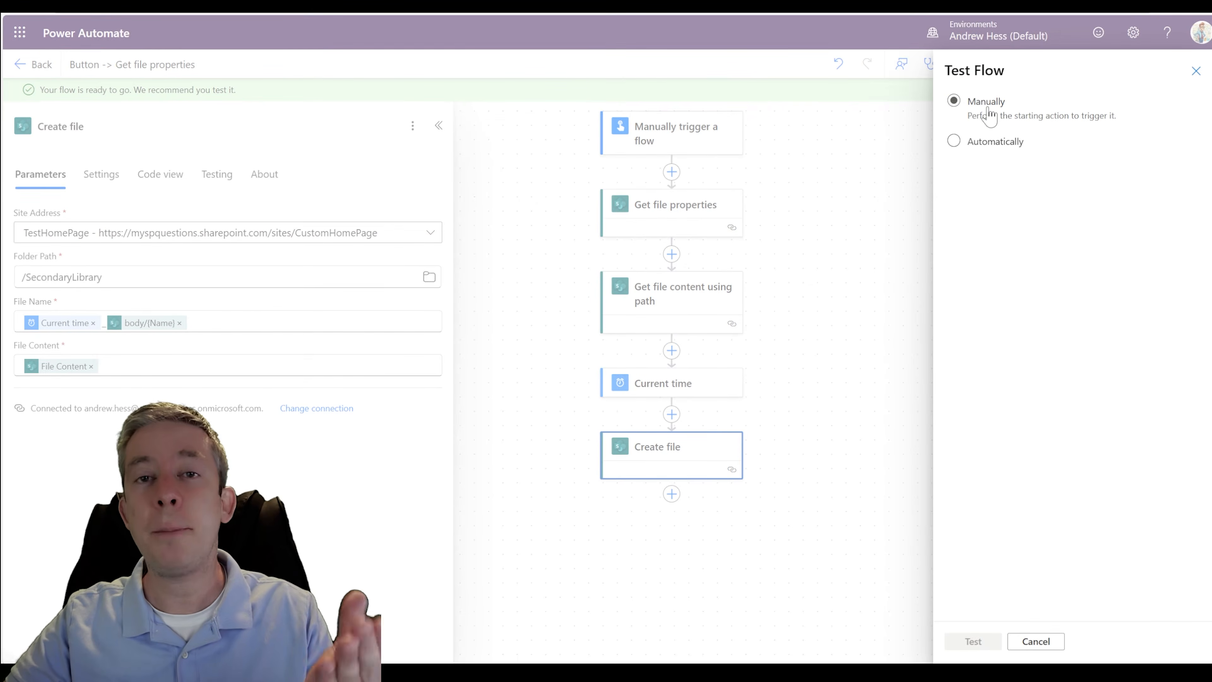
click(972, 641)
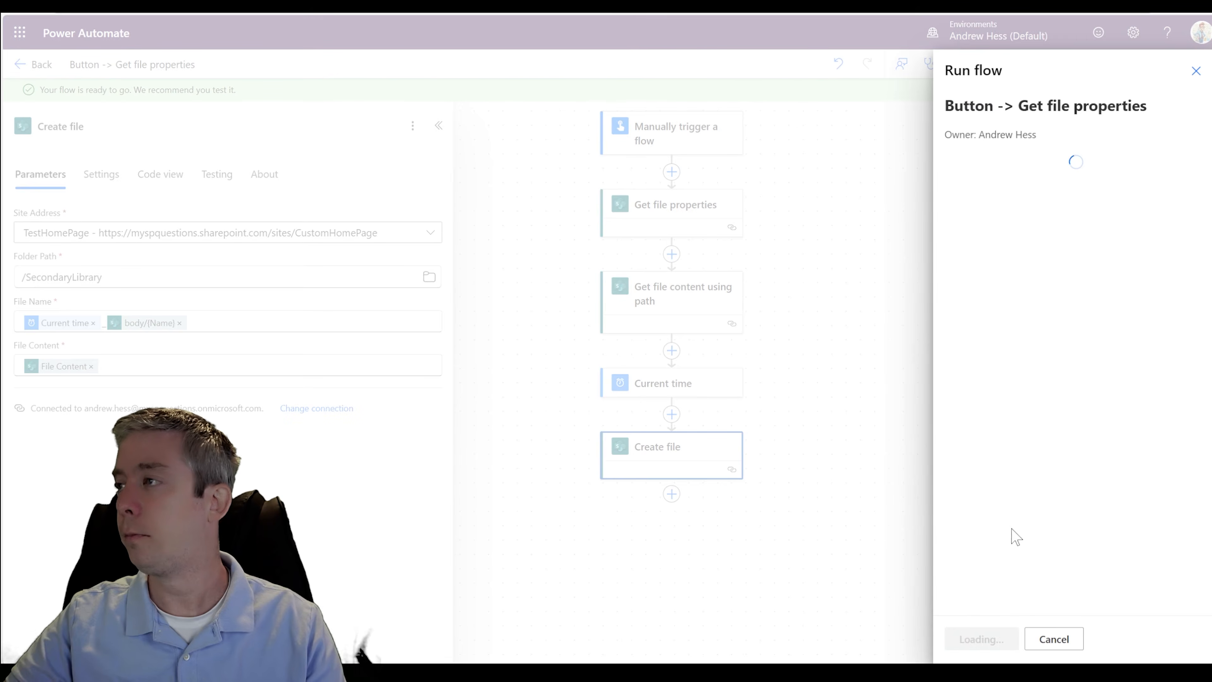
click(972, 642)
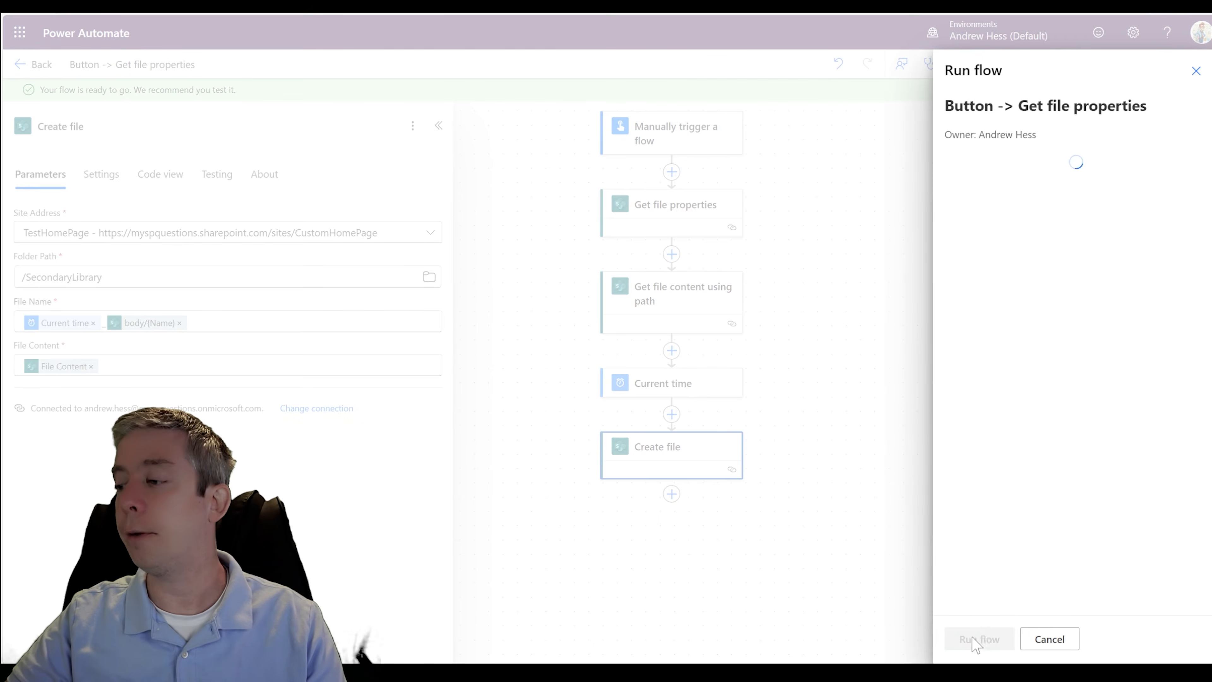
click(969, 638)
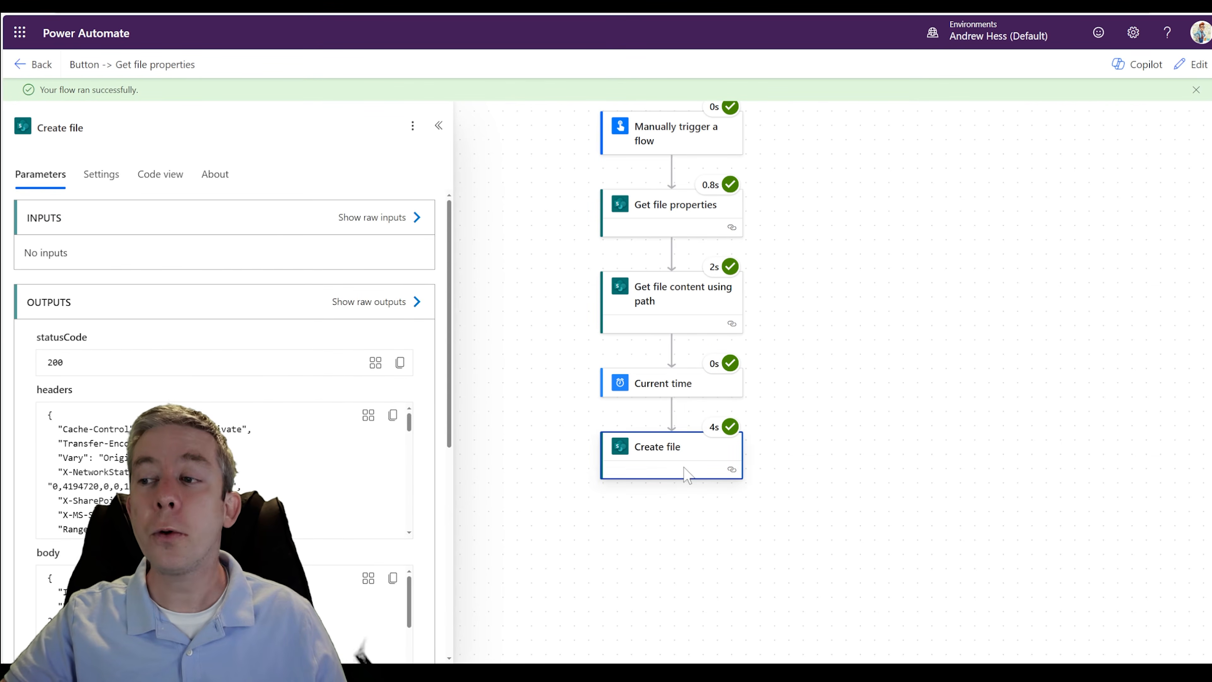
- Switch to SecondaryLibrary on the SharePoint site, preview the newly created time-stamped file, and close the preview
key(ctrl+Tab)
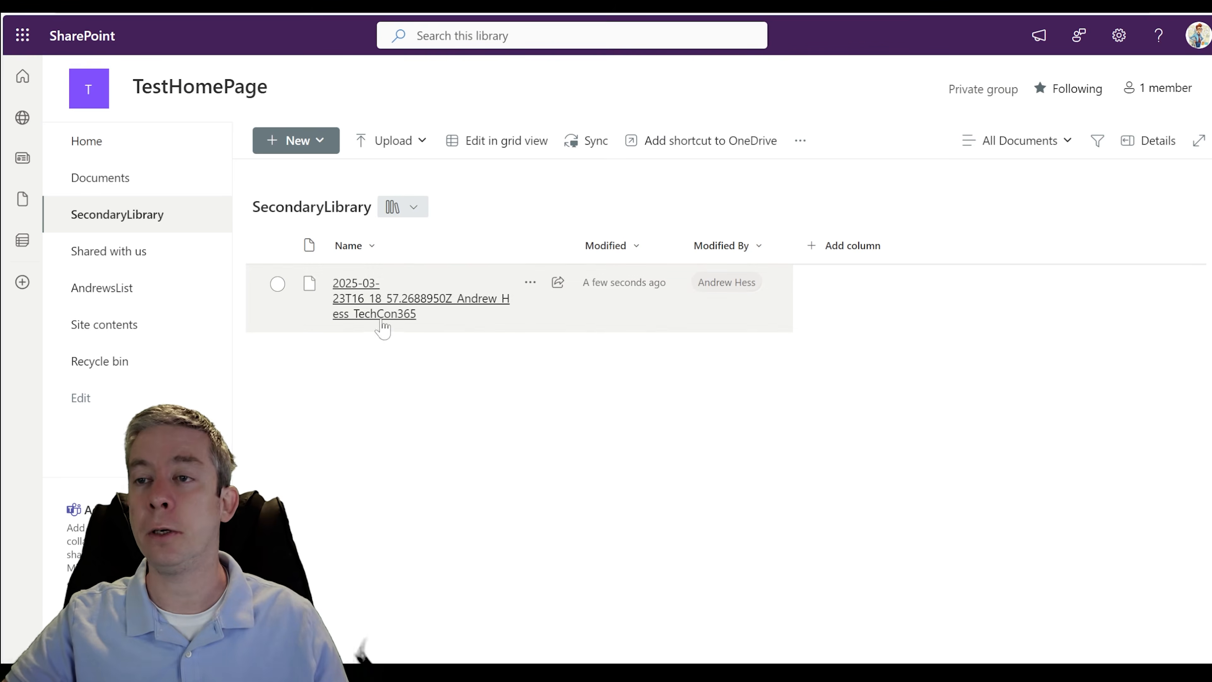
mouse_move(355, 295)
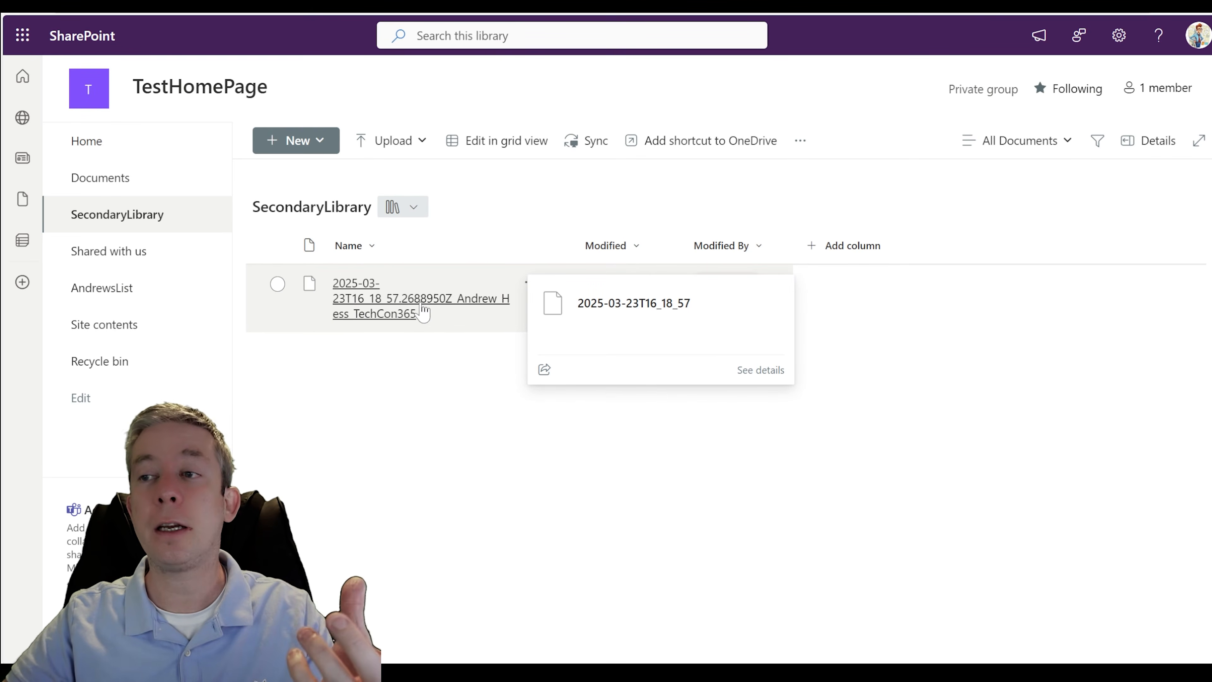
click(361, 300)
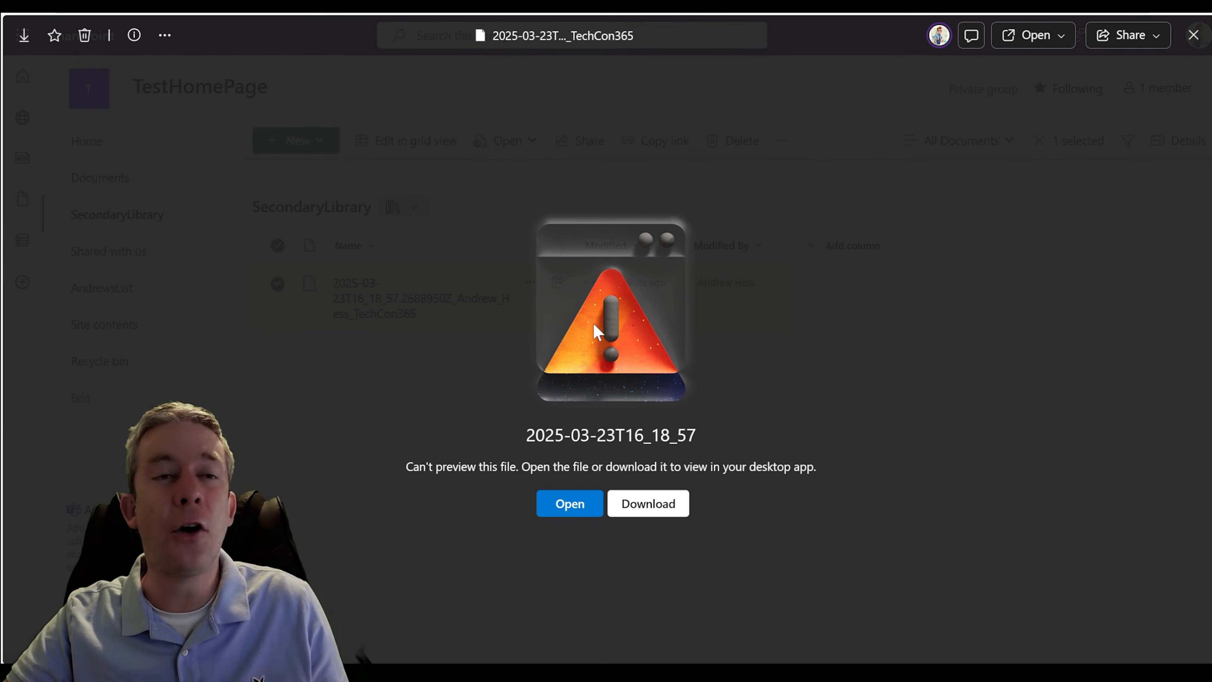
click(1195, 38)
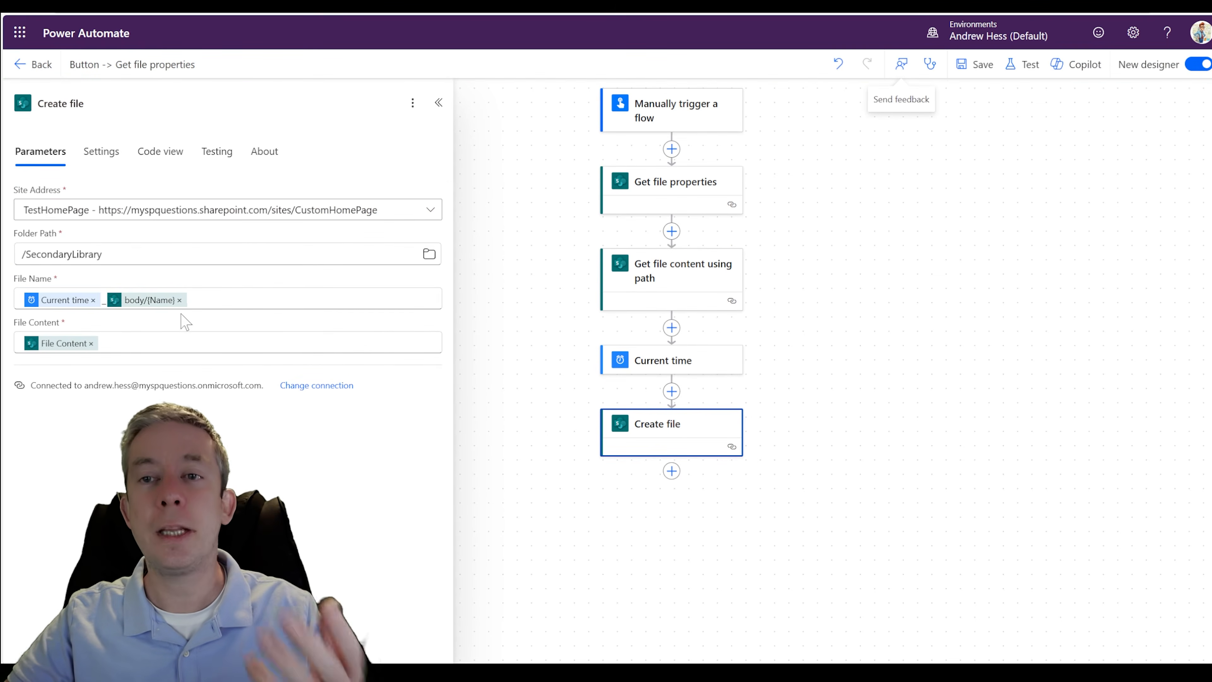
- Replace the Name value in Create file's File Name with the File name with extension dynamic value from Get file properties
click(180, 300)
click(446, 289)
text(fi)
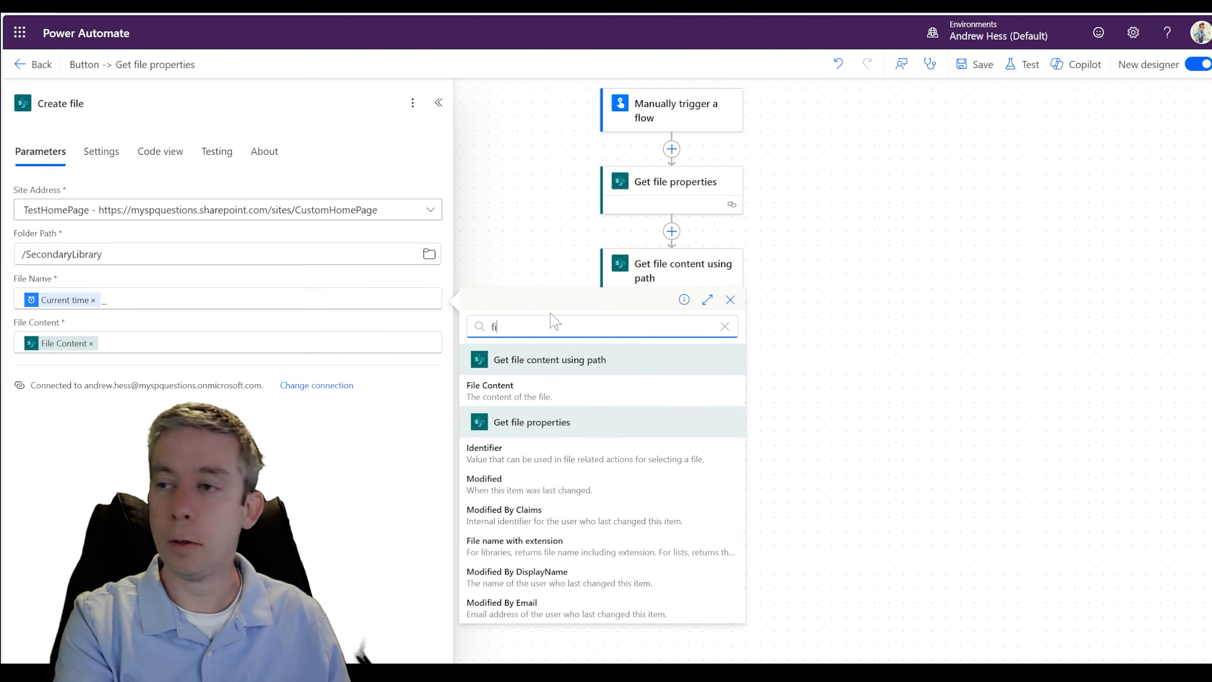
key(BackSpace)
key(BackSpace)
text(name)
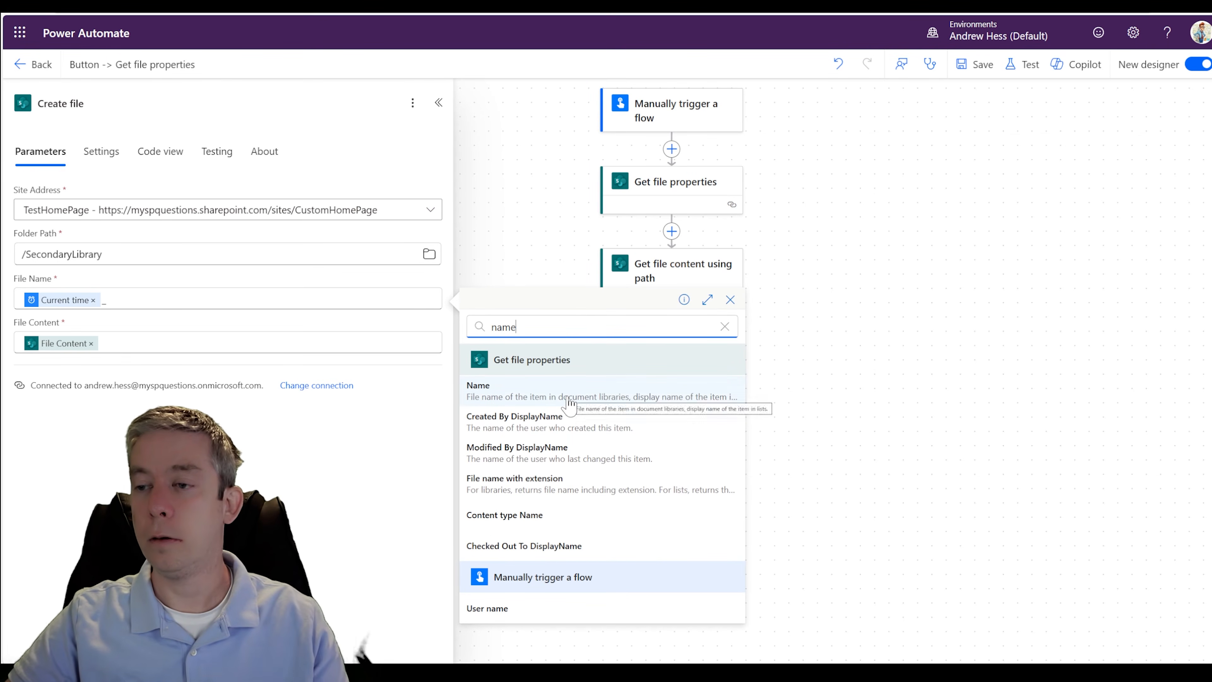
click(525, 487)
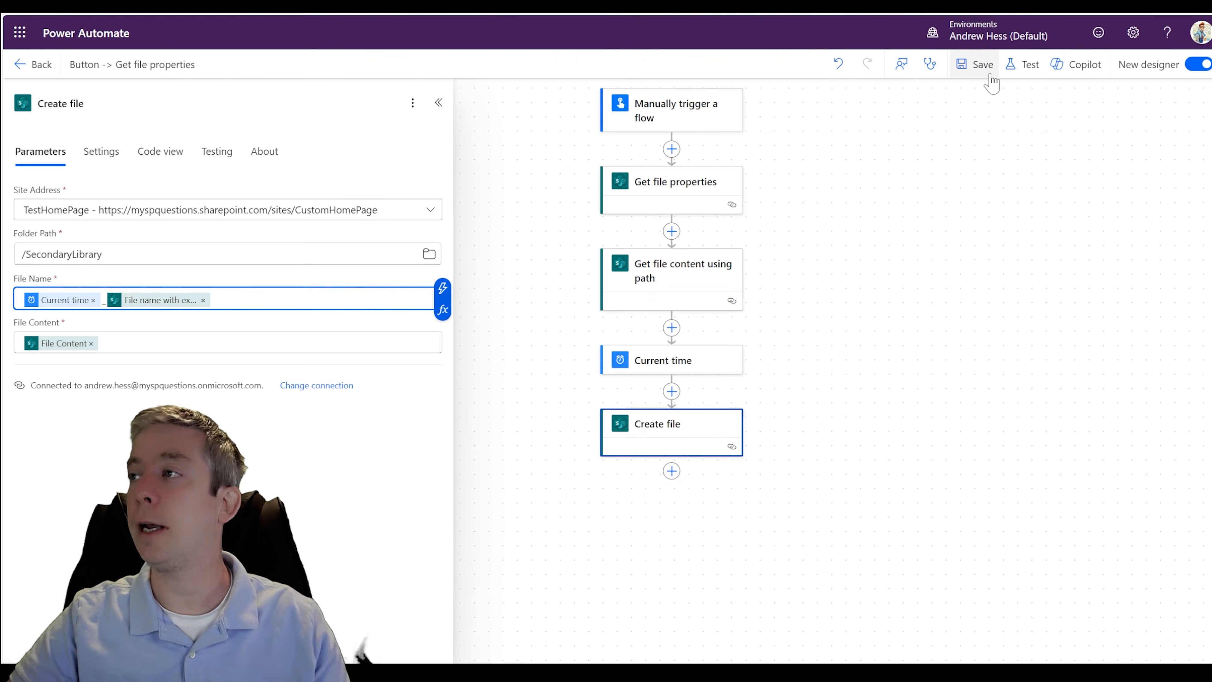
- Save the flow with the new file name and run another manual test
click(978, 67)
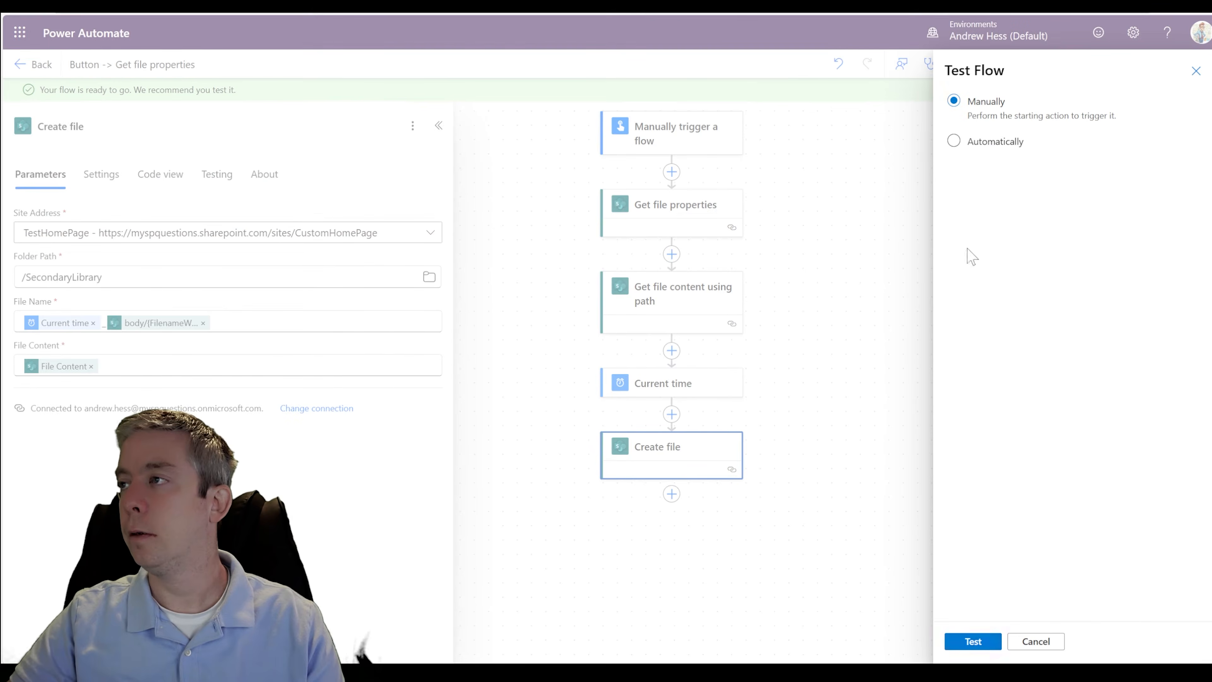
click(976, 642)
click(977, 641)
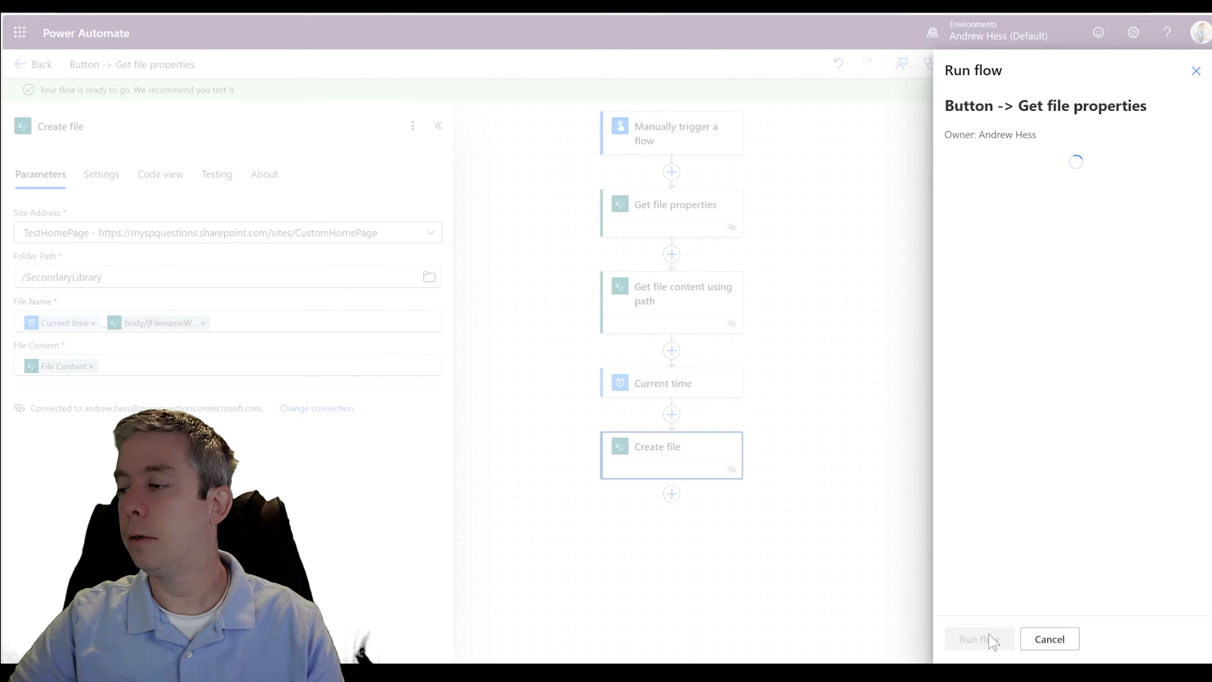
click(973, 640)
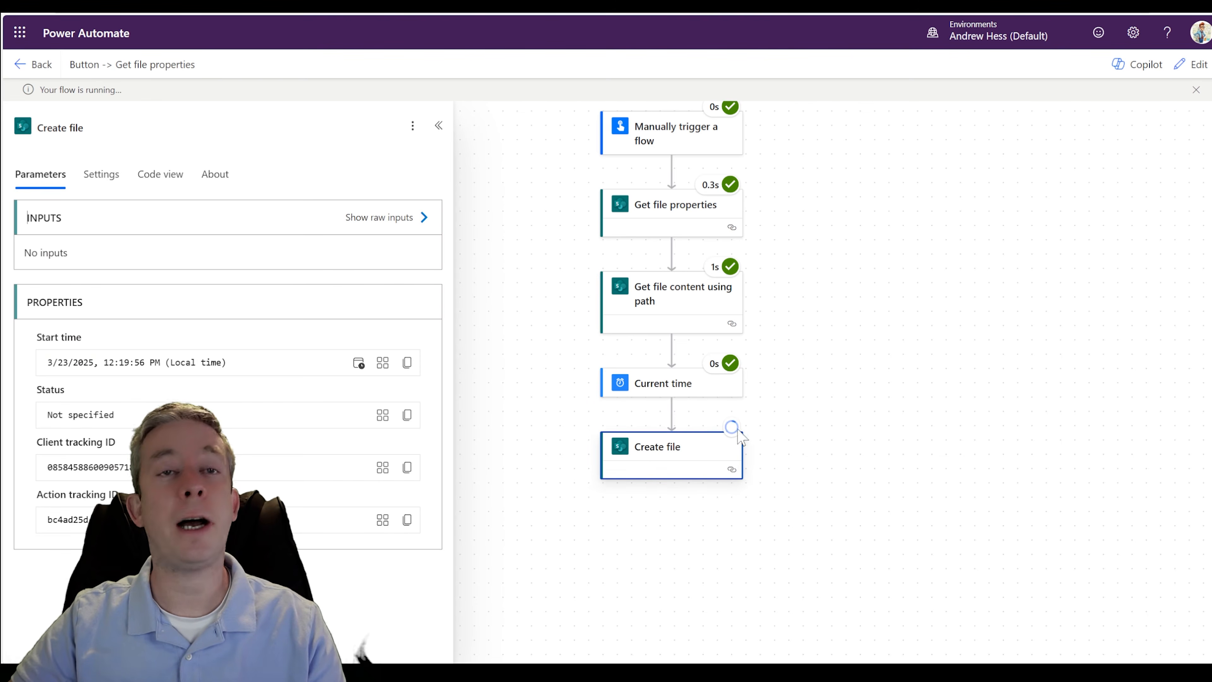
- Refresh SecondaryLibrary on the SharePoint site and preview the new .png copy and the earlier copy without an extension
click(165, 6)
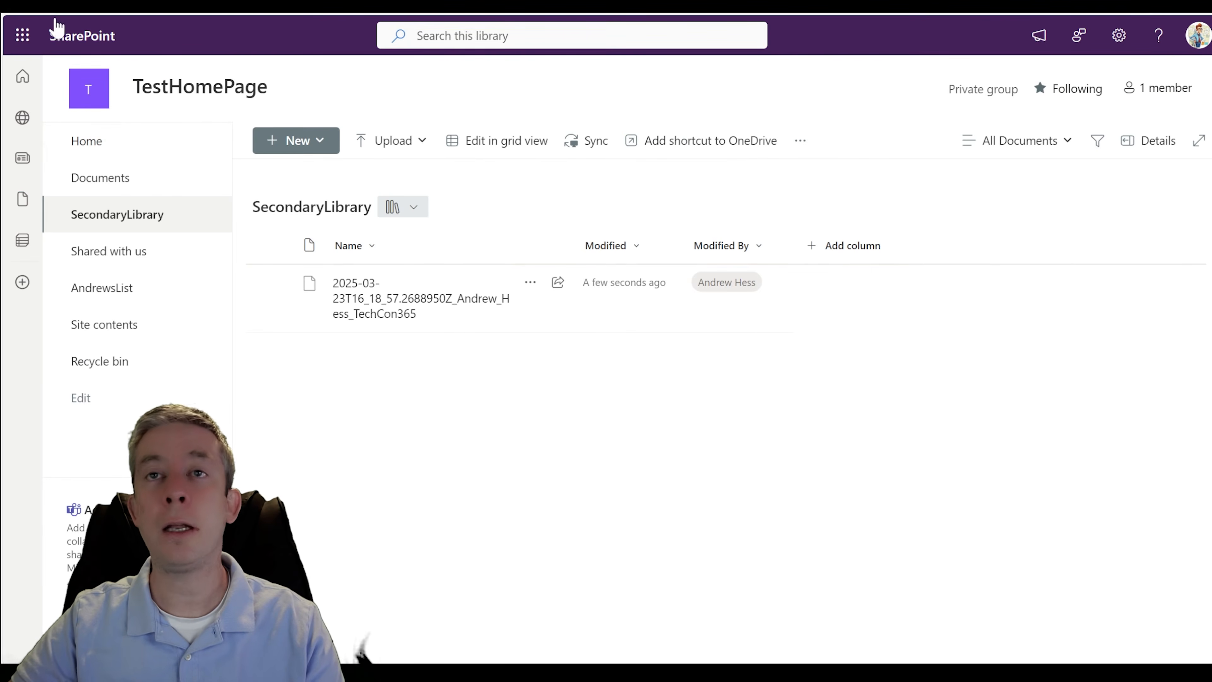
key(F5)
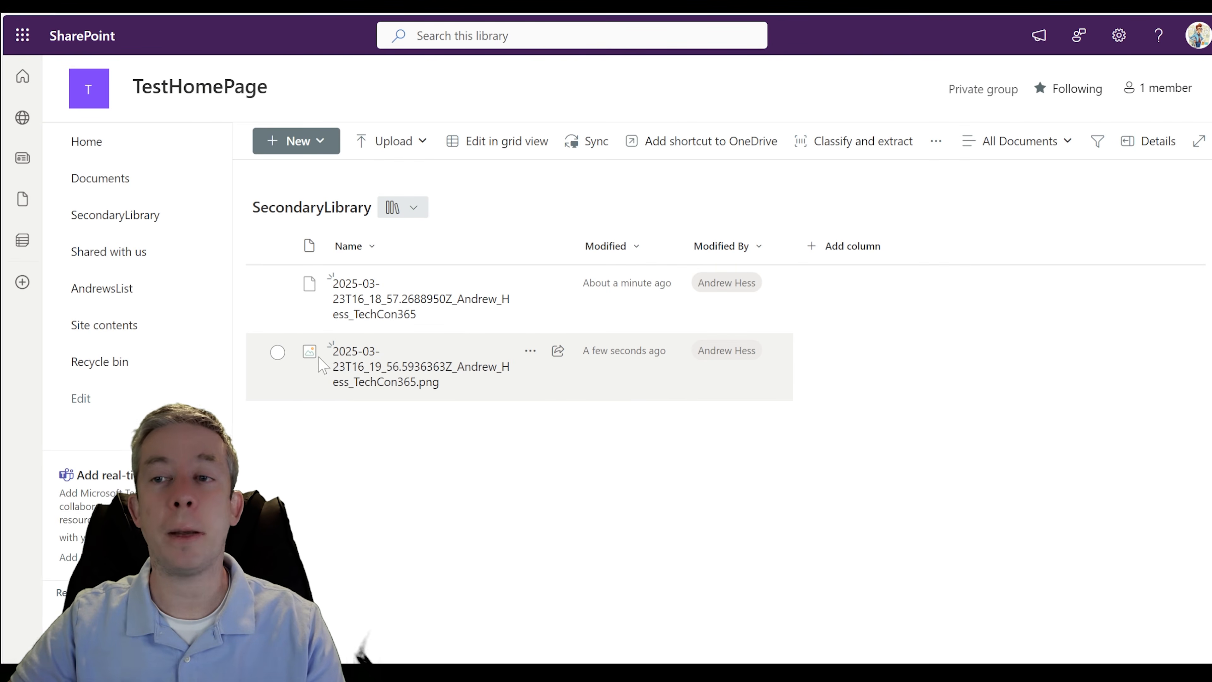
click(362, 375)
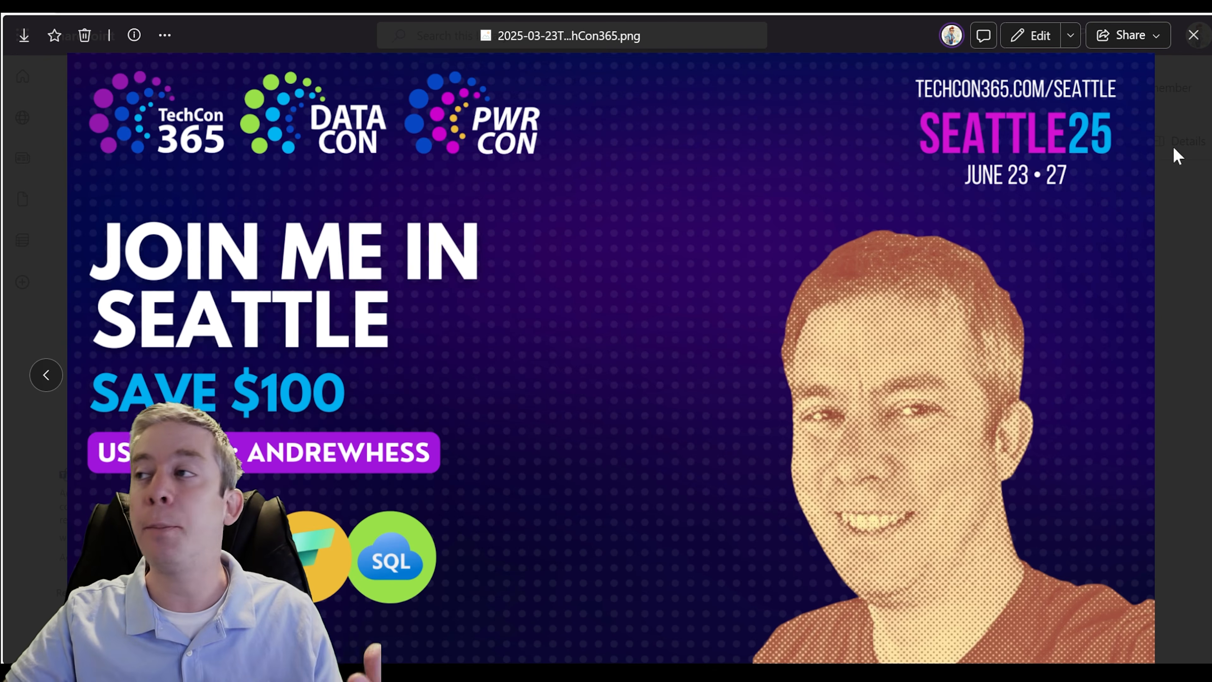
click(1193, 34)
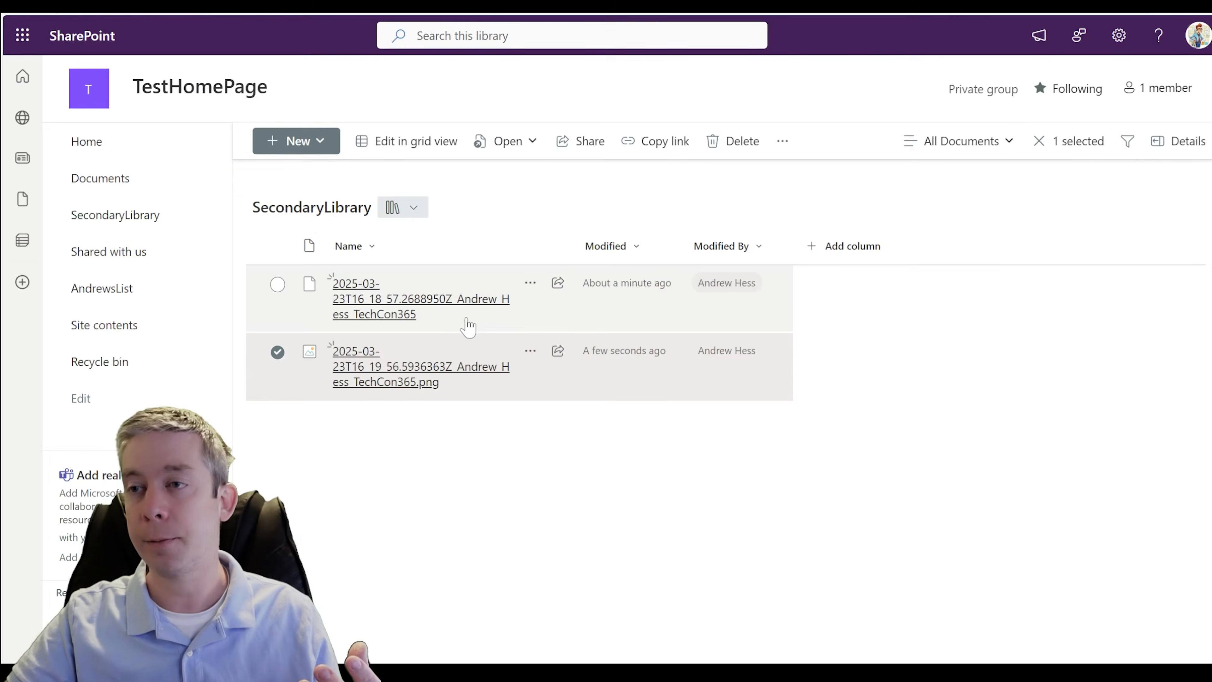
click(353, 308)
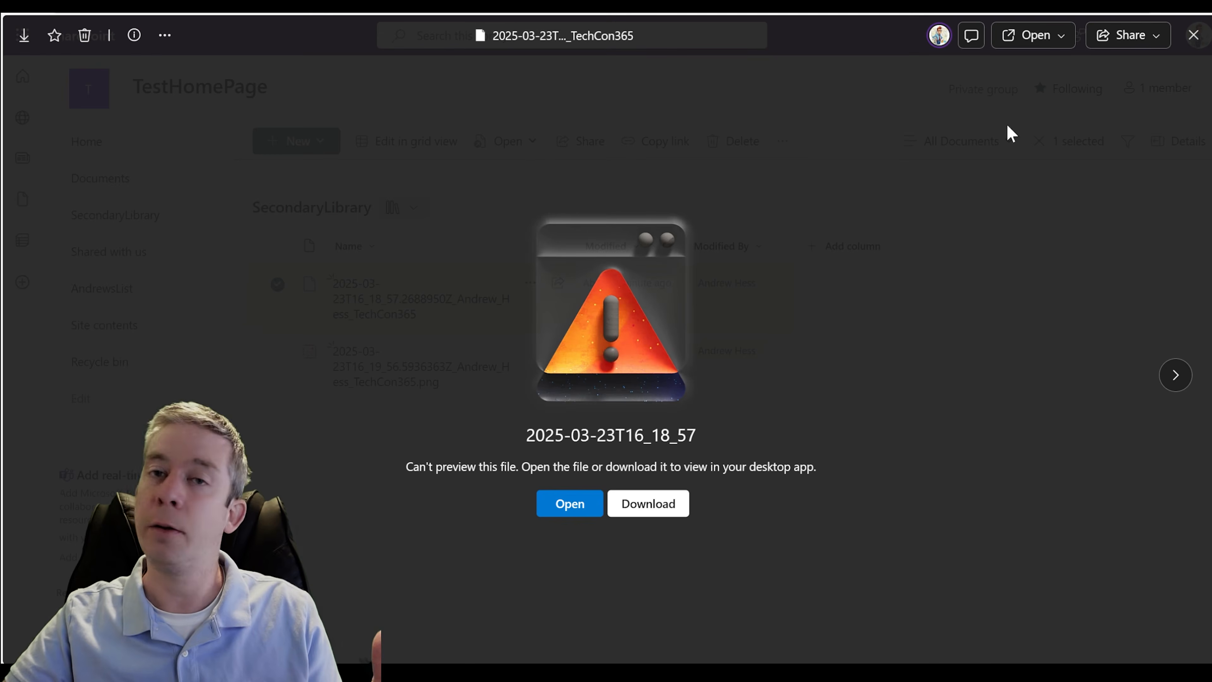
click(1193, 34)
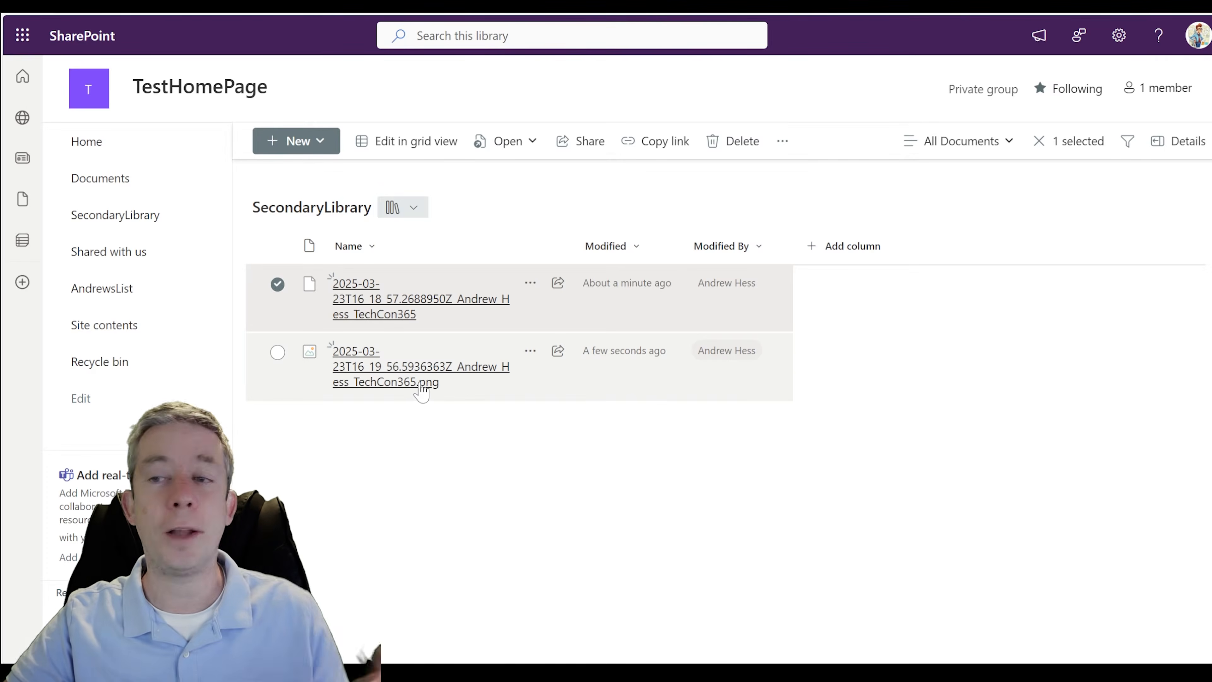
mouse_move(420, 388)
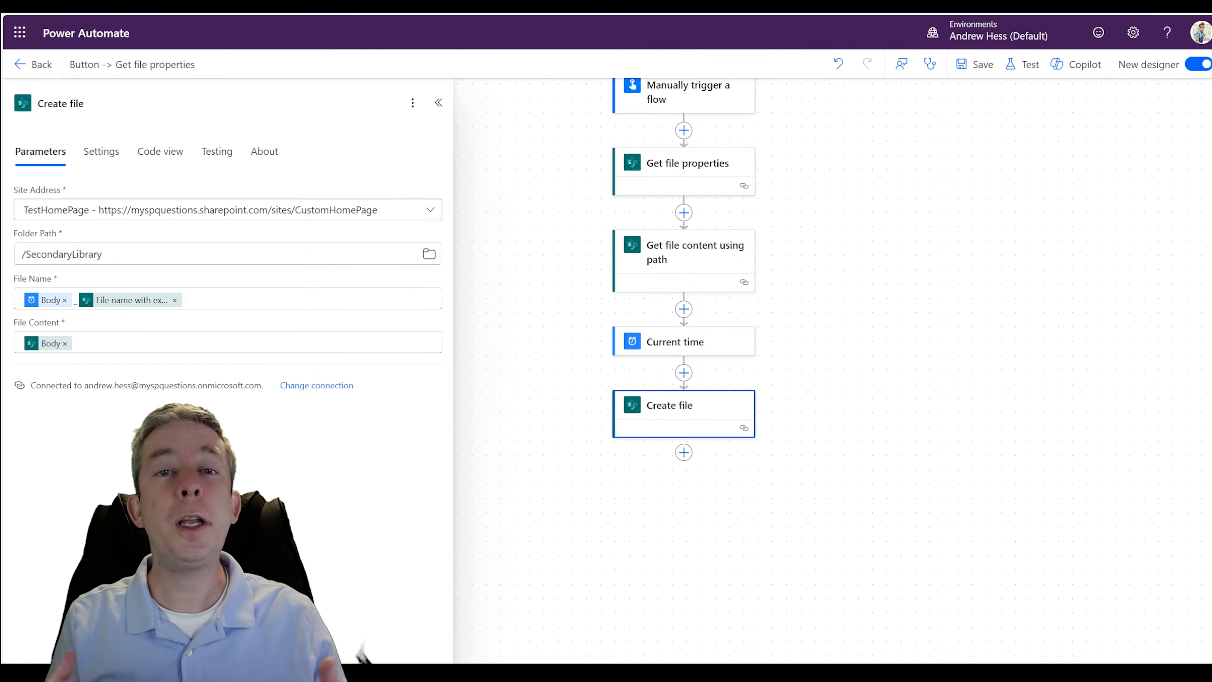
- Delete the Current time action from the flow and confirm its removal
click(697, 343)
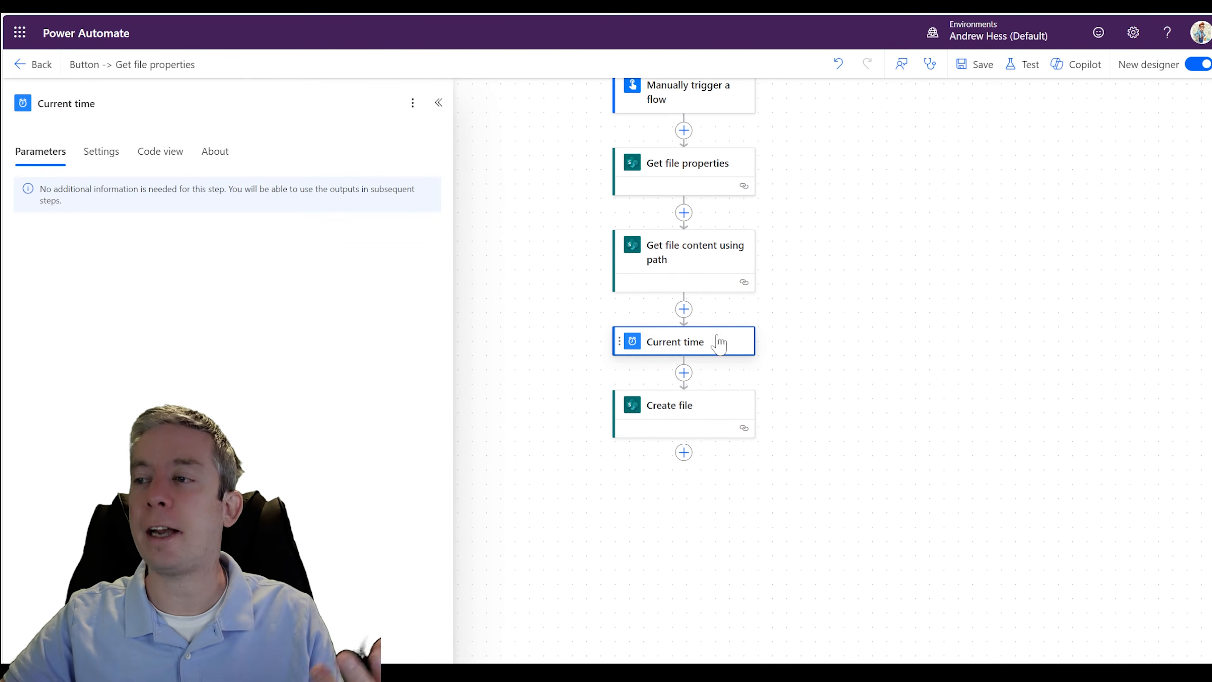
click(413, 103)
click(420, 175)
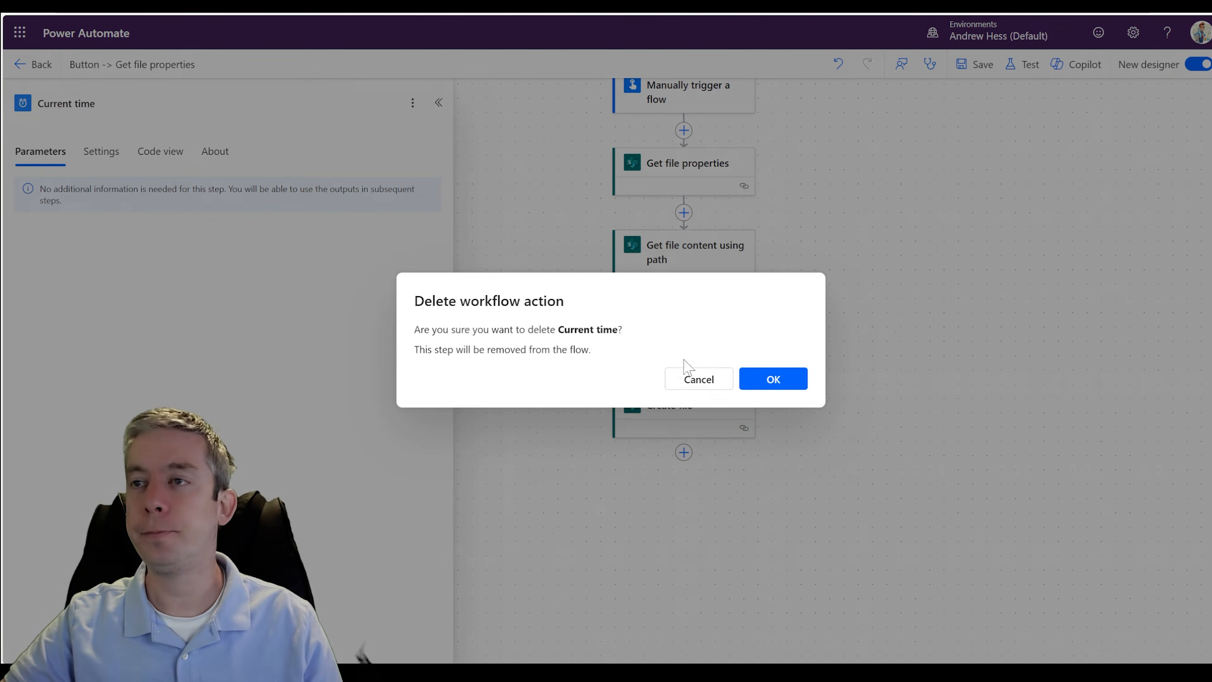
click(768, 380)
- Start Create file's File Name with the expression formatDateTime(utcNow(), 'yyyy-MM-dd HH:mm'), replacing the space in its format with an underscore
click(660, 358)
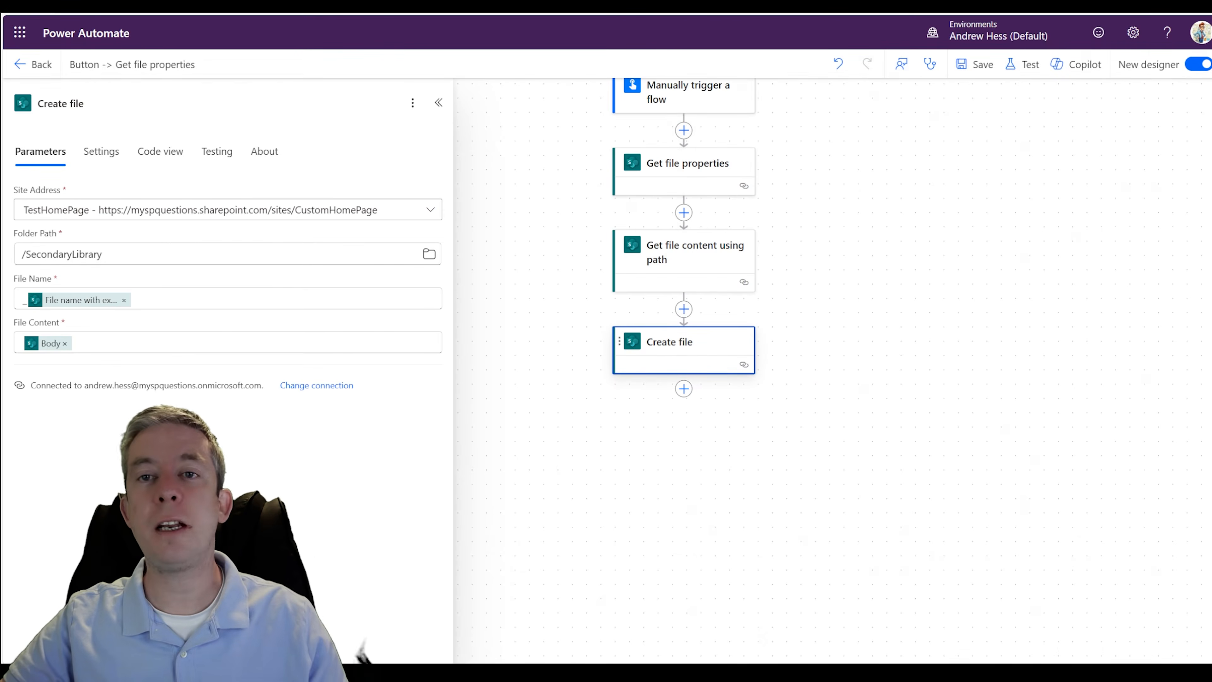
click(26, 305)
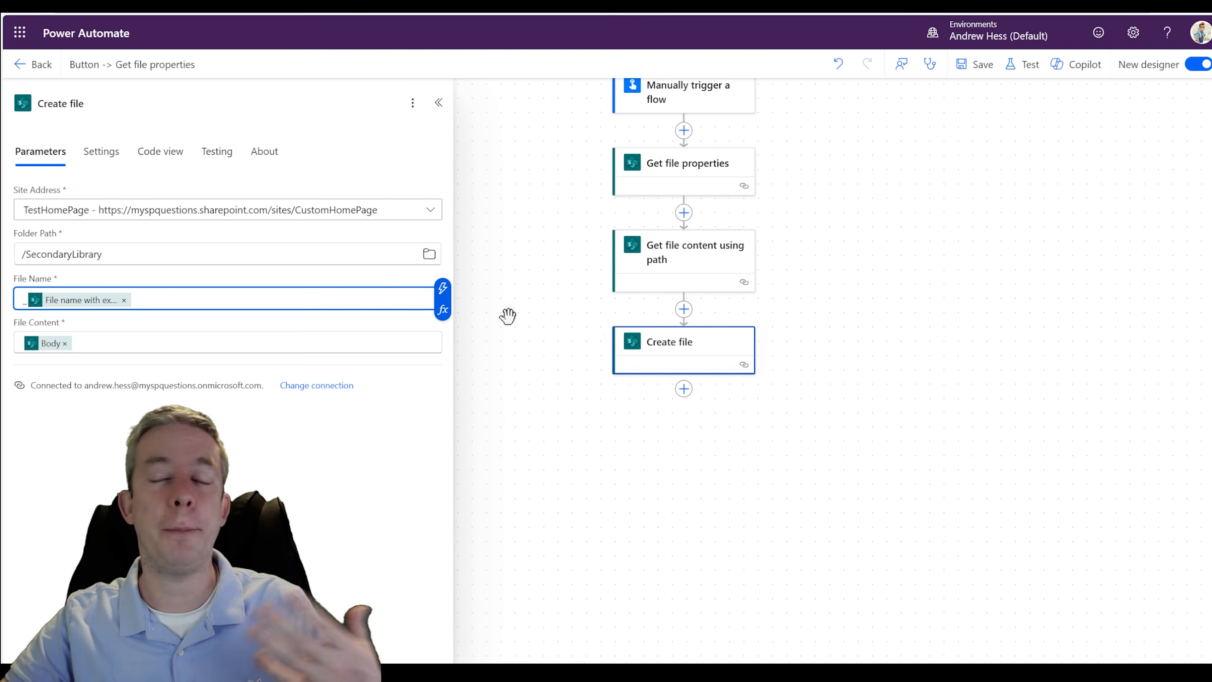
click(443, 310)
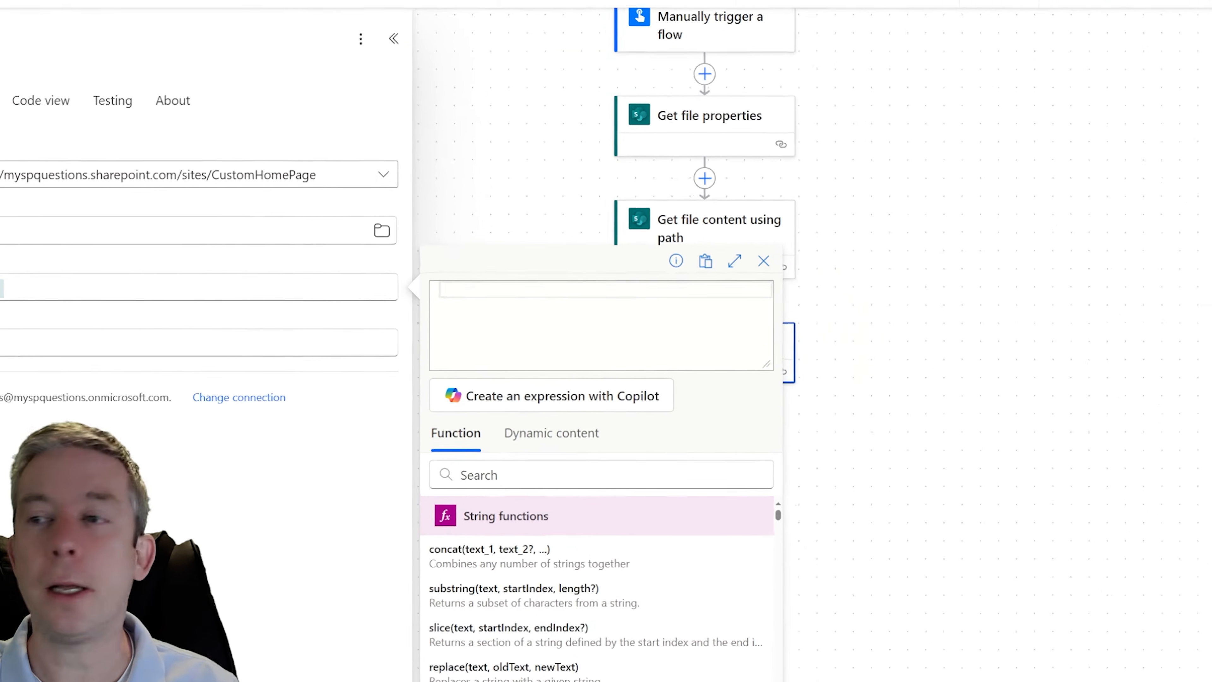
text(formatDateTime(utcNow(), 'yyyy-MM-dd HH:mm'))
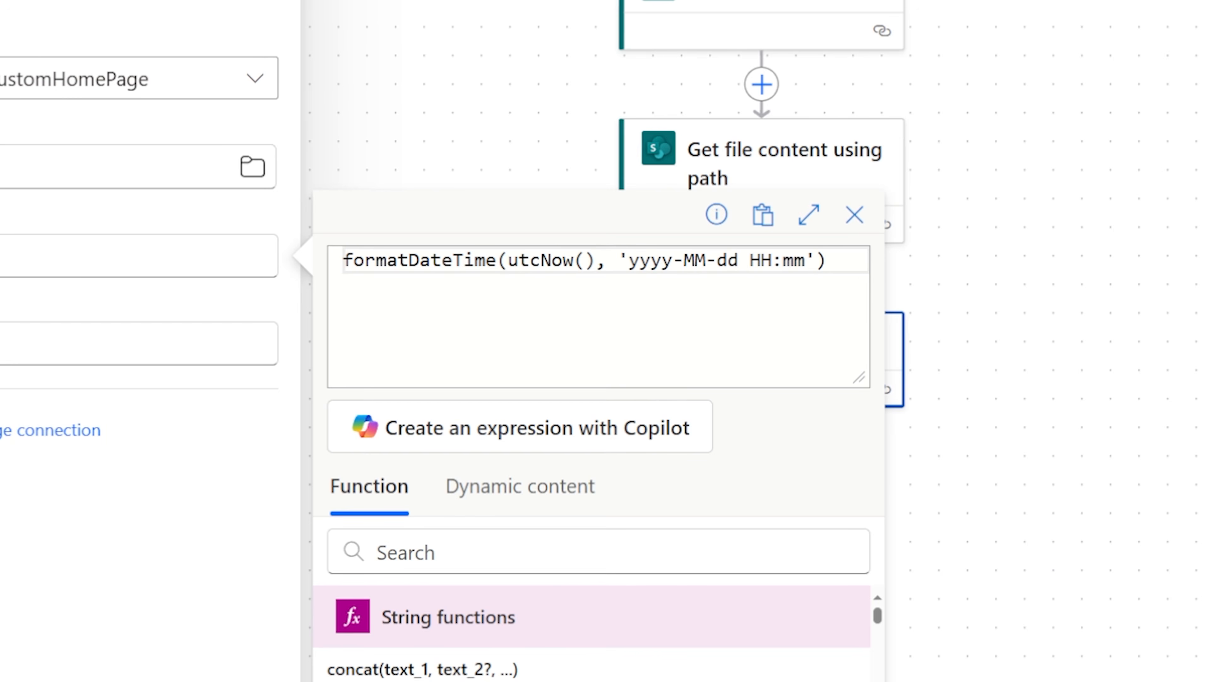
key(shift+Right)
key(shift+Right)
key(BackSpace)
text(_)
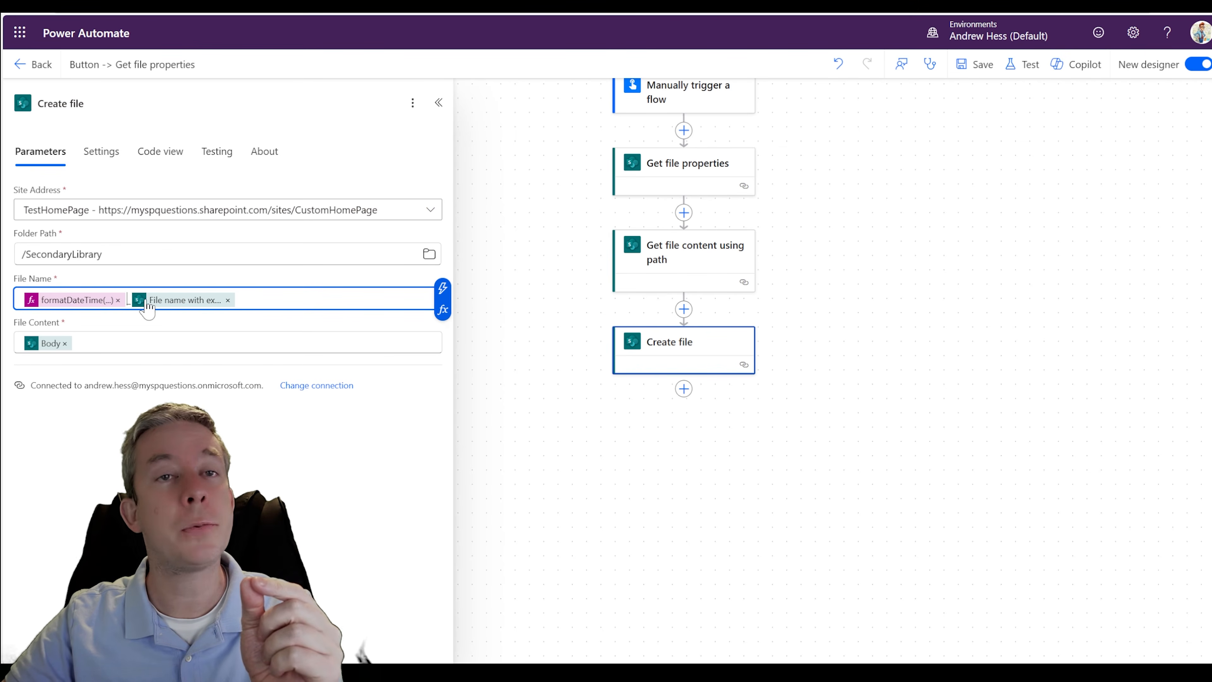
- Save the flow with the formatted date expression and run it as a manual test
click(978, 72)
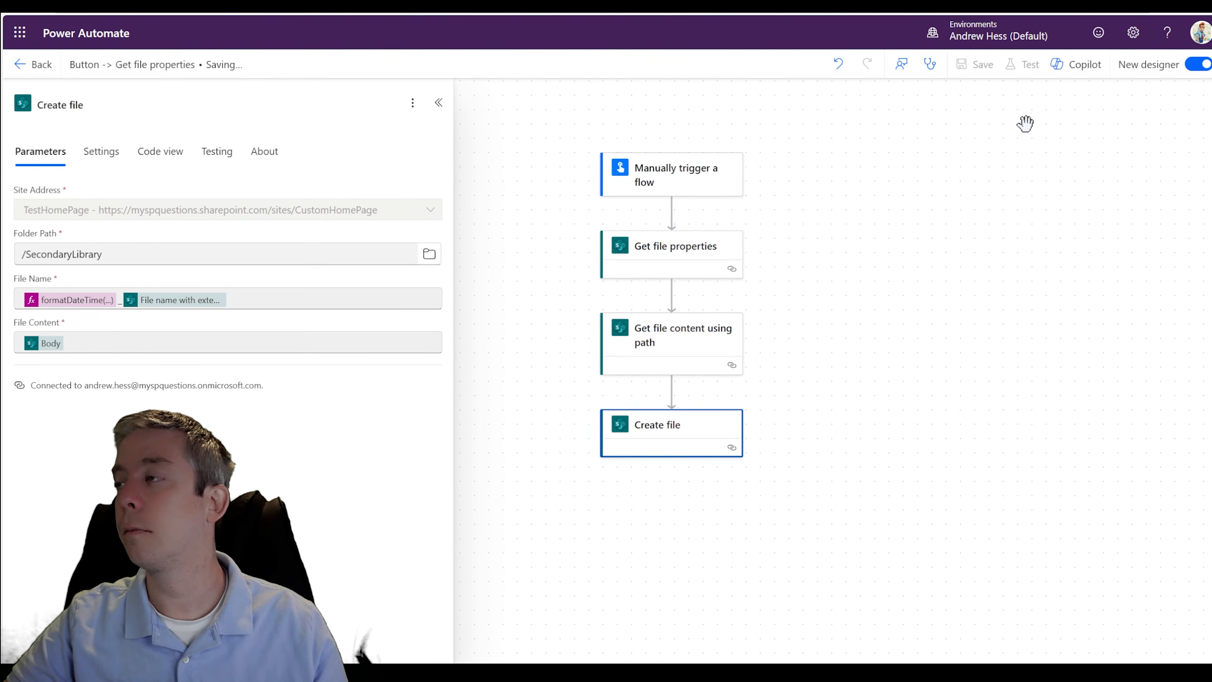
click(1021, 64)
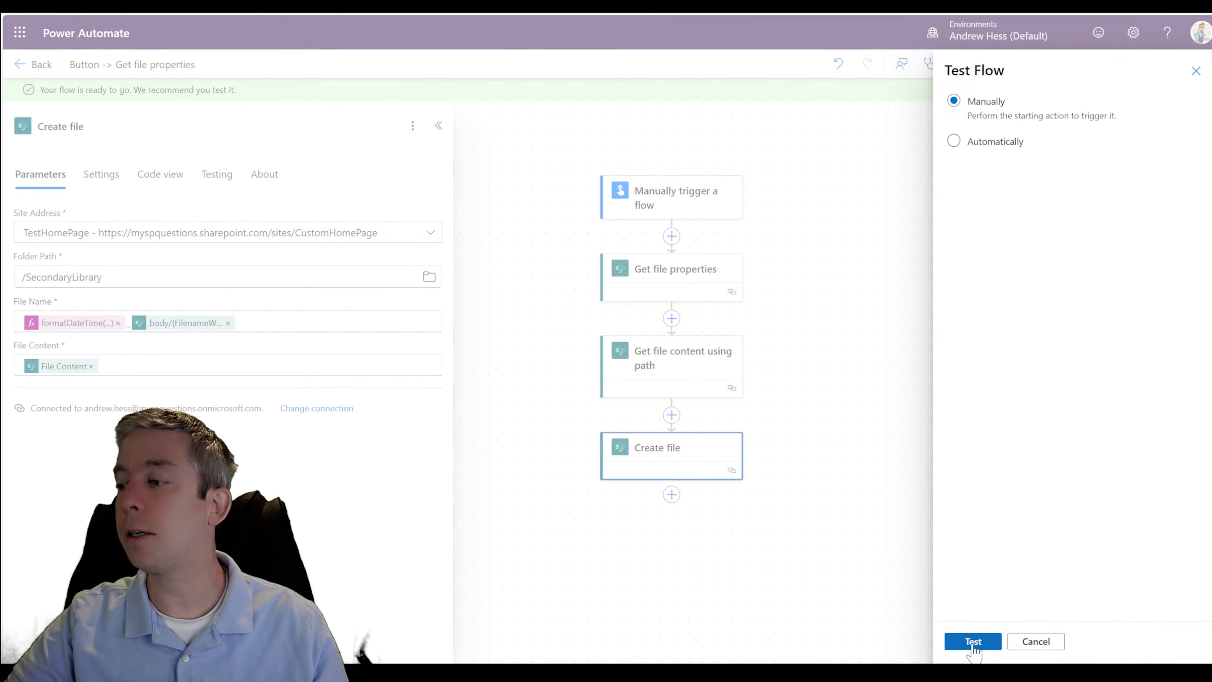
click(973, 642)
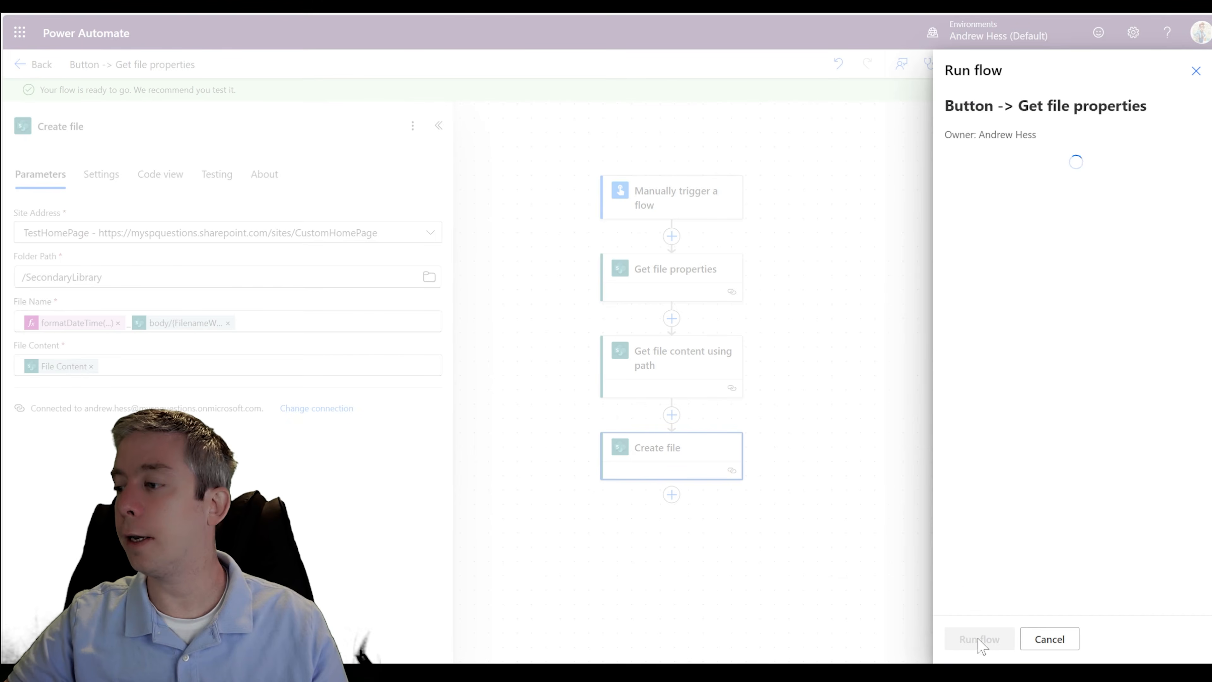
click(974, 640)
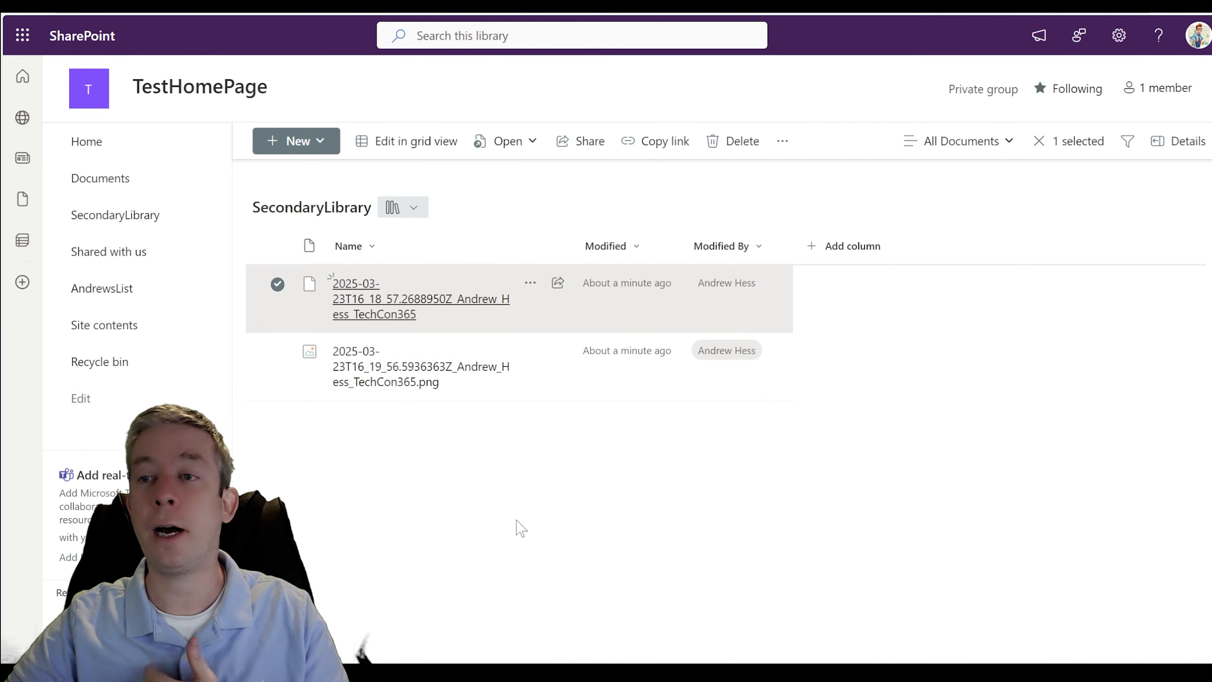
- Switch to SecondaryLibrary on the SharePoint site, refresh it, preview the newest .png copy, and close the preview
click(515, 521)
key(F5)
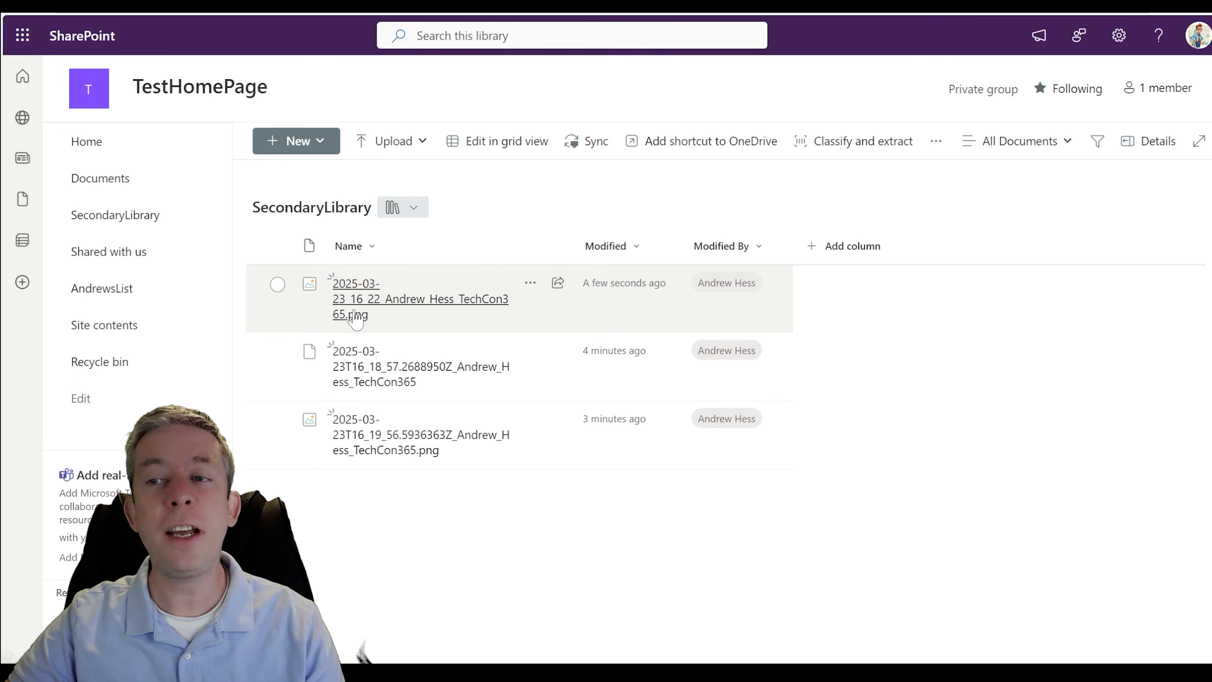
mouse_move(369, 298)
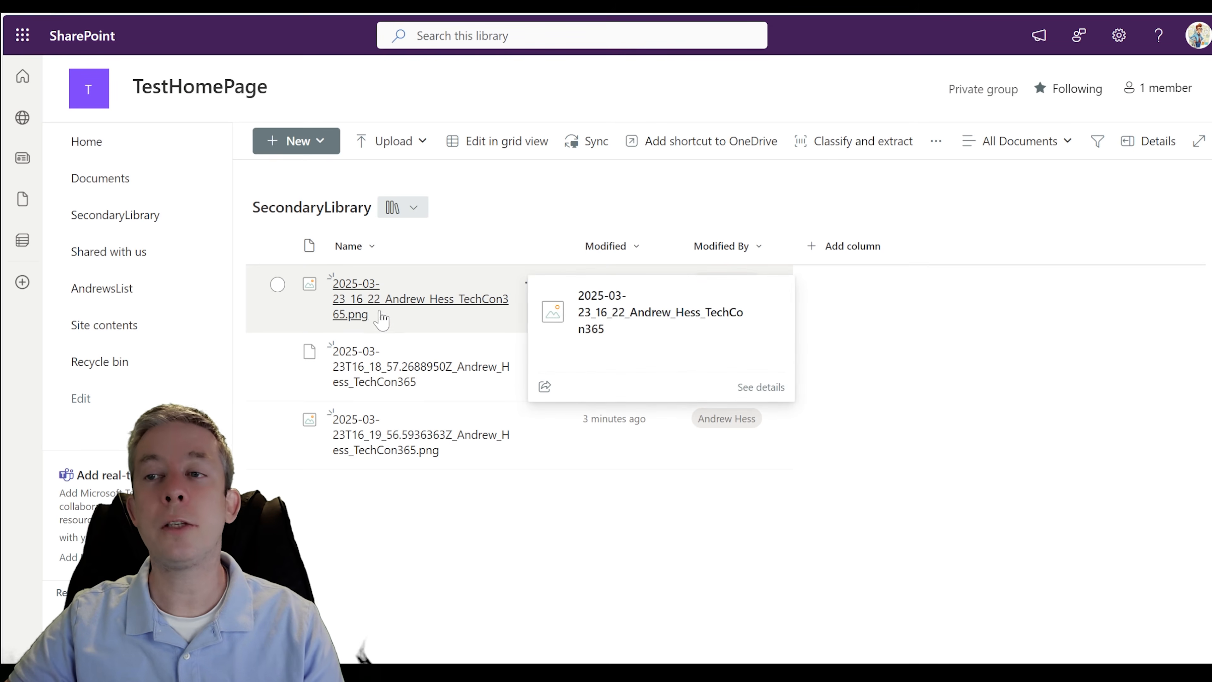
click(421, 321)
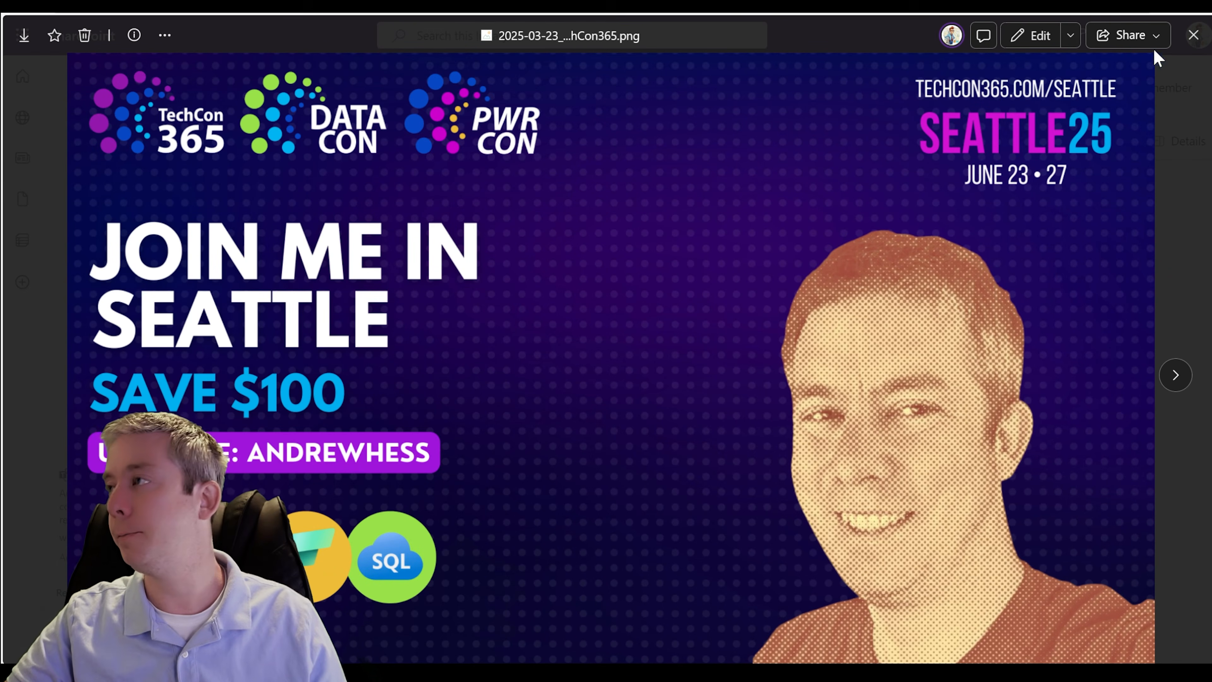
click(1193, 35)
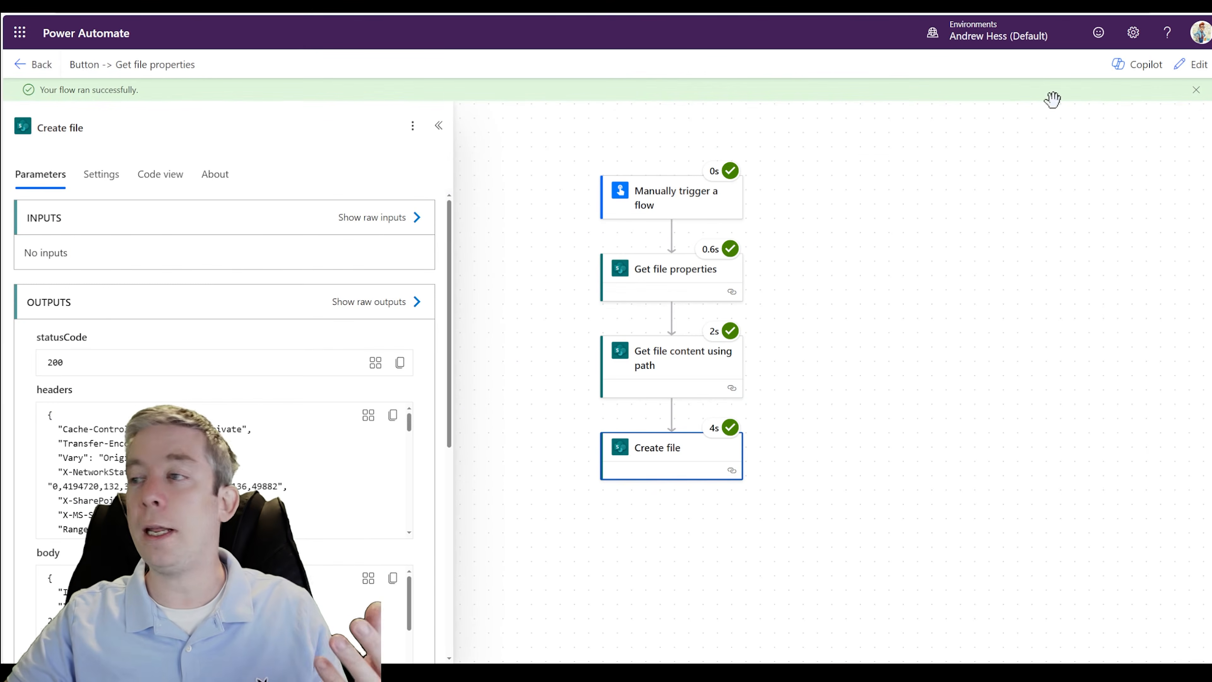
- Return to editing the flow in Power Automate and run the unchanged flow manually once more
click(1191, 64)
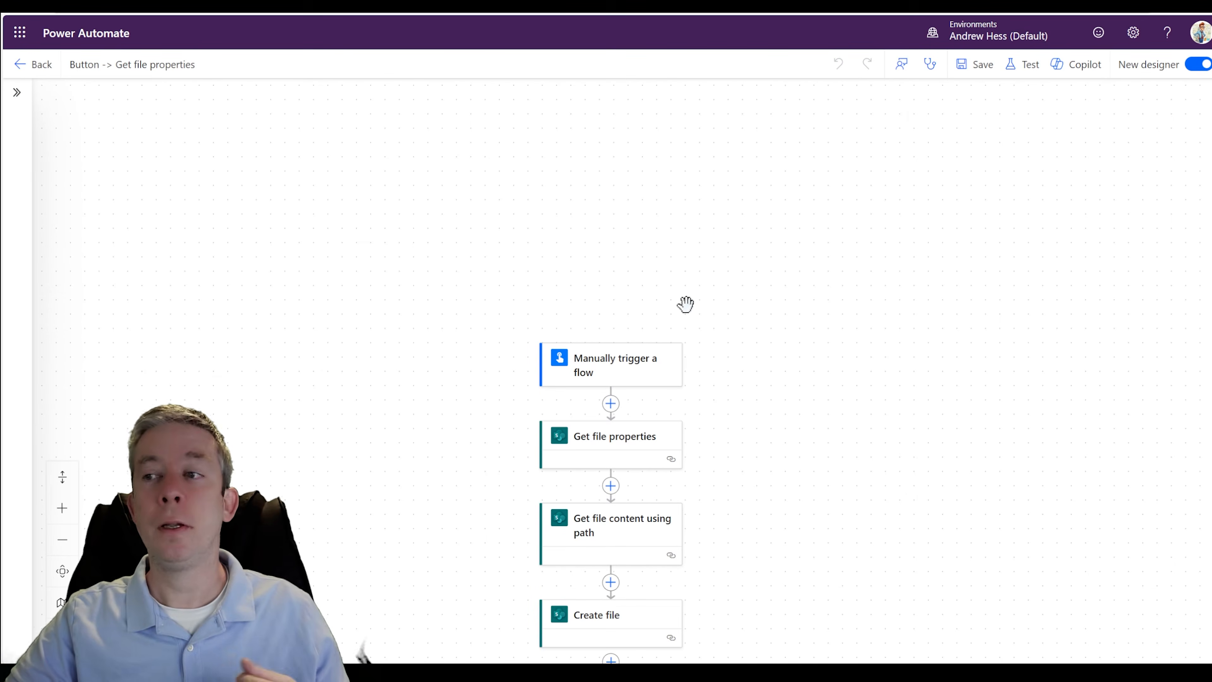
click(1024, 64)
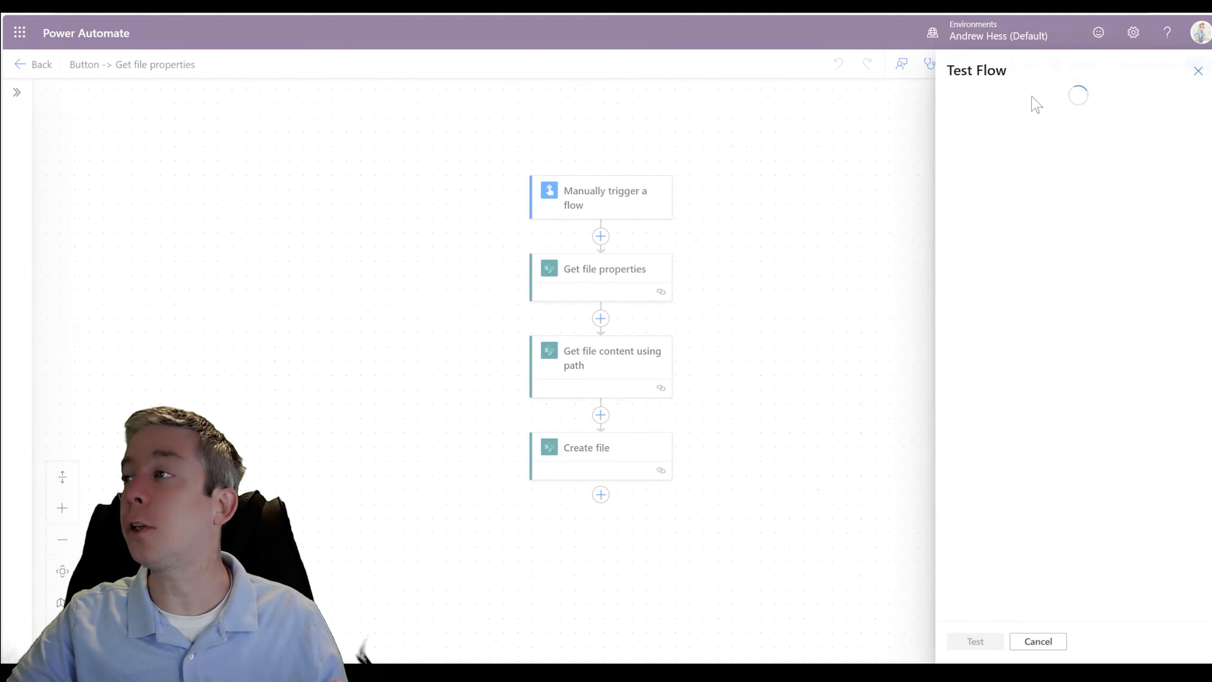
click(973, 114)
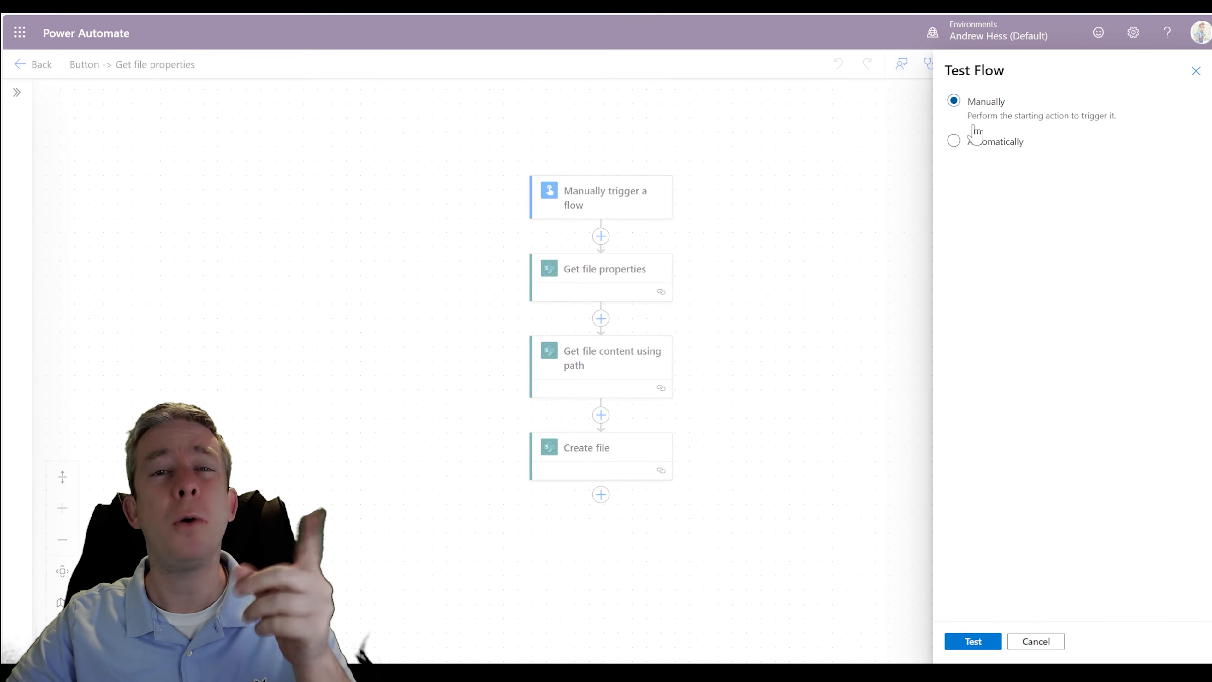
click(972, 643)
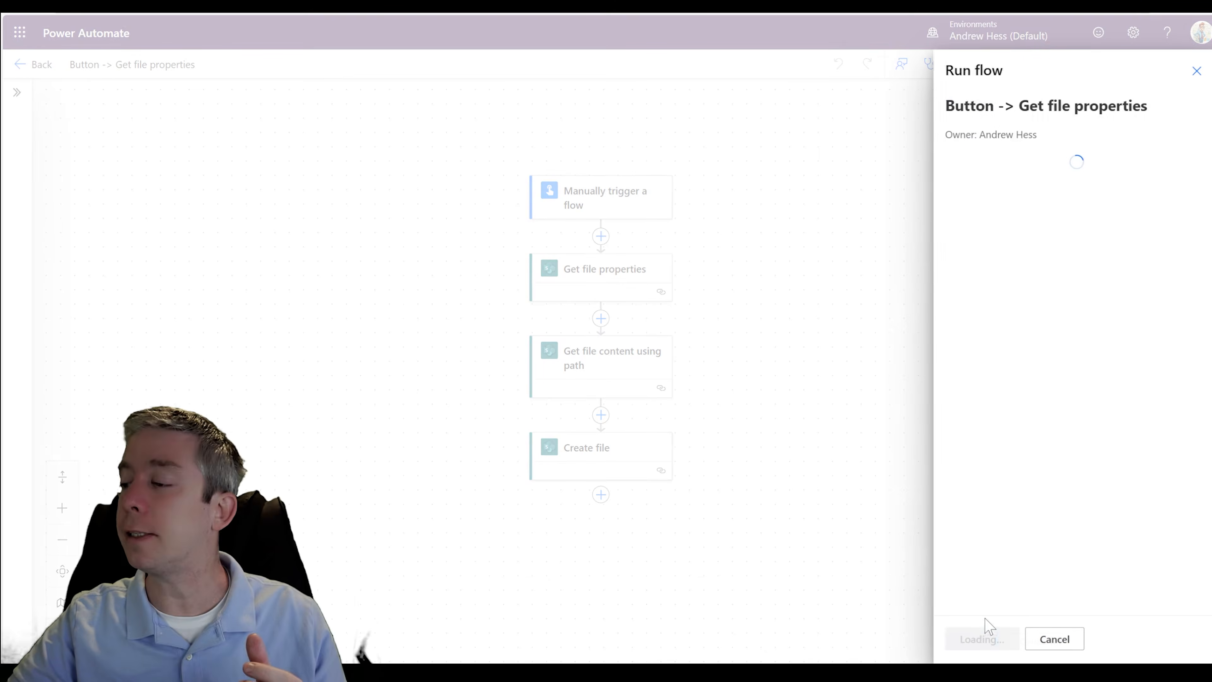
click(975, 640)
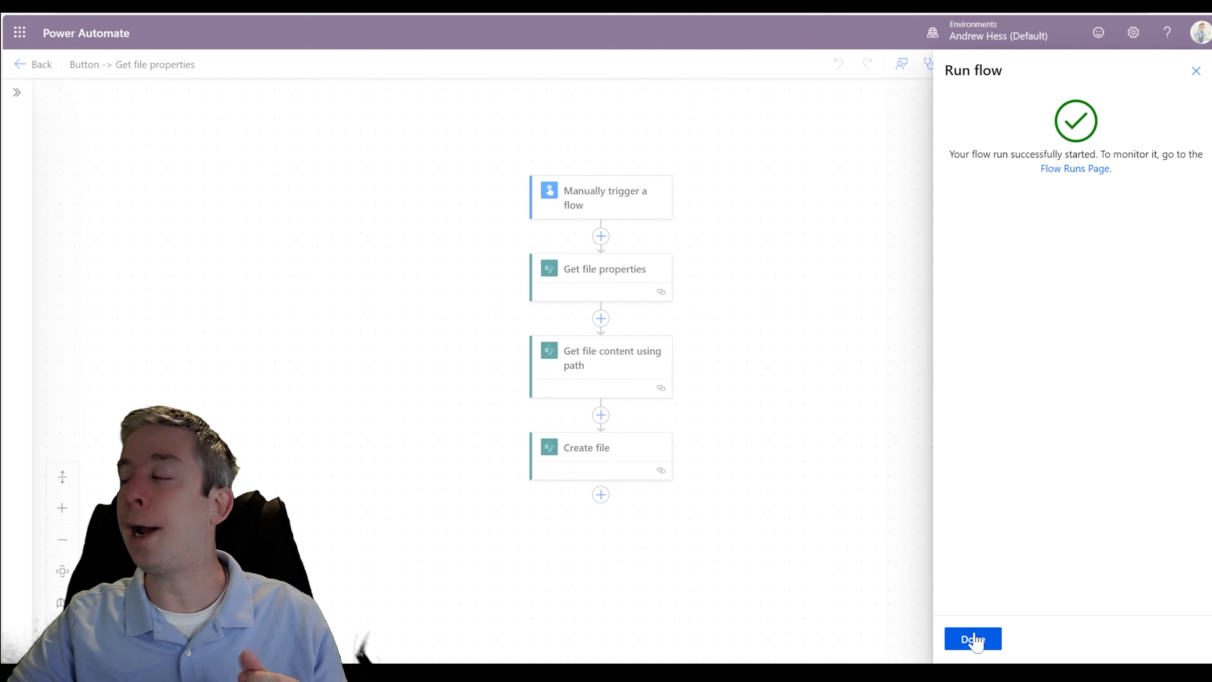
click(976, 641)
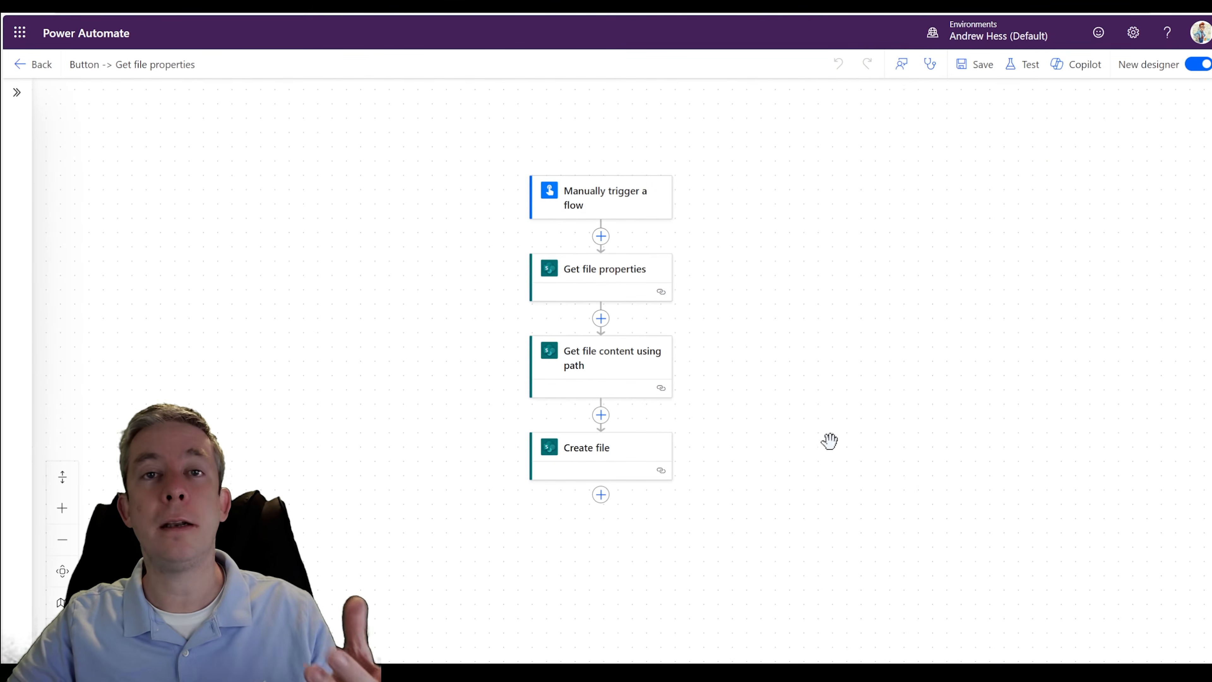
- Switch back to SharePoint, refresh SecondaryLibrary, preview the copy from the second run, and close the preview
scroll(773, 432, down, 2)
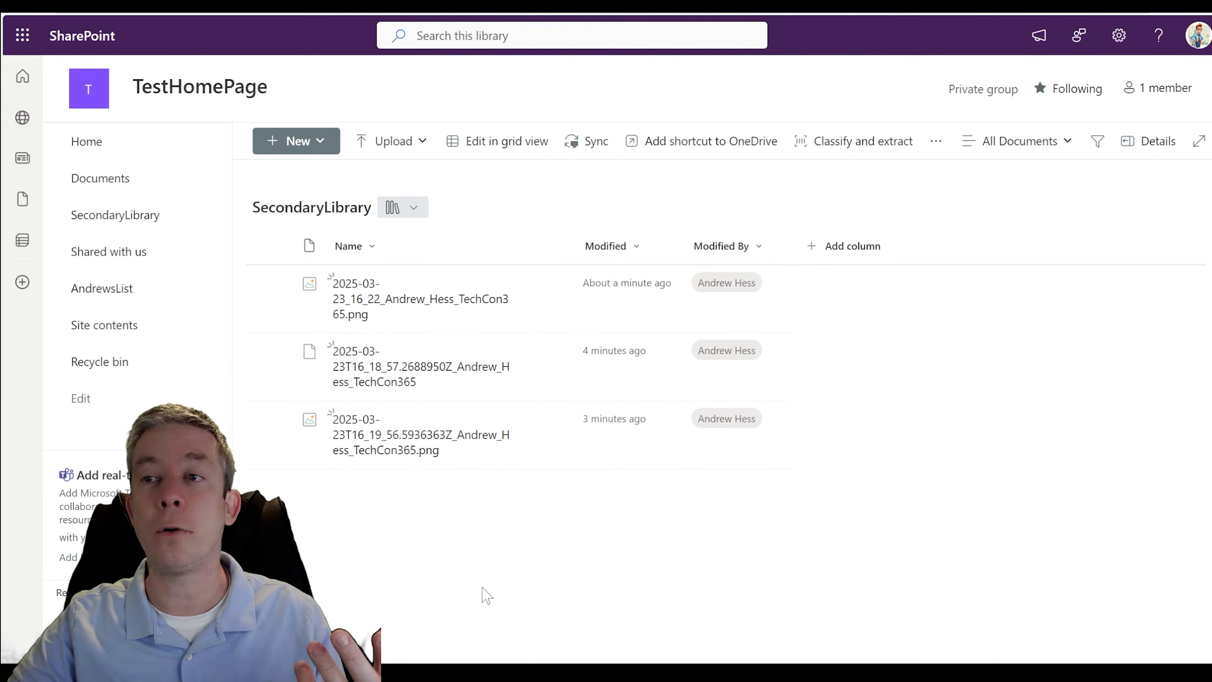
key(F5)
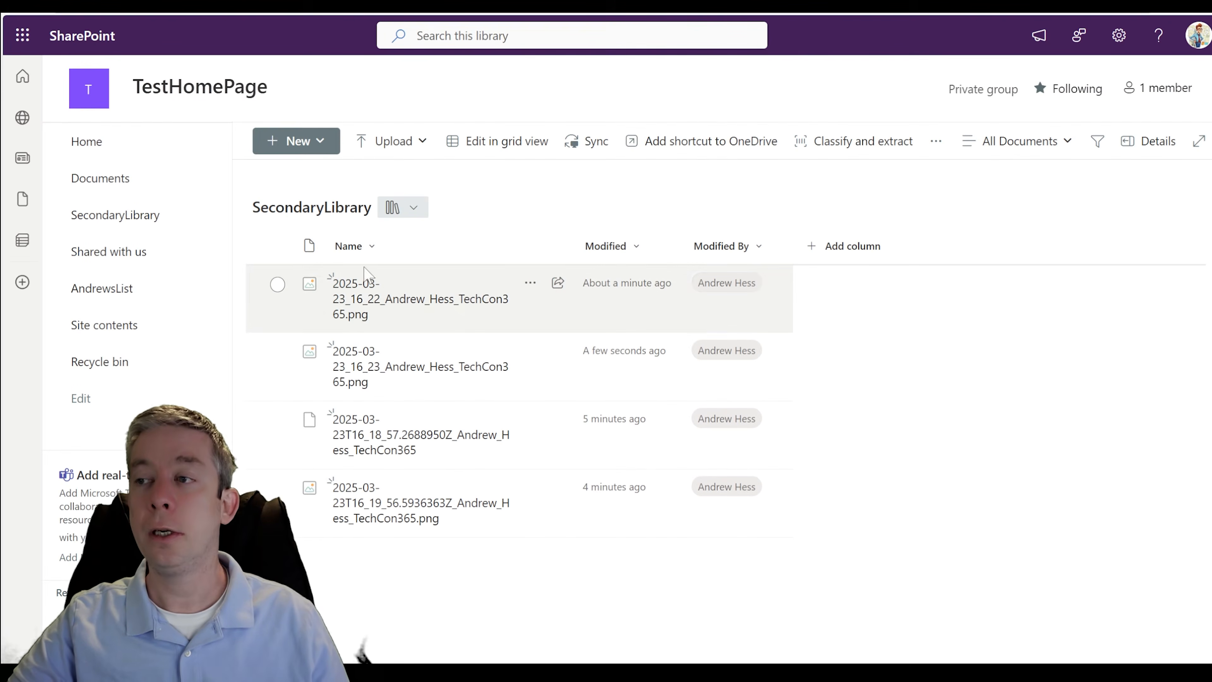
mouse_move(375, 299)
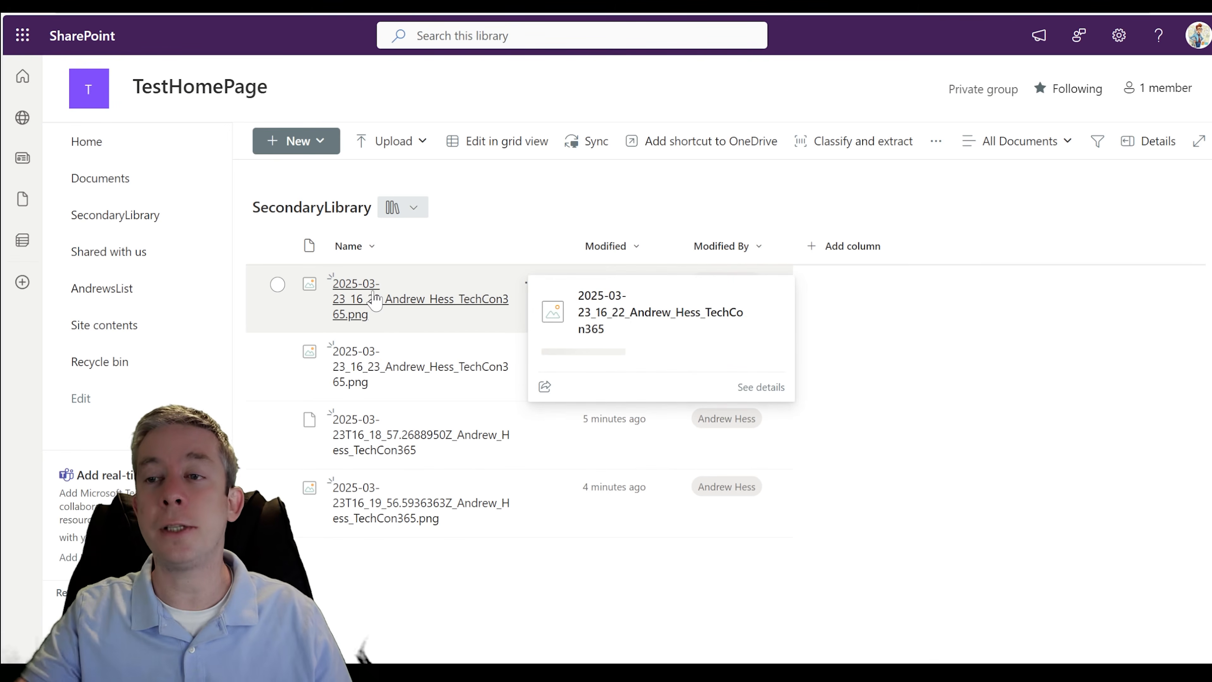
click(387, 372)
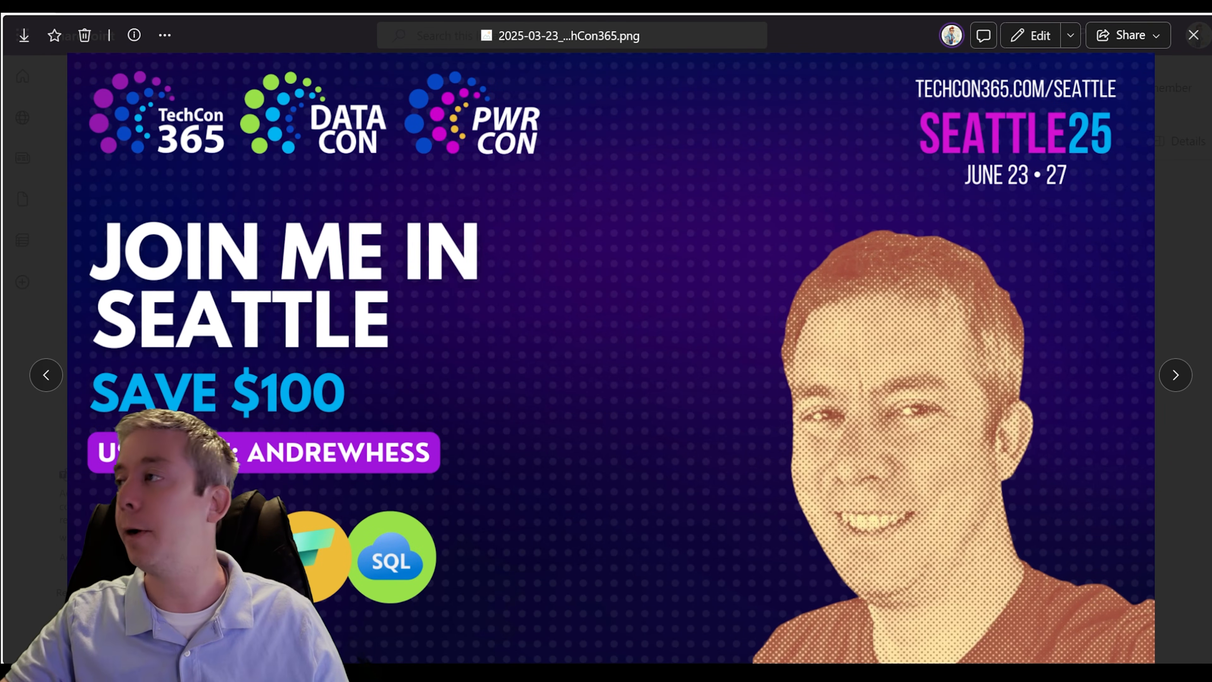
click(1193, 35)
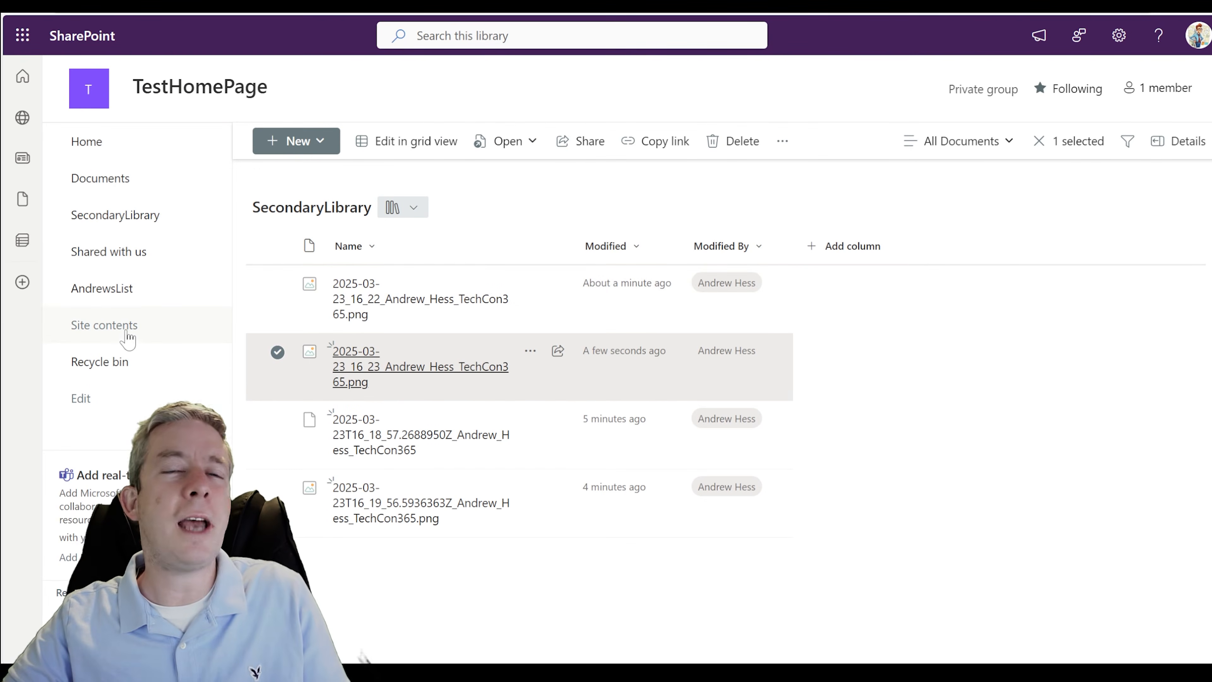
- Open AndrewsList on the TestHomePage site and add the Attachments column to its All Items view
click(117, 341)
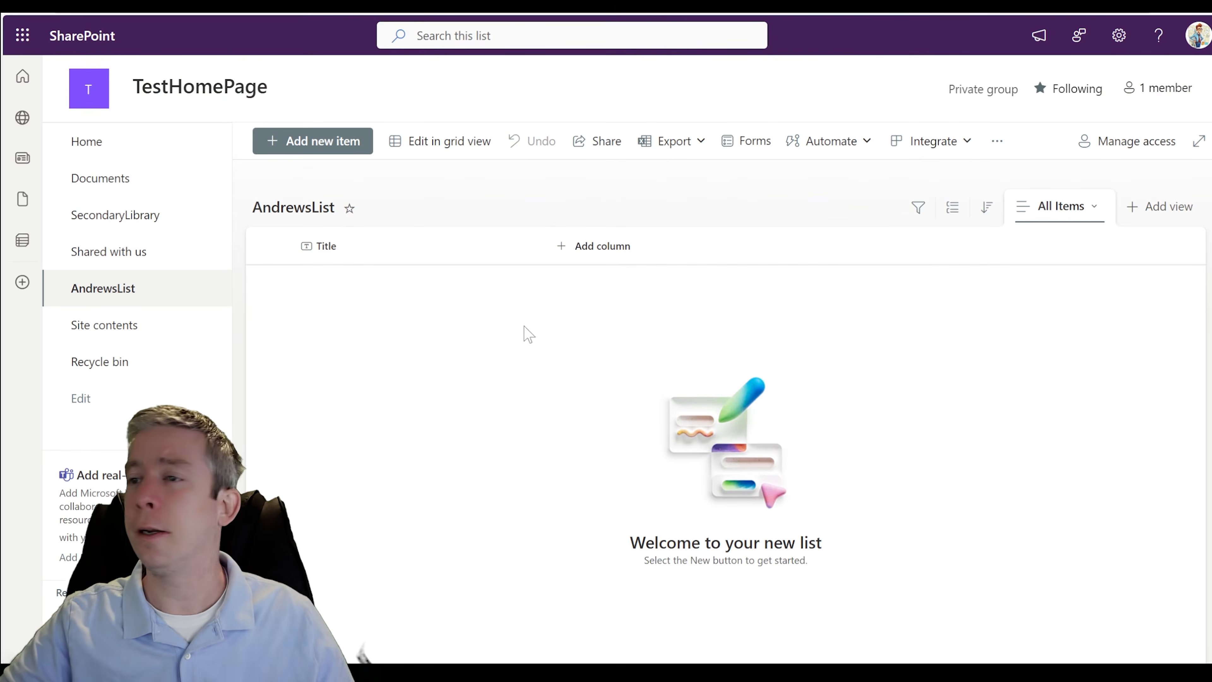
click(583, 247)
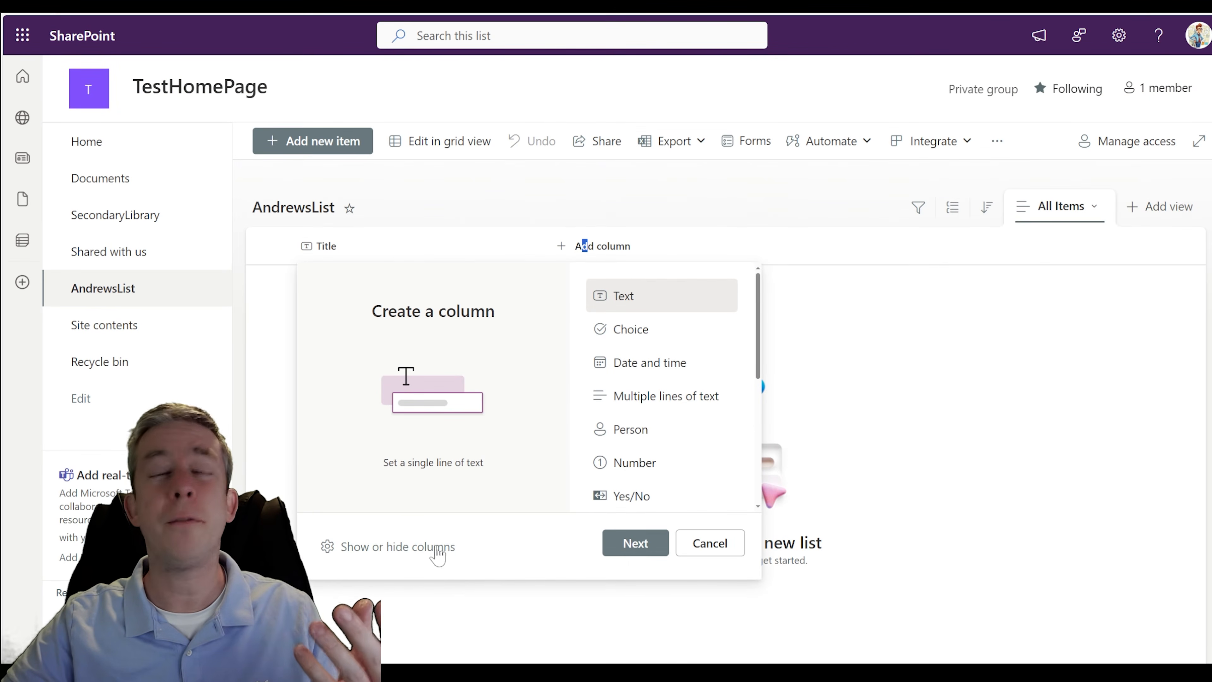
click(388, 553)
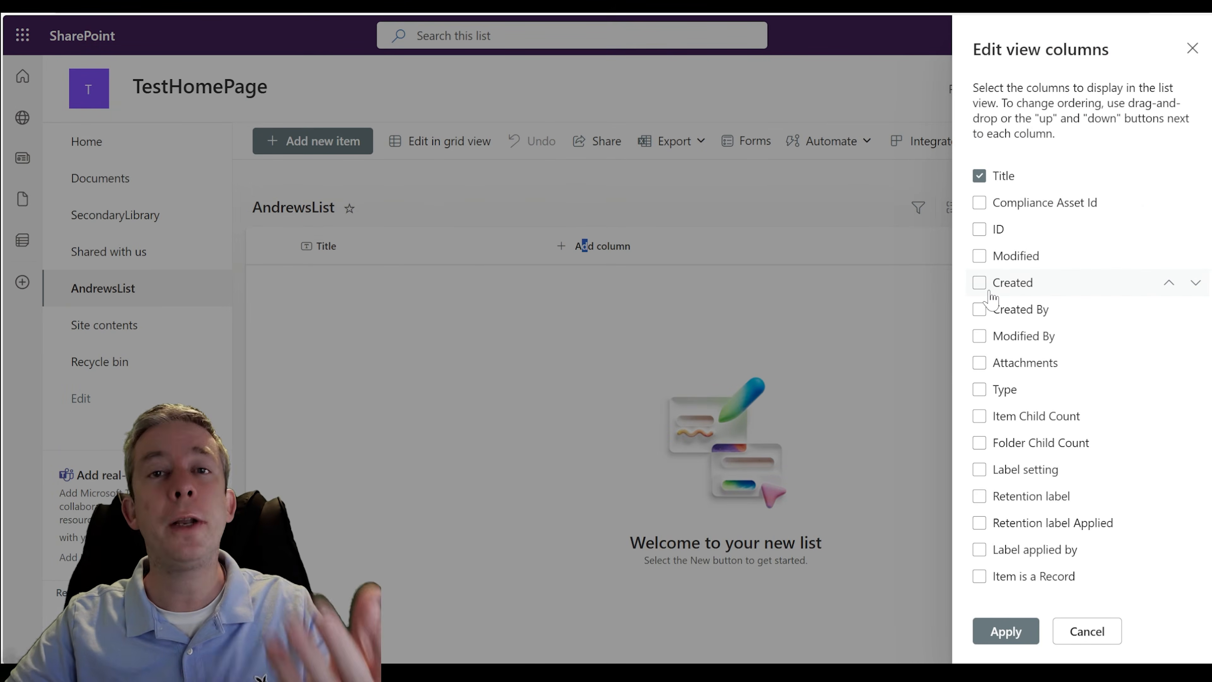
click(980, 364)
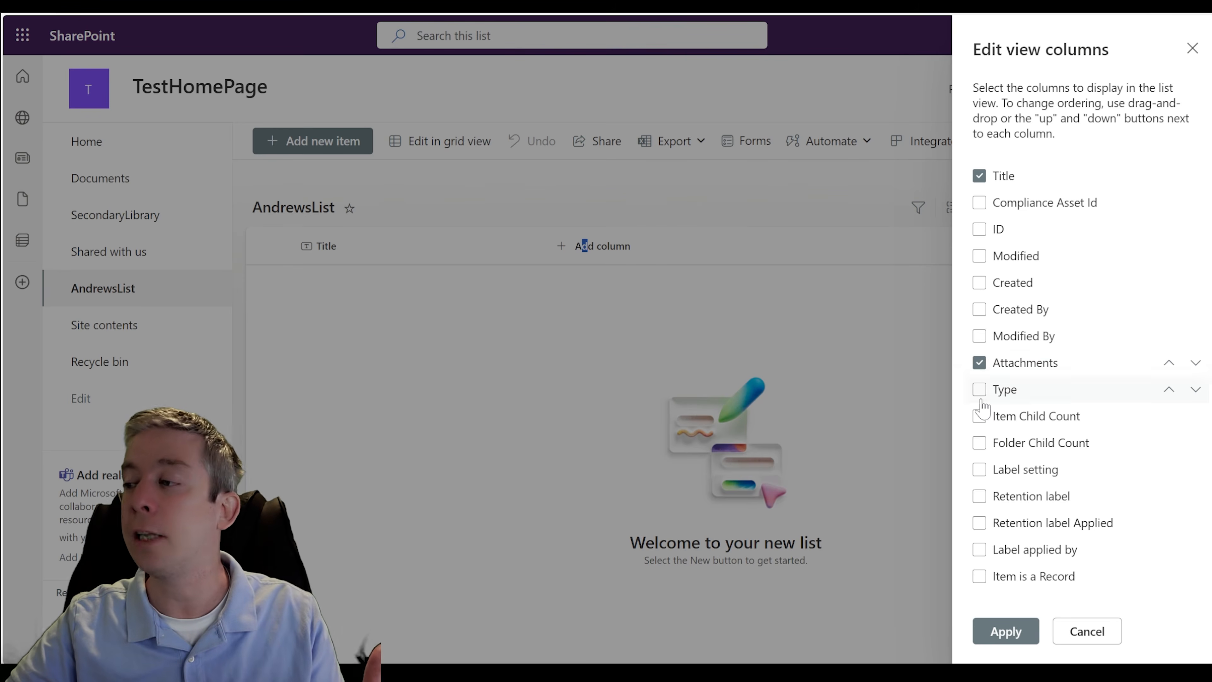
click(985, 633)
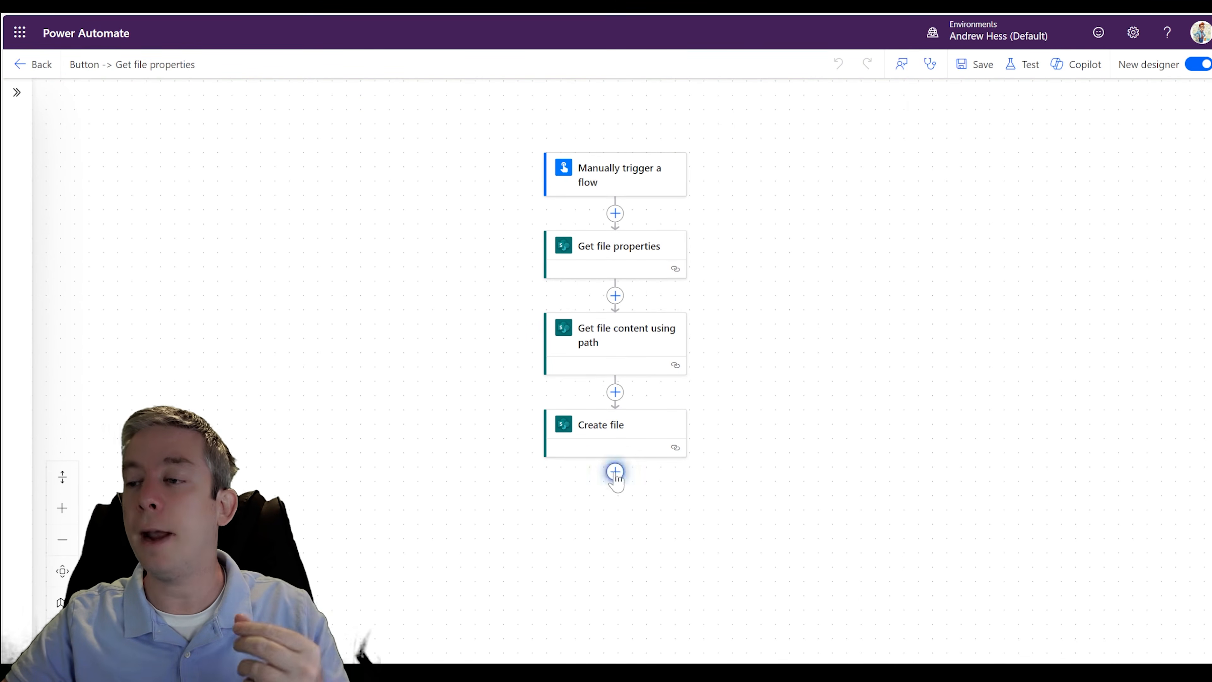
click(615, 471)
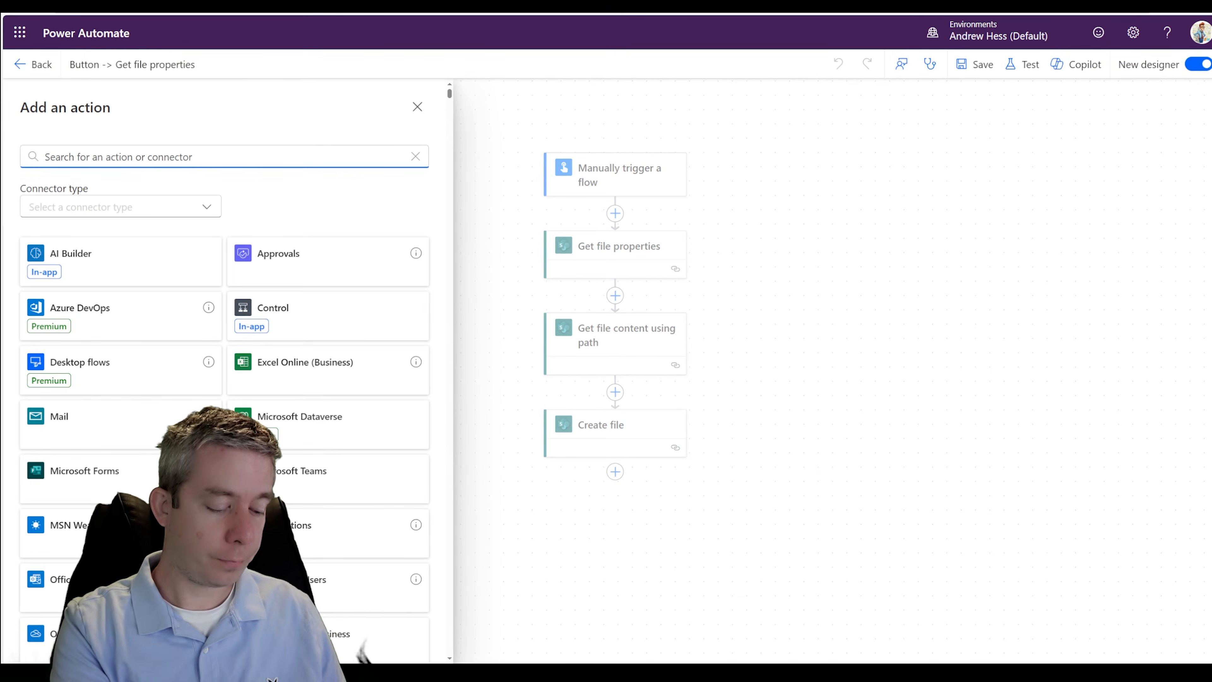
text(create item)
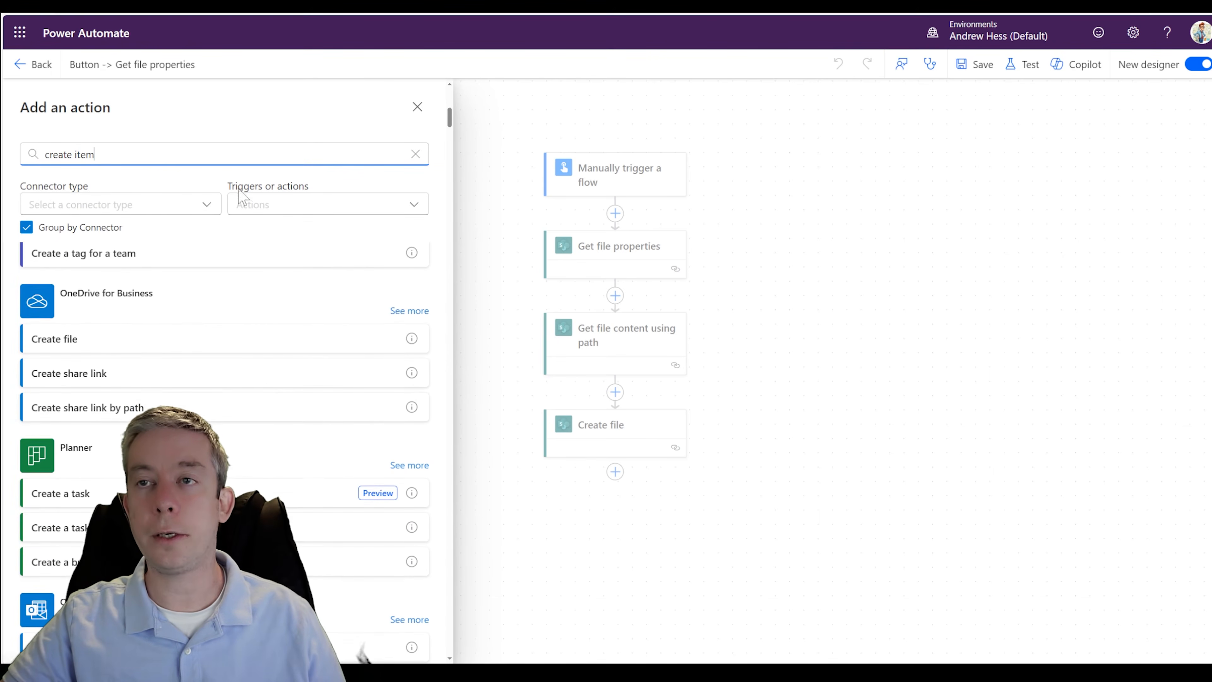
click(79, 312)
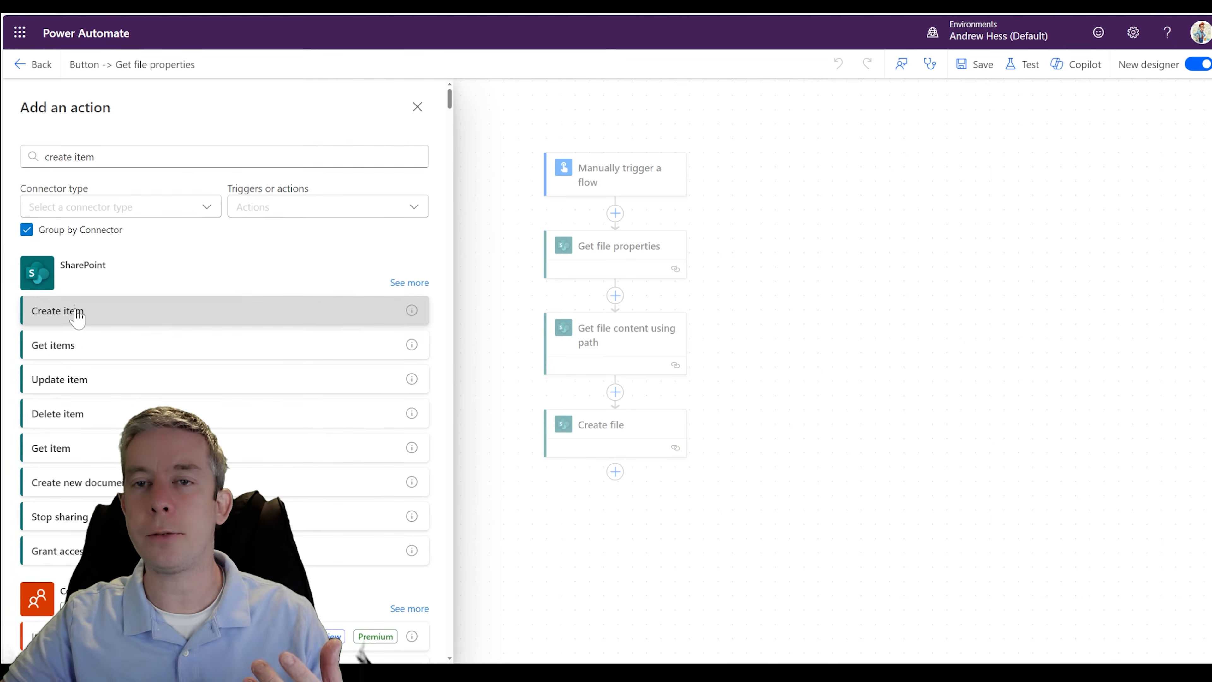
click(391, 213)
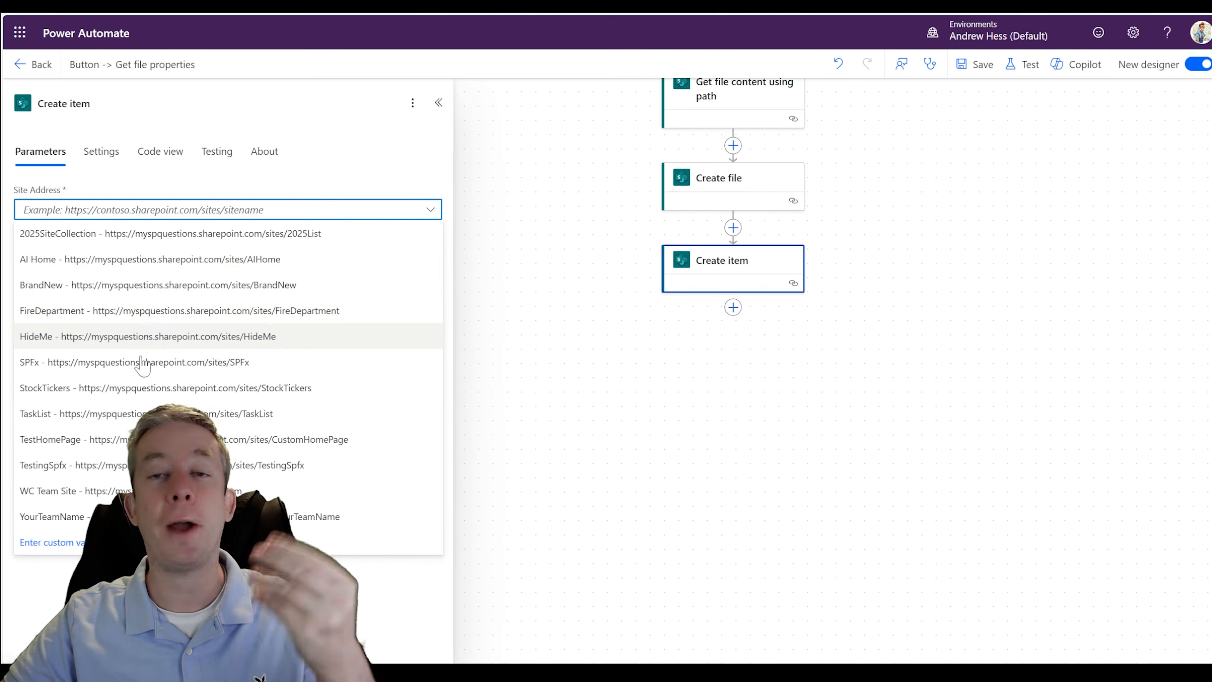
click(98, 438)
click(215, 254)
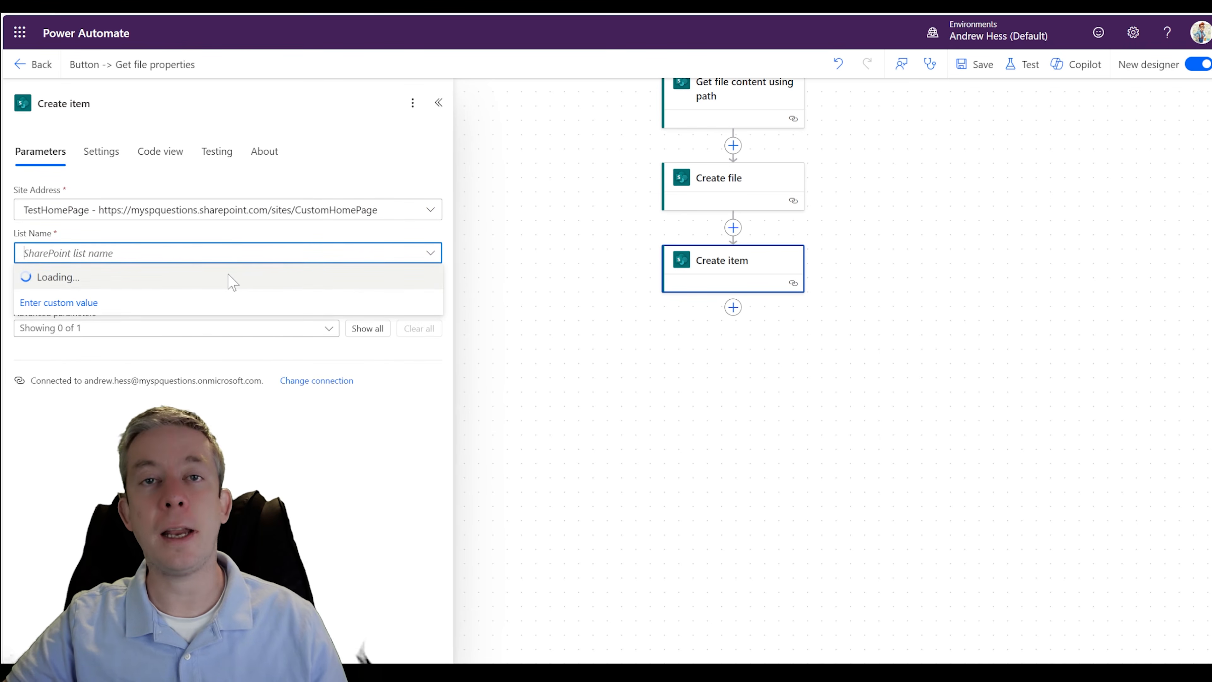
click(153, 279)
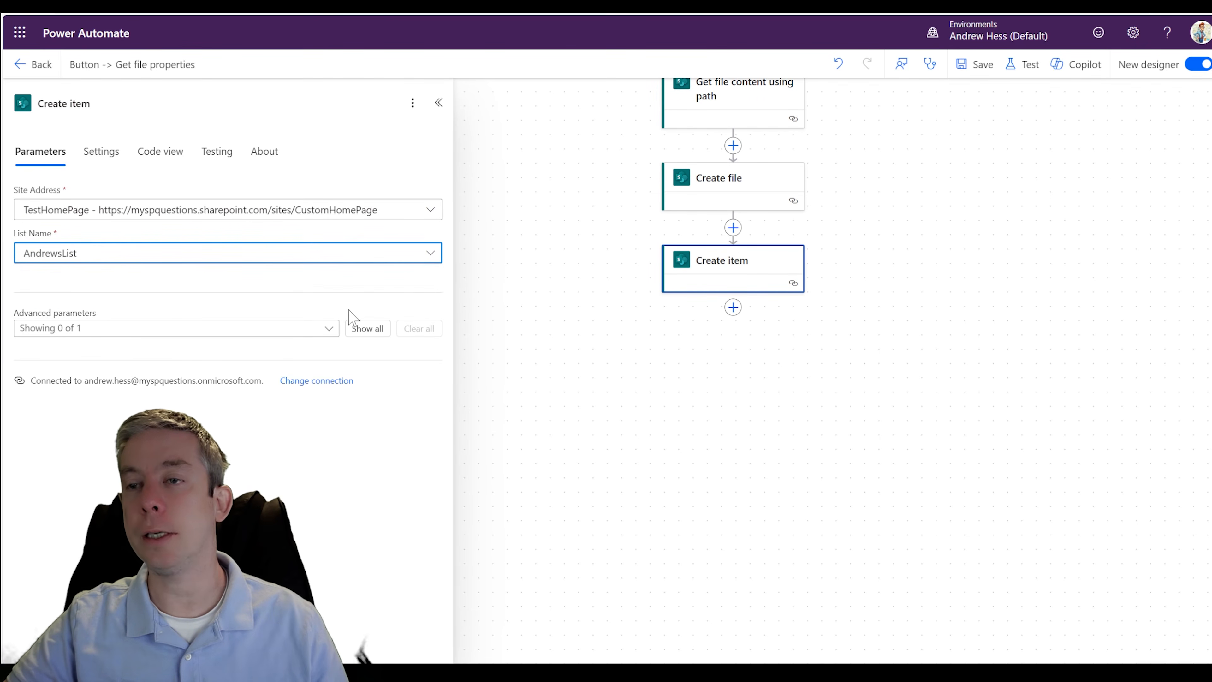
click(354, 330)
click(160, 425)
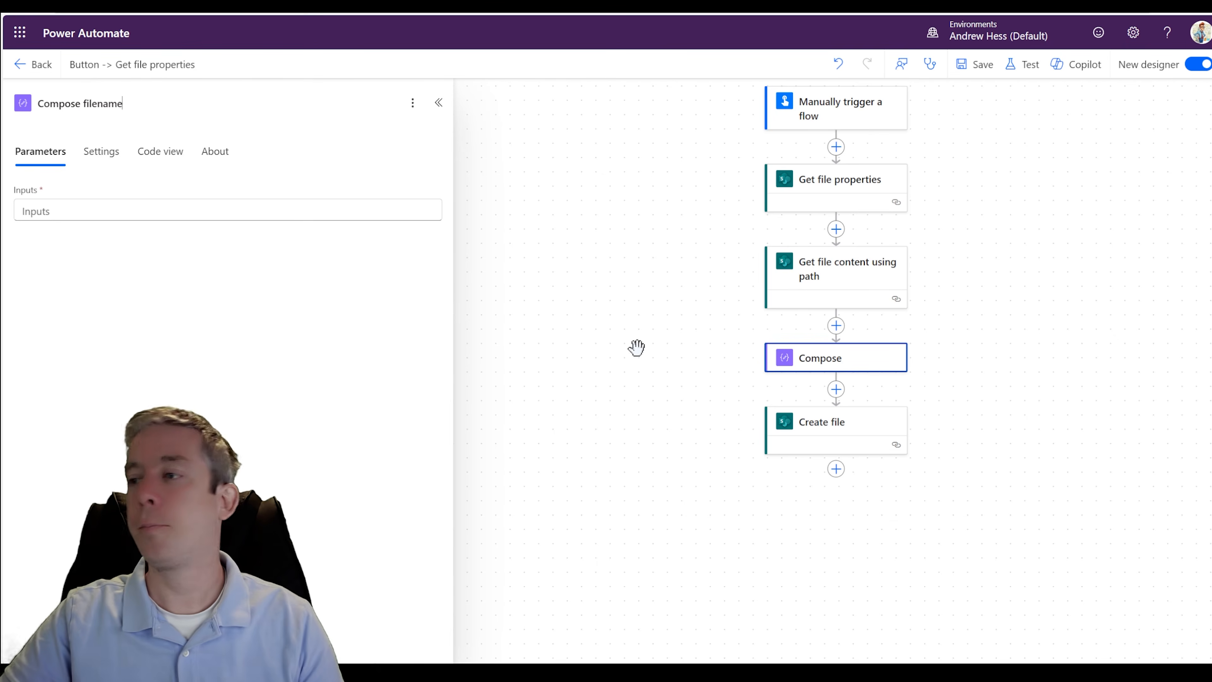
- Name the Compose action Compose filename and copy Create file's expression formatDateTime(utcNow(), 'yyyy-MM-dd_HH:mm') into its inputs
click(649, 354)
drag(970, 379, 890, 351)
click(805, 418)
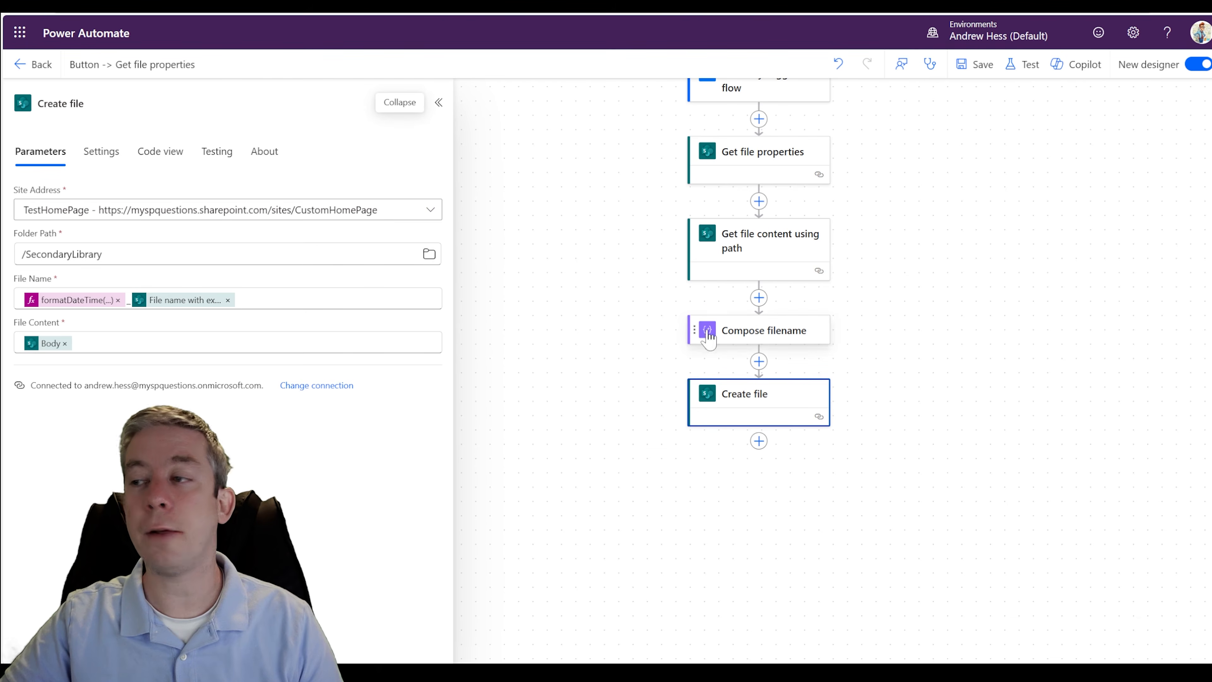
click(75, 302)
key(ctrl+a)
key(ctrl+c)
click(771, 339)
click(191, 210)
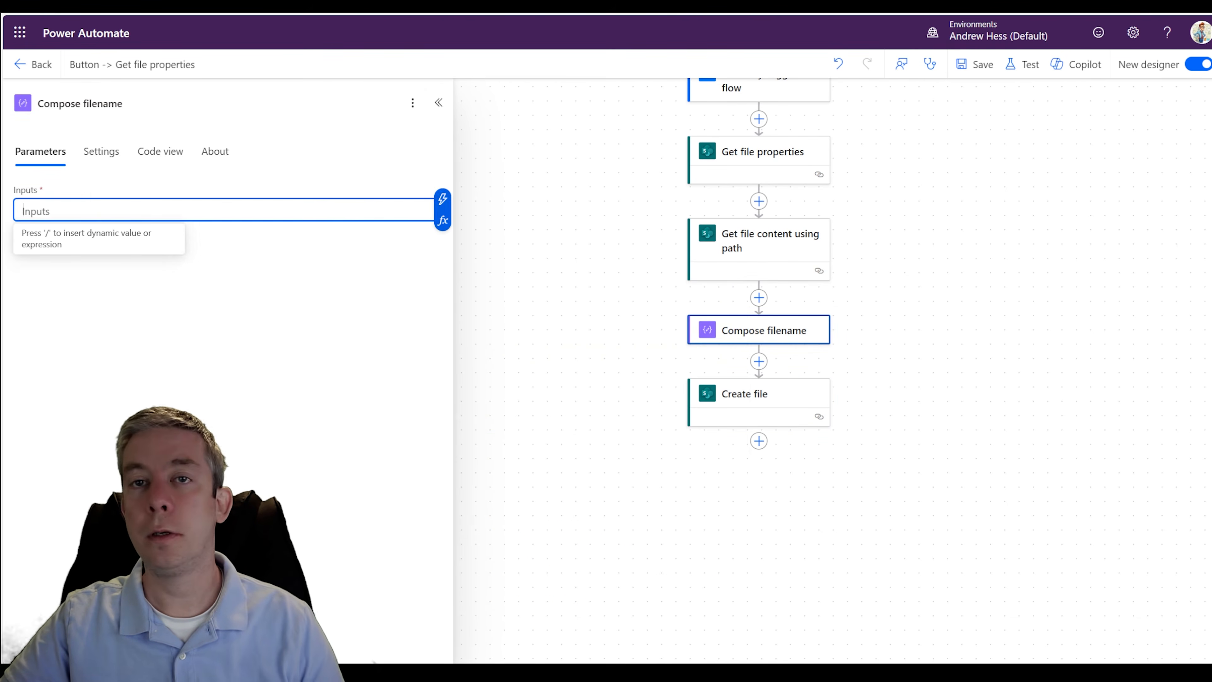
click(442, 220)
key(ctrl+v)
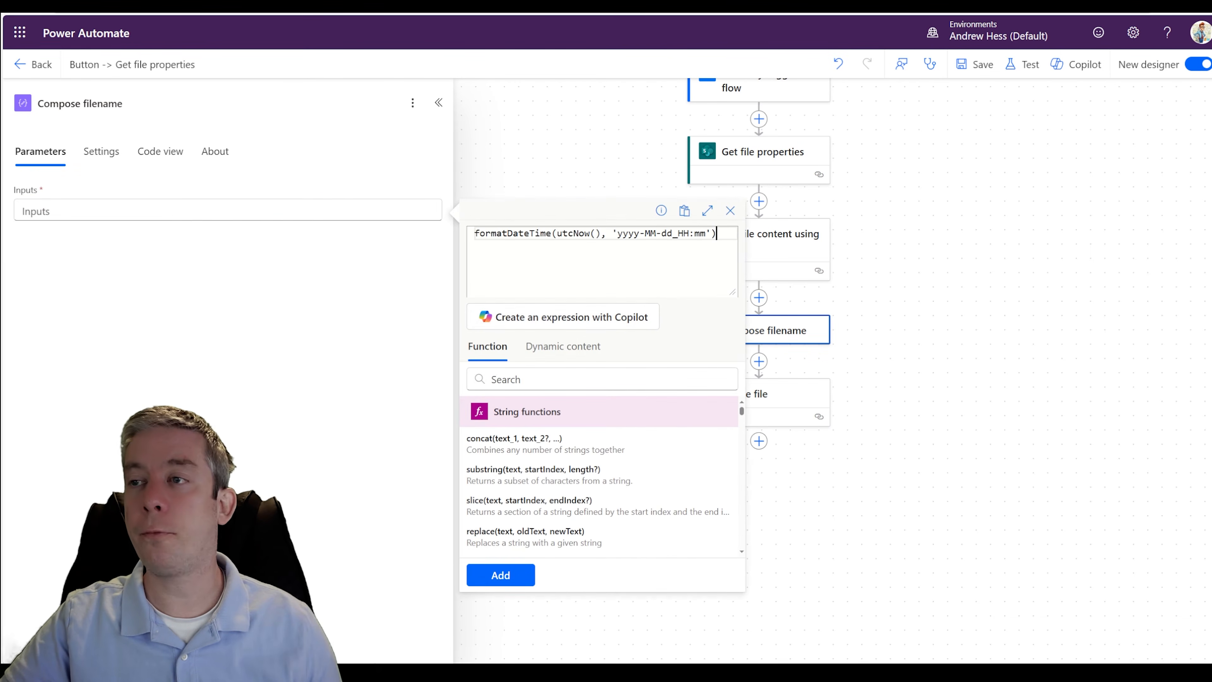
click(501, 575)
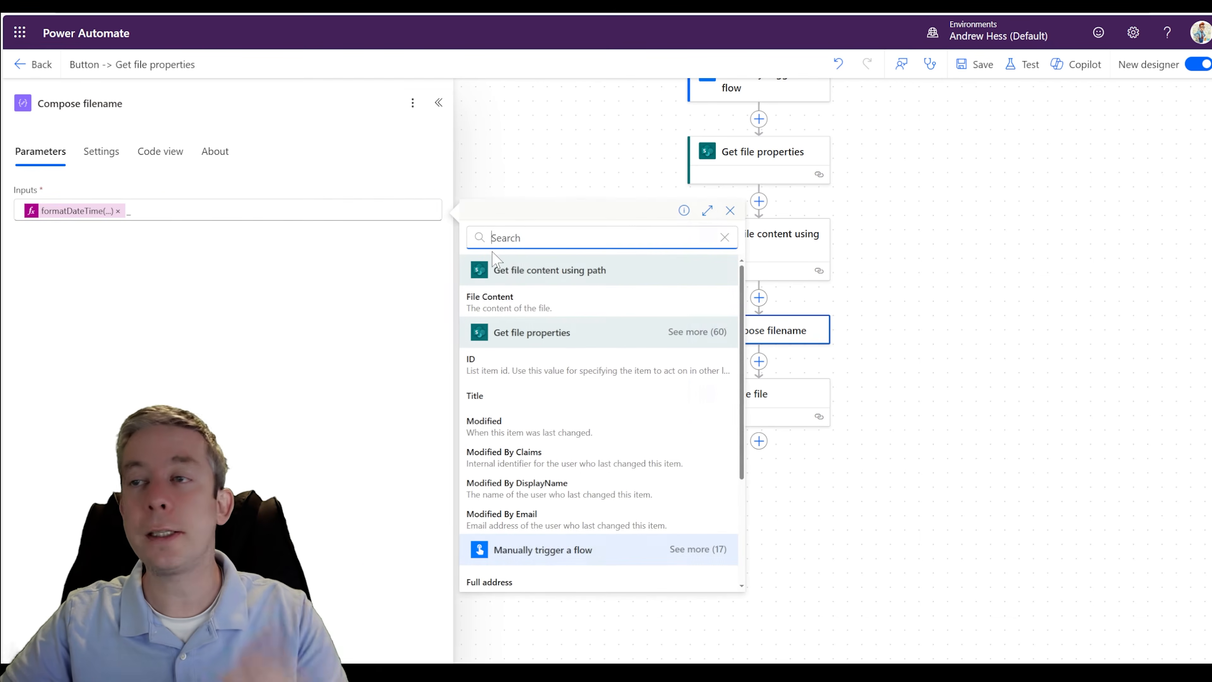
- Complete the Compose filename inputs with an underscore and the File name with extension value from Get file properties
click(443, 200)
text(exten)
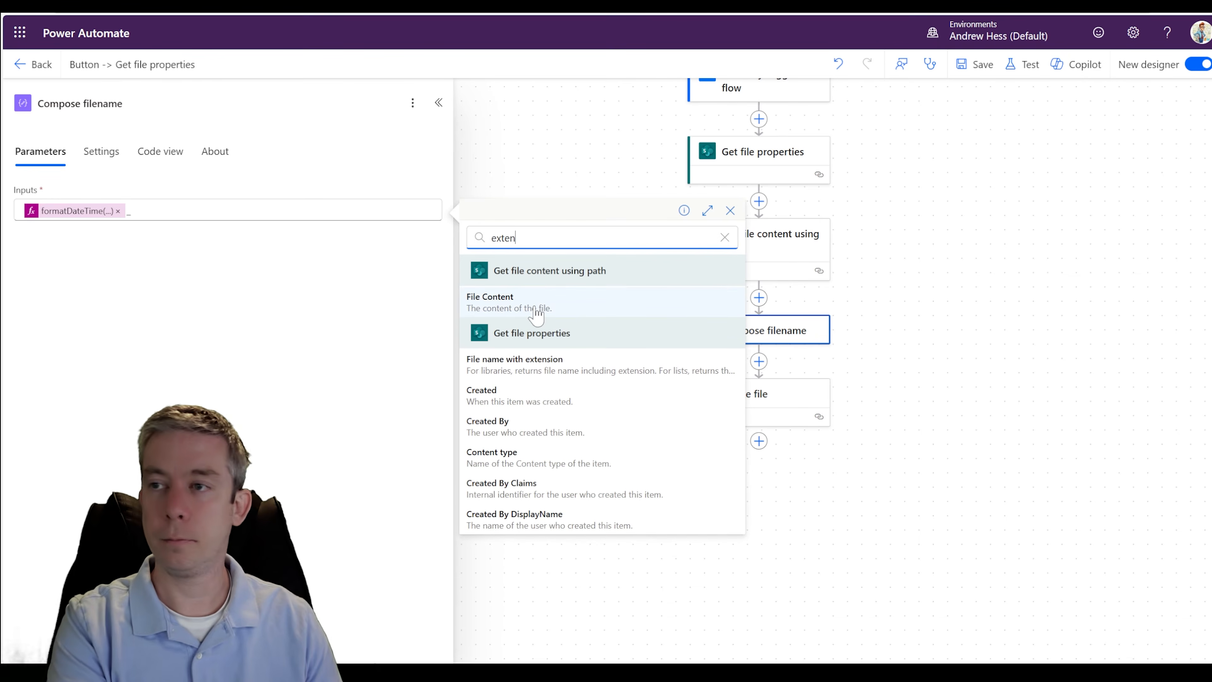
click(518, 364)
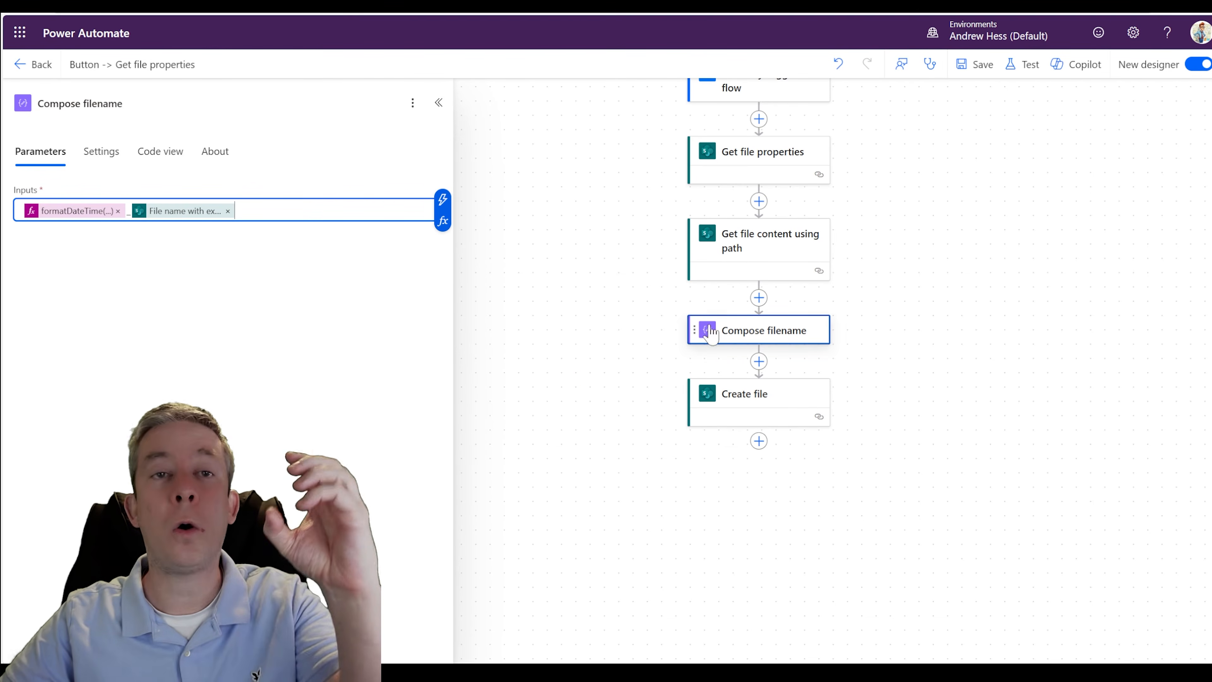
click(939, 337)
- Replace the File Name content of the Create file action with the Outputs of Compose filename
click(761, 406)
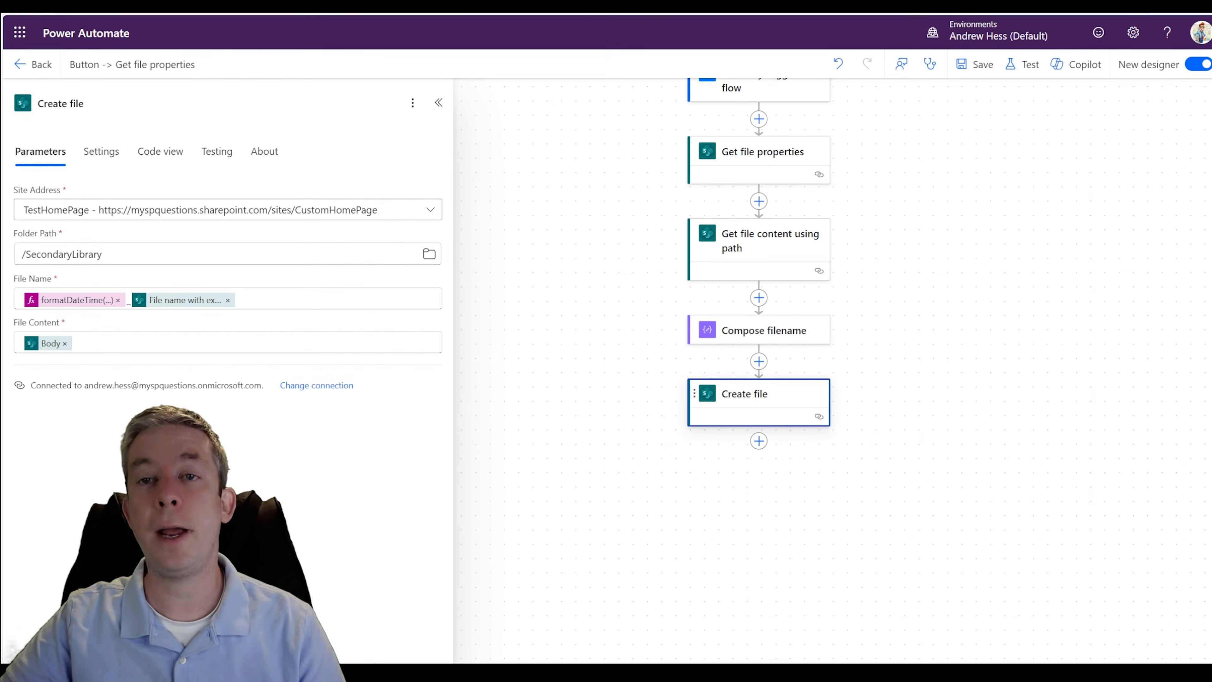
click(228, 300)
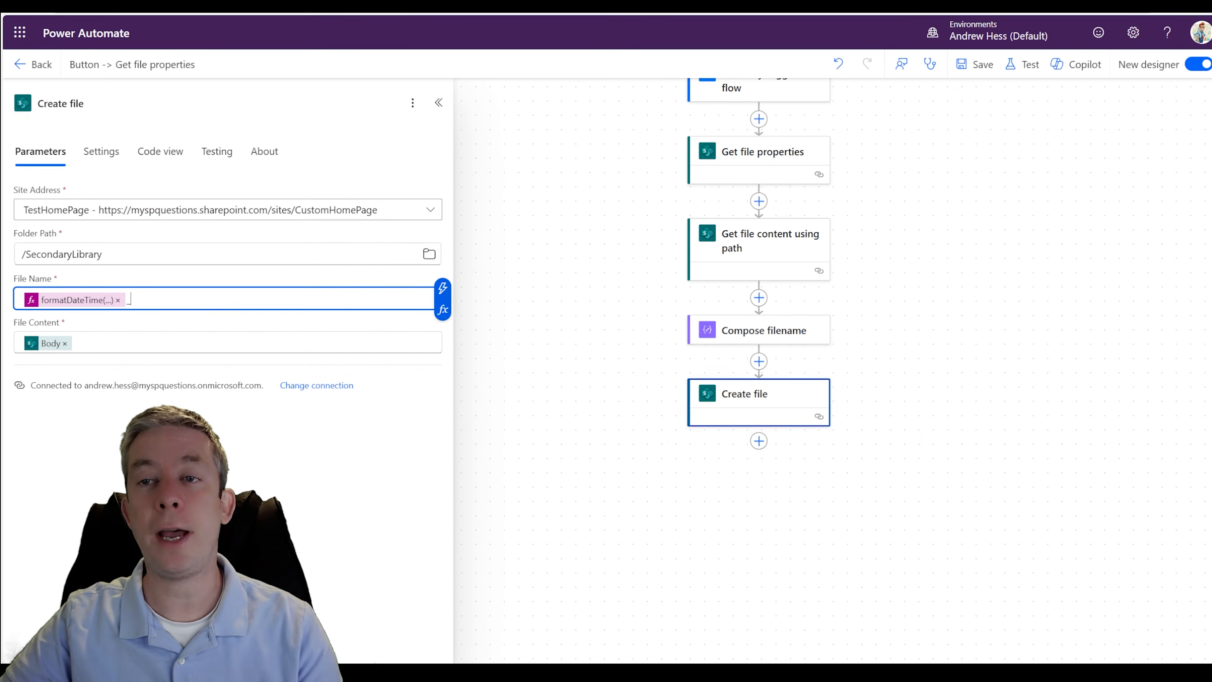
click(118, 300)
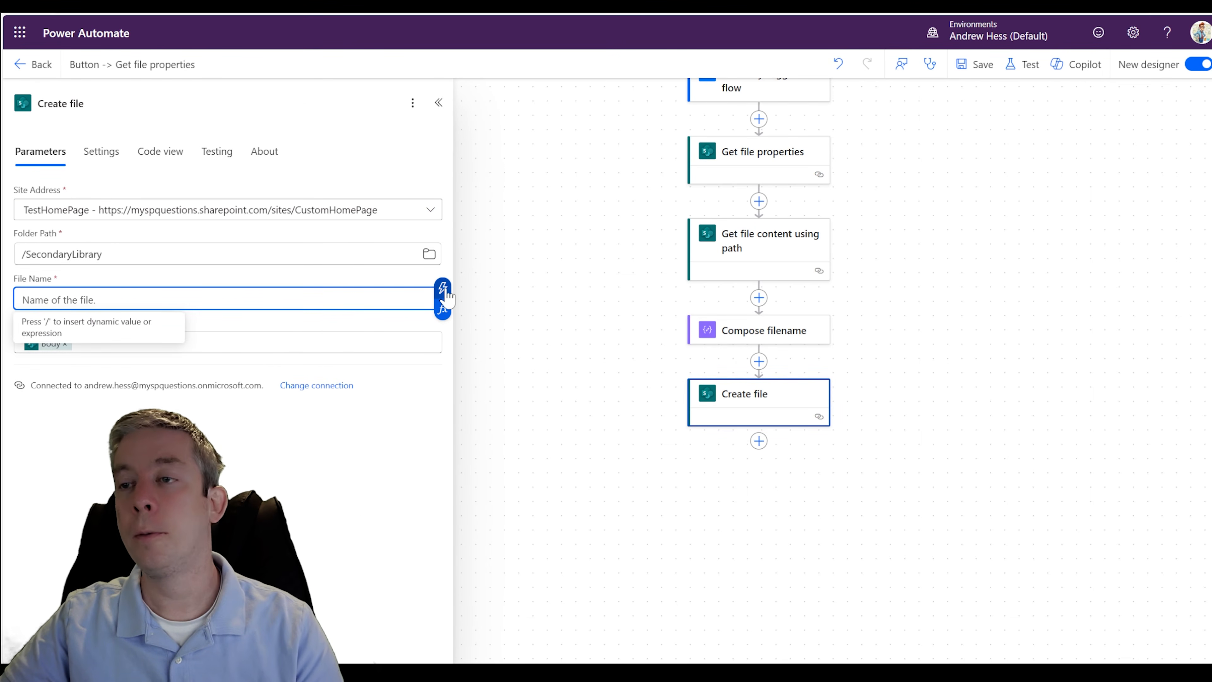
click(443, 304)
click(496, 371)
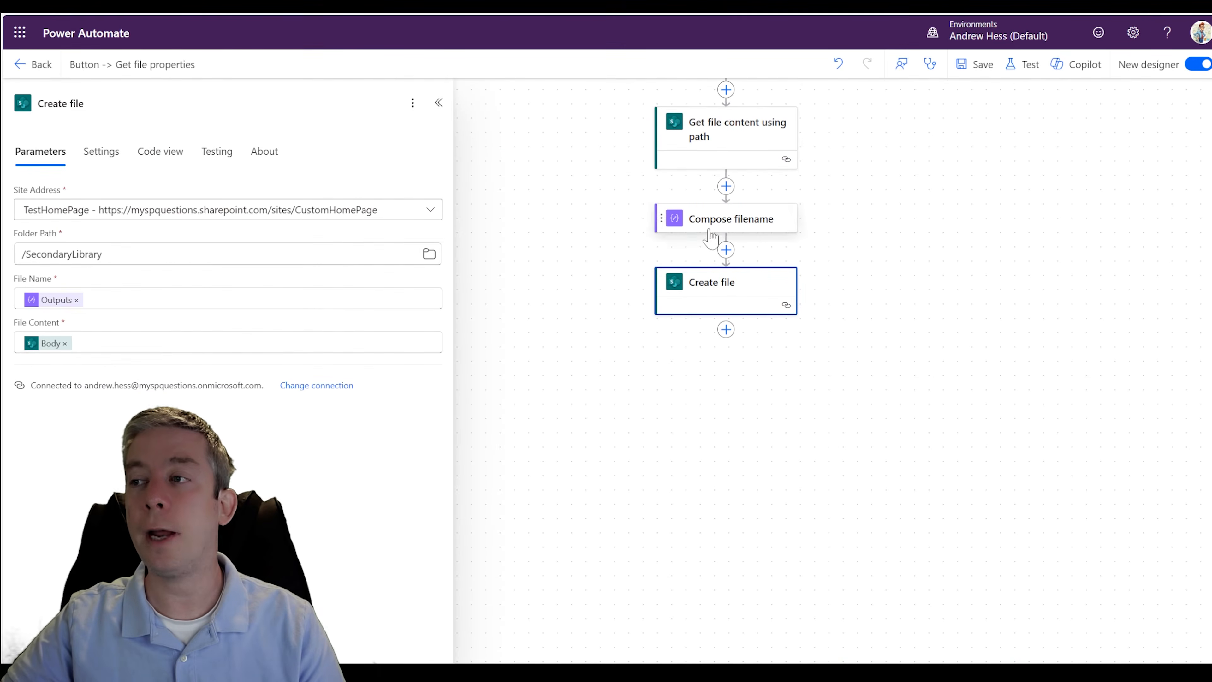
- Add a SharePoint Create item action after Create file, using the TestHomePage site and the AndrewsList list
click(723, 333)
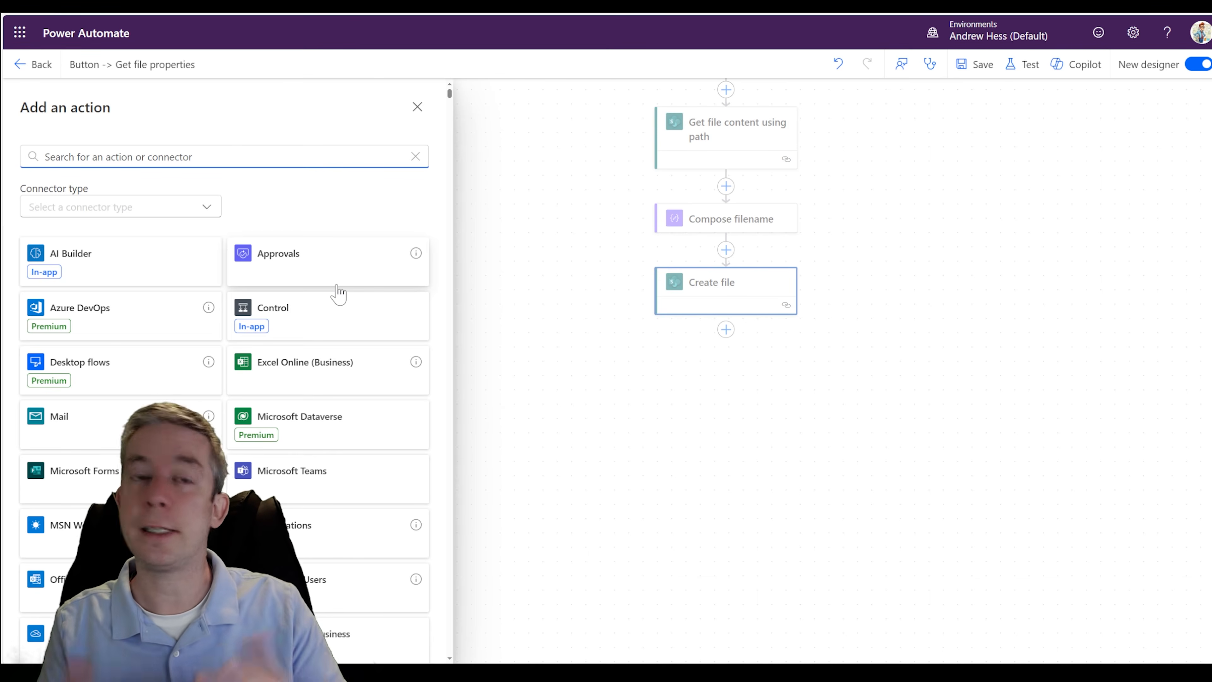
text(create item)
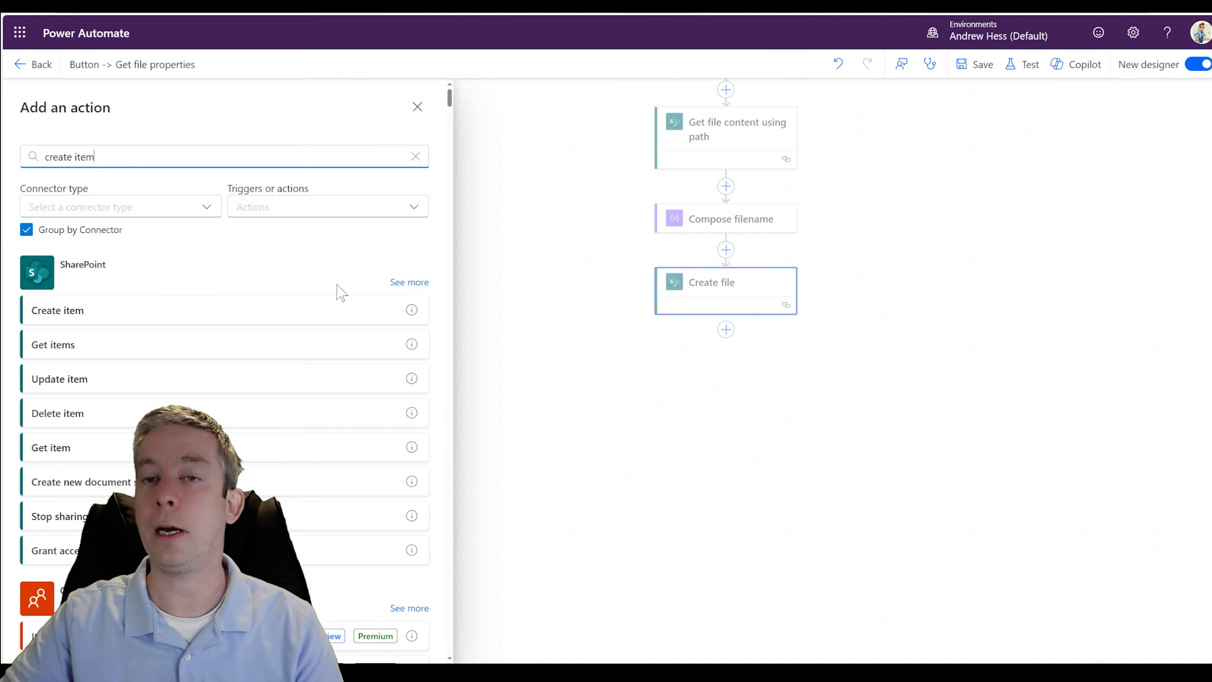
click(87, 315)
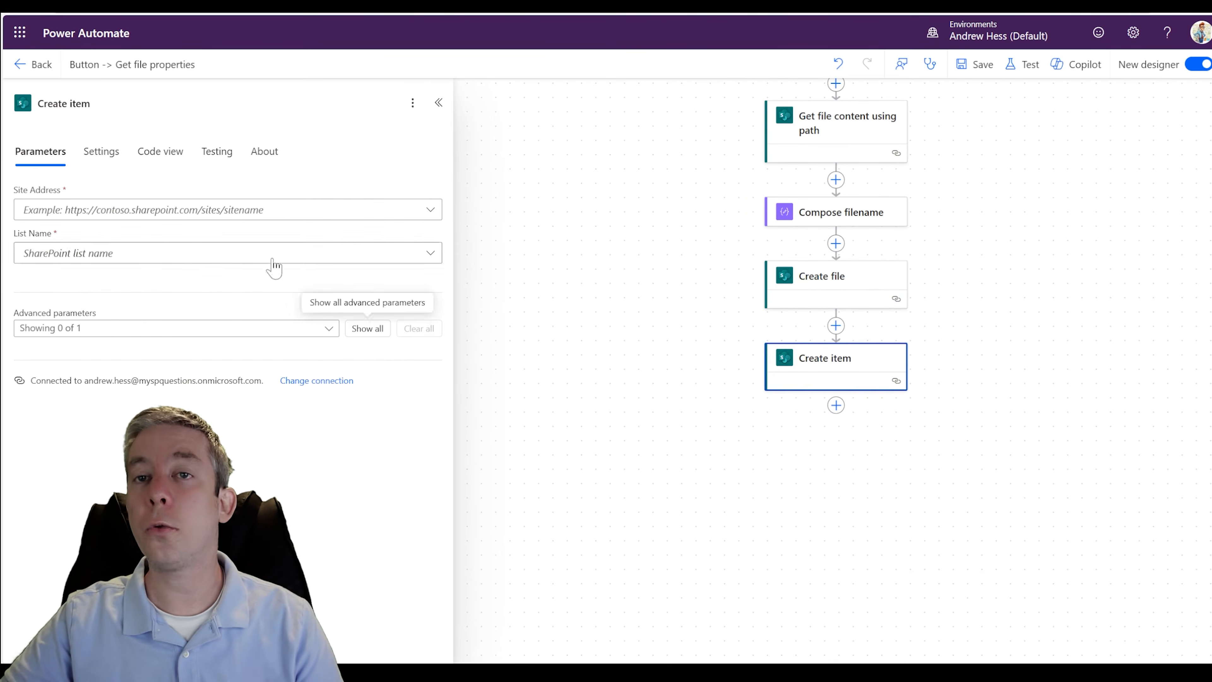
click(333, 211)
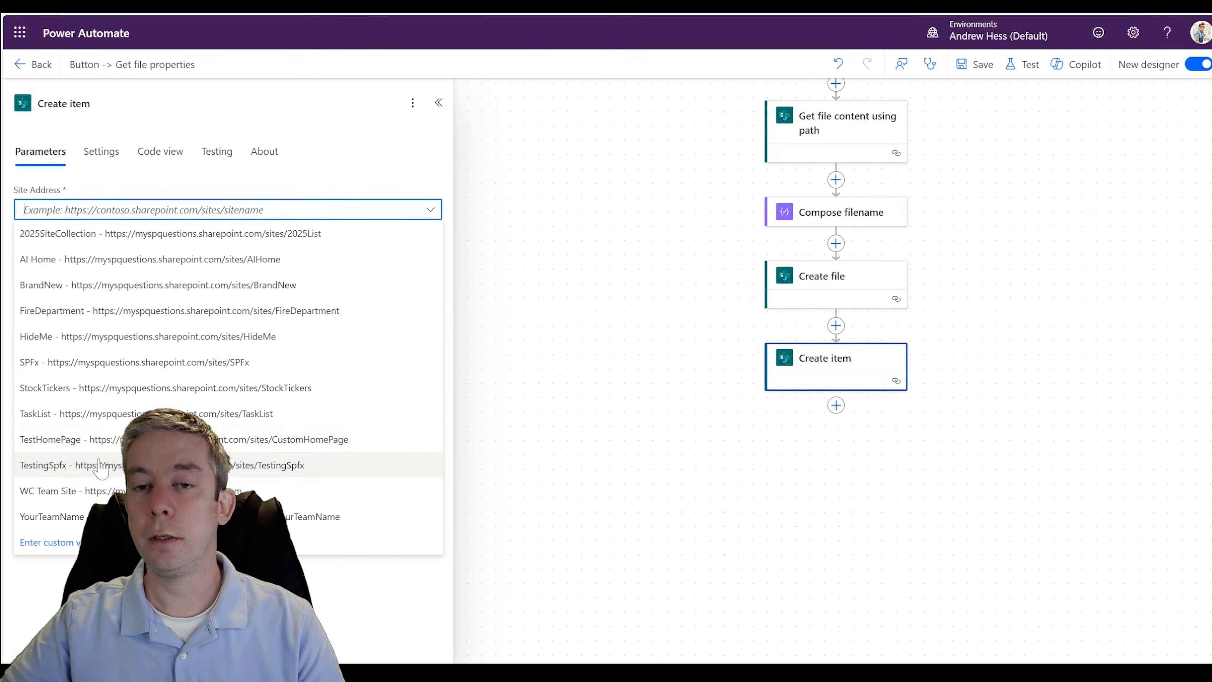
click(111, 439)
click(163, 254)
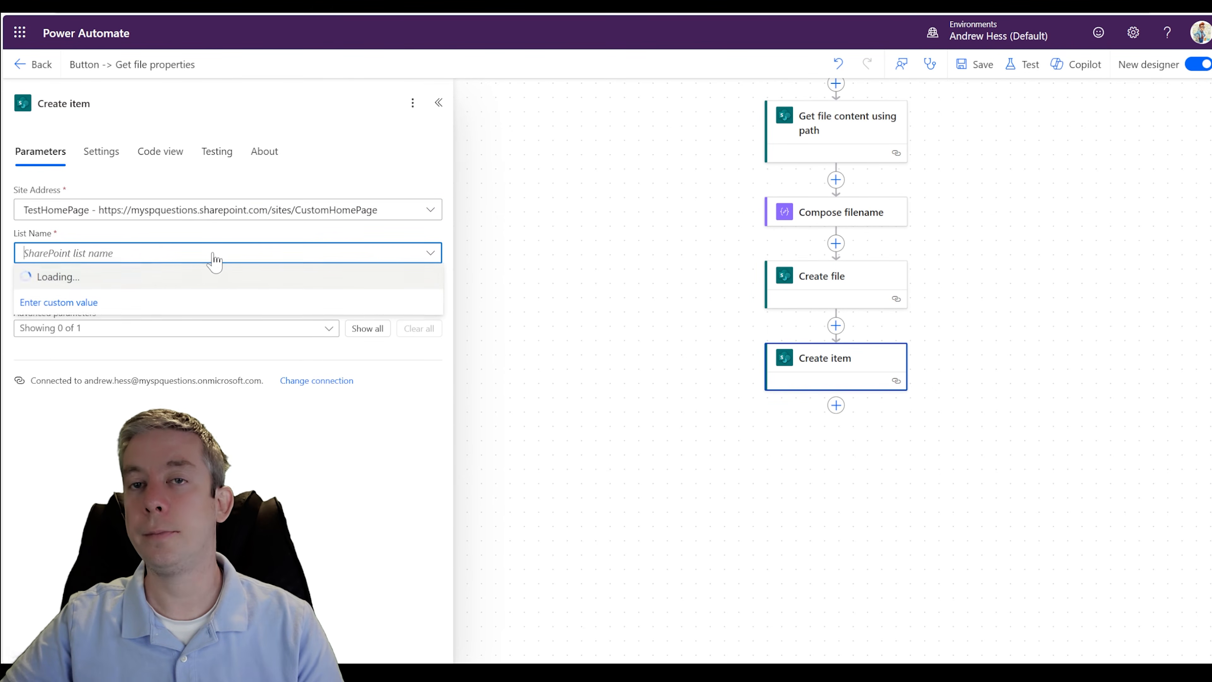
click(89, 280)
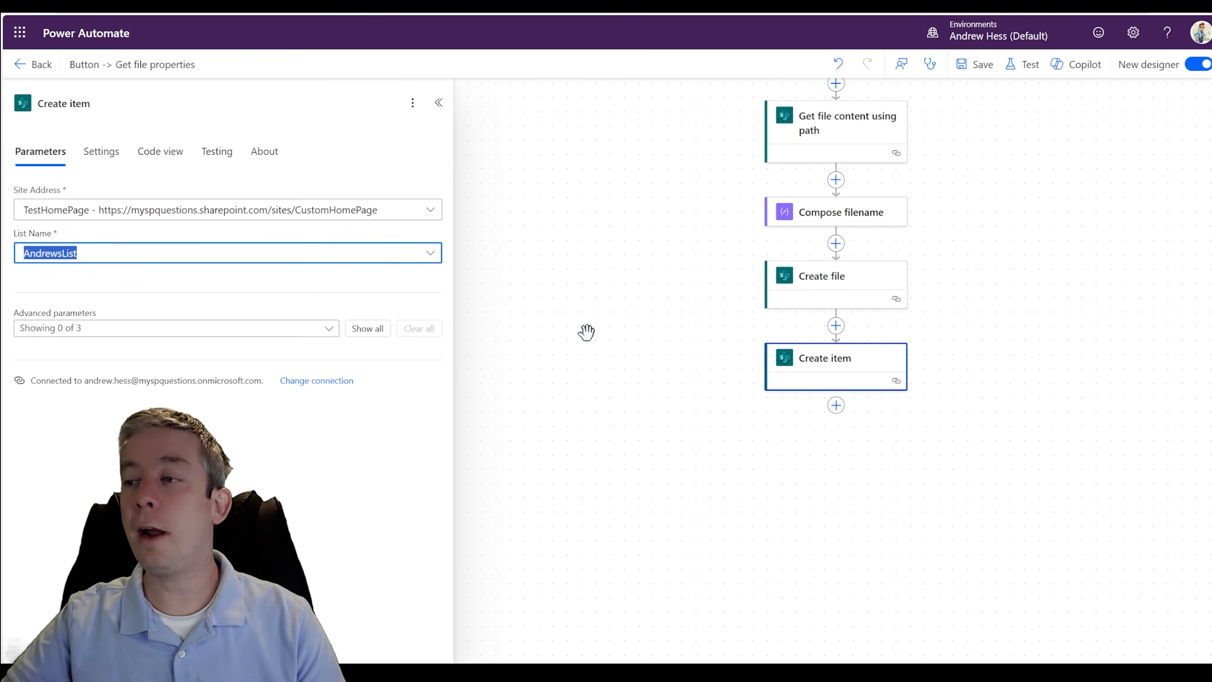
- Show all advanced parameters of Create item and set its Title to the Compose filename Outputs
click(362, 330)
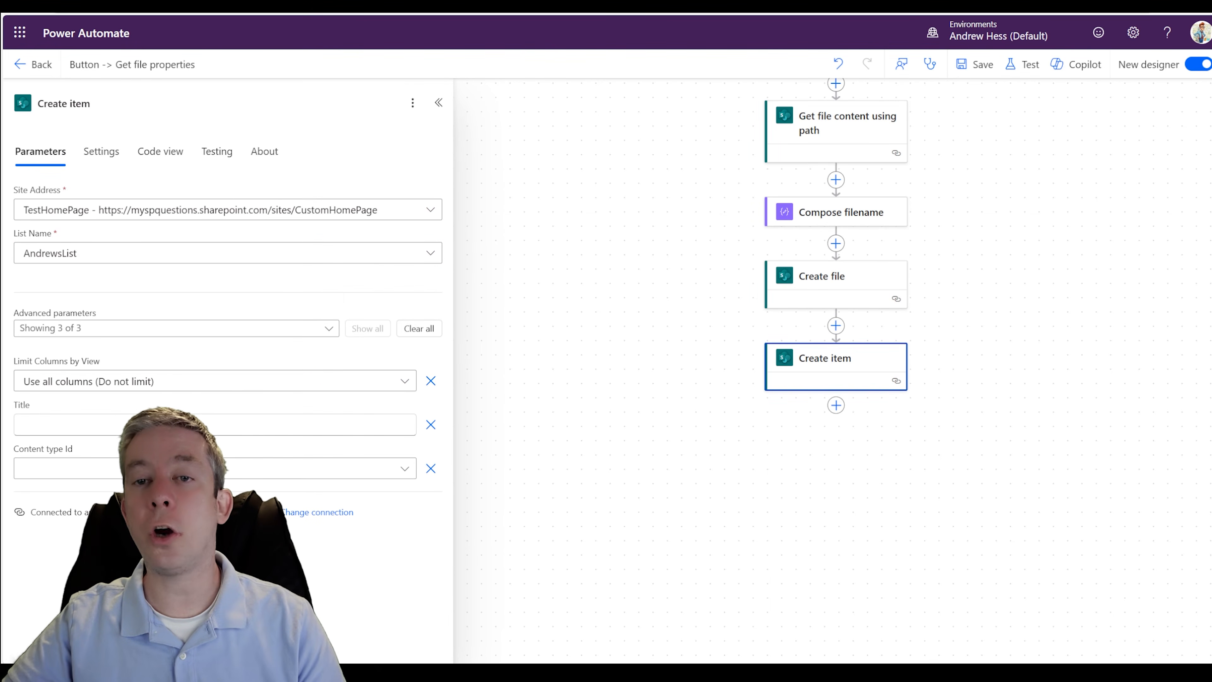
click(406, 427)
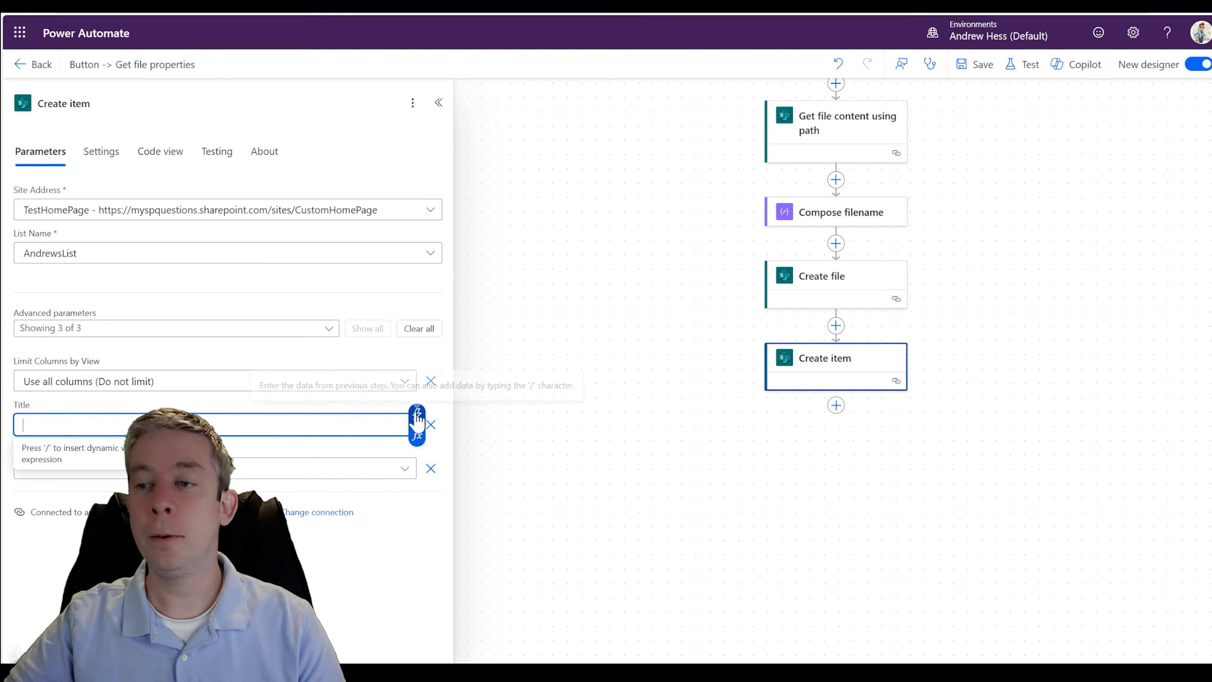
click(414, 426)
scroll(473, 414, down, 5)
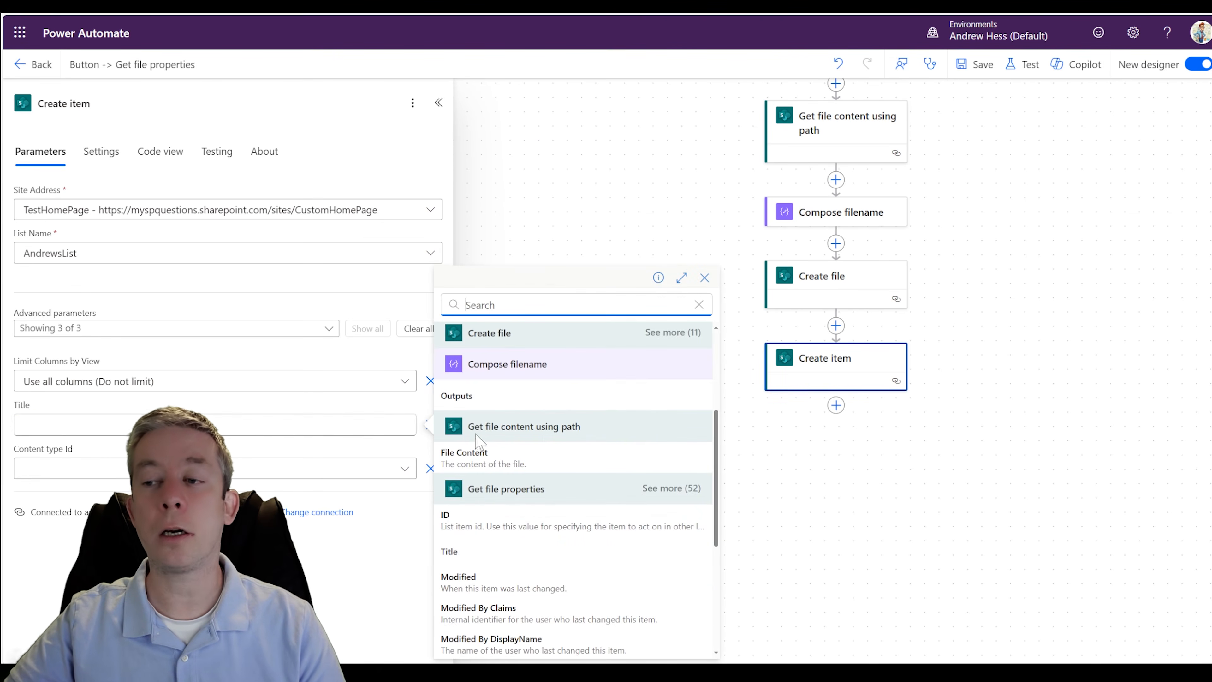
click(474, 403)
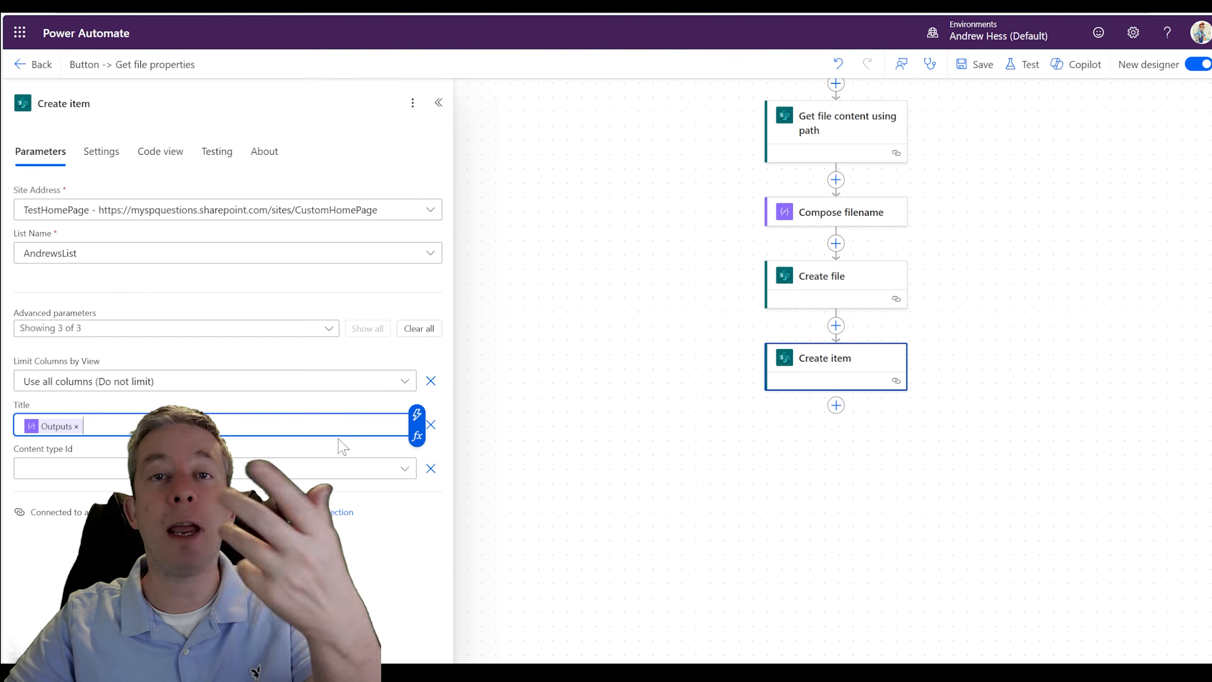
- Search the actions for attachment and add SharePoint's Add attachment action after Create item
drag(564, 396, 534, 354)
drag(830, 417, 735, 364)
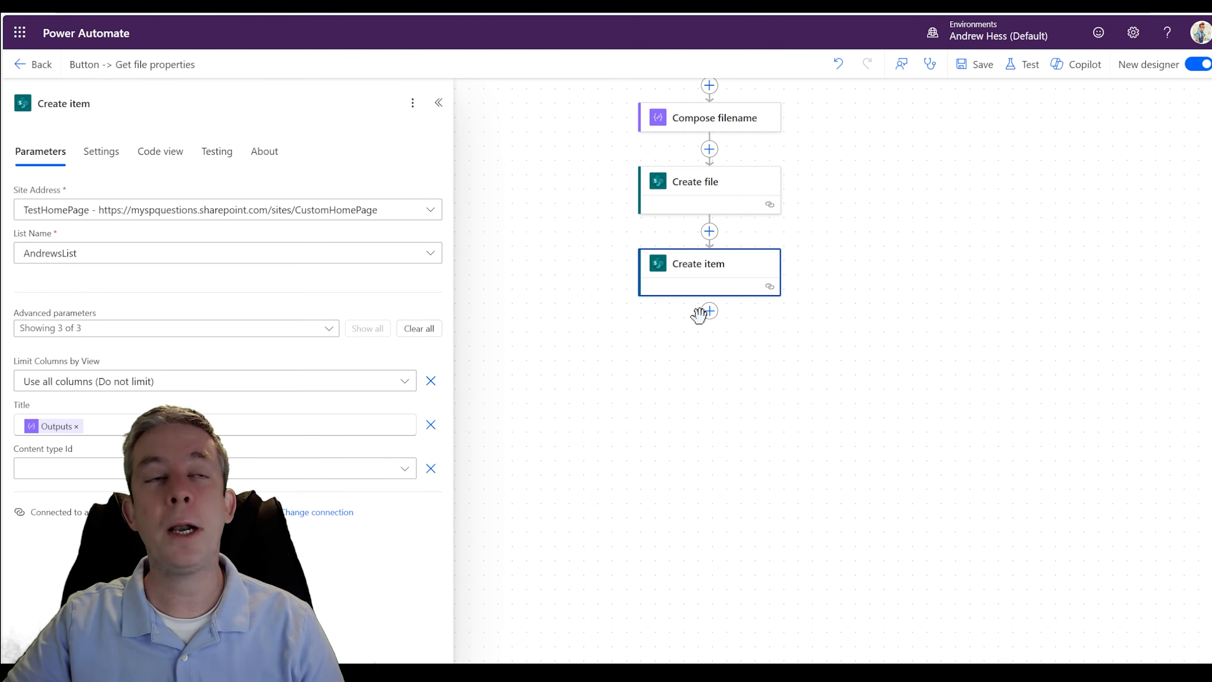
click(710, 315)
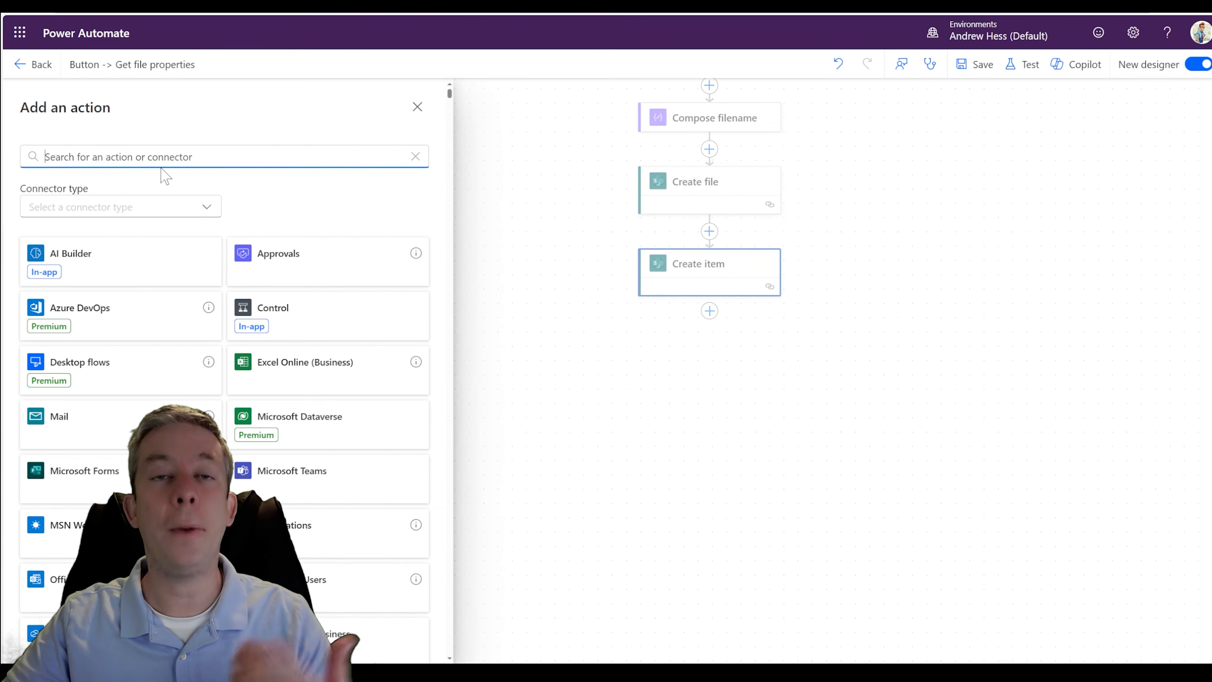
text(attachmen)
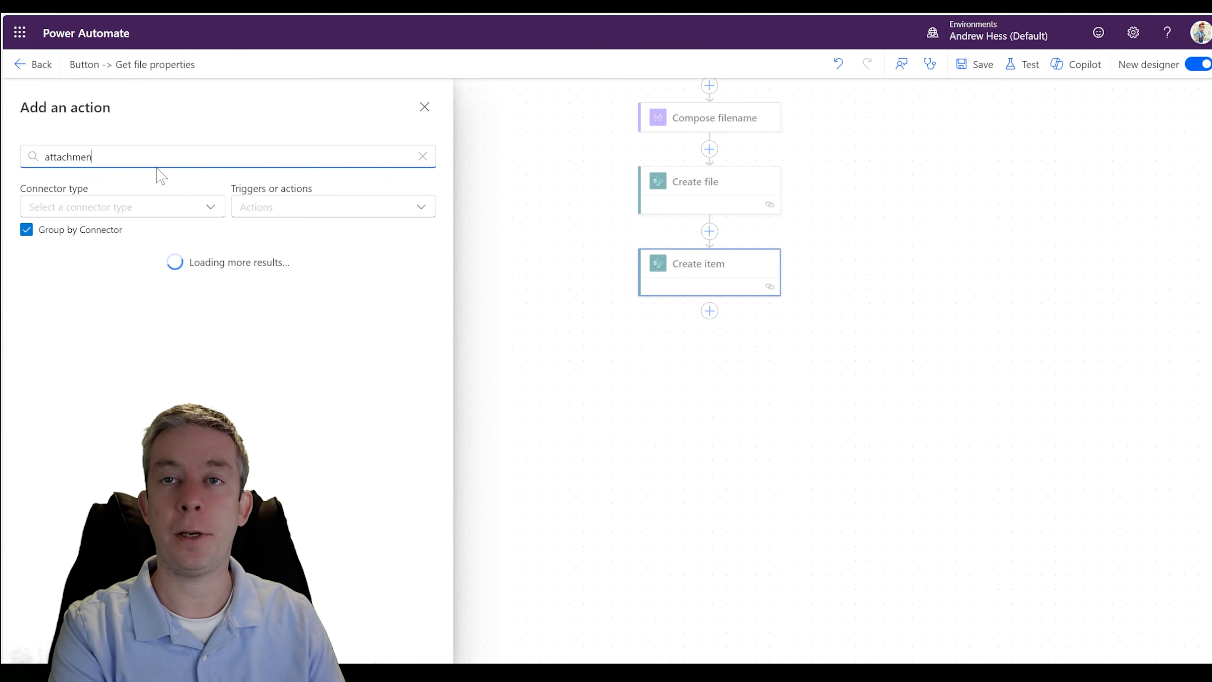
text(t)
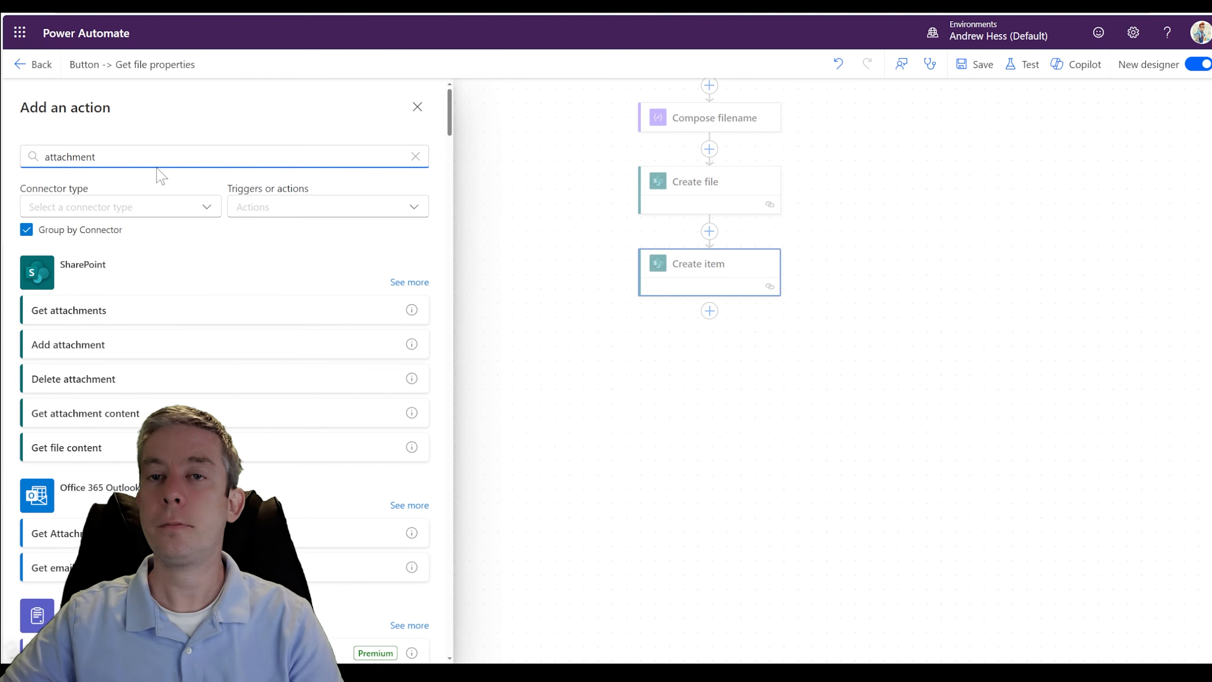
click(80, 347)
- Set the Add attachment action's site address to TestHomePage and its list name to AndrewsList
click(155, 216)
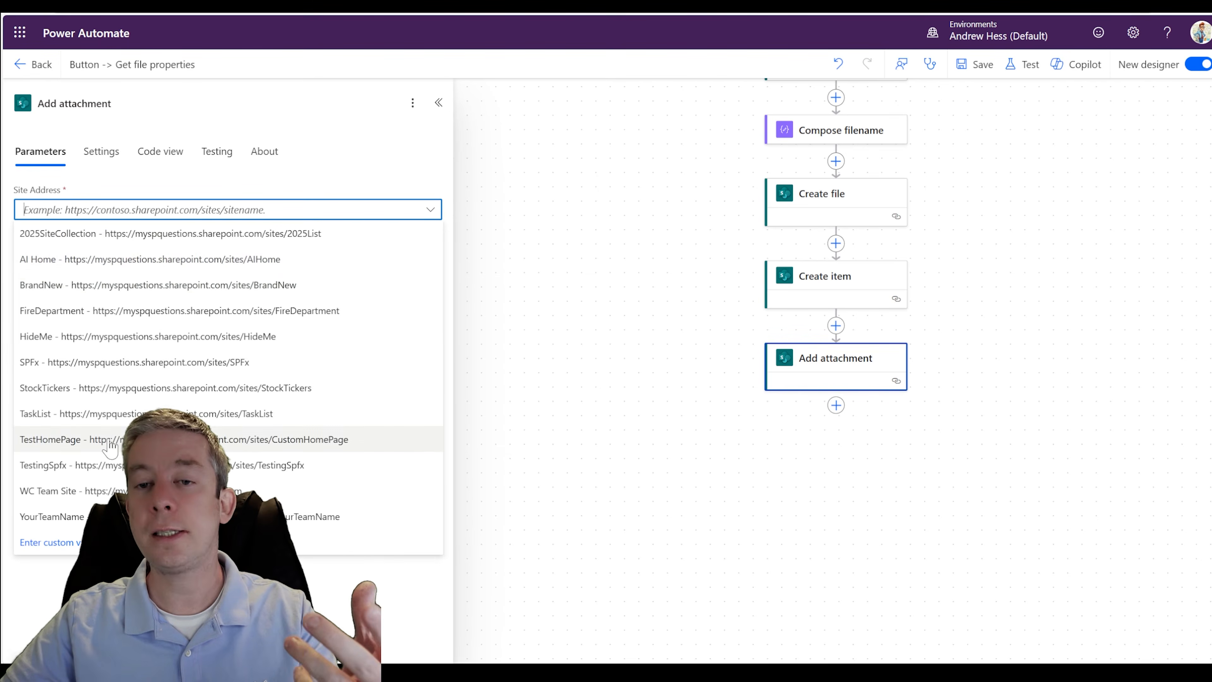
click(74, 439)
click(126, 254)
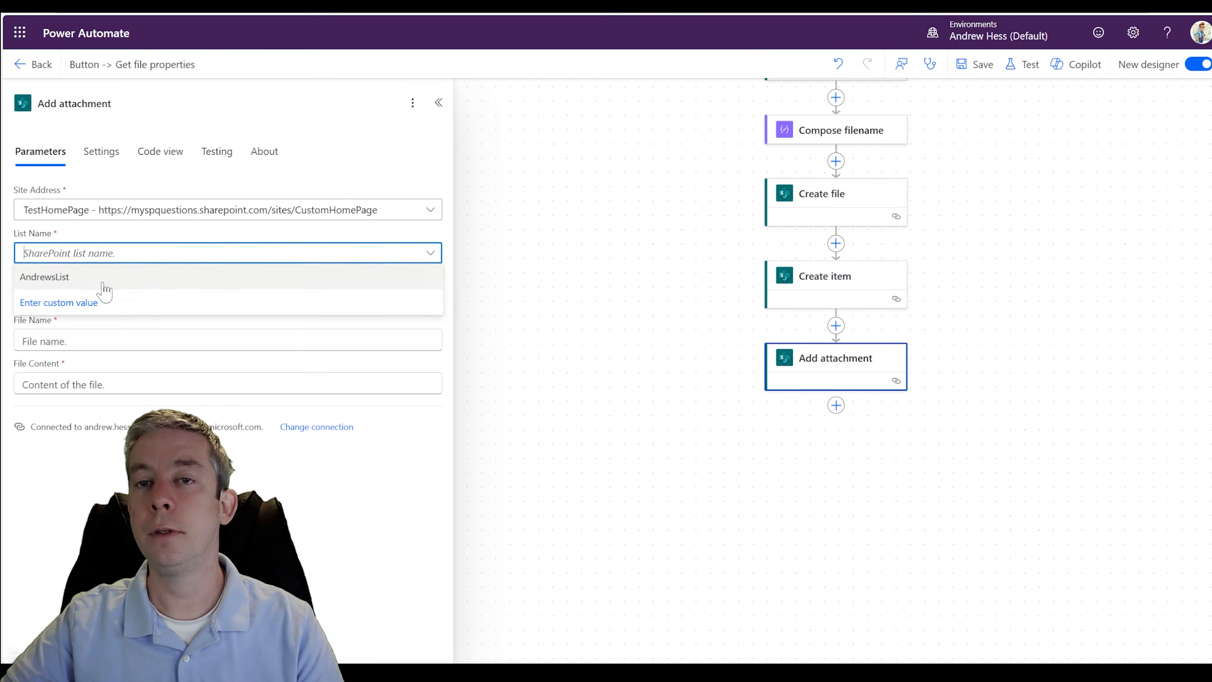
click(102, 282)
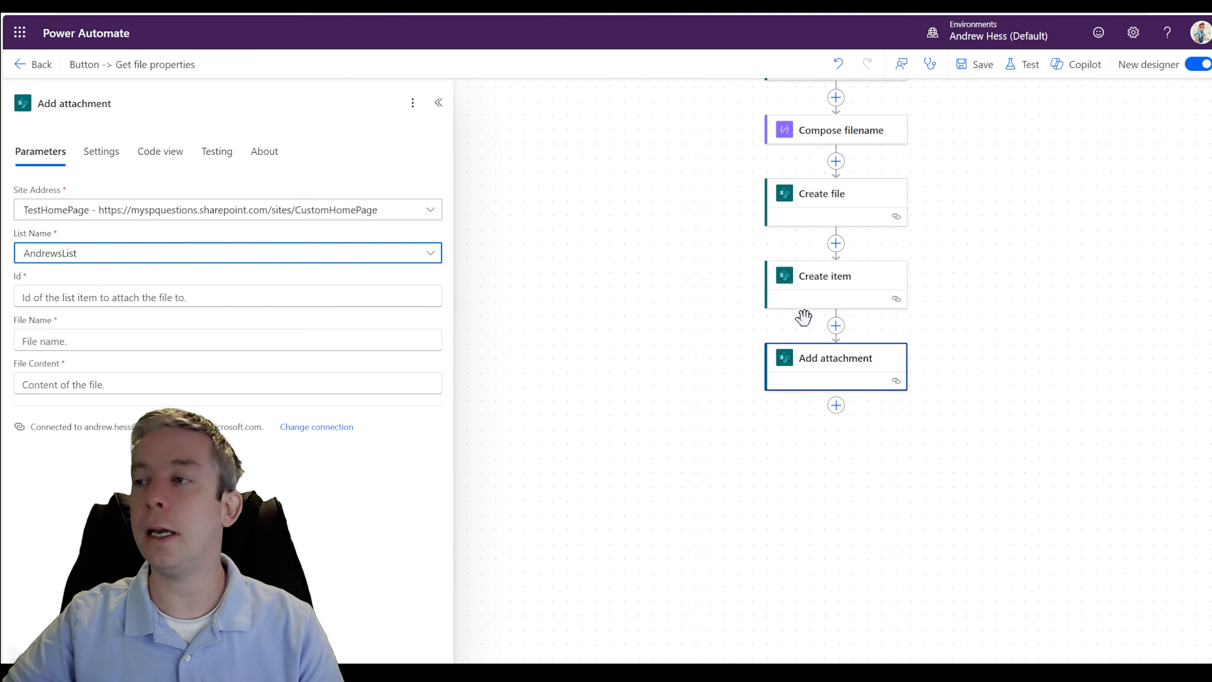
drag(690, 324, 527, 311)
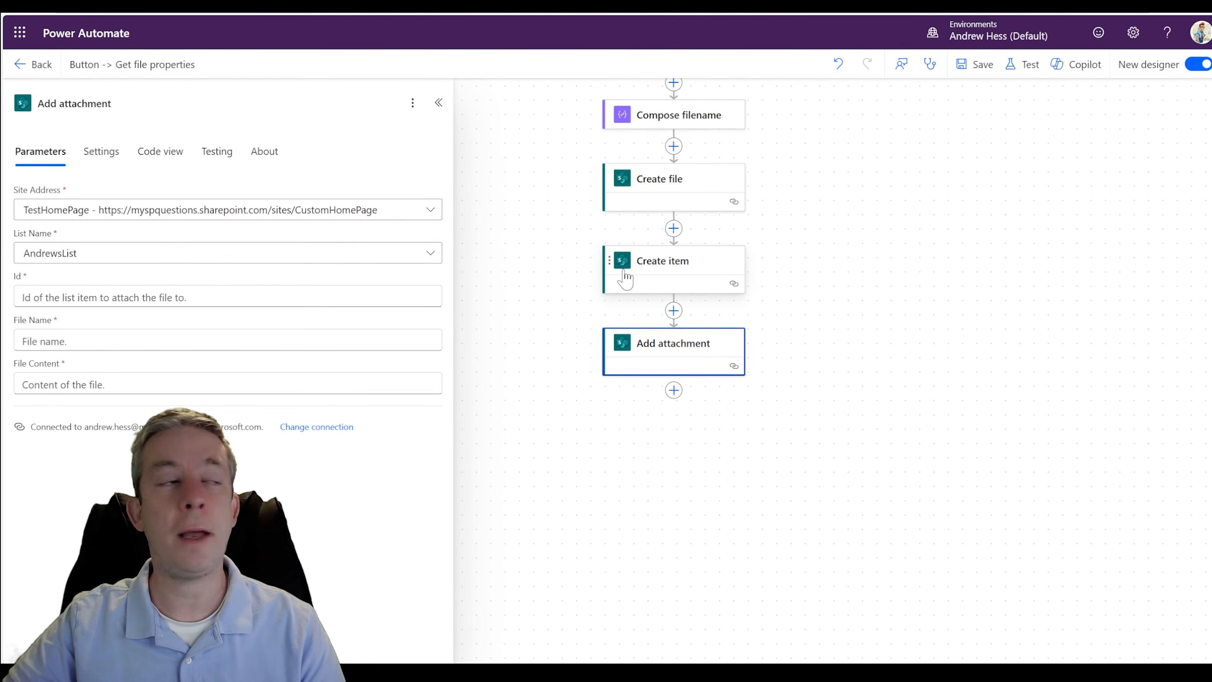
- Set the Add attachment Id to the Create item ID and its File Name to the Compose filename Outputs
click(410, 297)
click(443, 290)
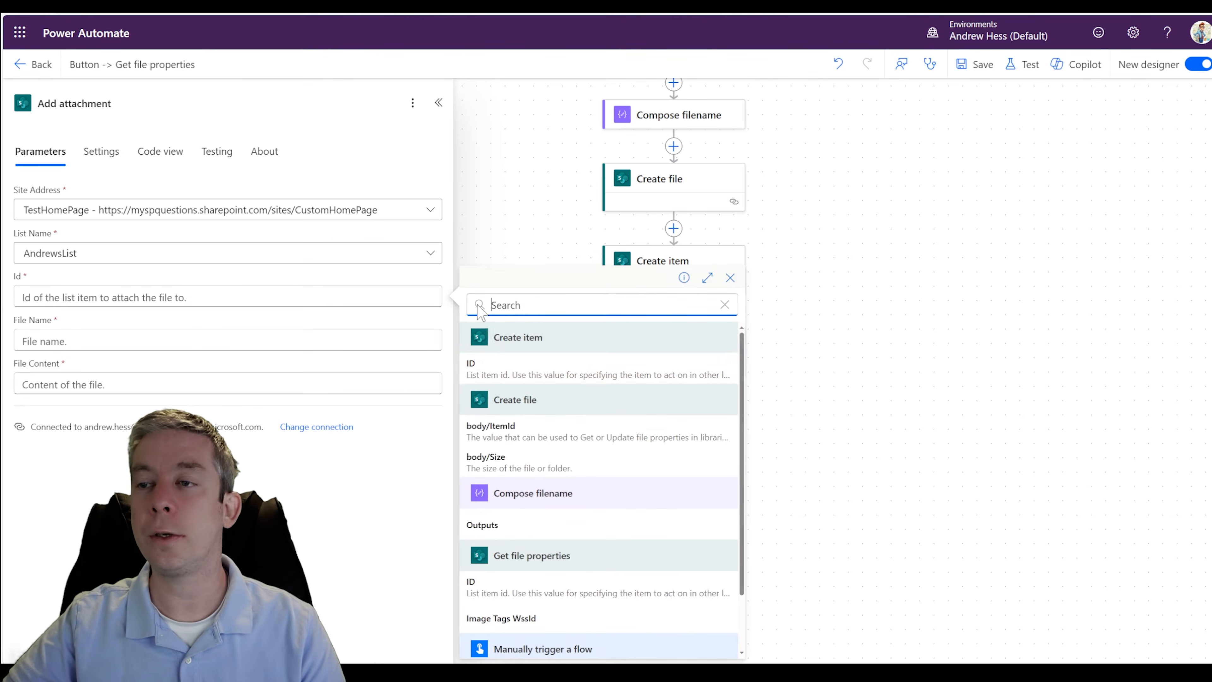
click(479, 373)
click(193, 341)
click(442, 329)
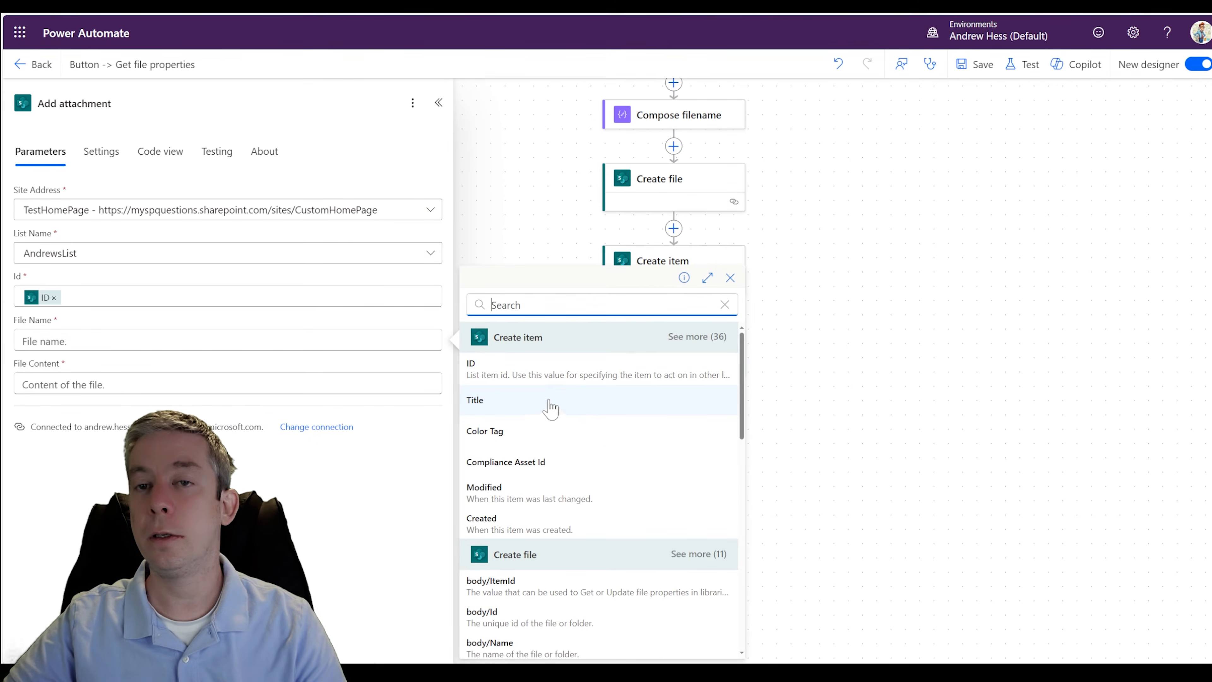
scroll(579, 382, down, 4)
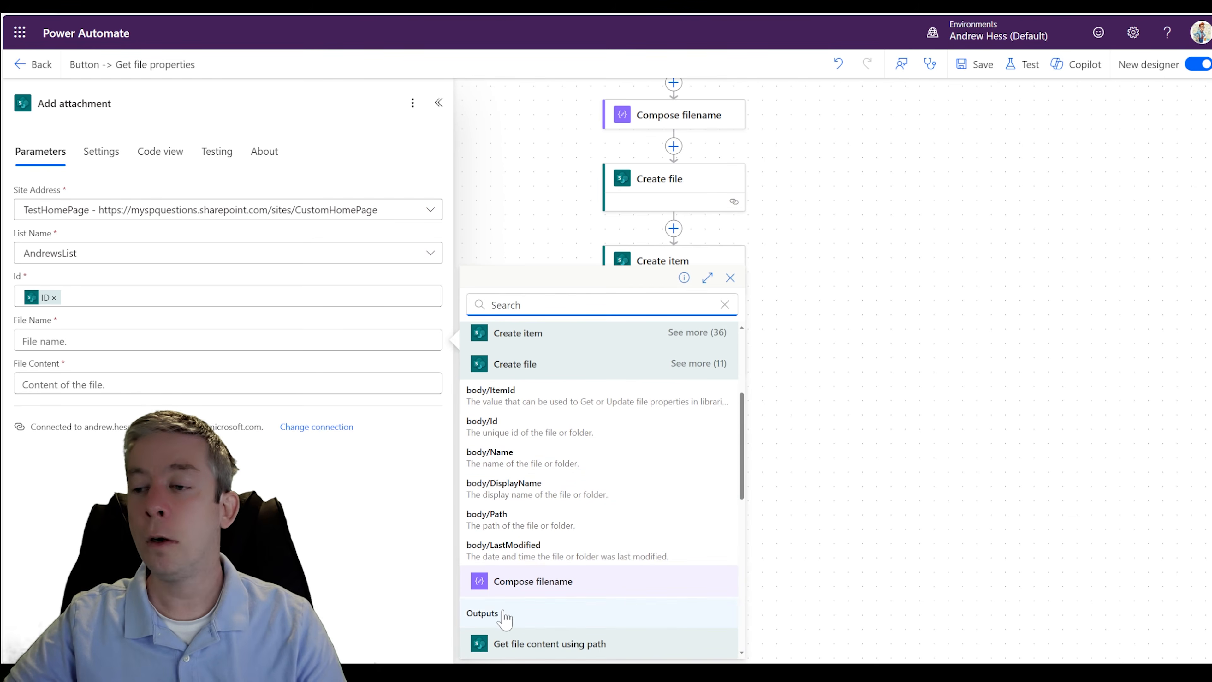
click(483, 613)
- Set the Add attachment File Content to the File Content from Get file content using path
click(436, 385)
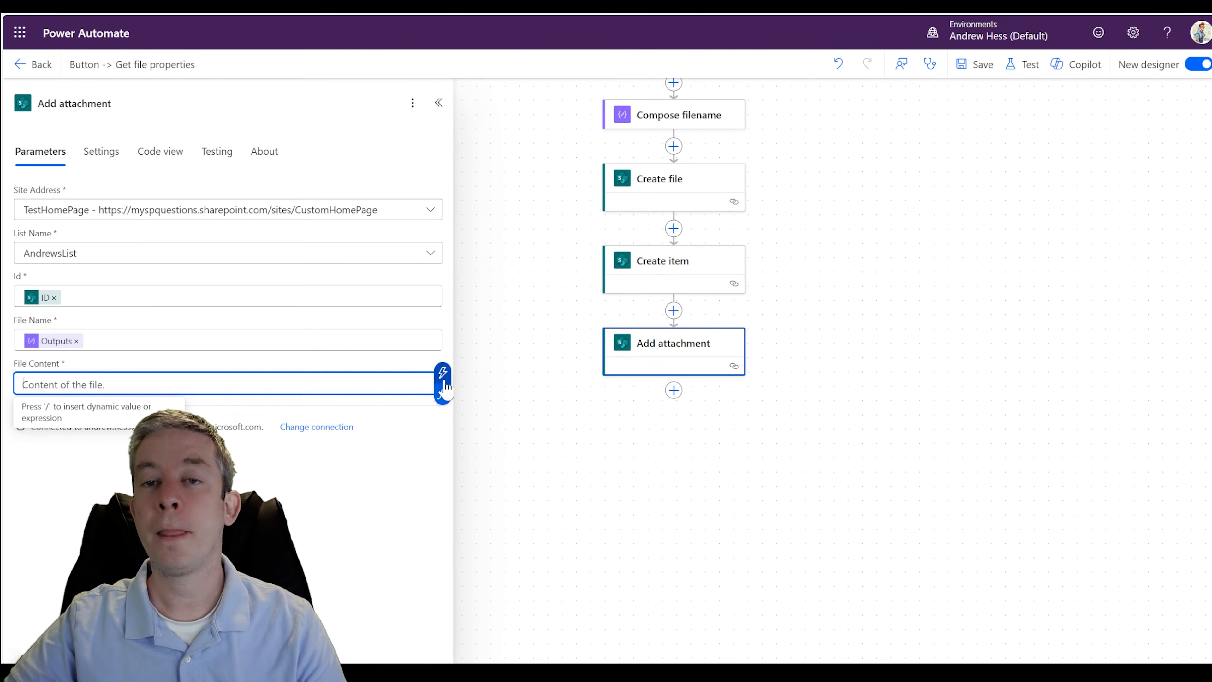
click(443, 373)
scroll(542, 472, down, 4)
scroll(540, 472, down, 4)
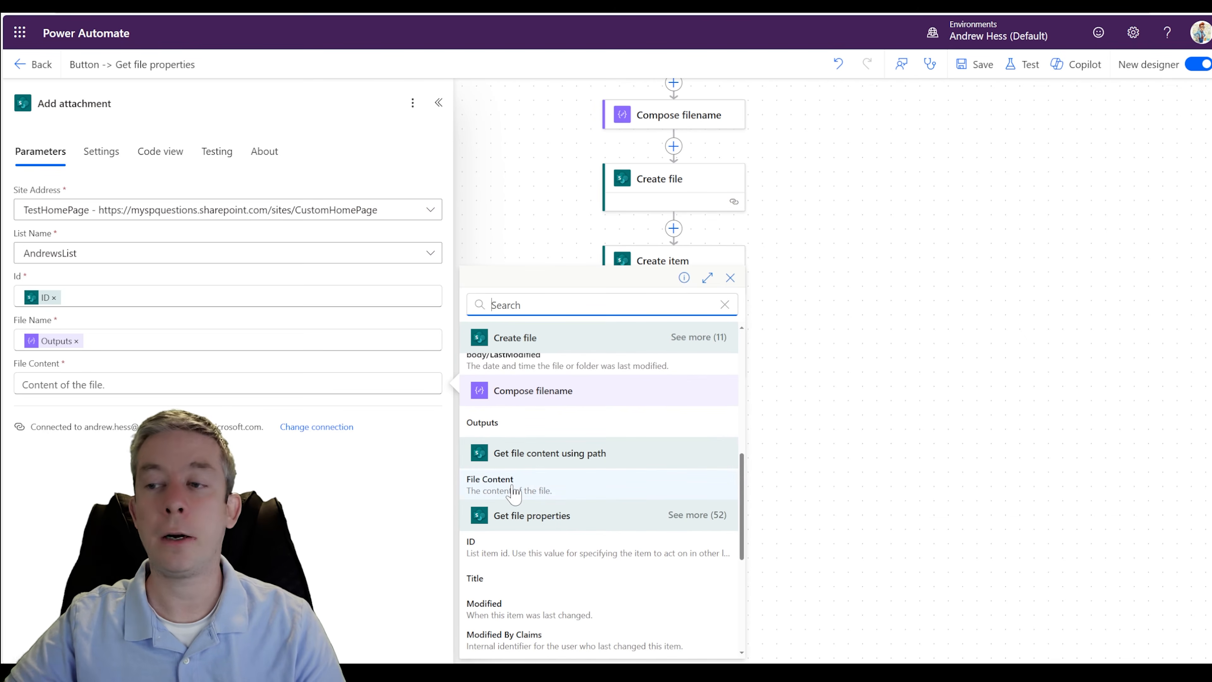
click(507, 482)
- Save the flow, run a test of it, and follow the run through to the Add attachment action
click(985, 69)
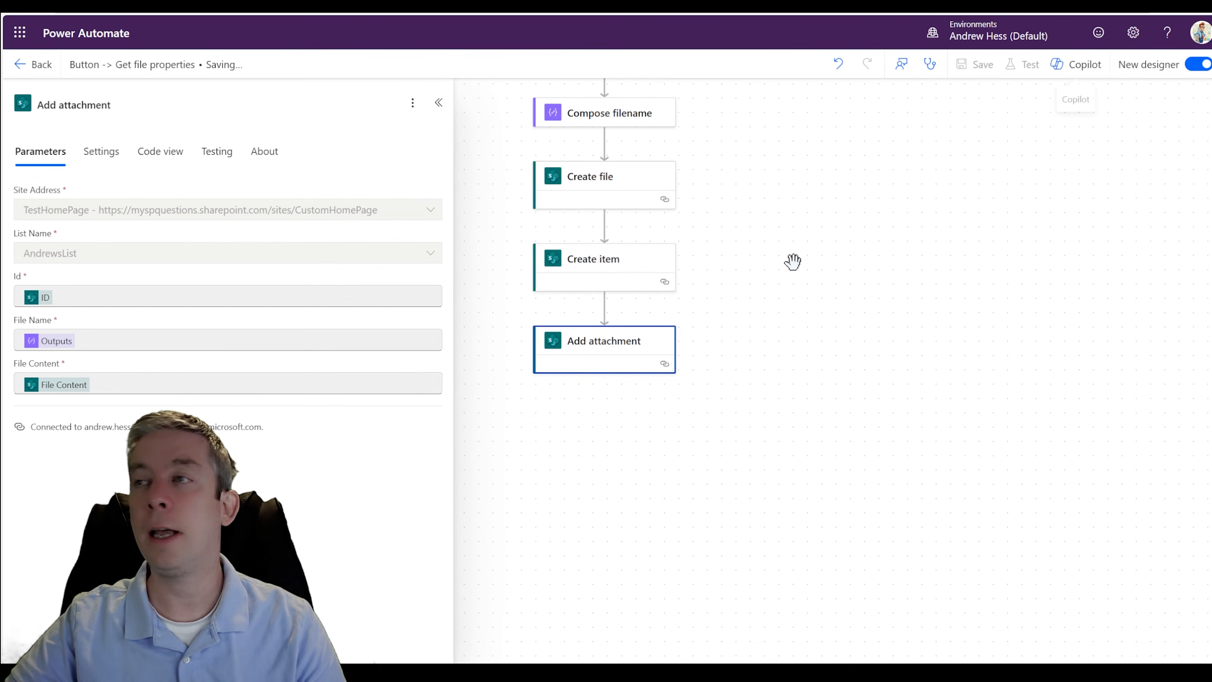
click(1024, 64)
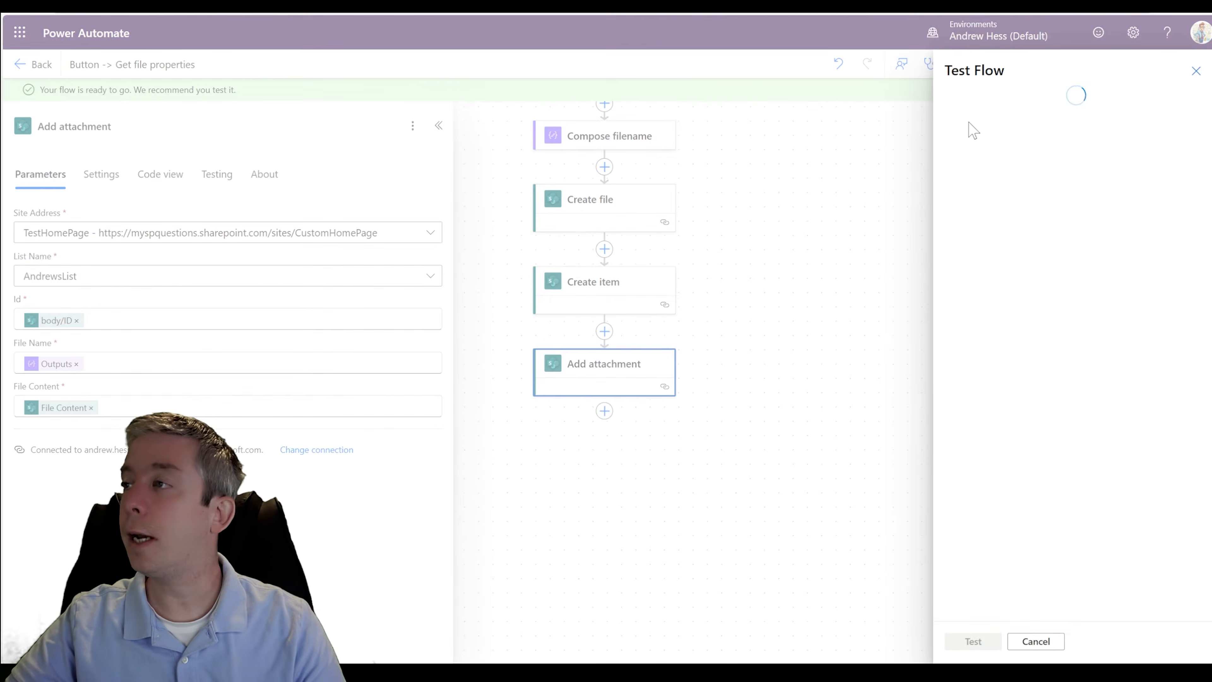
click(964, 645)
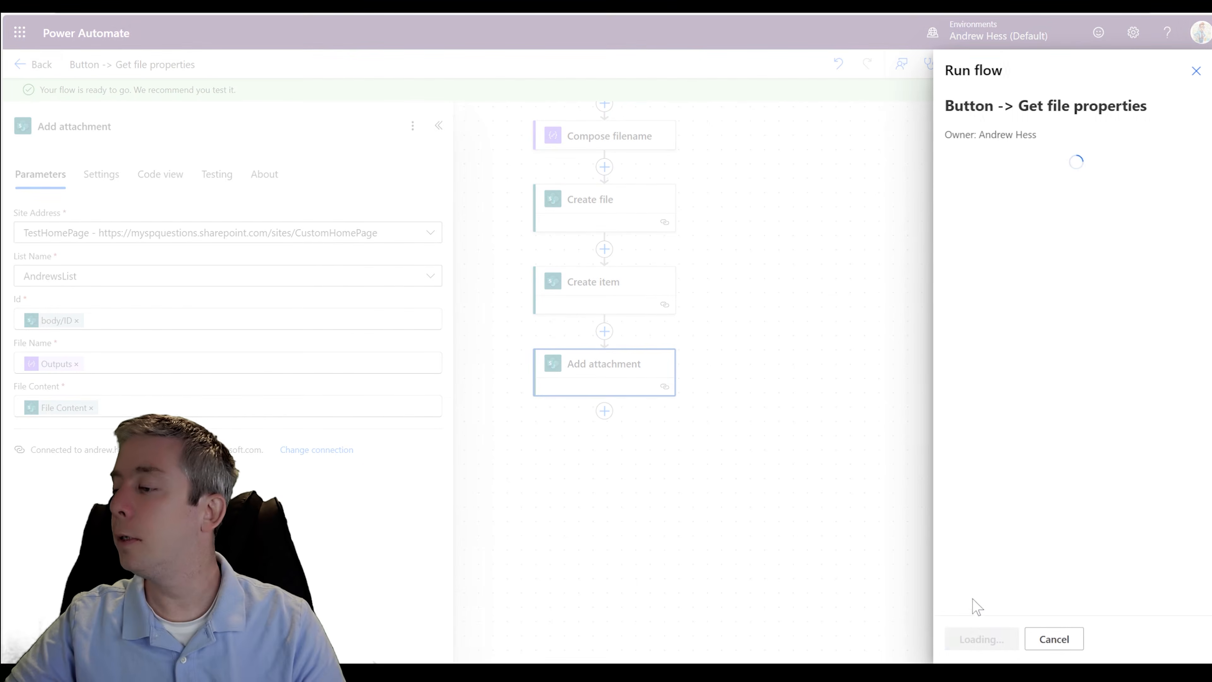
click(973, 642)
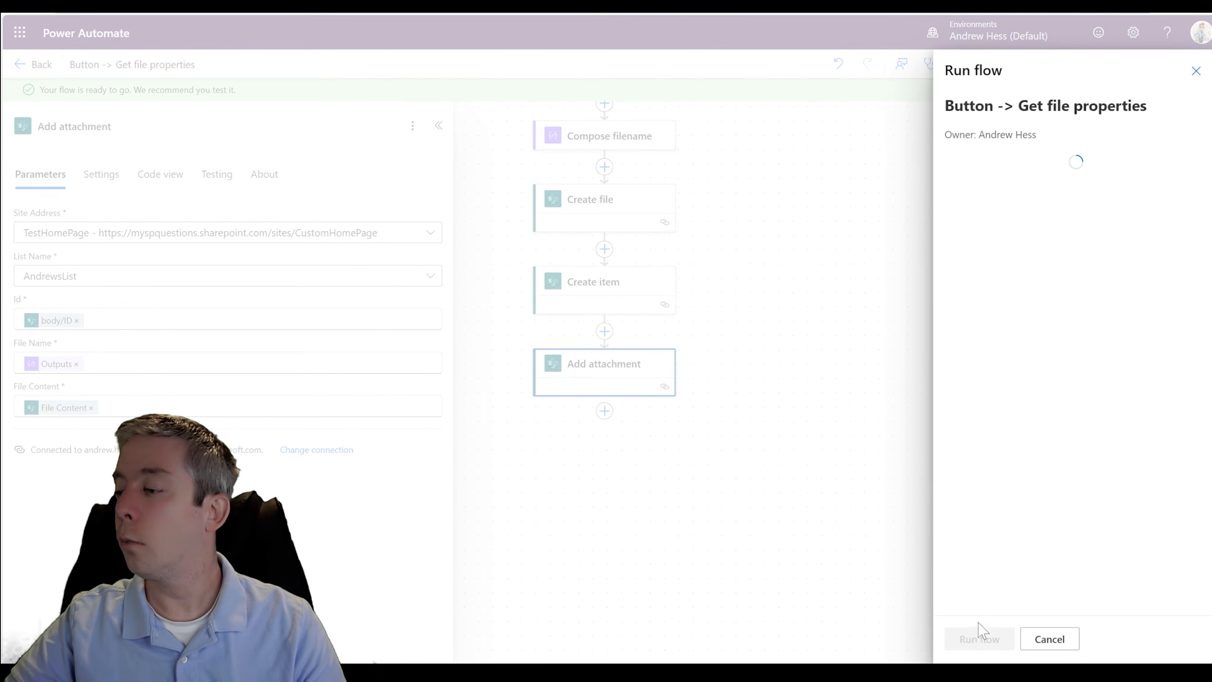
click(972, 639)
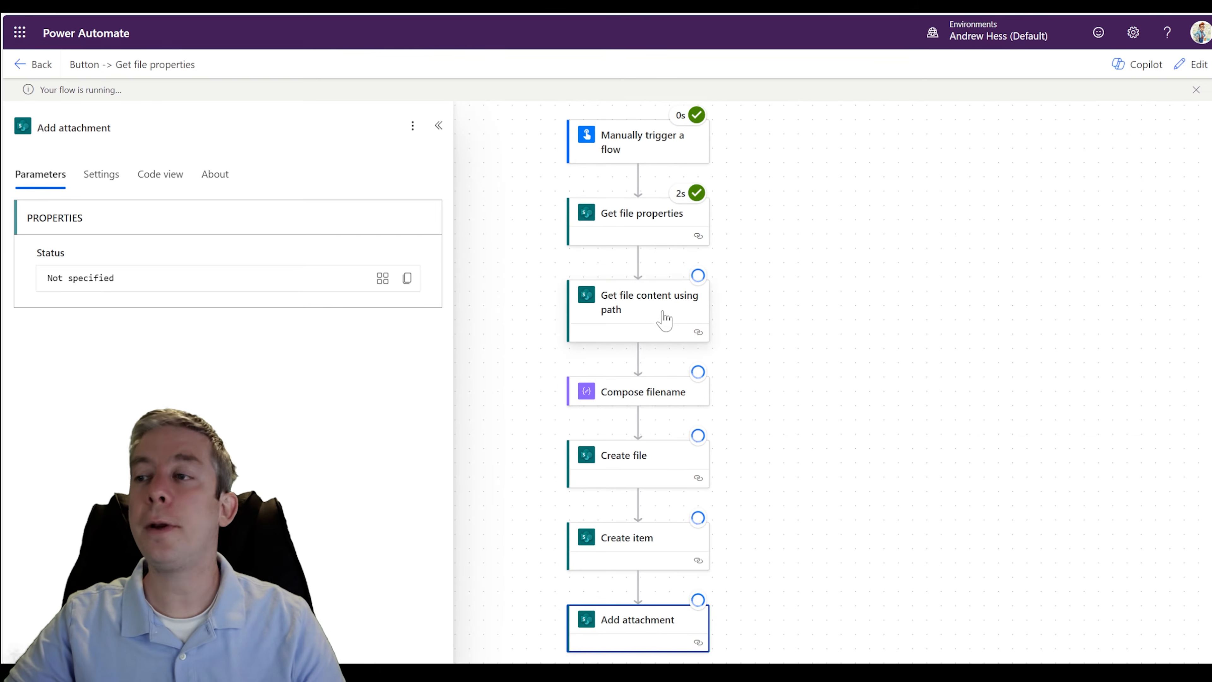
scroll(826, 392, down, 3)
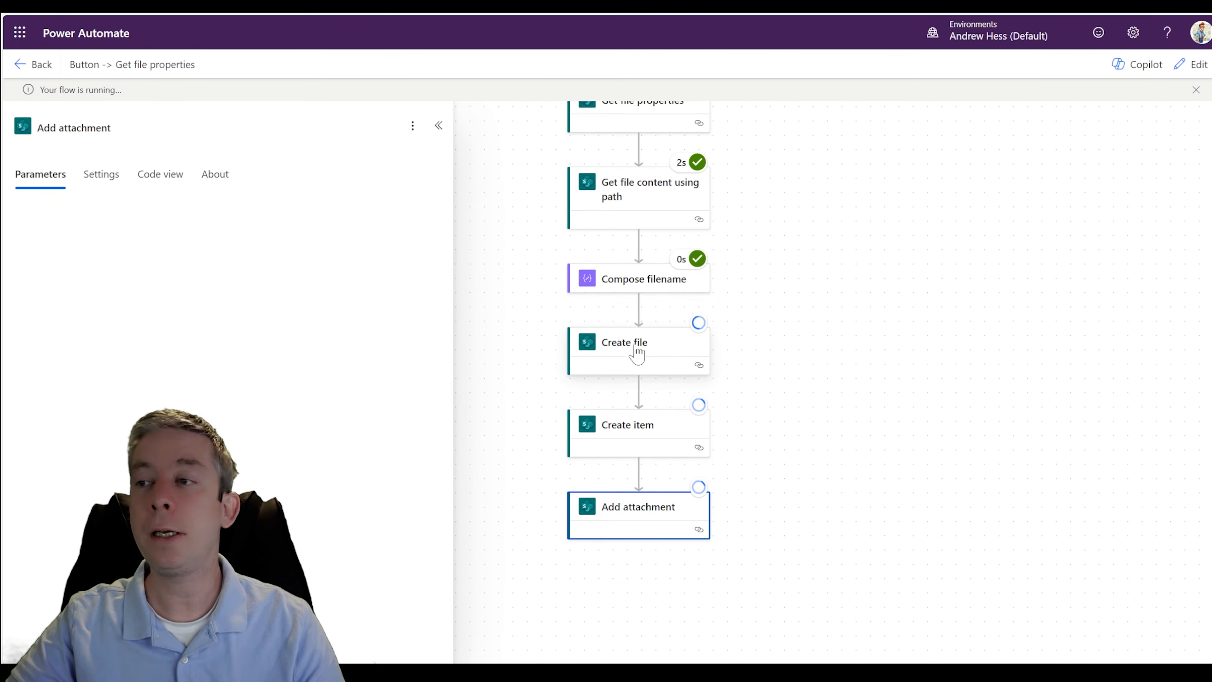
scroll(635, 343, down, 2)
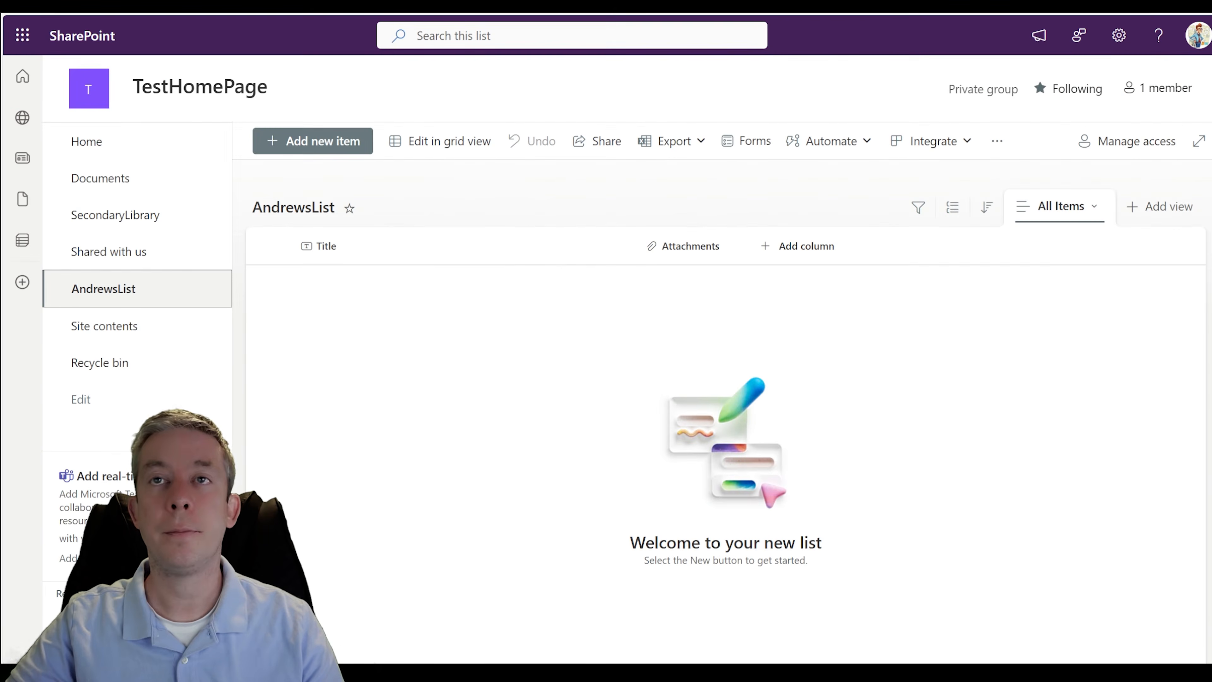
- Check the new item in the SharePoint AndrewsList list and view its attached image at a reduced zoom
click(33, 11)
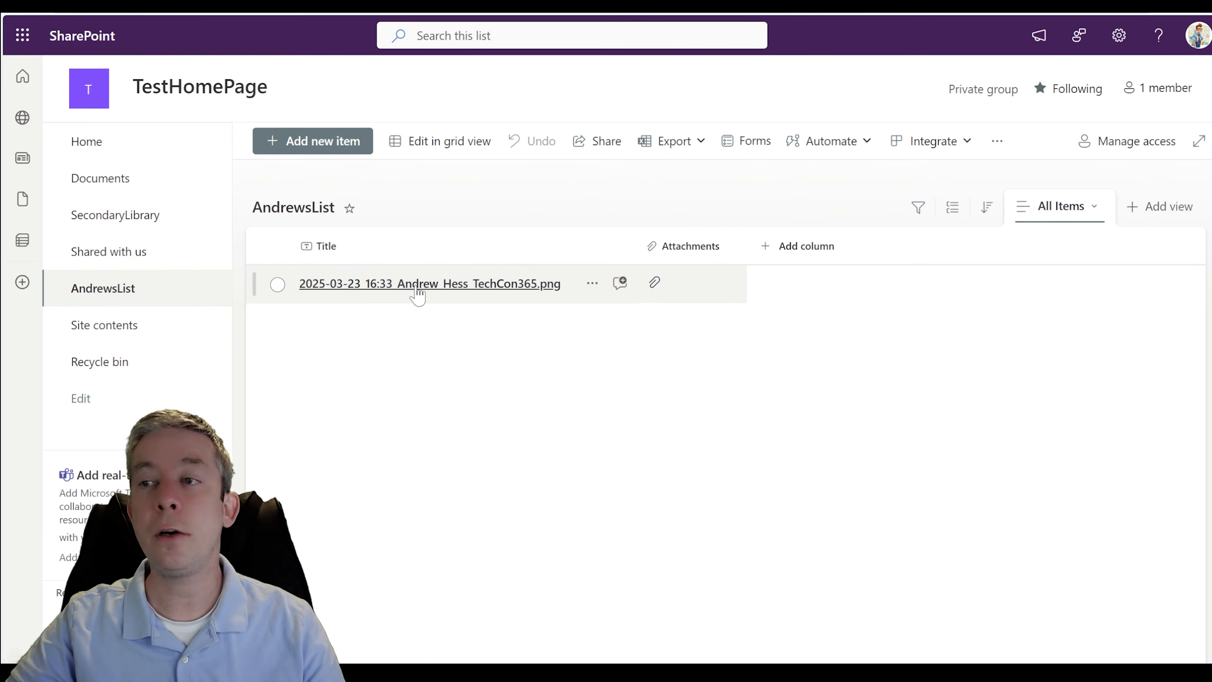
click(478, 285)
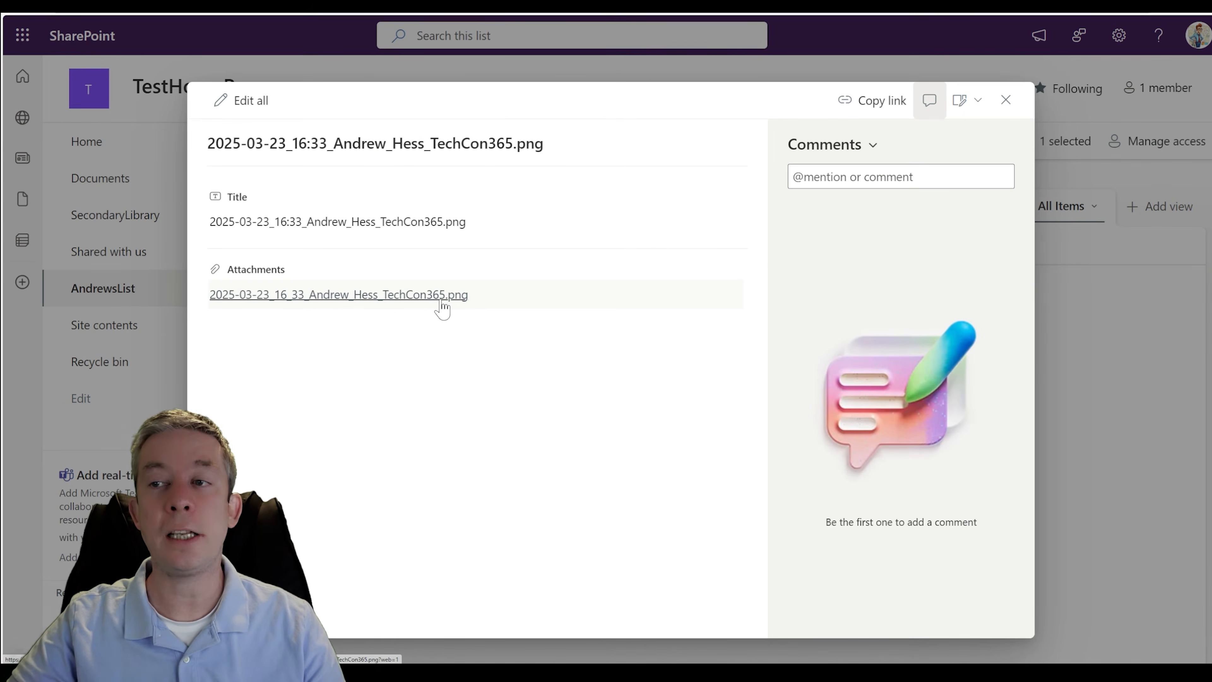
click(387, 297)
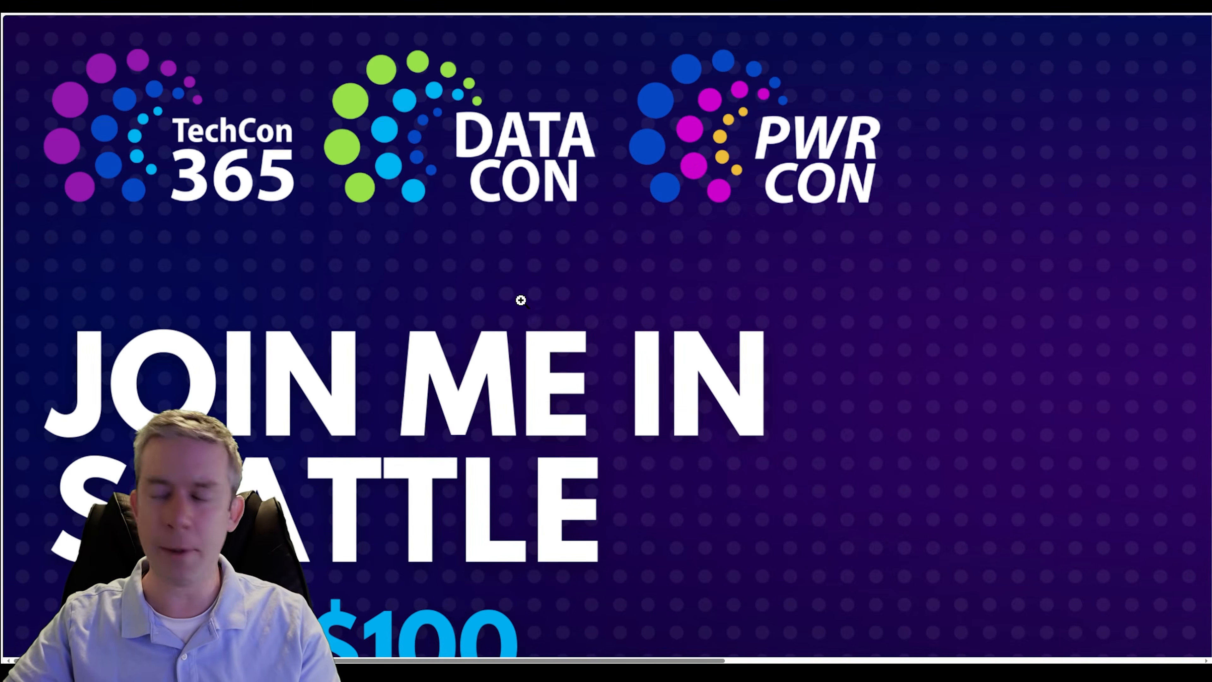
key(ctrl+minus)
key(ctrl+minus)
key(ctrl+minus)
key(ctrl+minus)
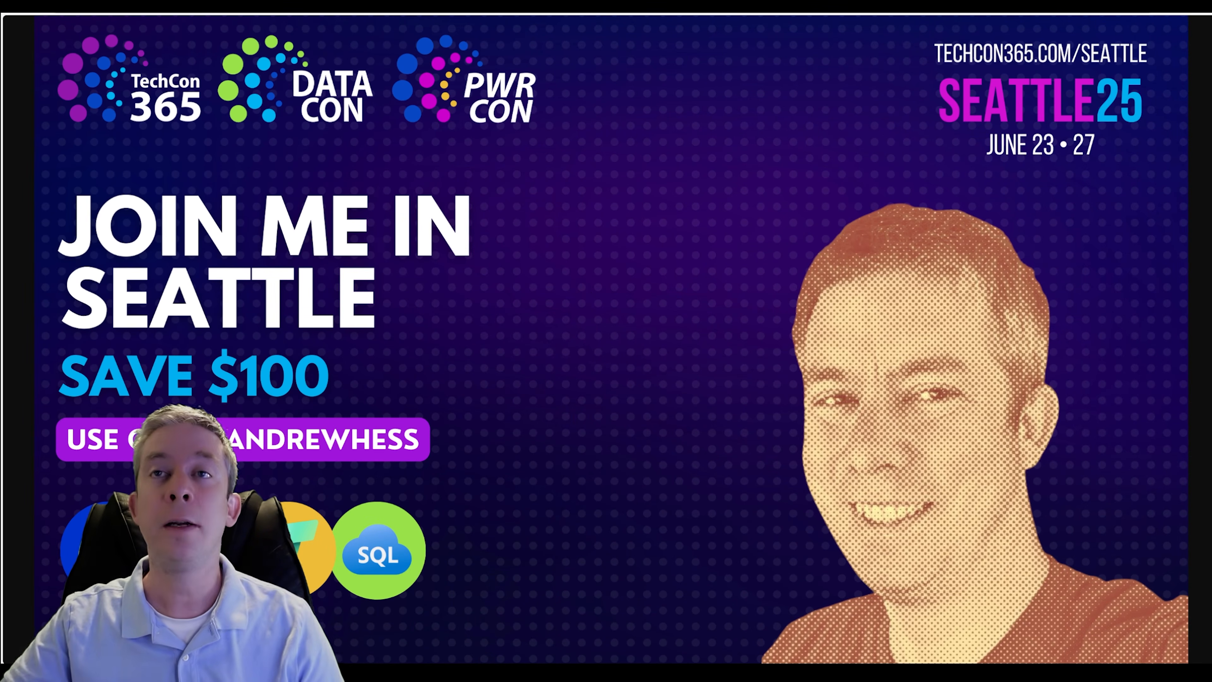
key(ctrl+w)
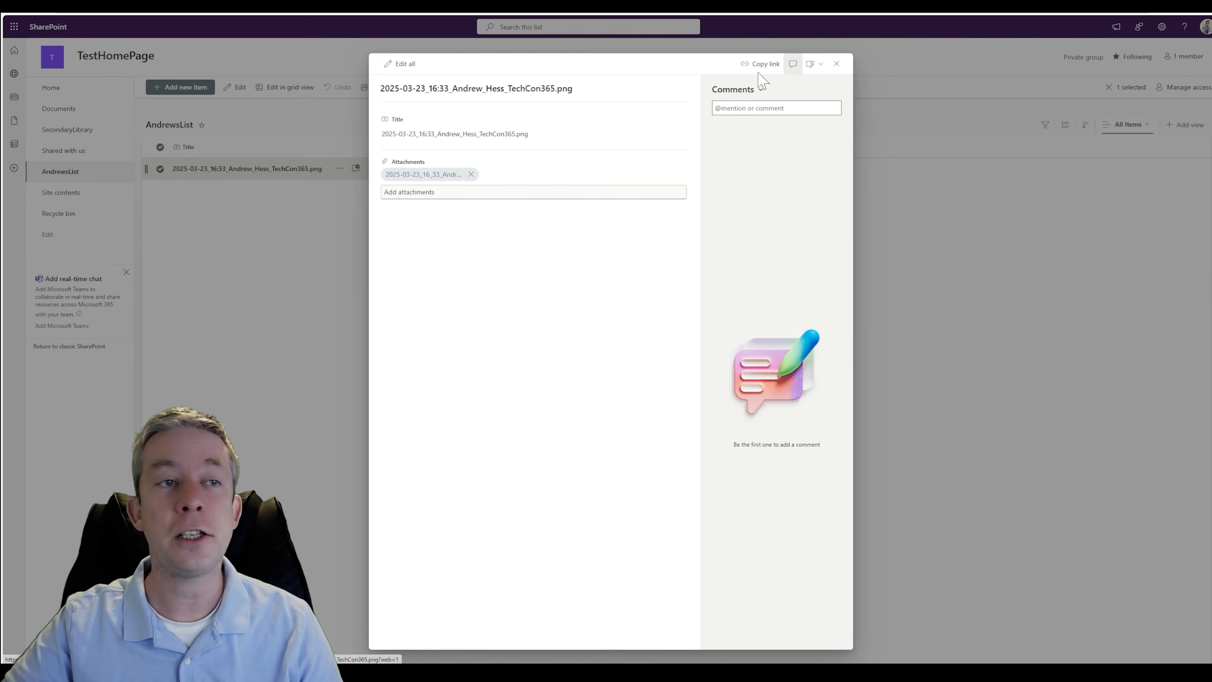
click(836, 64)
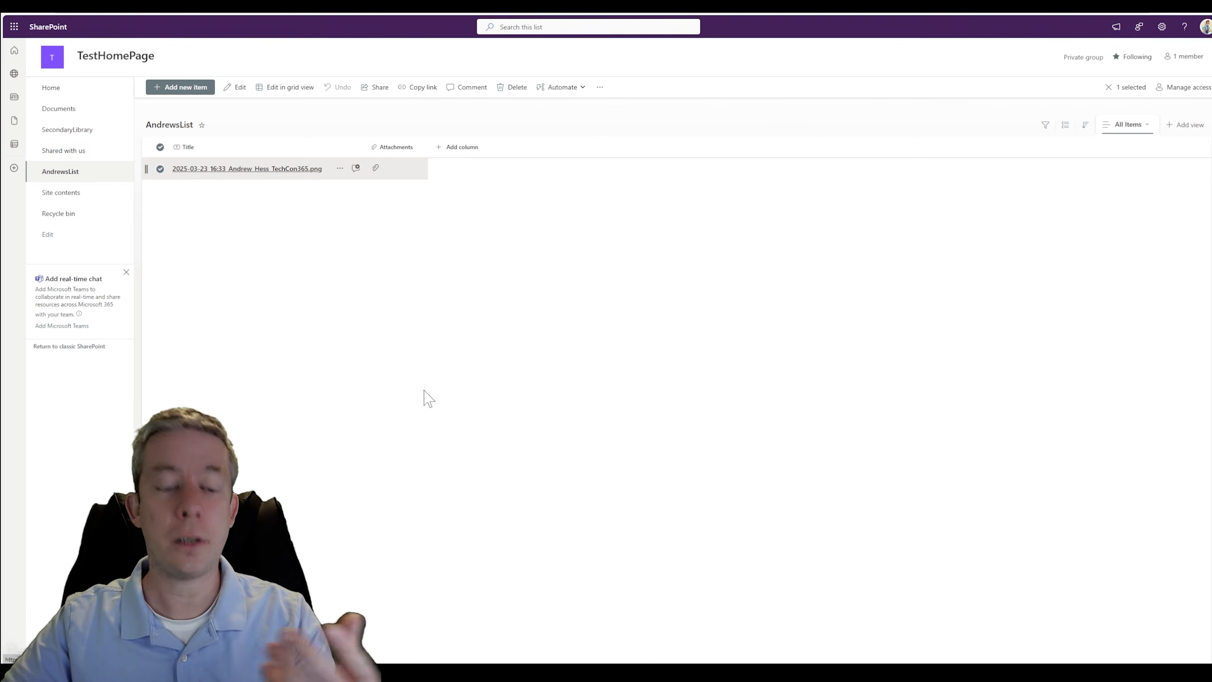
- Check the SecondaryLibrary for the newly created 16_33 PNG file and preview its image
click(425, 379)
key(ctrl+plus)
key(ctrl+plus)
key(ctrl+plus)
key(ctrl+plus)
click(128, 231)
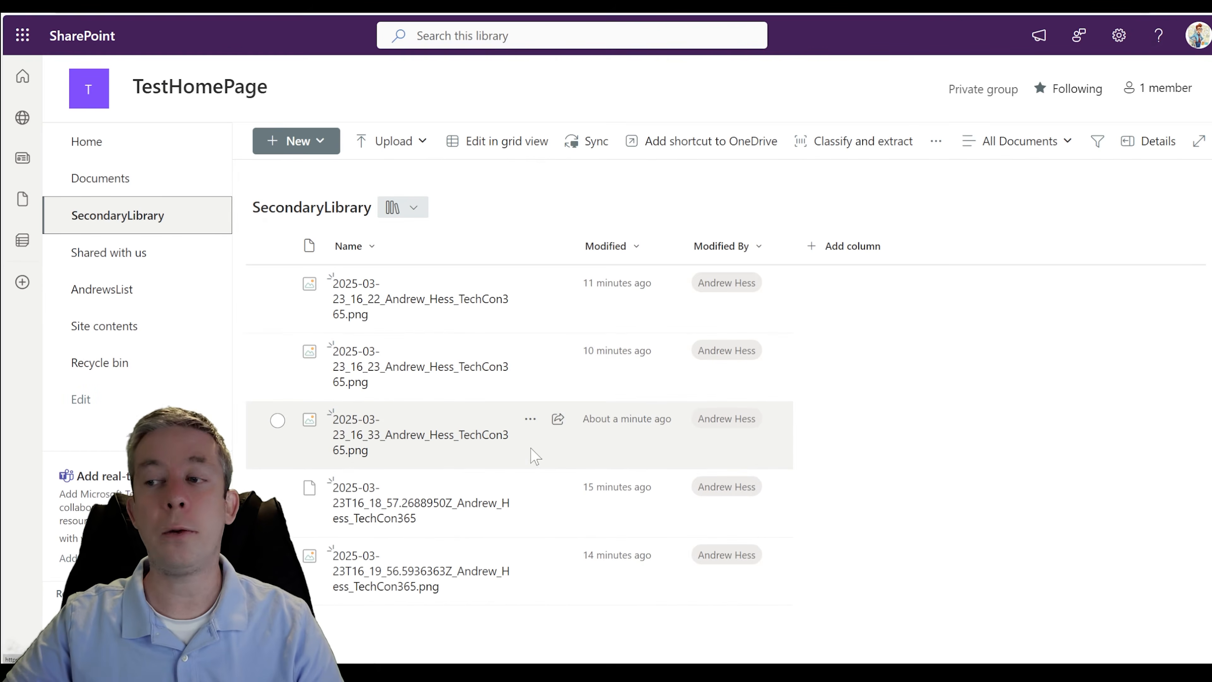
click(732, 640)
key(F5)
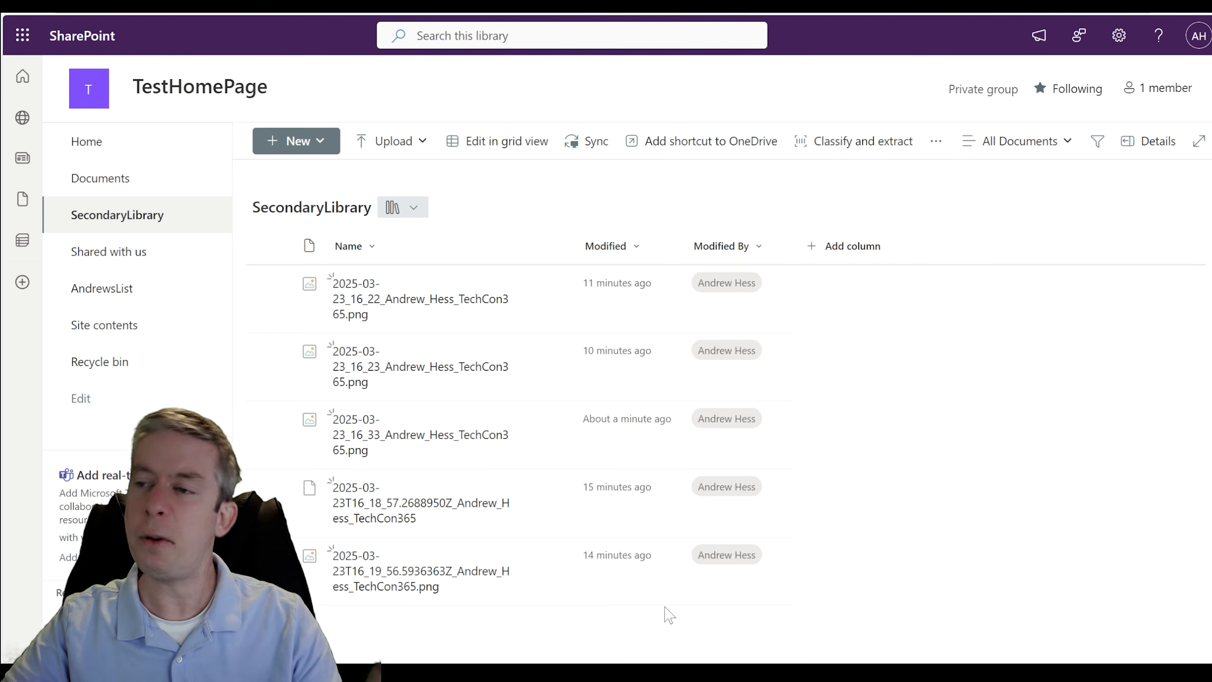
mouse_move(391, 451)
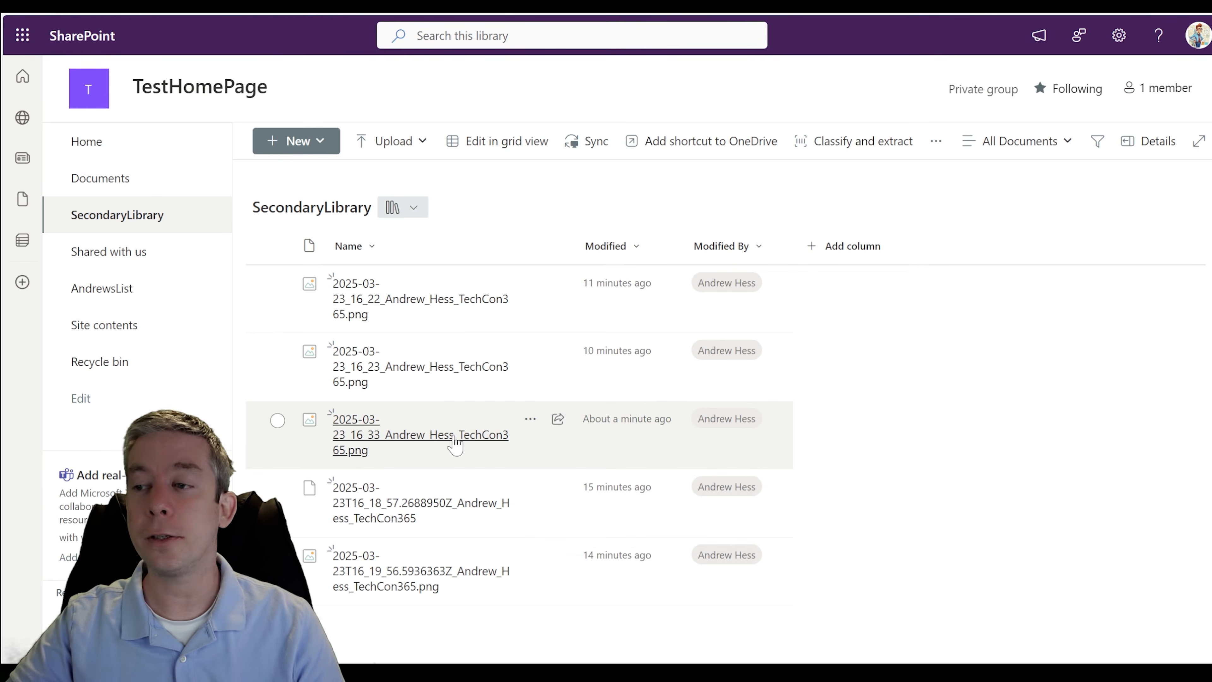
click(428, 444)
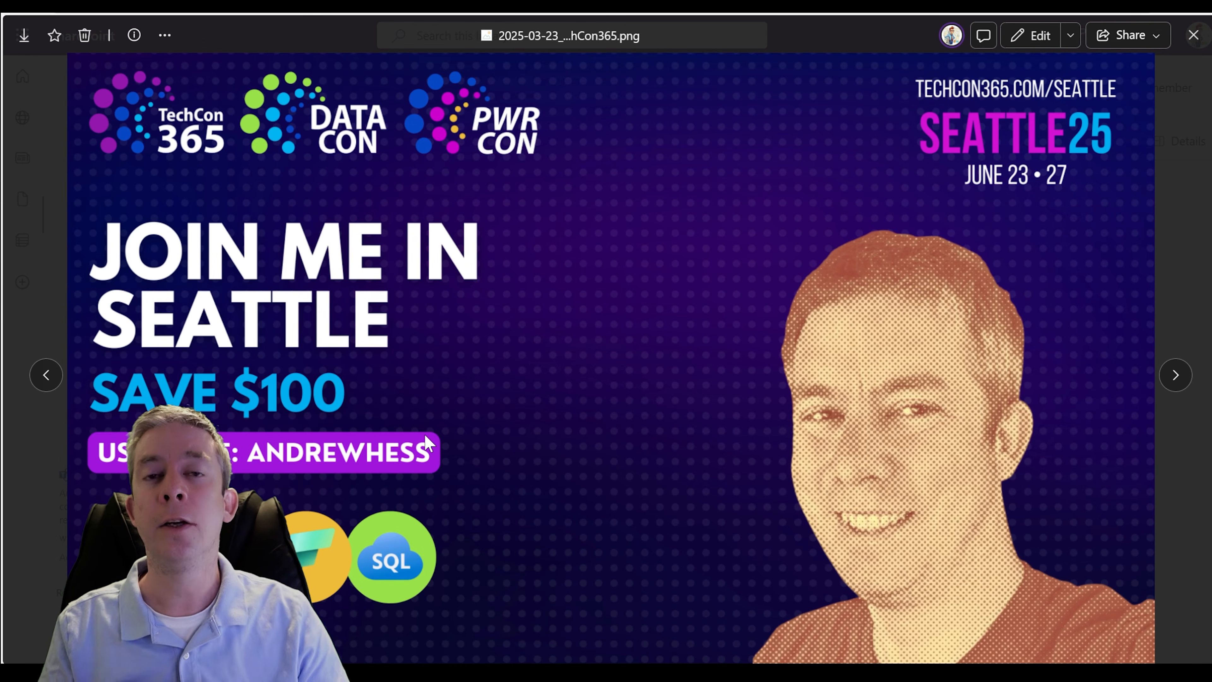
click(1193, 36)
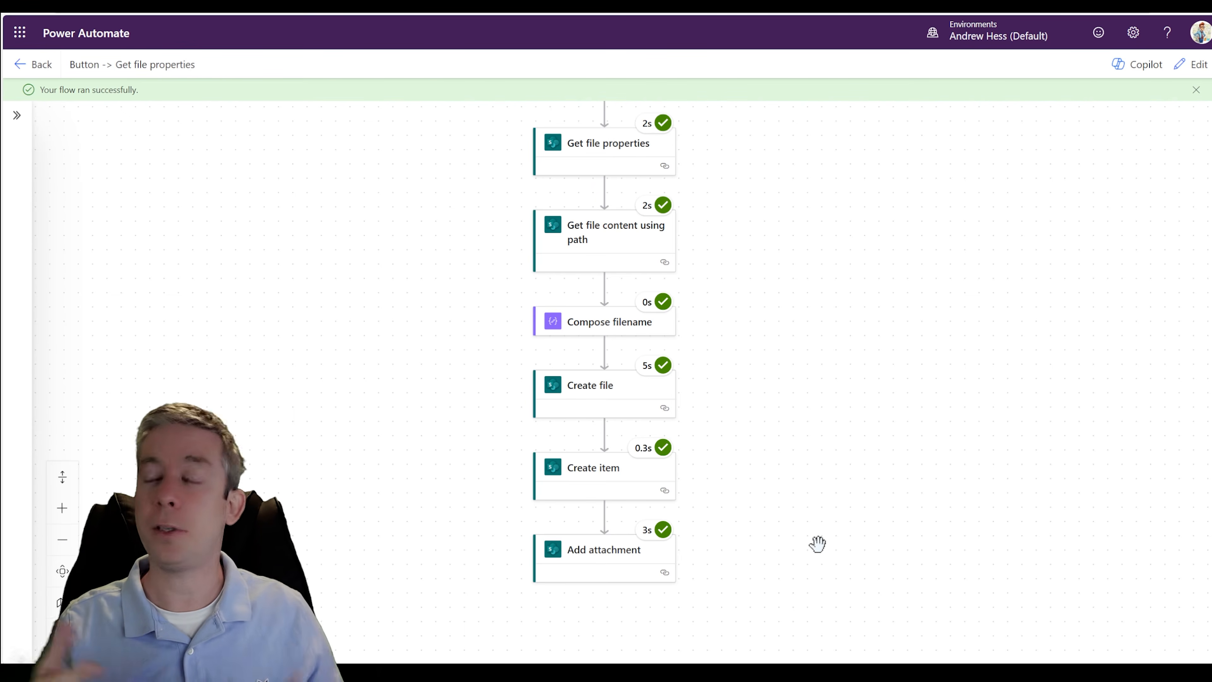
drag(817, 543, 821, 337)
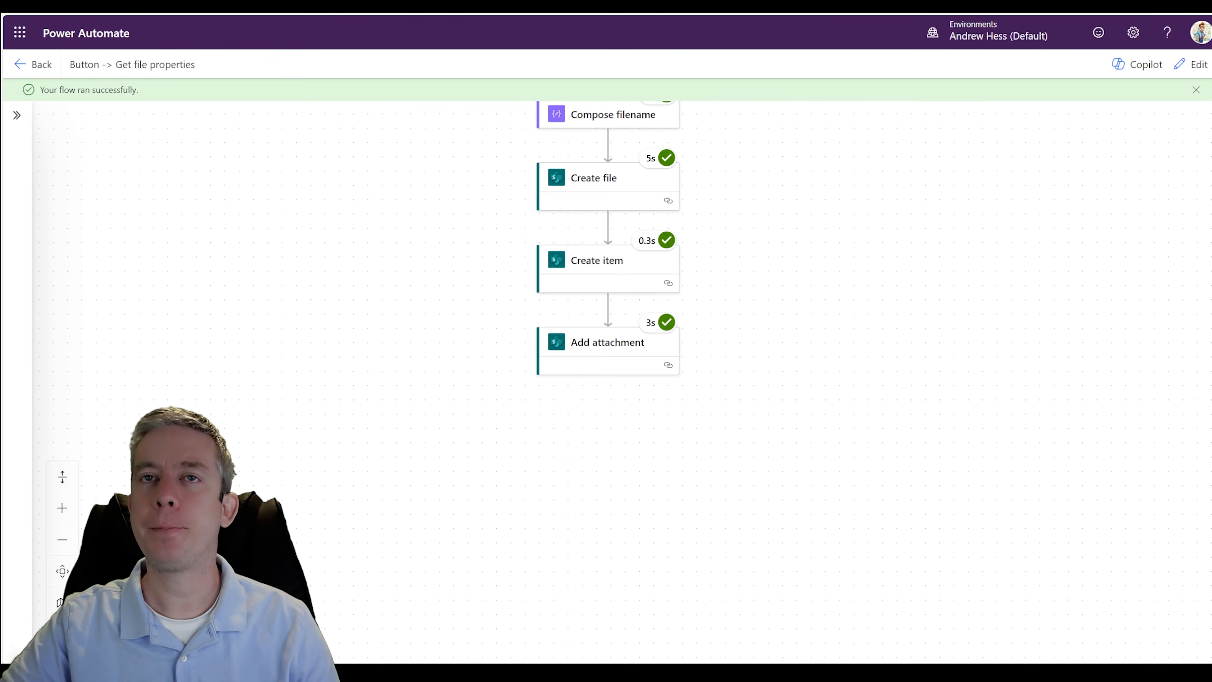
- Switch to Power Apps and start creating a new app from a blank canvas
click(28, 42)
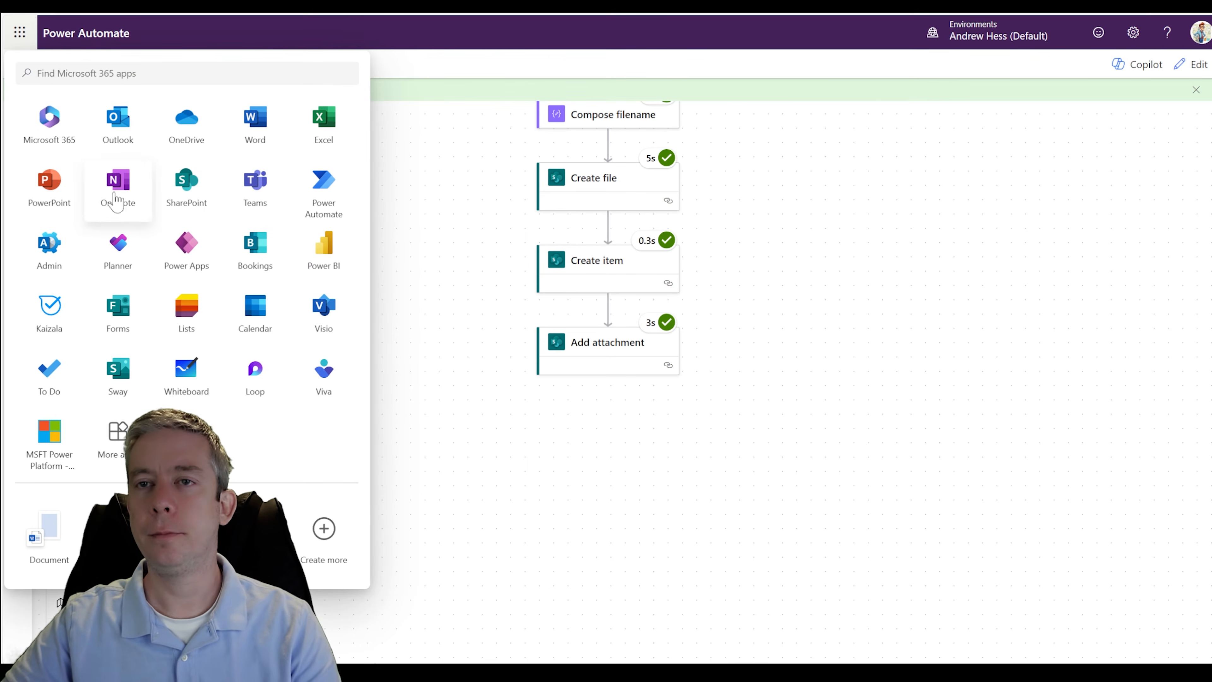
click(187, 250)
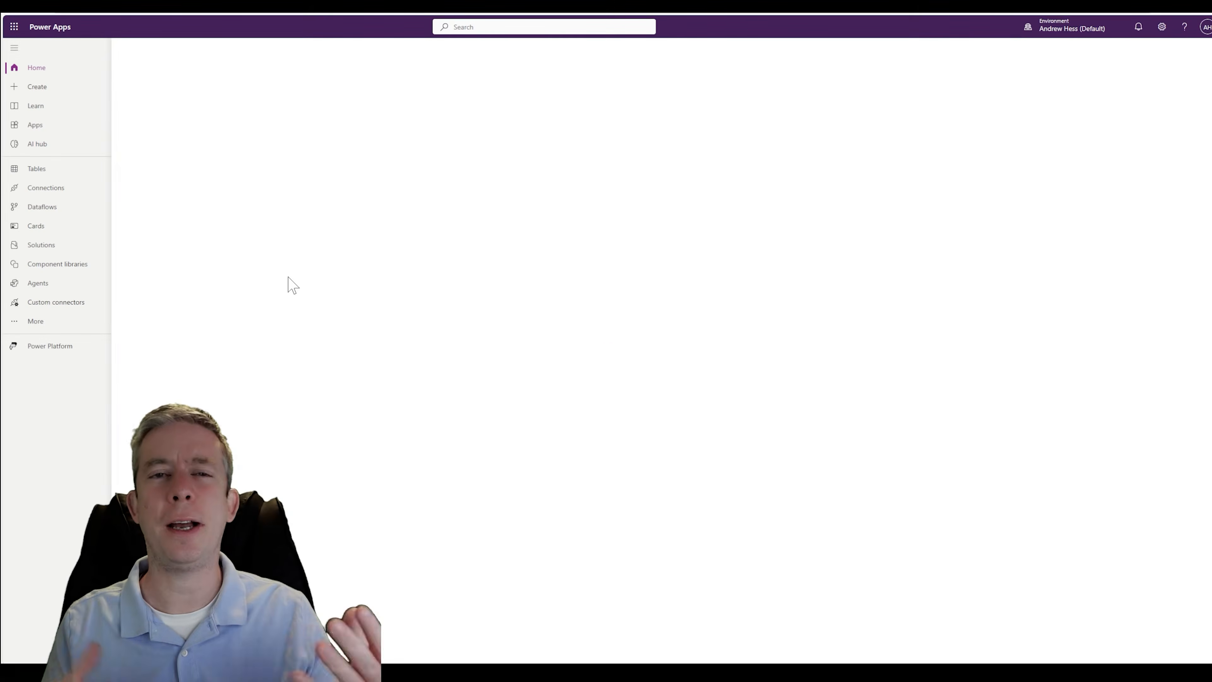
click(38, 86)
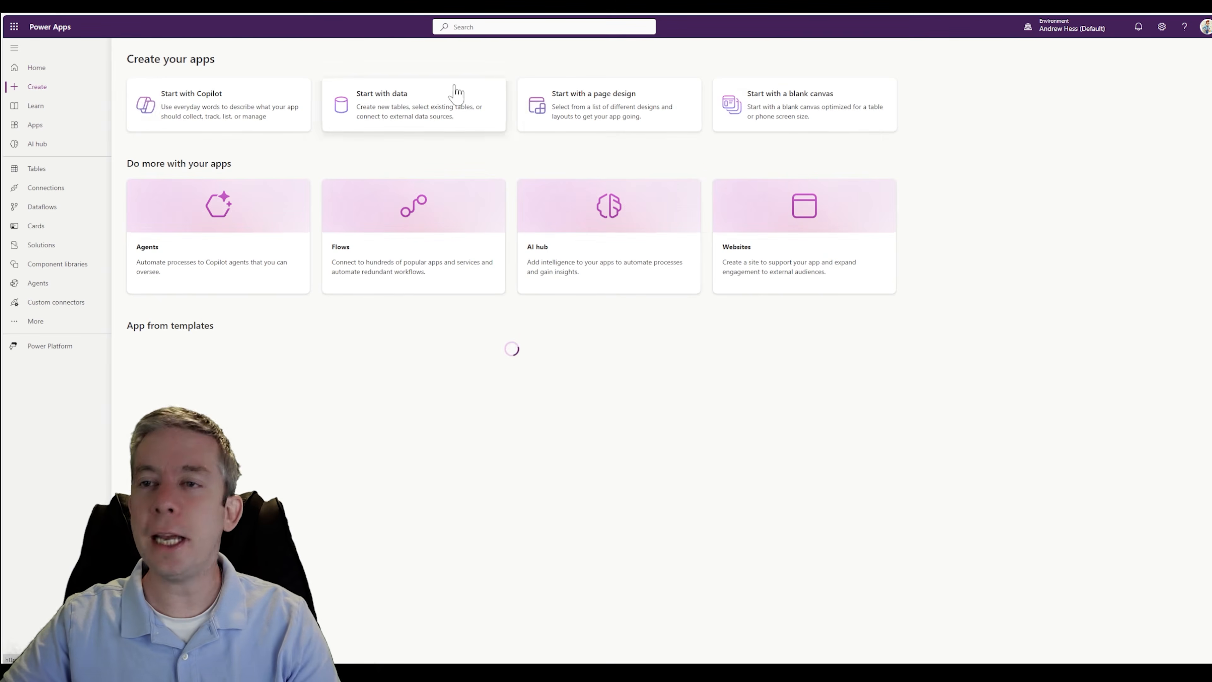
click(778, 116)
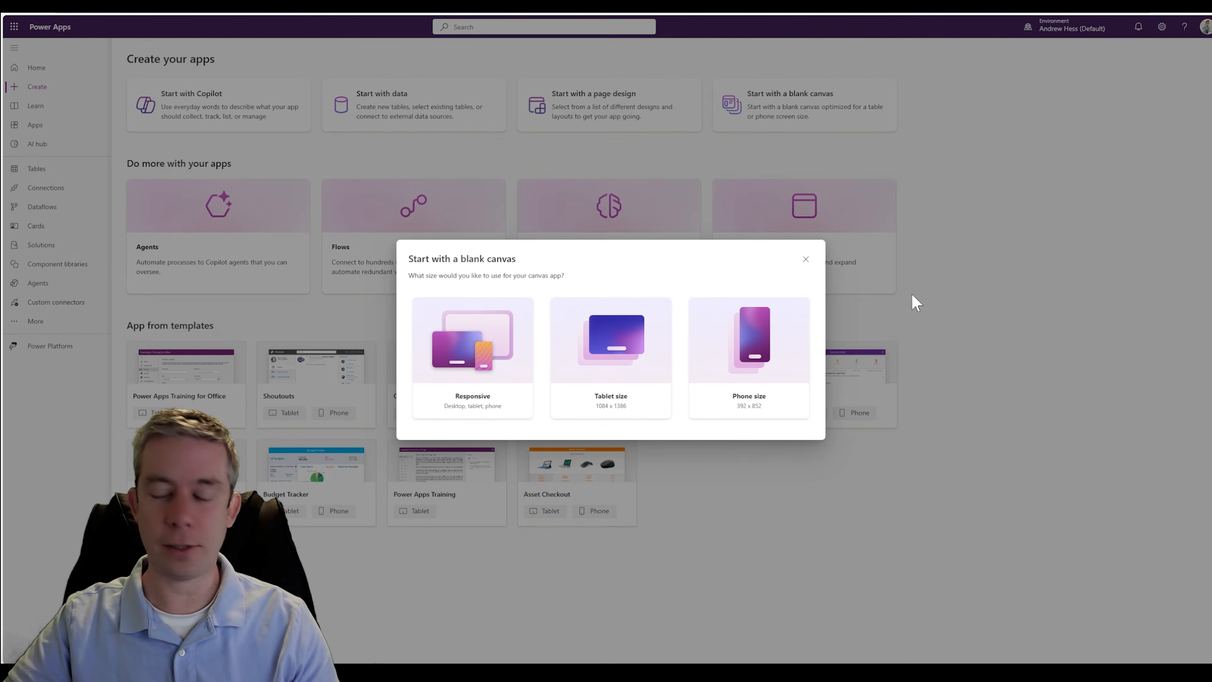
key(ctrl+plus)
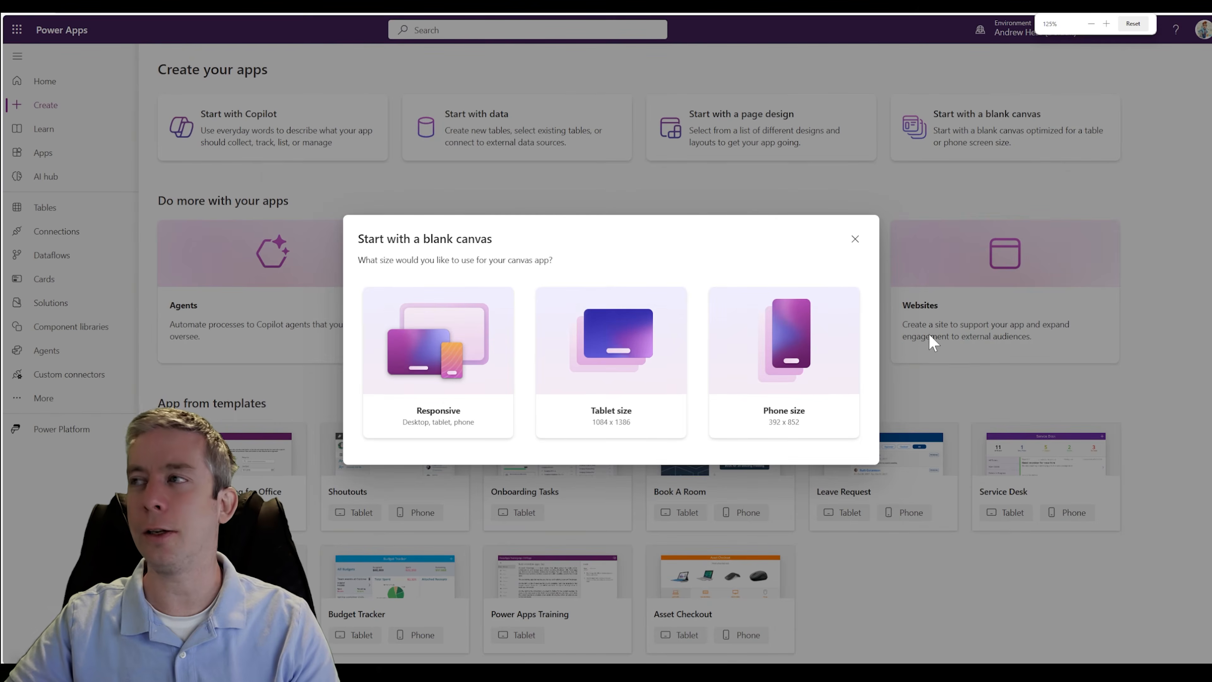
key(ctrl+plus)
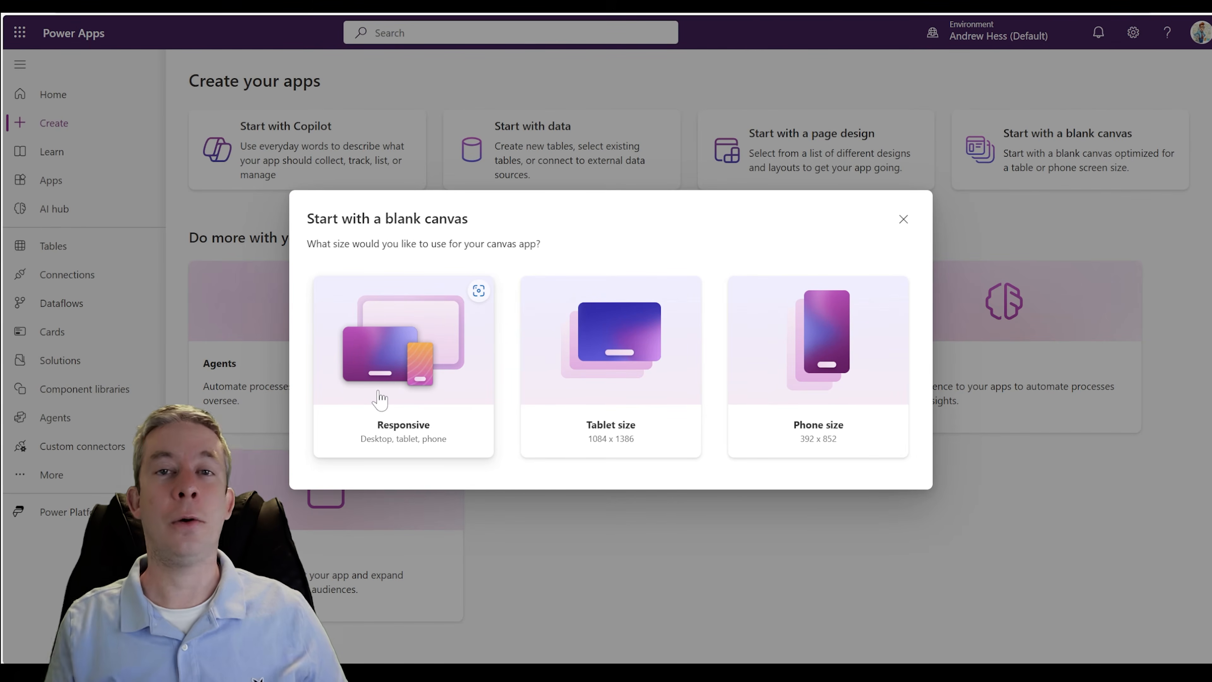
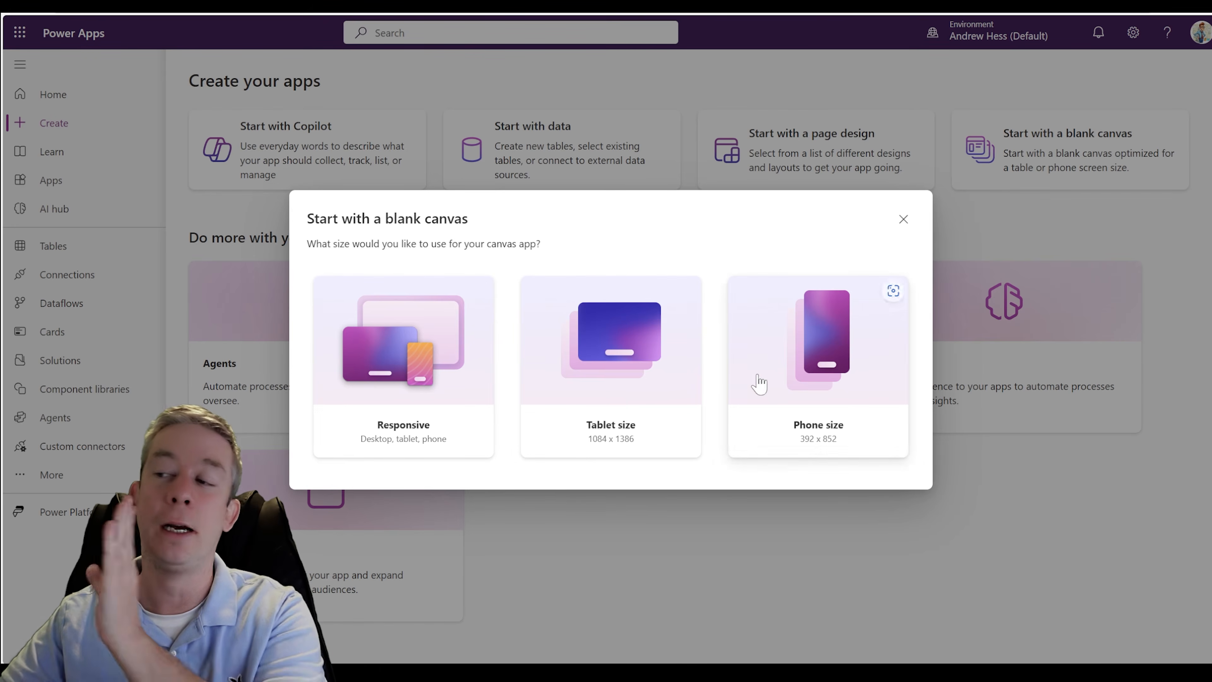
- Create the blank app in the Responsive size and insert an Add picture control into the main container
click(404, 394)
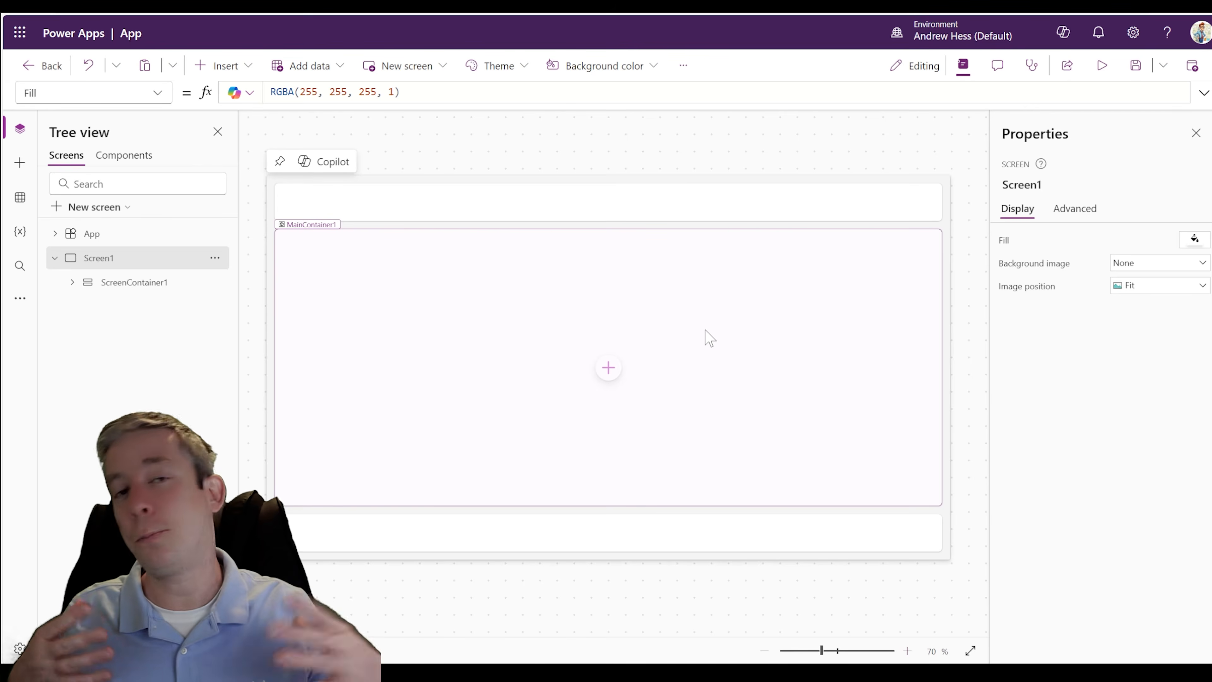
click(710, 337)
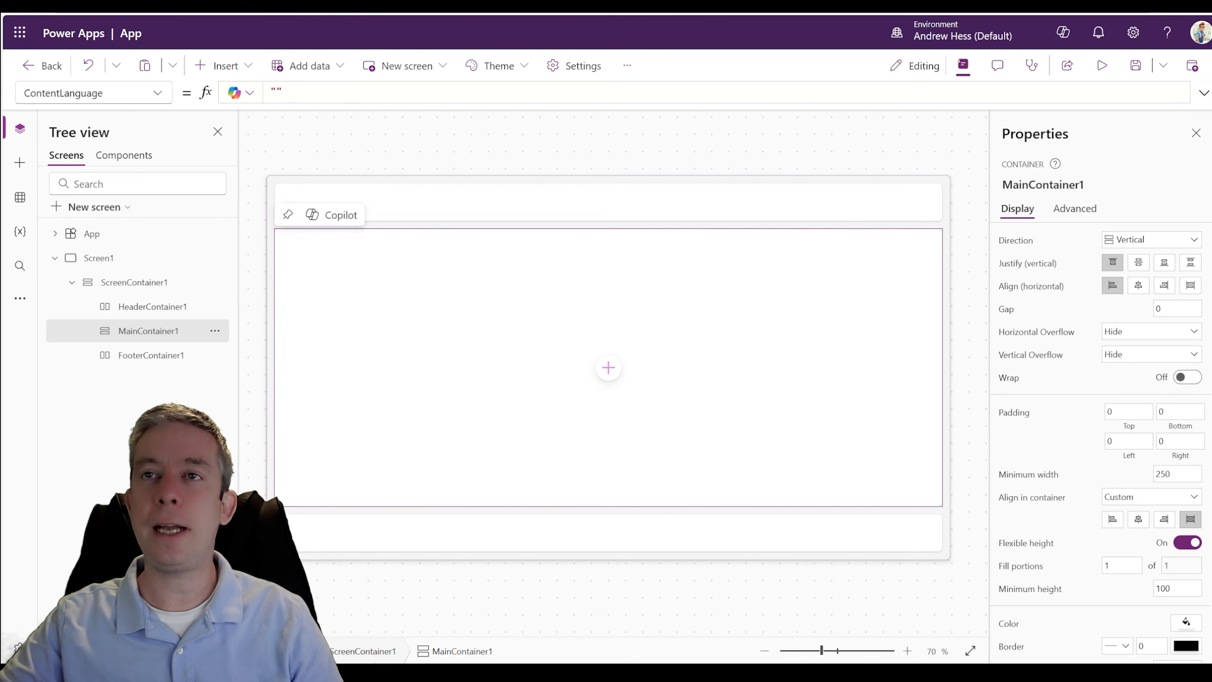
click(221, 65)
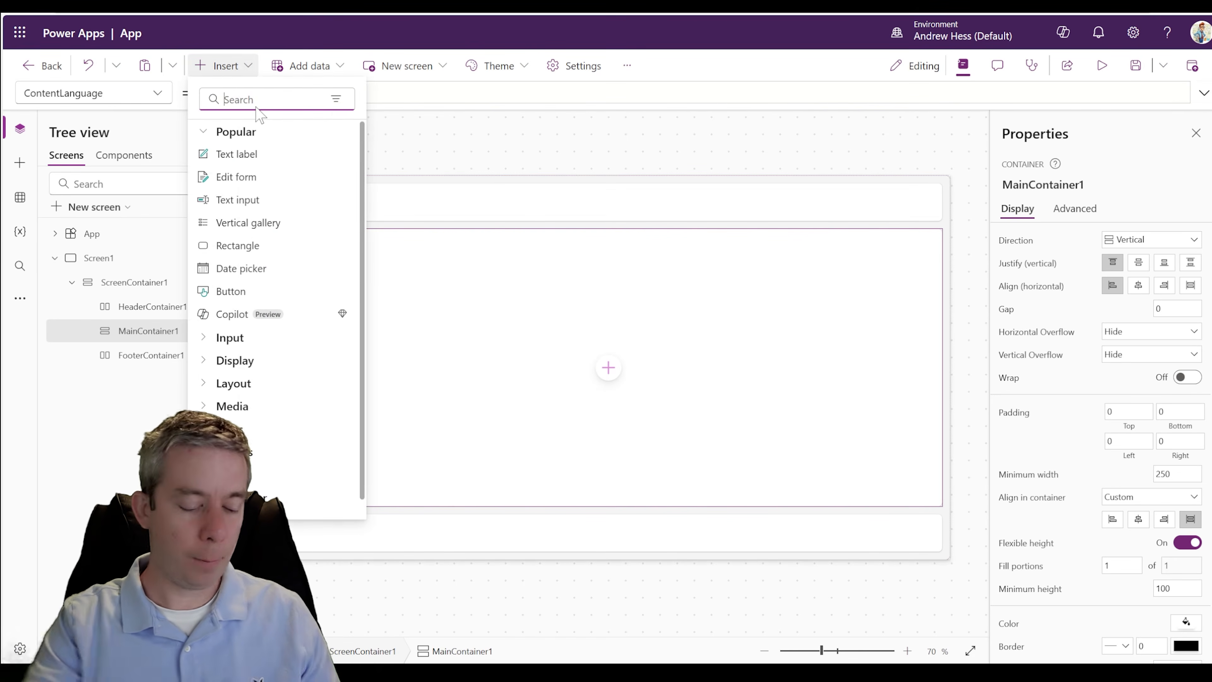
text(media)
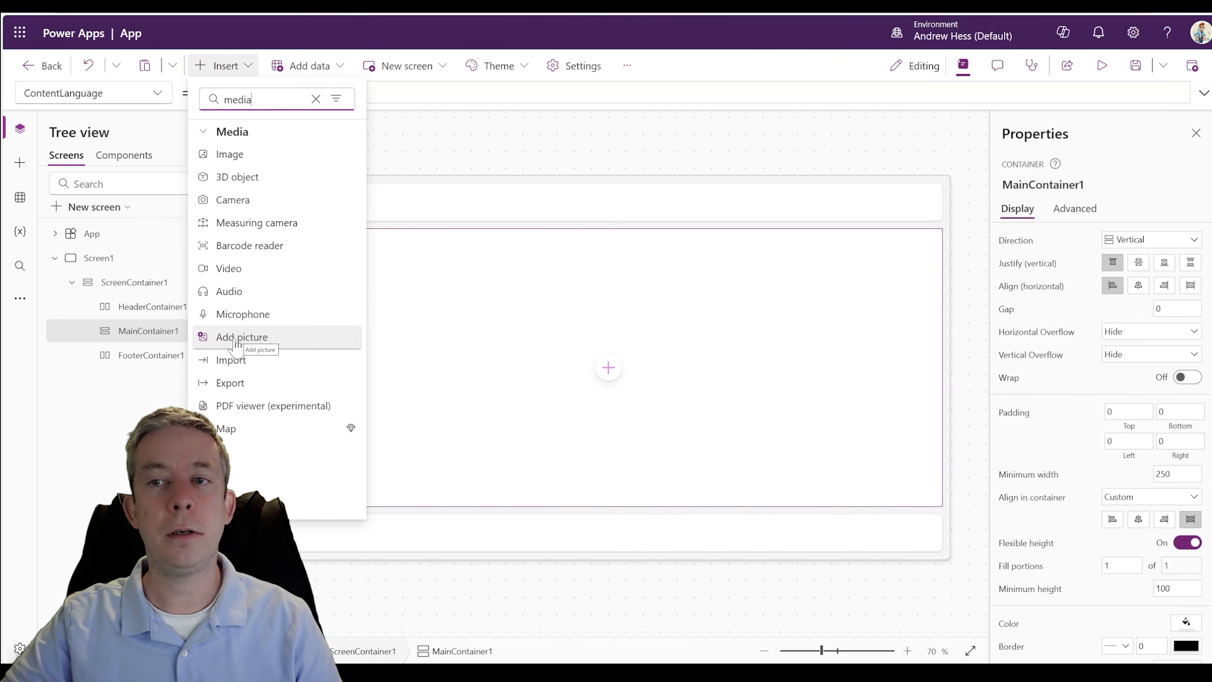
key(Escape)
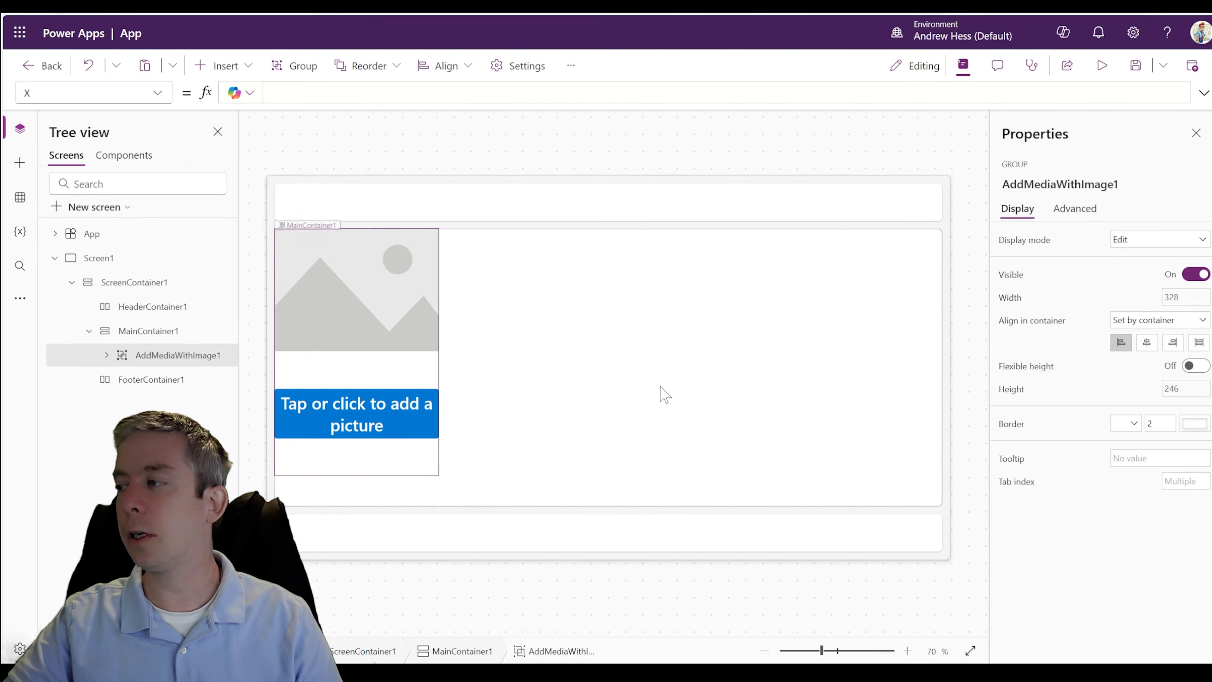
- Stretch the main container's contents horizontally and preview the app with the uploaded picture
click(684, 392)
click(1190, 286)
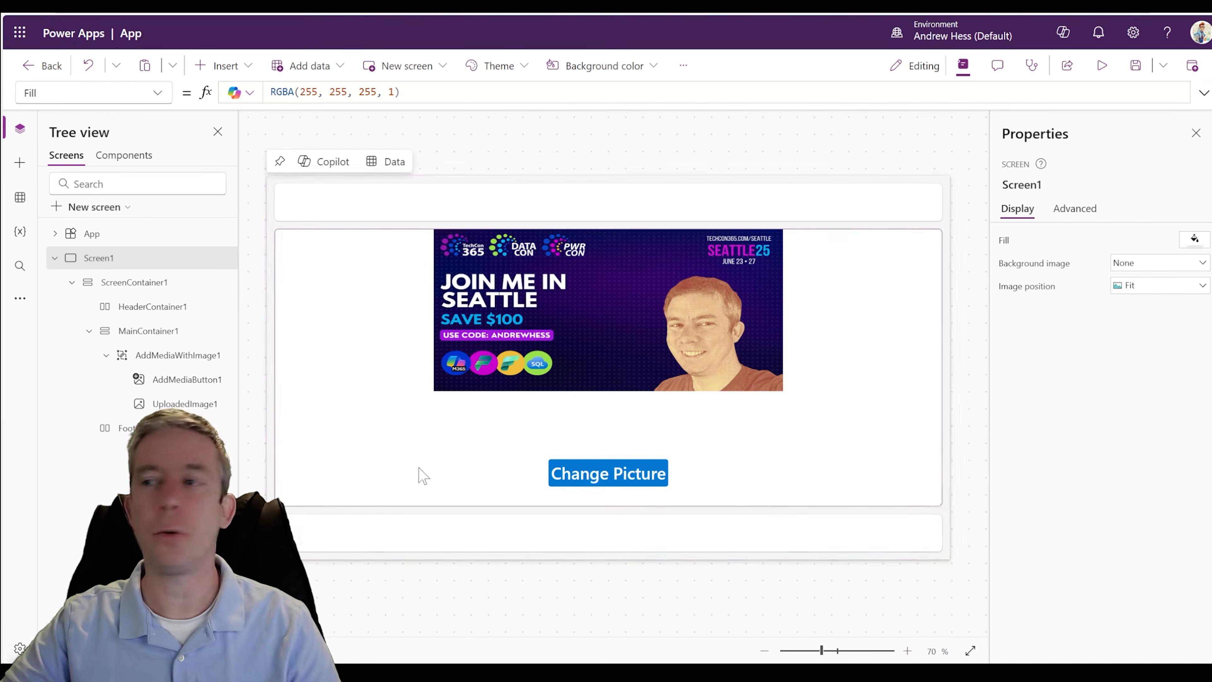
click(1100, 67)
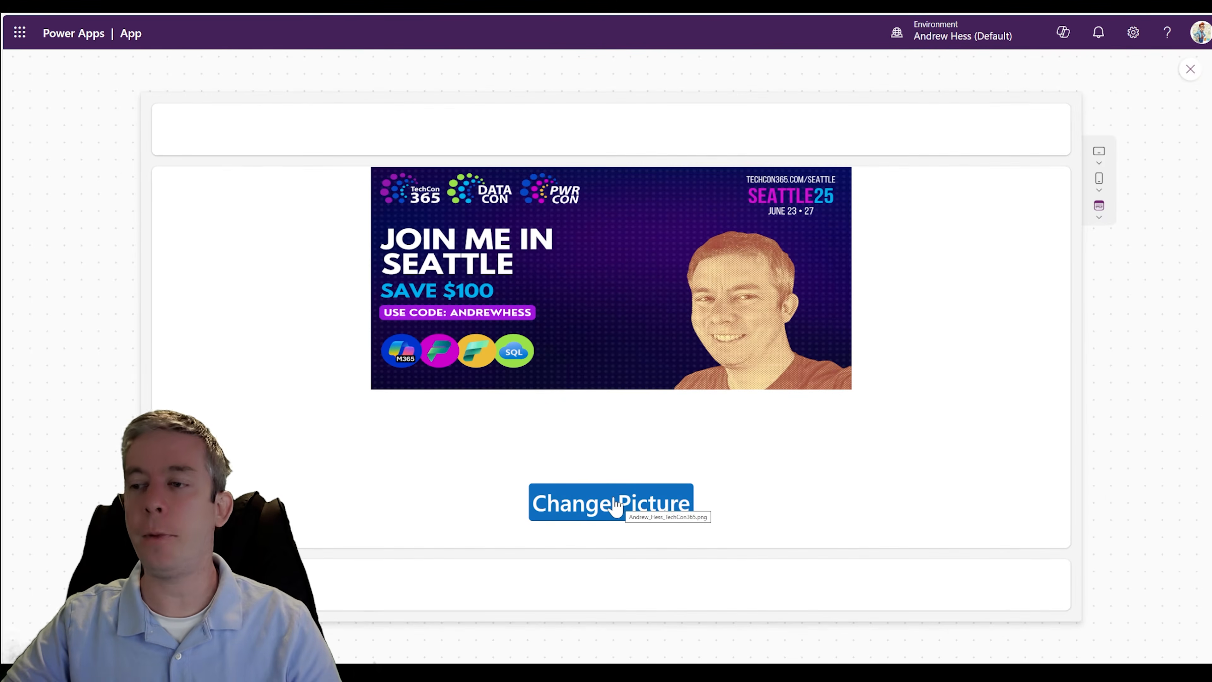
click(1188, 72)
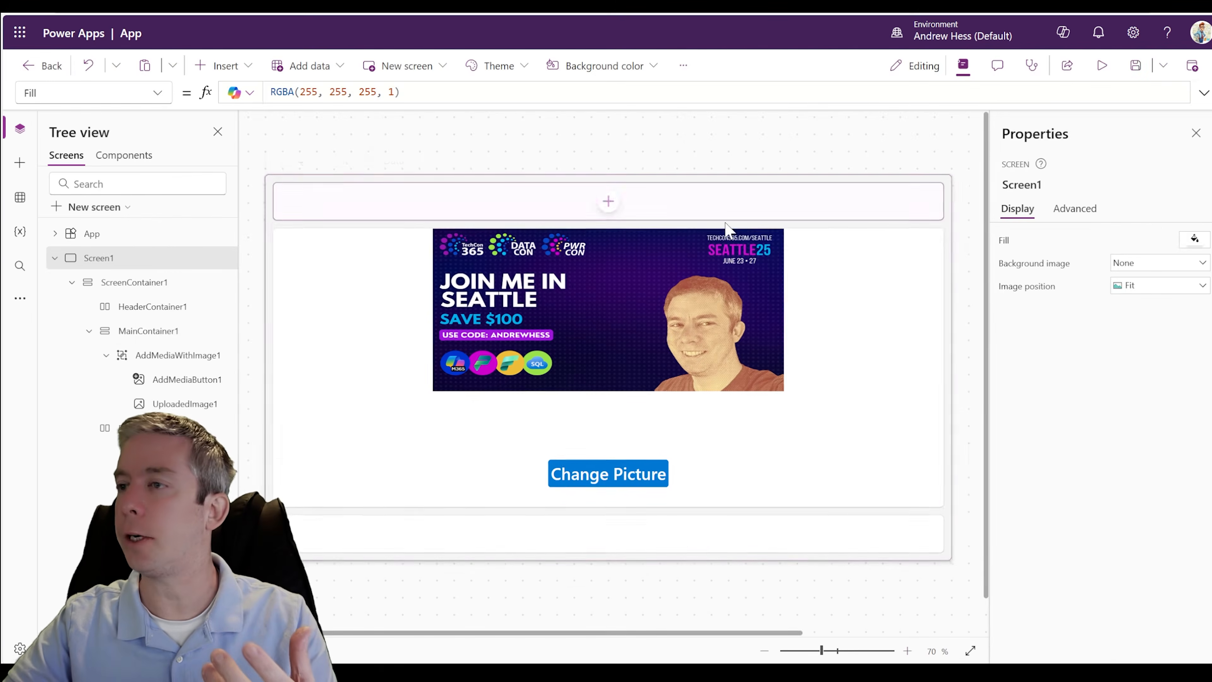
click(608, 314)
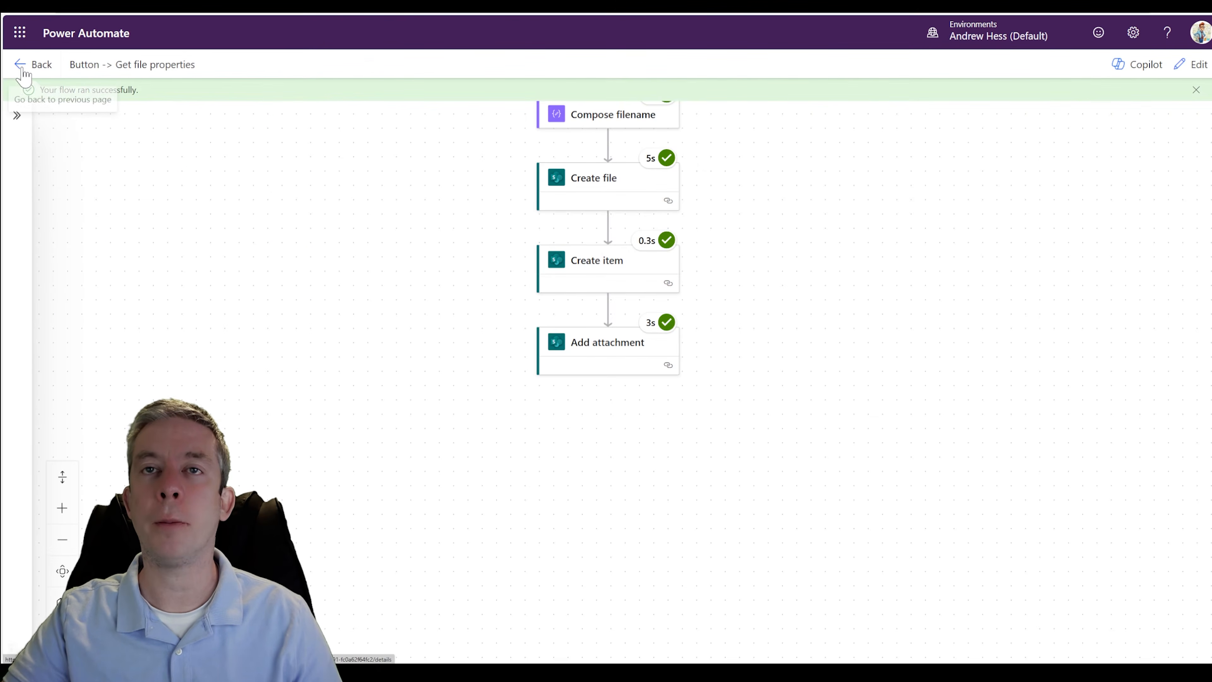
- Switch to Power Automate and create an instant cloud flow named FileFromPowerApps, triggered by When Power Apps calls a flow (V2)
click(26, 65)
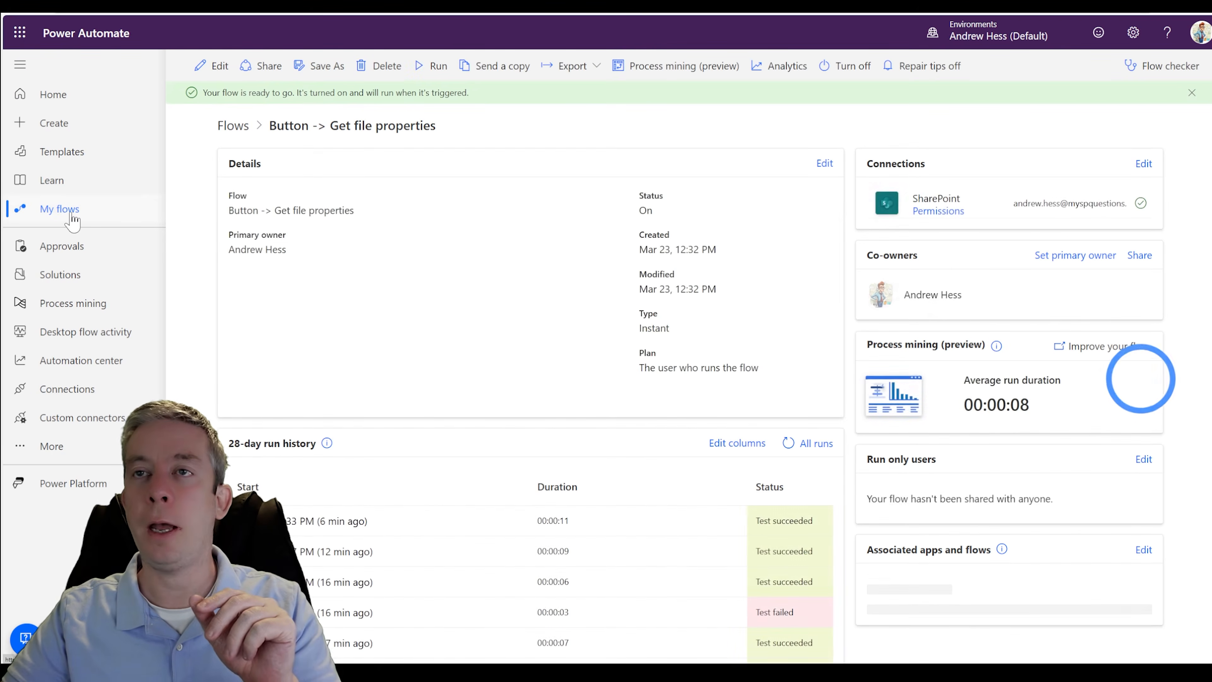
click(239, 119)
click(247, 72)
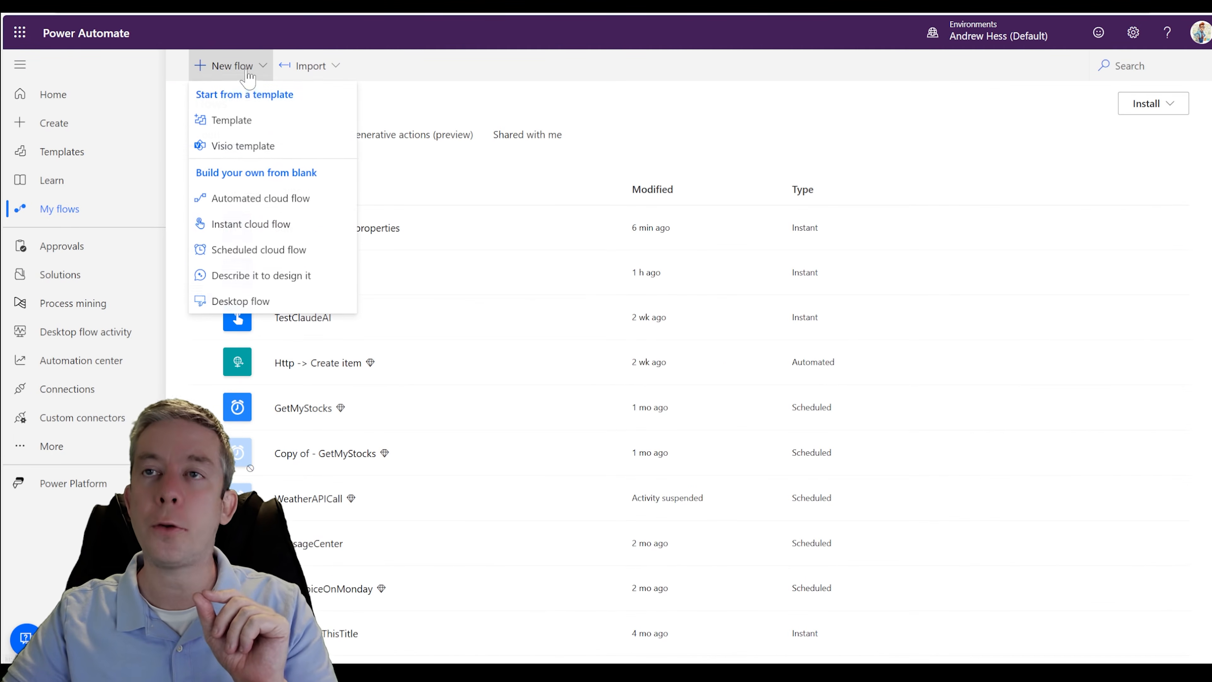
click(241, 226)
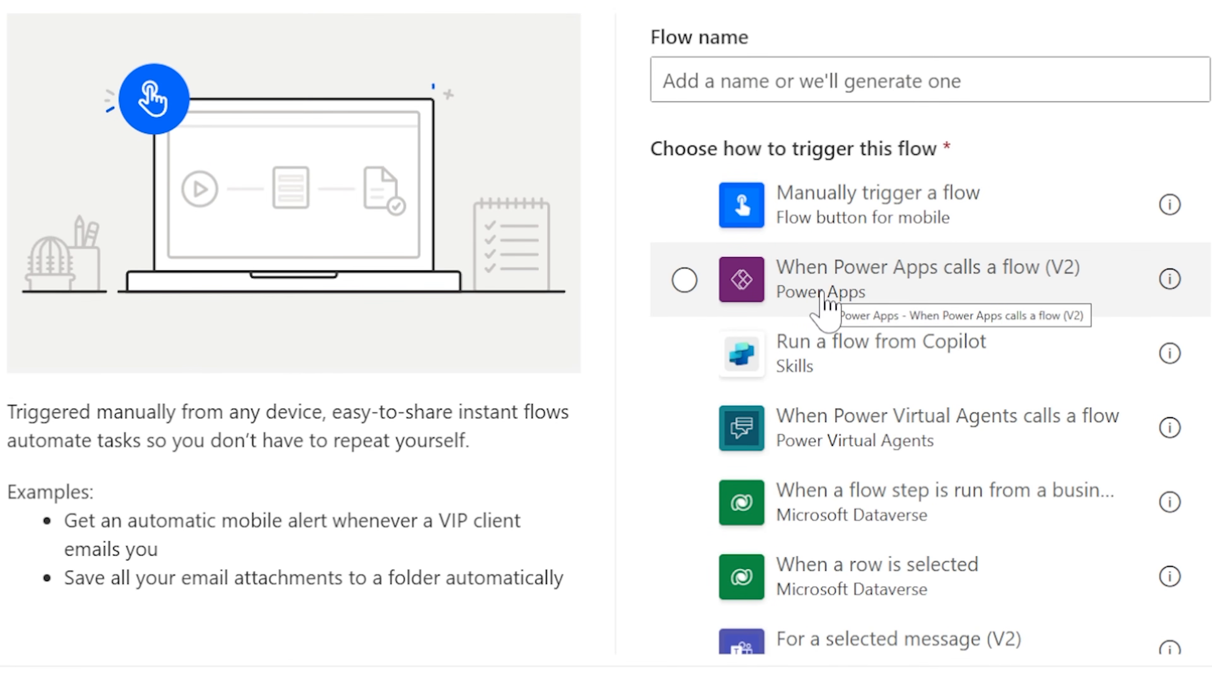
click(823, 301)
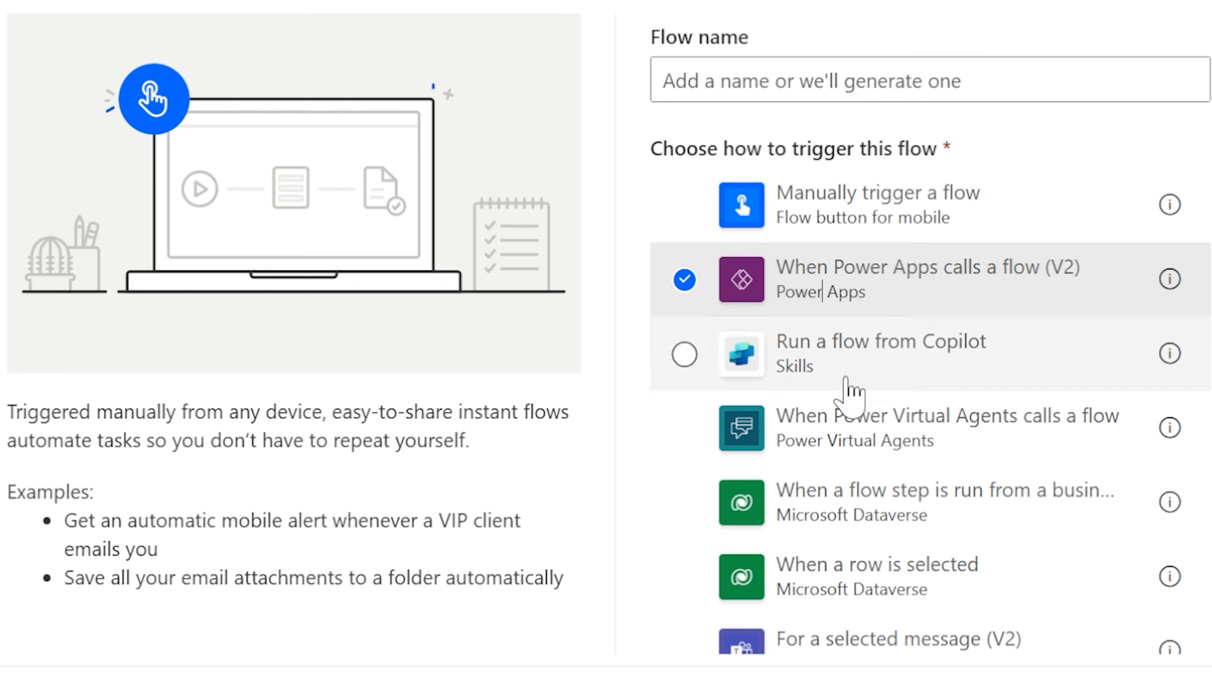
click(892, 80)
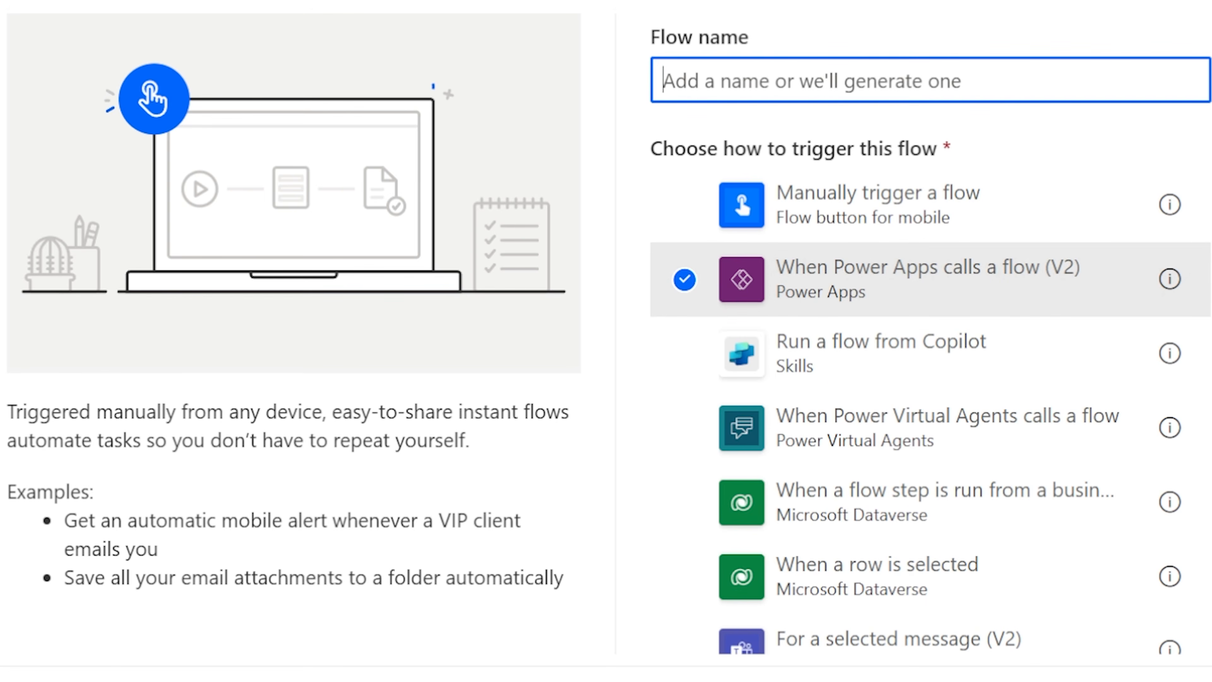
text(FileFromPowerApps)
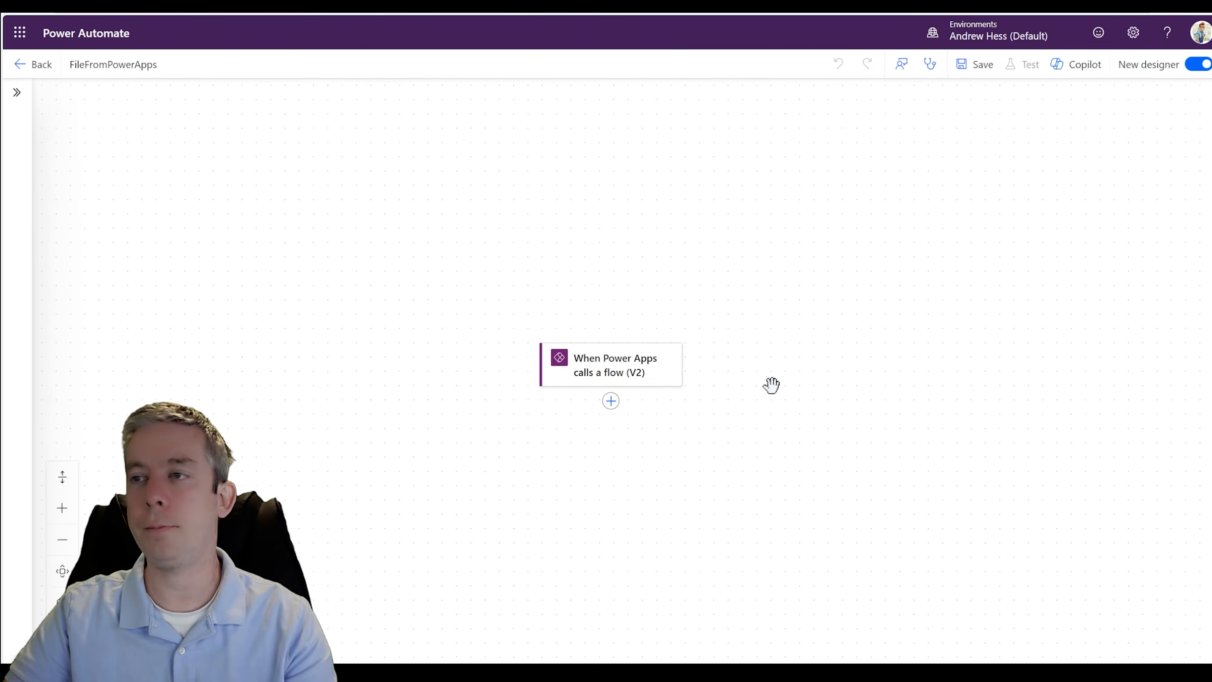
- Add a text input named fileName to the Power Apps trigger
drag(771, 384, 693, 254)
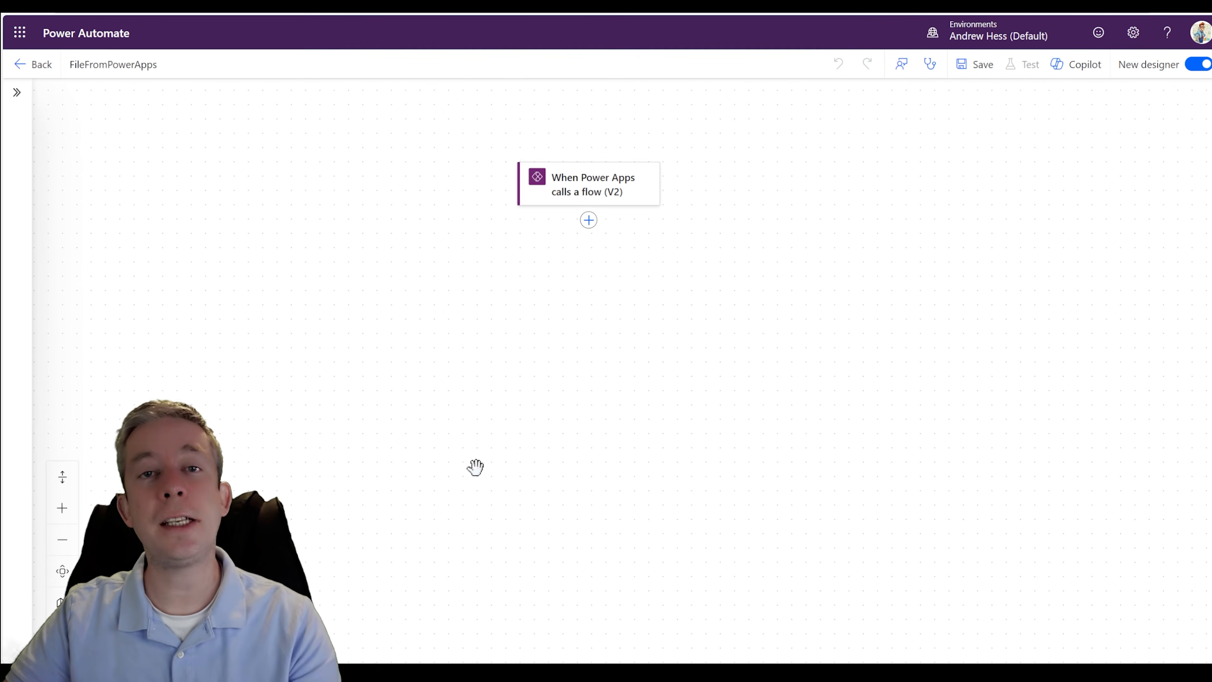
click(593, 200)
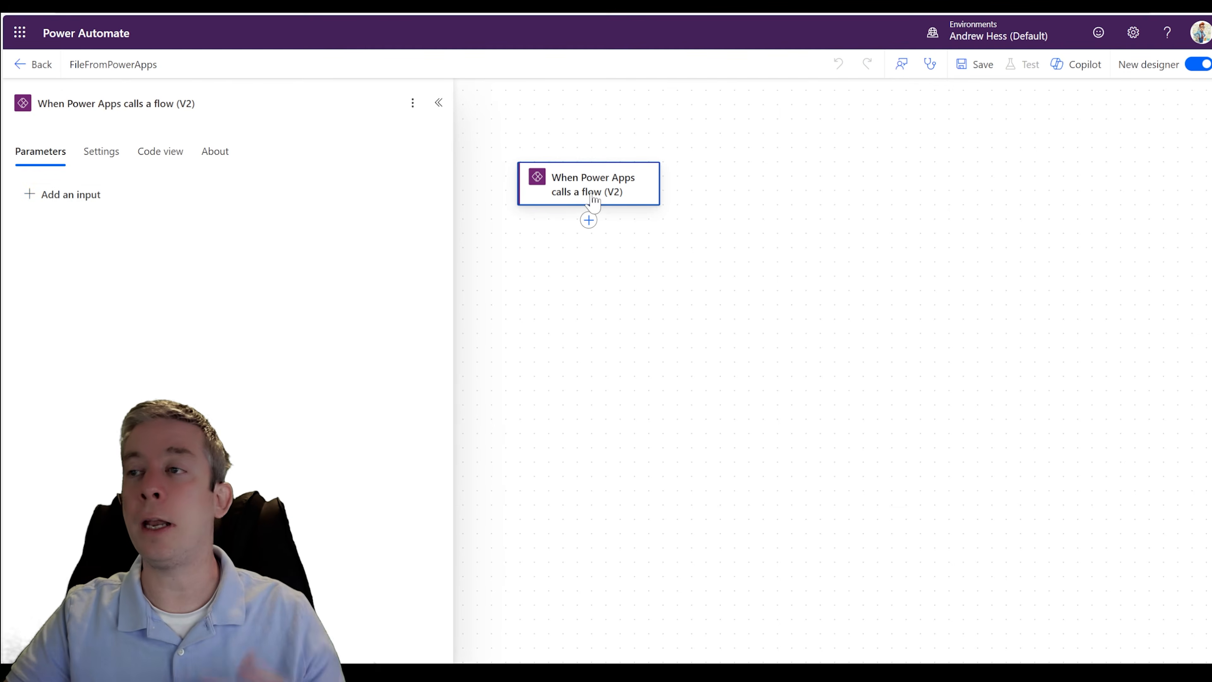
click(39, 201)
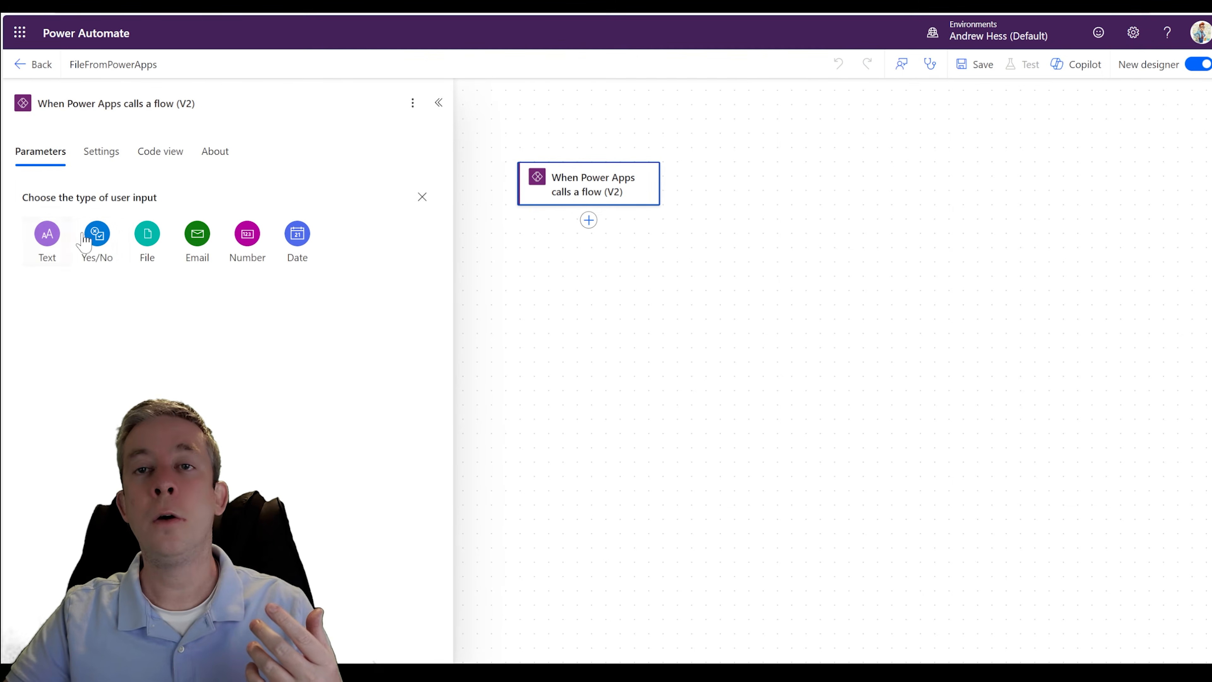
click(48, 234)
drag(98, 194, 42, 195)
text(fileName)
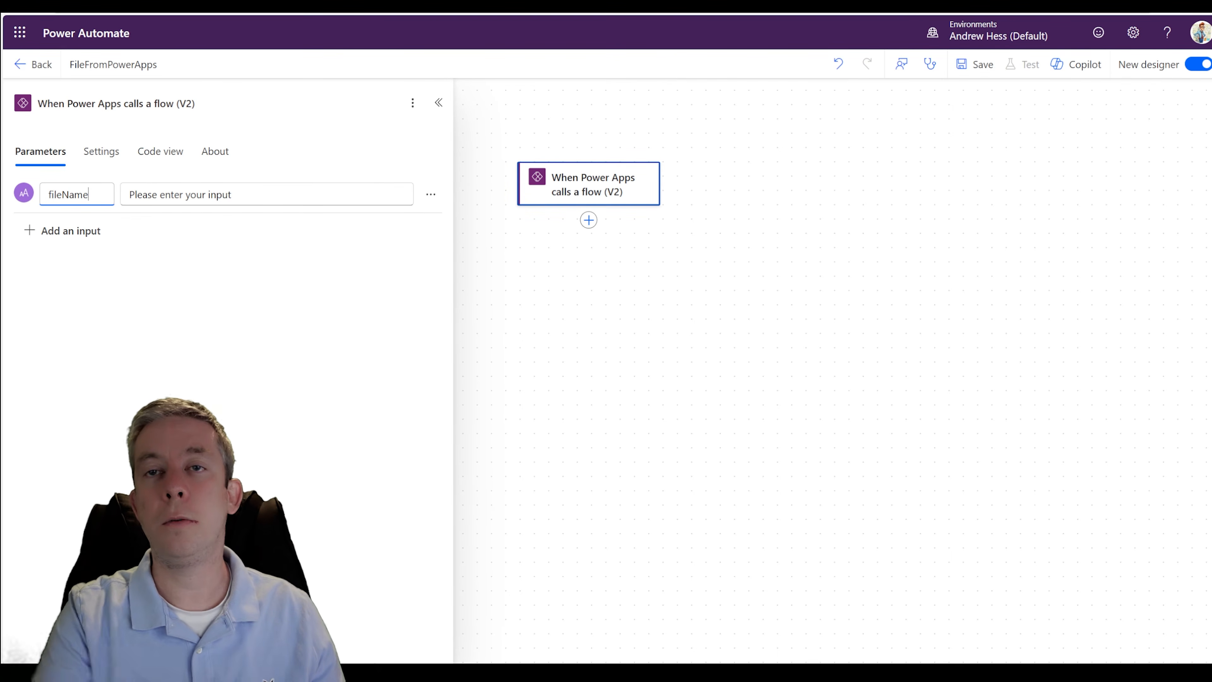
click(236, 407)
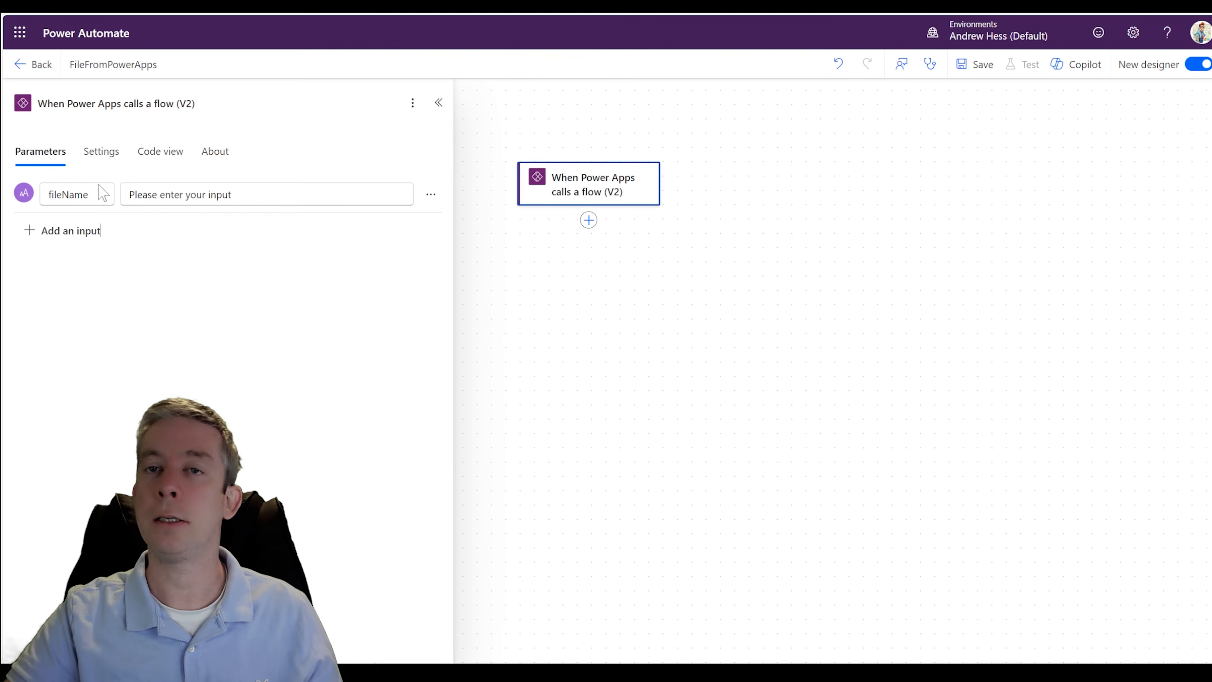
- Add a second text input named content to the Power Apps trigger
click(58, 233)
click(47, 275)
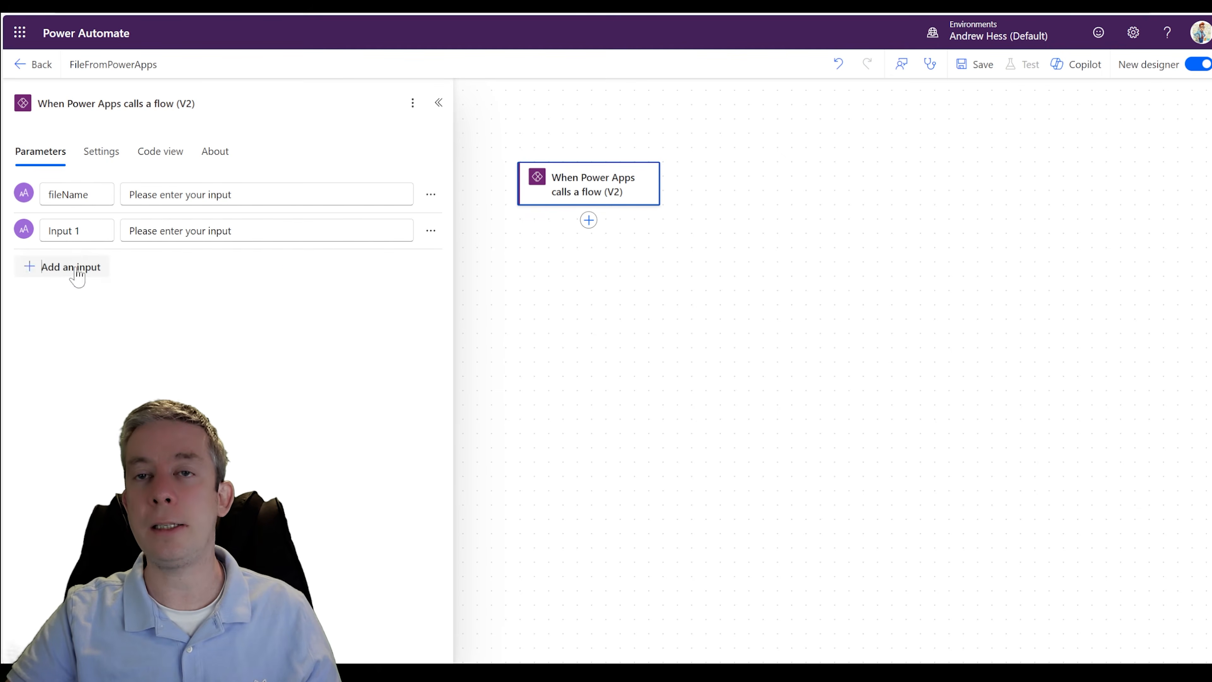
text(content)
click(605, 299)
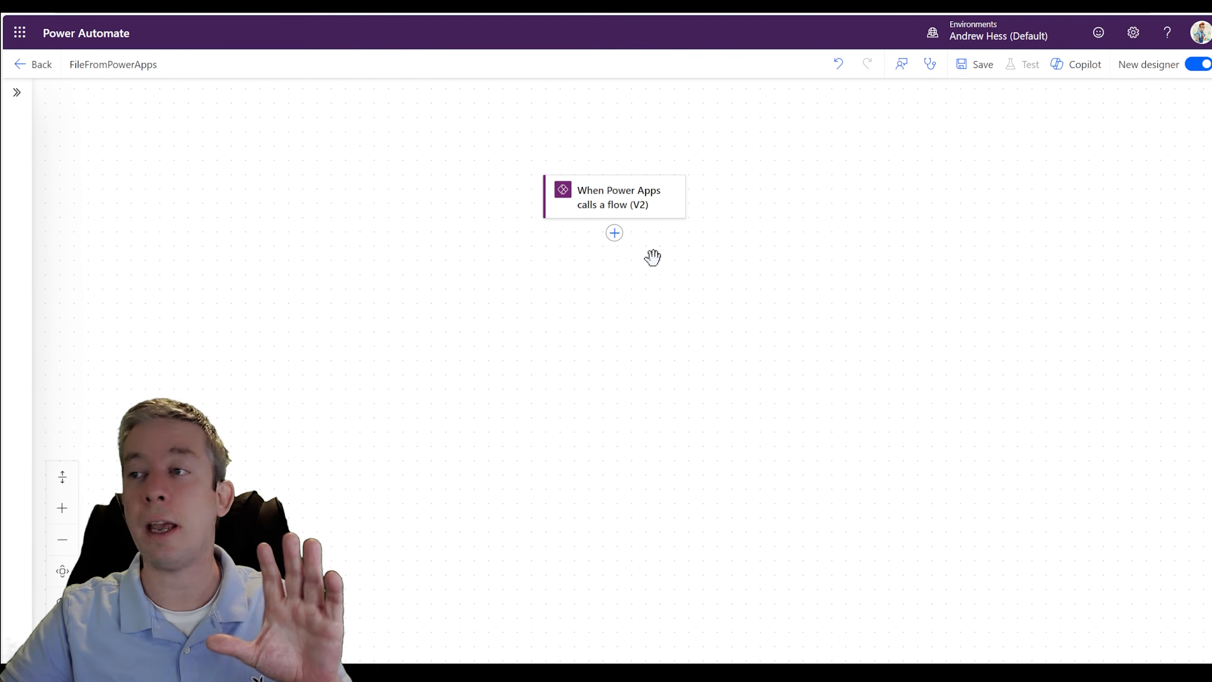
- Add a Compose action after the trigger with the fileName dynamic value as its input, and save the flow
click(974, 82)
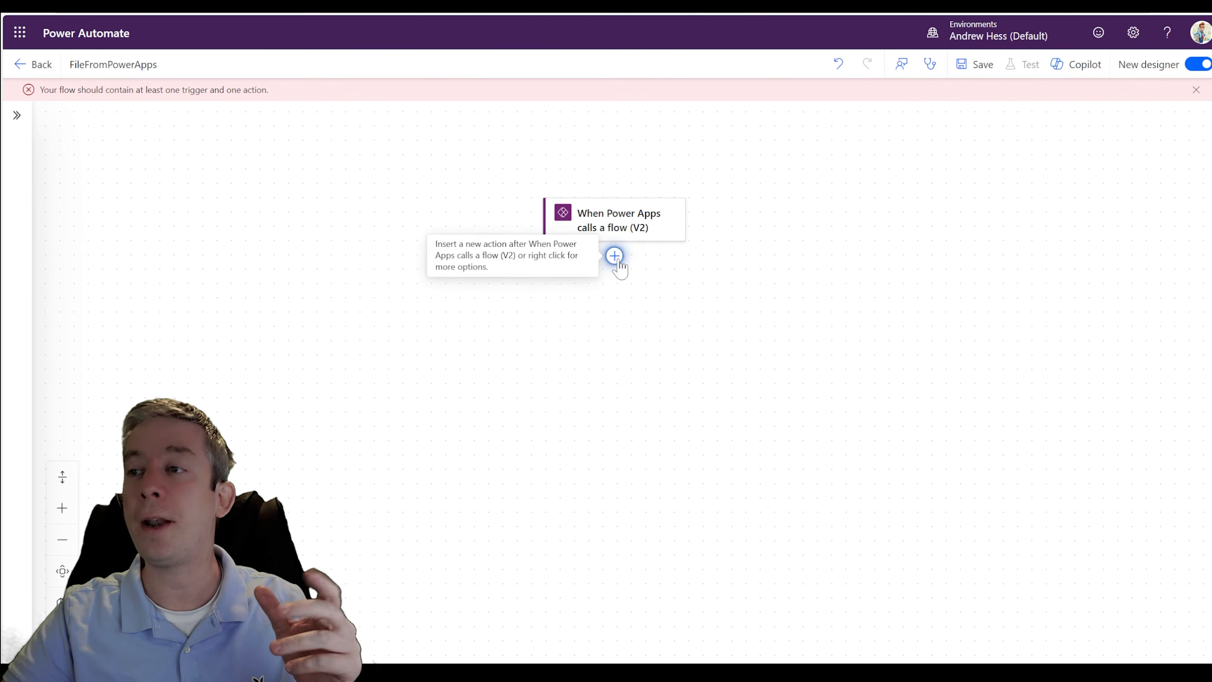
click(615, 257)
text(compose)
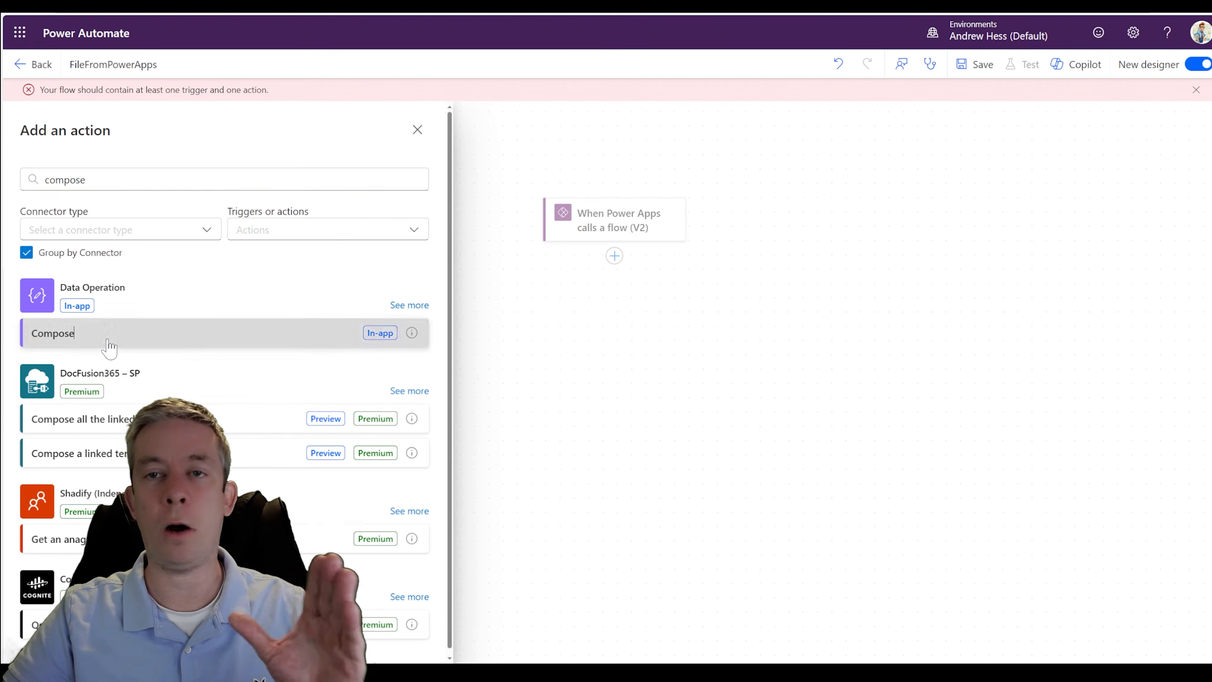
click(109, 334)
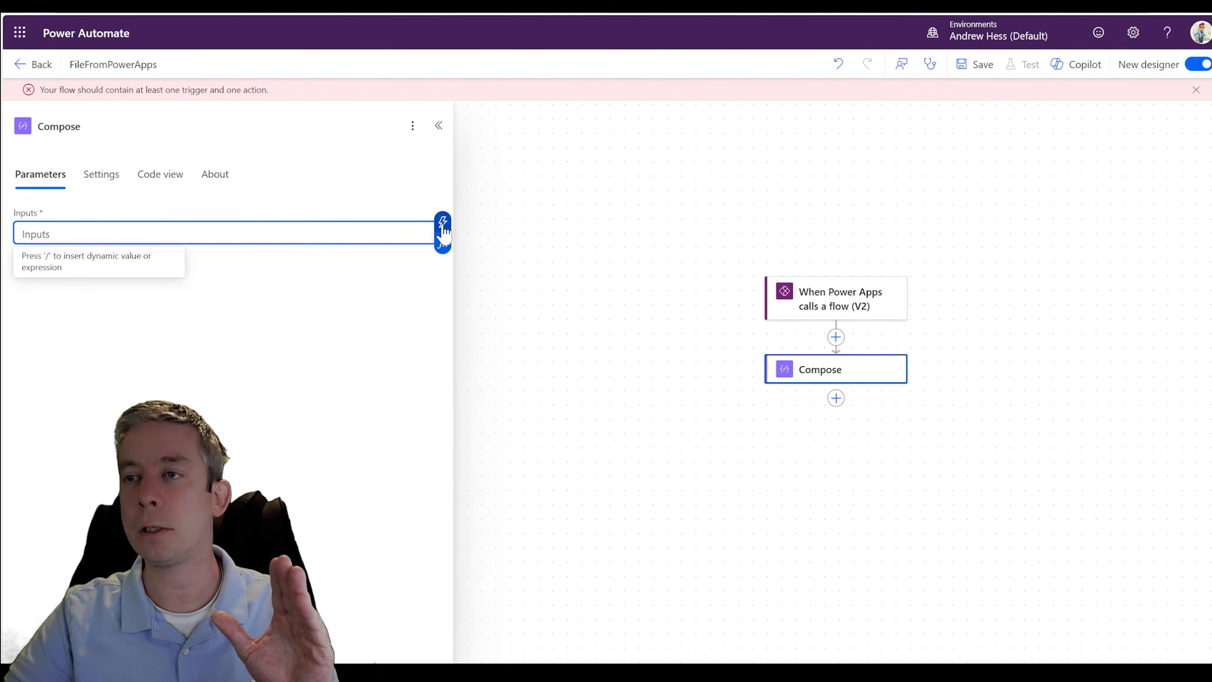
click(442, 221)
click(503, 331)
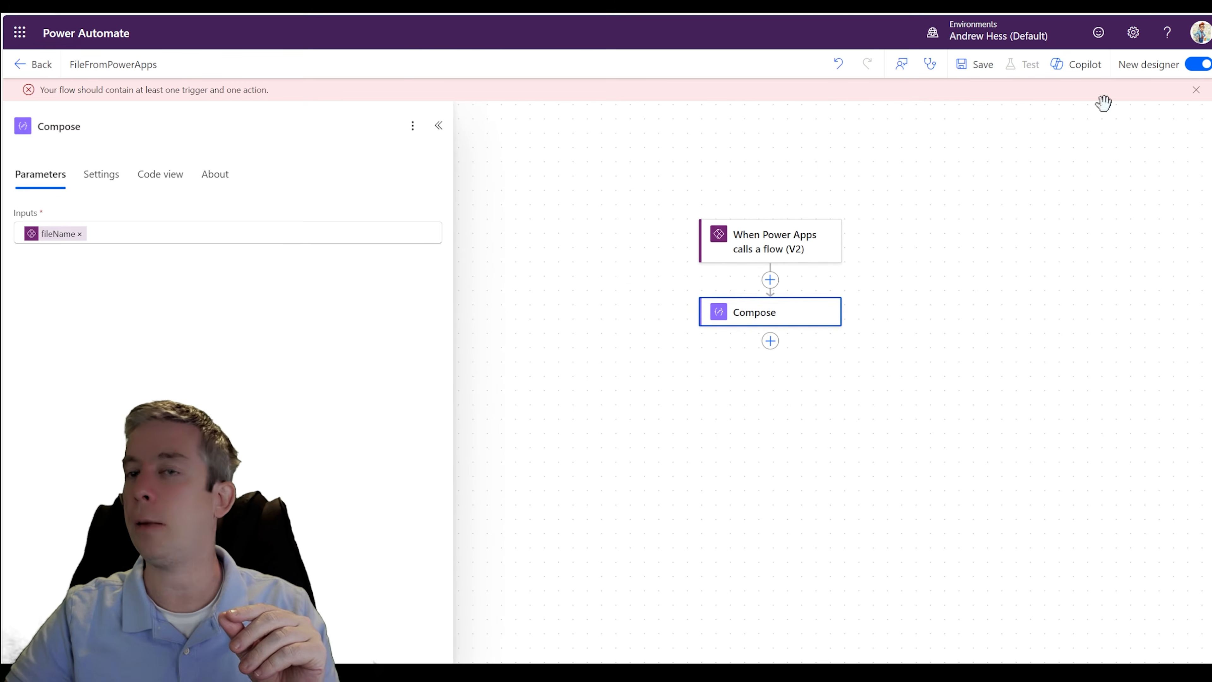
click(977, 66)
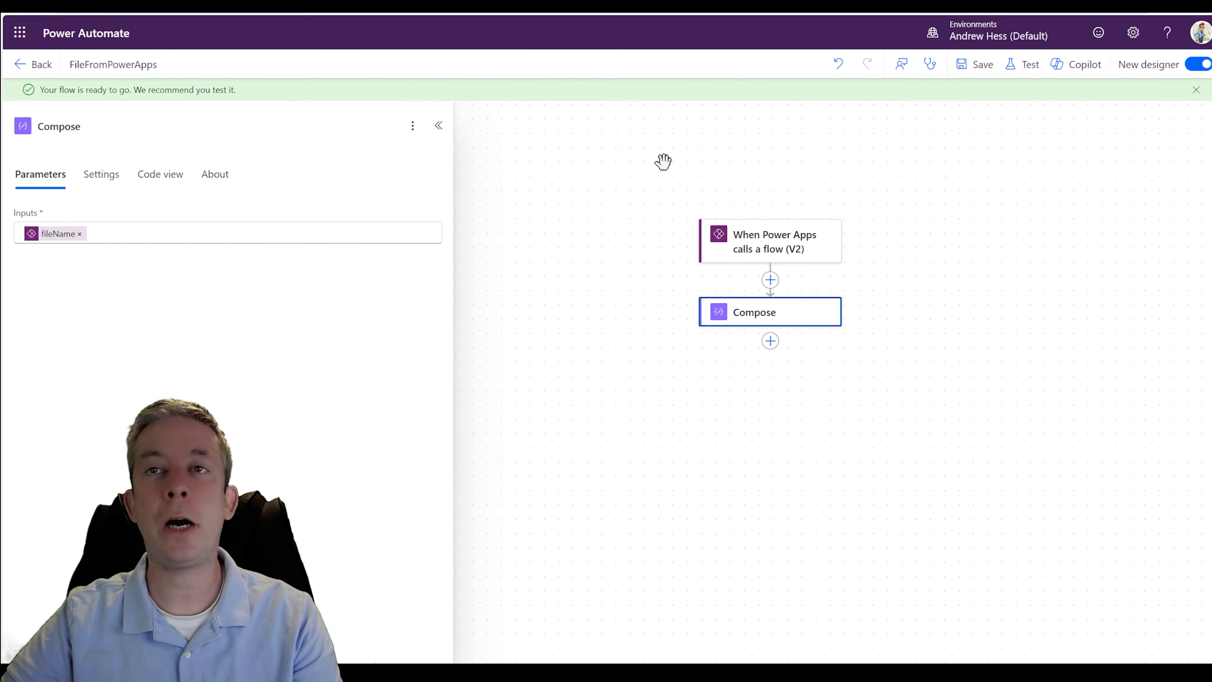
click(721, 248)
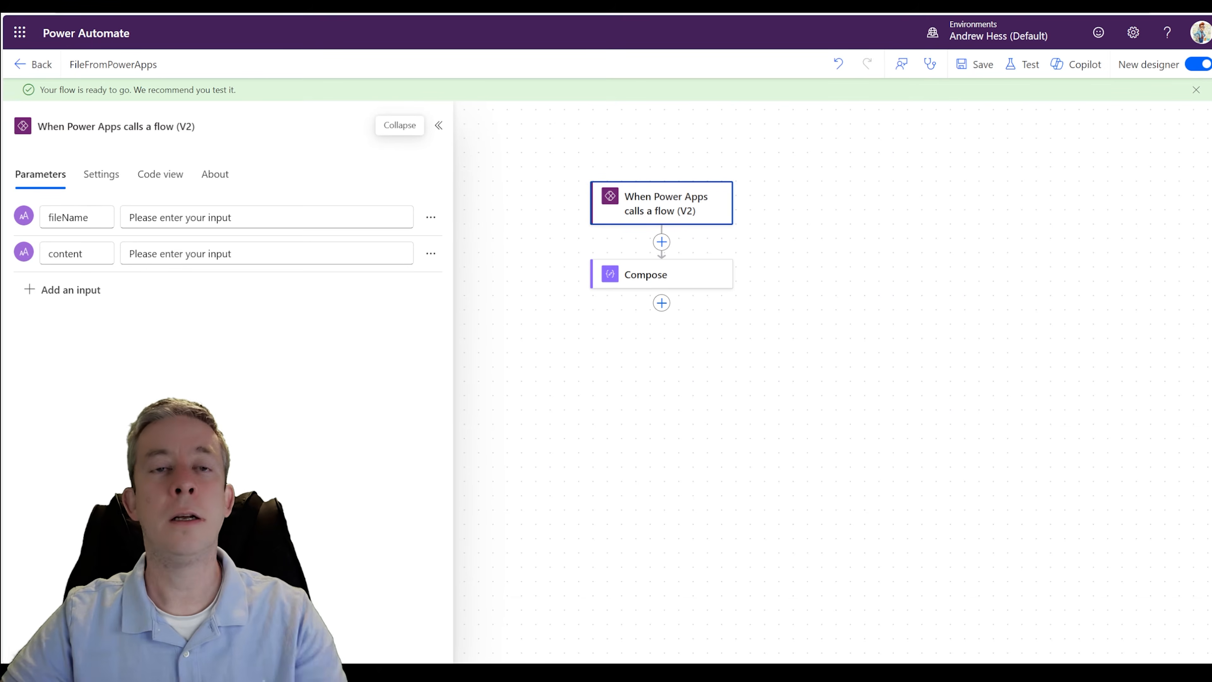
- Switch back to Power Apps and add the existing FileFromPowerApps flow to the app
click(449, 5)
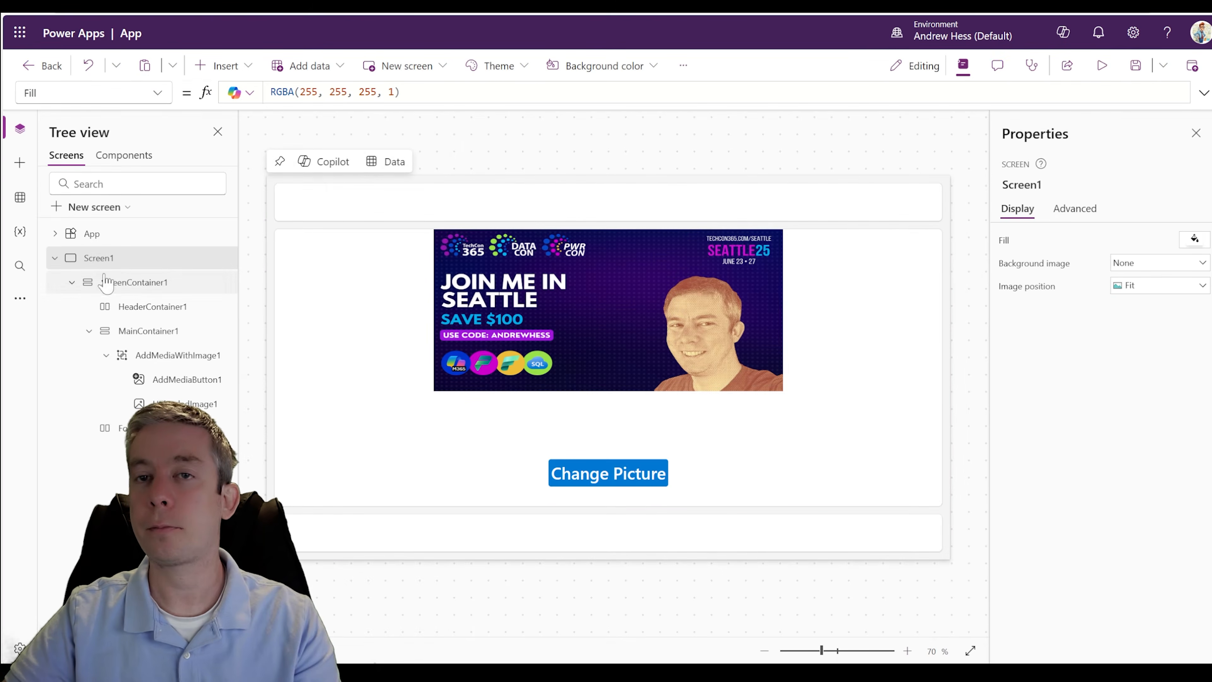
click(22, 300)
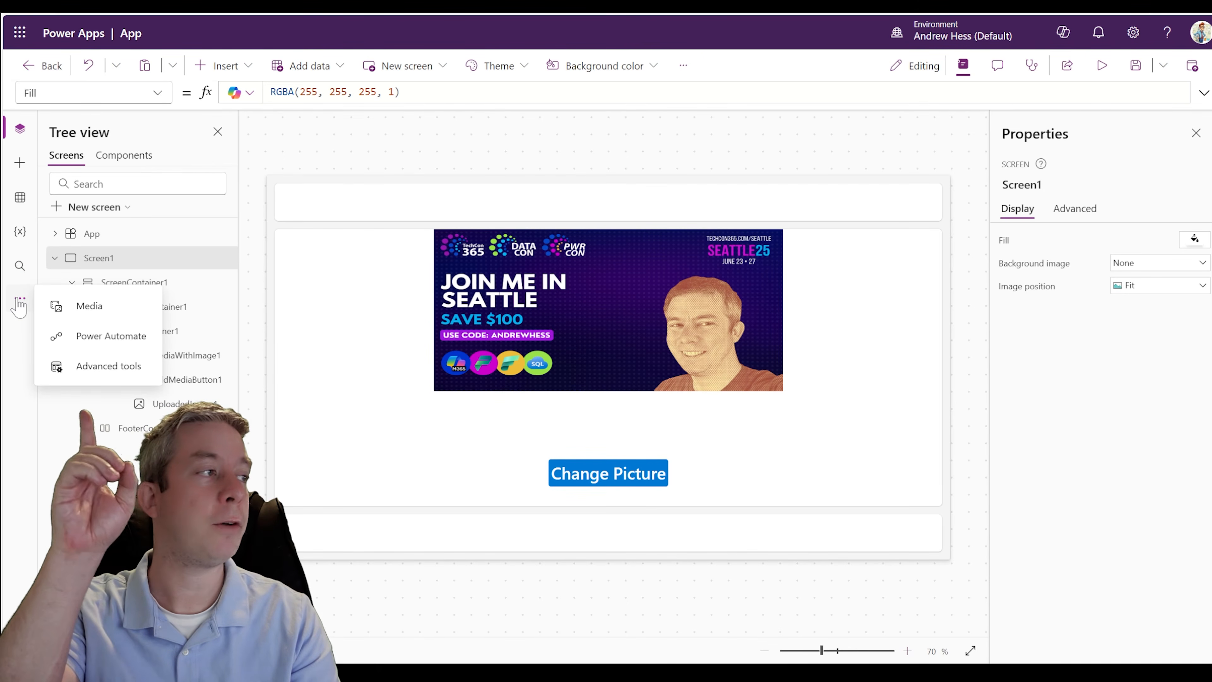
click(90, 340)
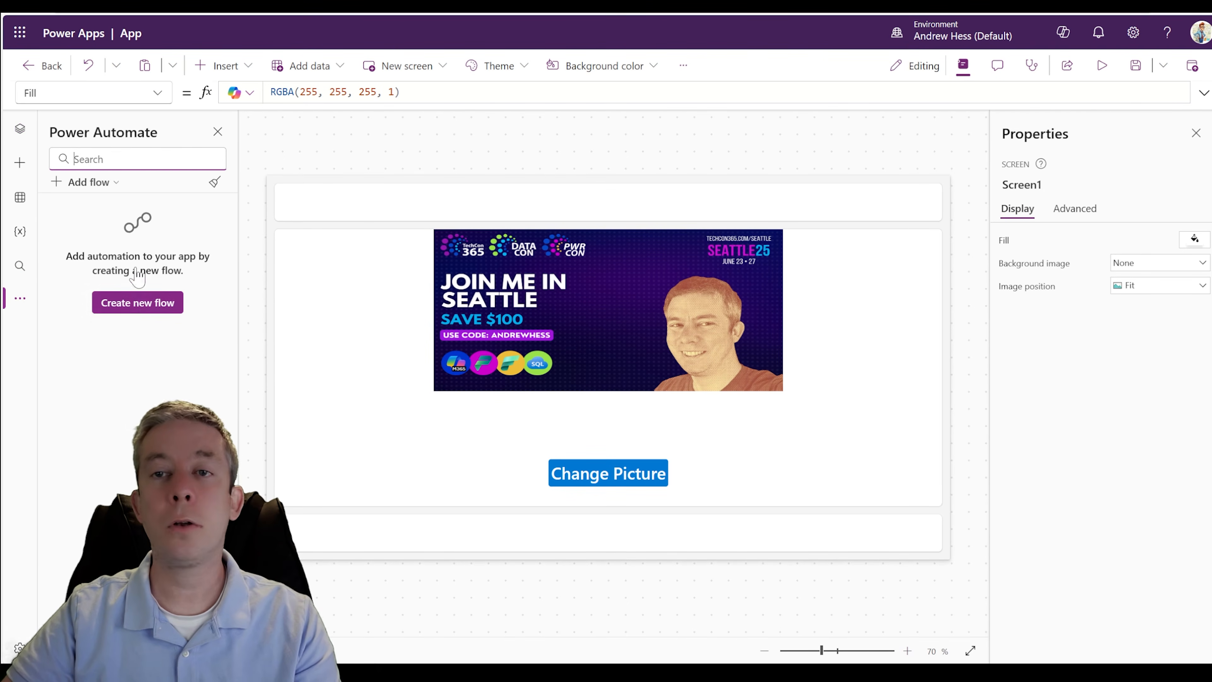
click(109, 189)
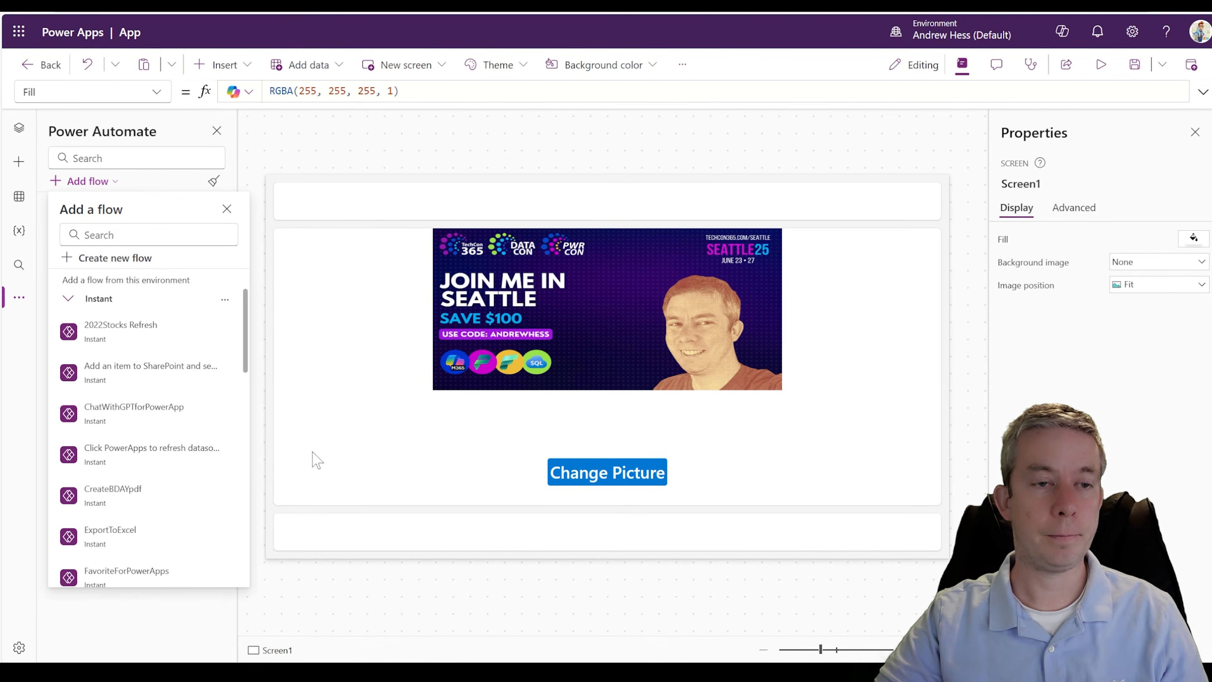
scroll(143, 353, down, 2)
scroll(143, 353, up, 2)
mouse_move(154, 343)
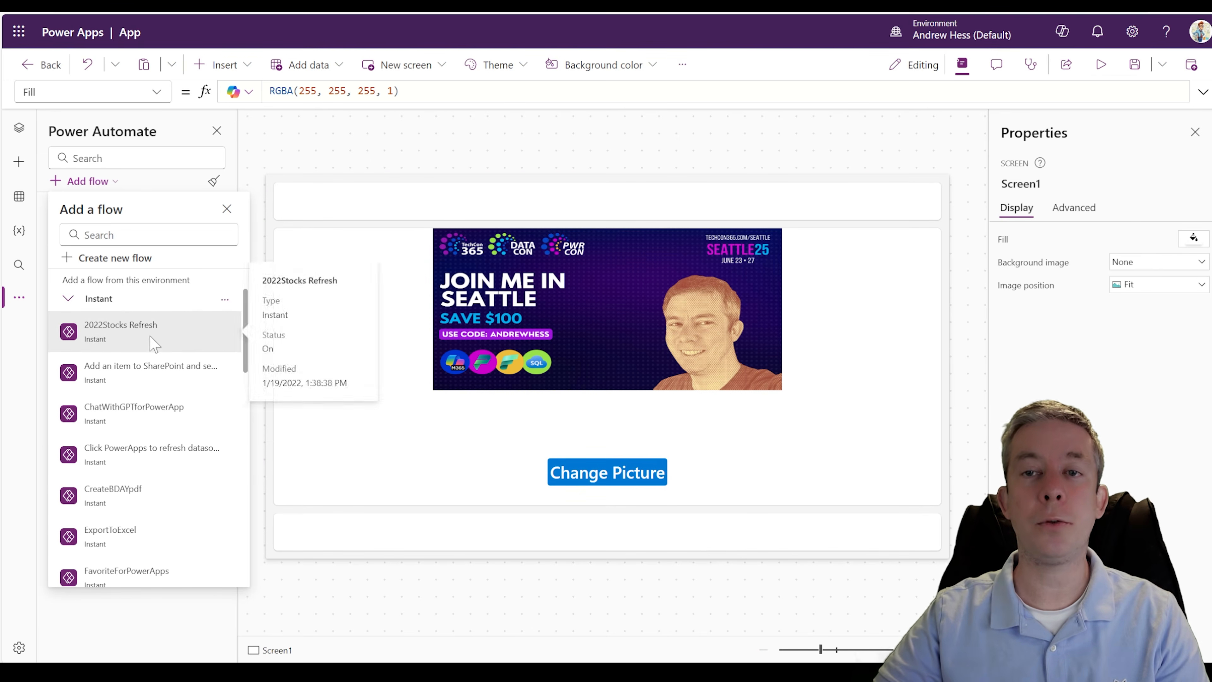
scroll(148, 363, down, 5)
mouse_move(110, 392)
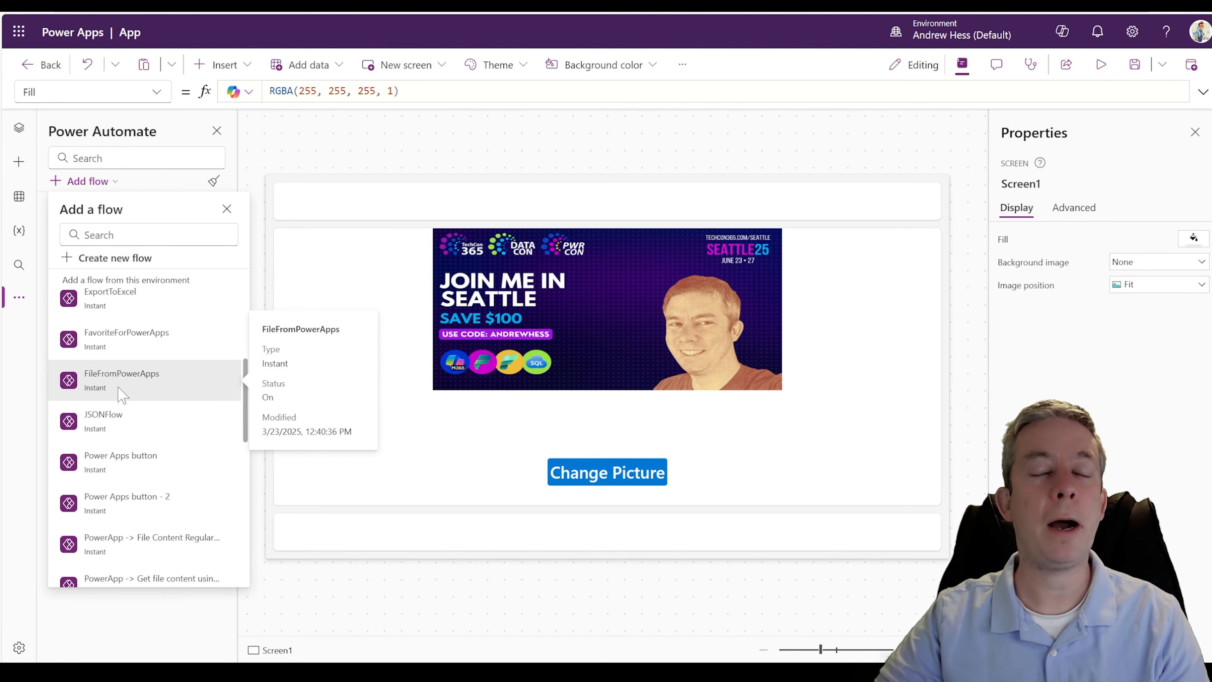
click(119, 382)
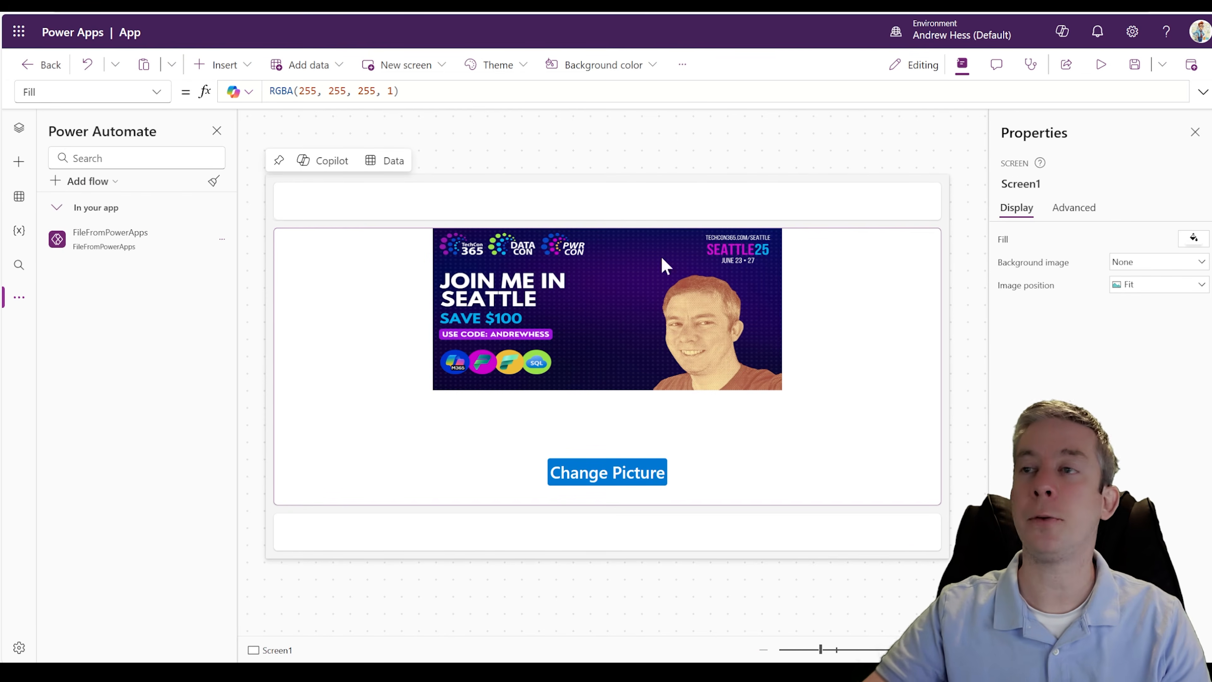
- Insert a button labelled Run Power Automate Flow in the header container, stretched to fill the container's full width and height
click(814, 200)
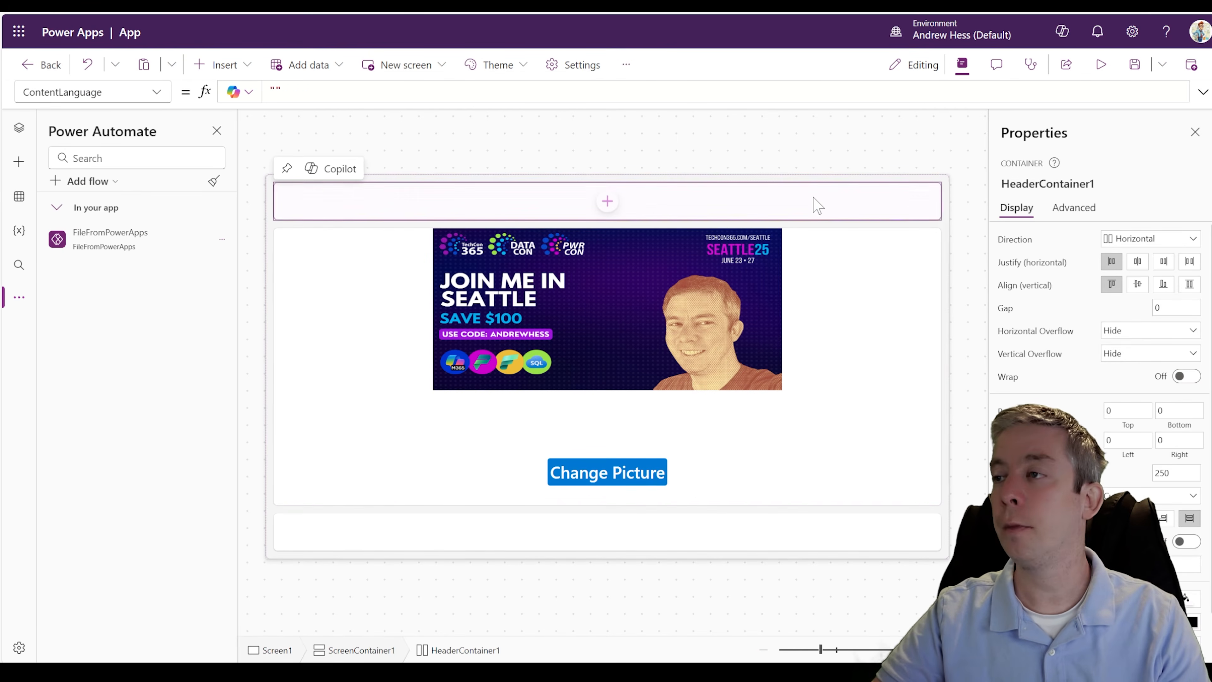
click(218, 64)
text(button)
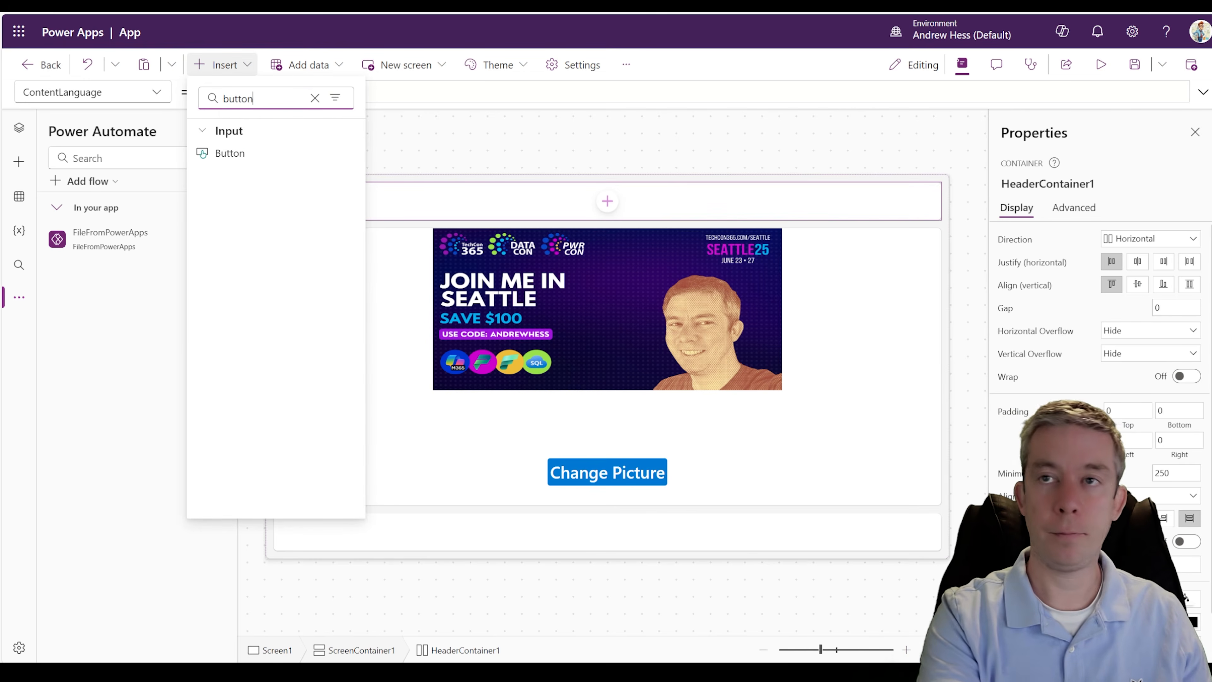
click(229, 162)
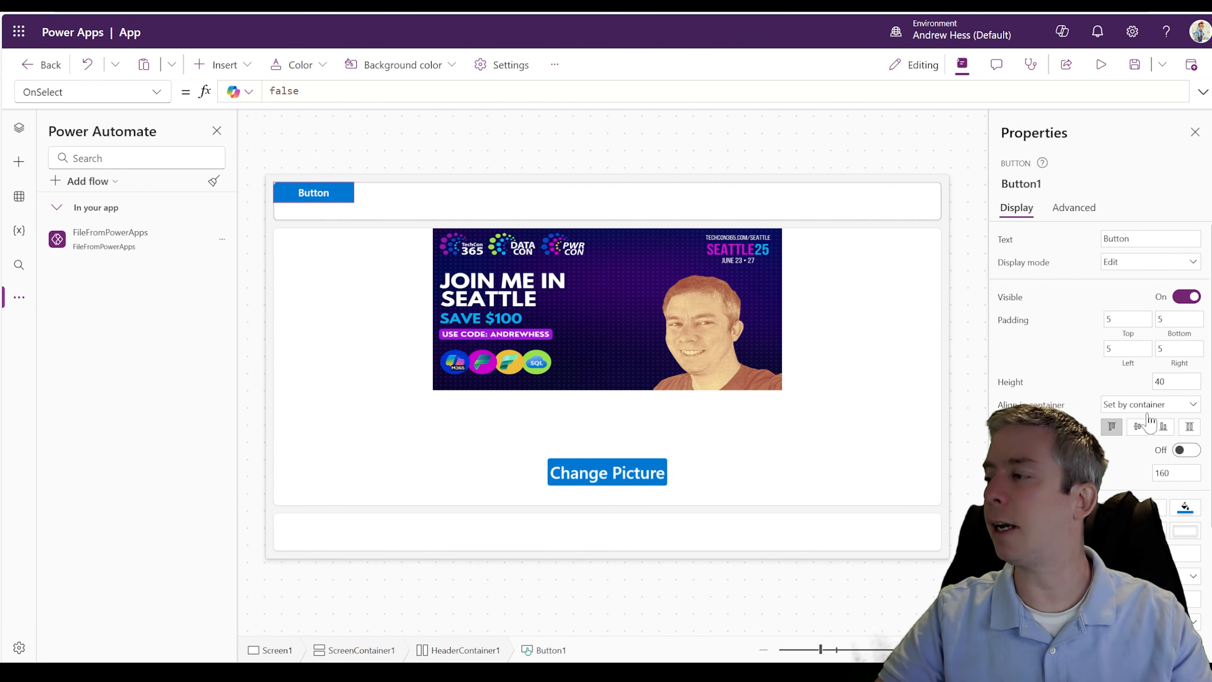
click(860, 211)
click(1188, 285)
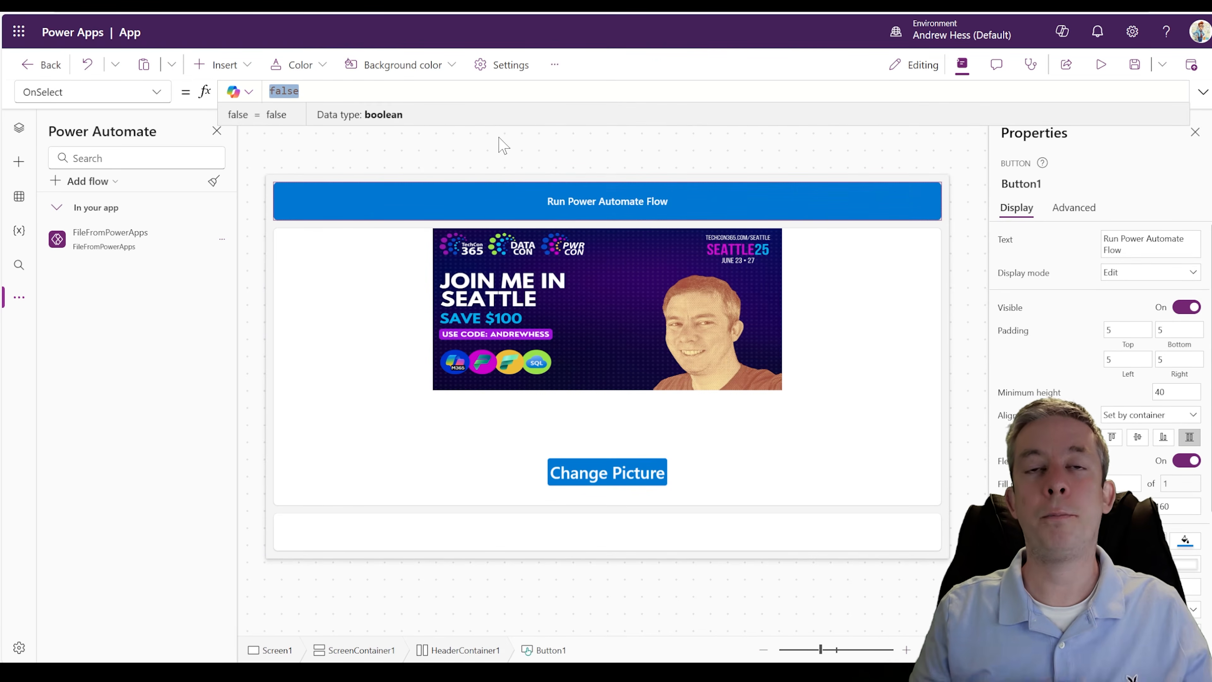
- Begin the button's OnSelect formula with FileFromPowerApps.Run and "test.png" as its fileName argument
mouse_move(87, 251)
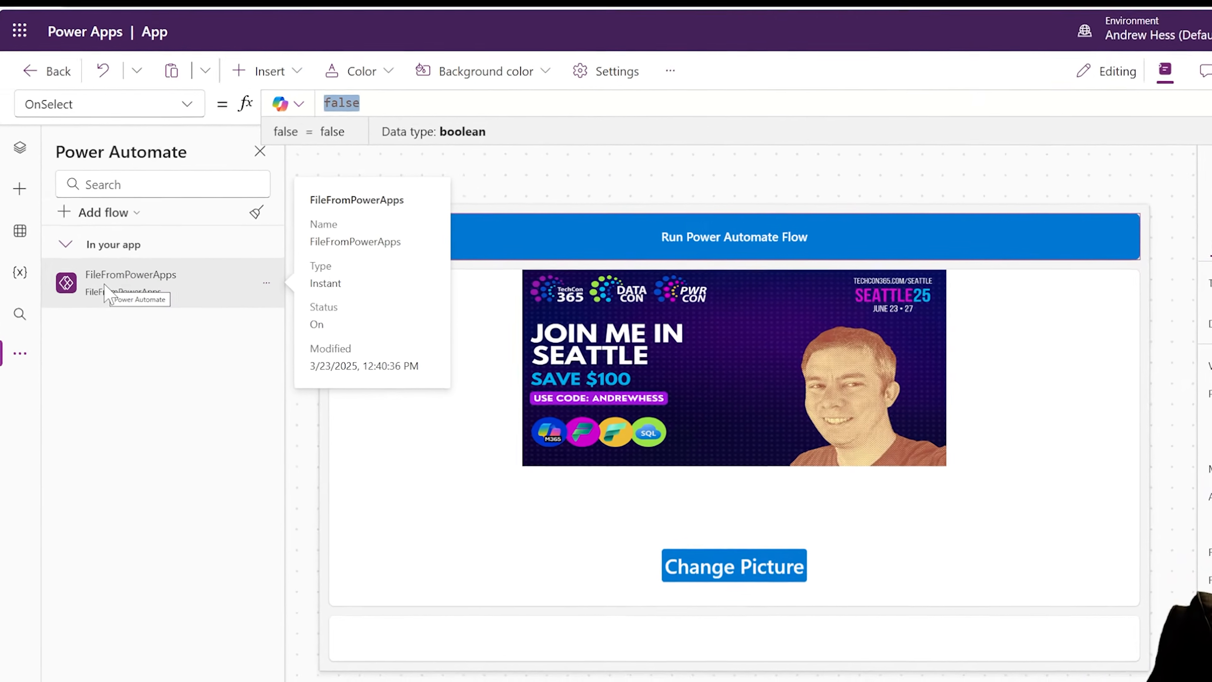
text(File)
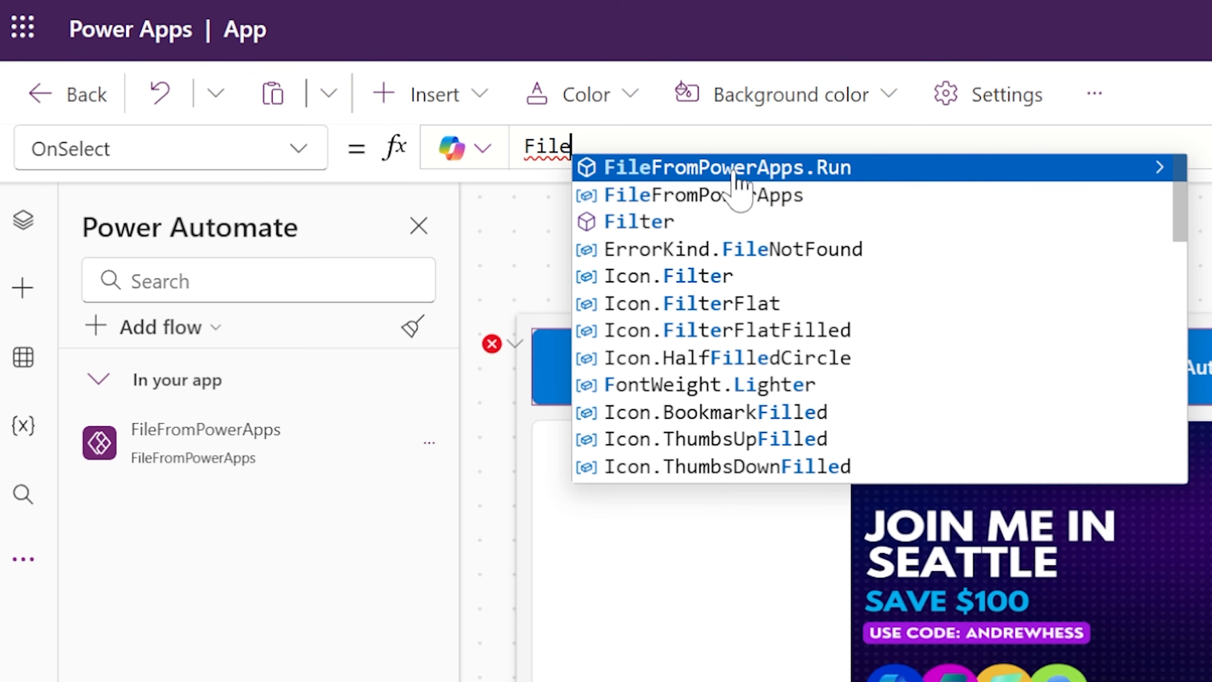
click(735, 175)
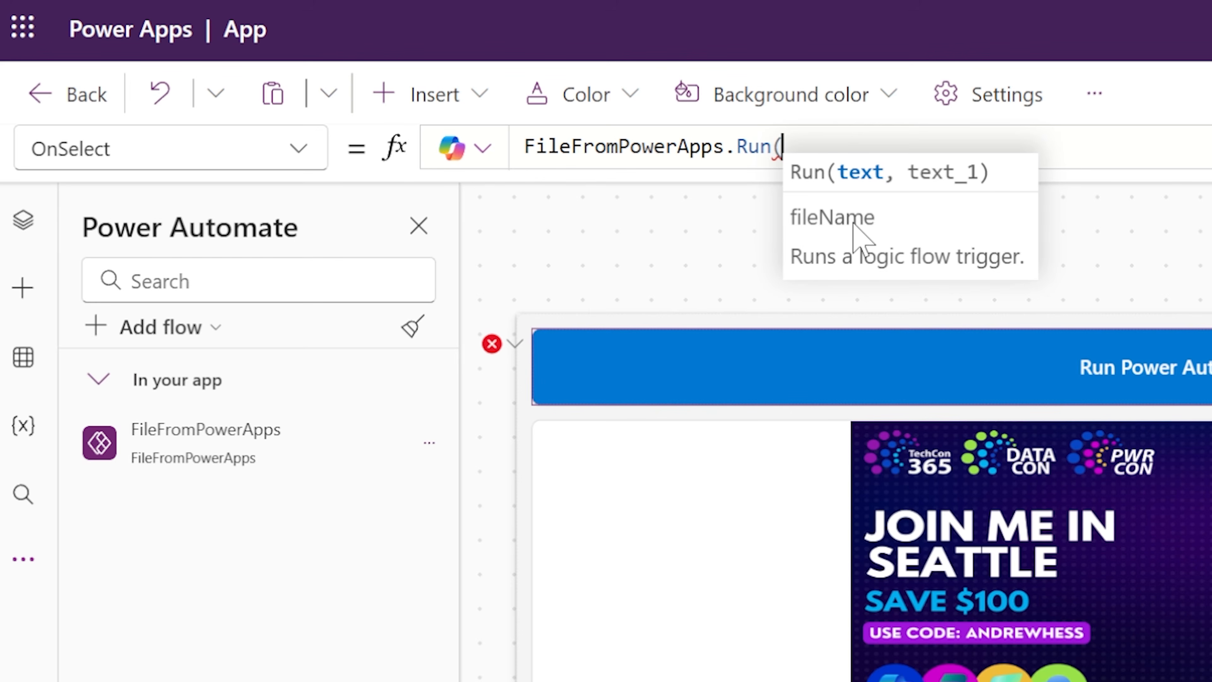
text("test.png")
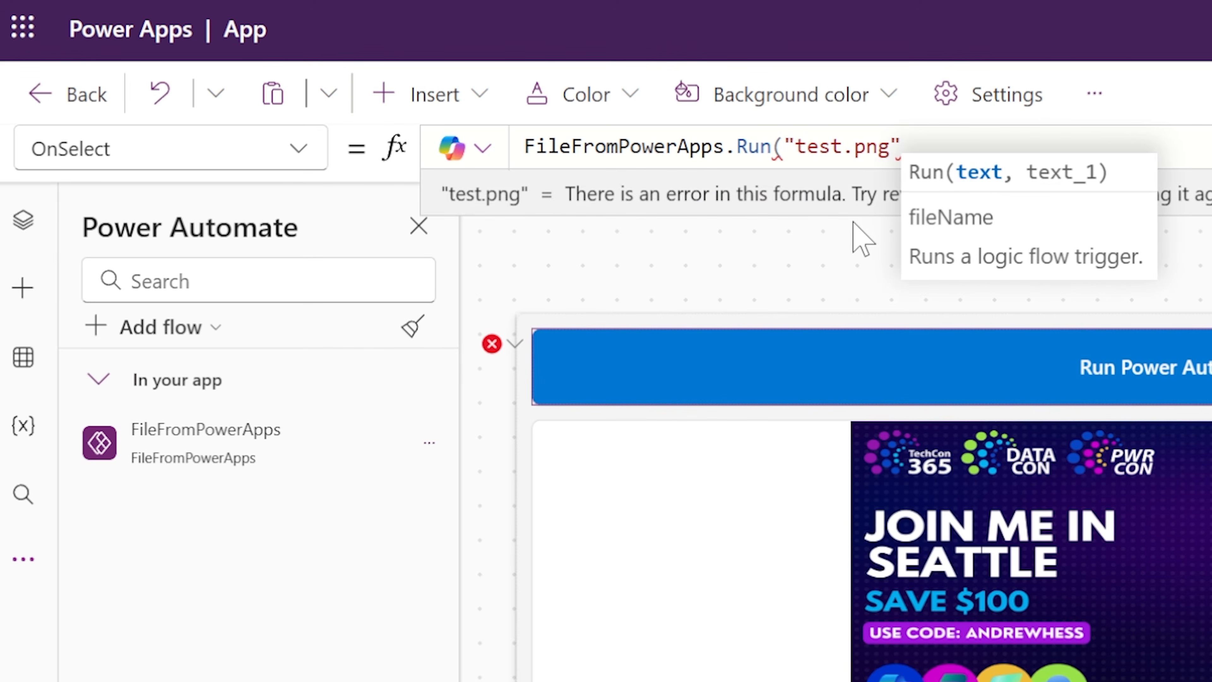
text(,)
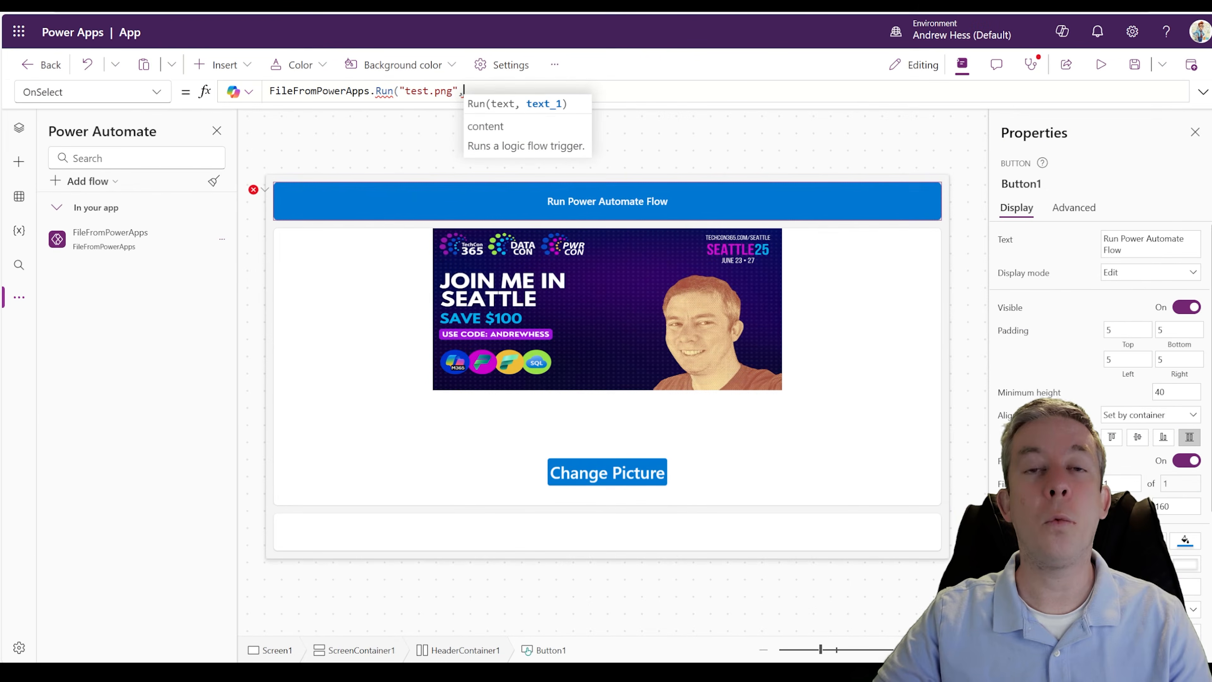
- Complete the button's OnSelect Run formula with UploadedImage1.Image as the content argument
click(19, 128)
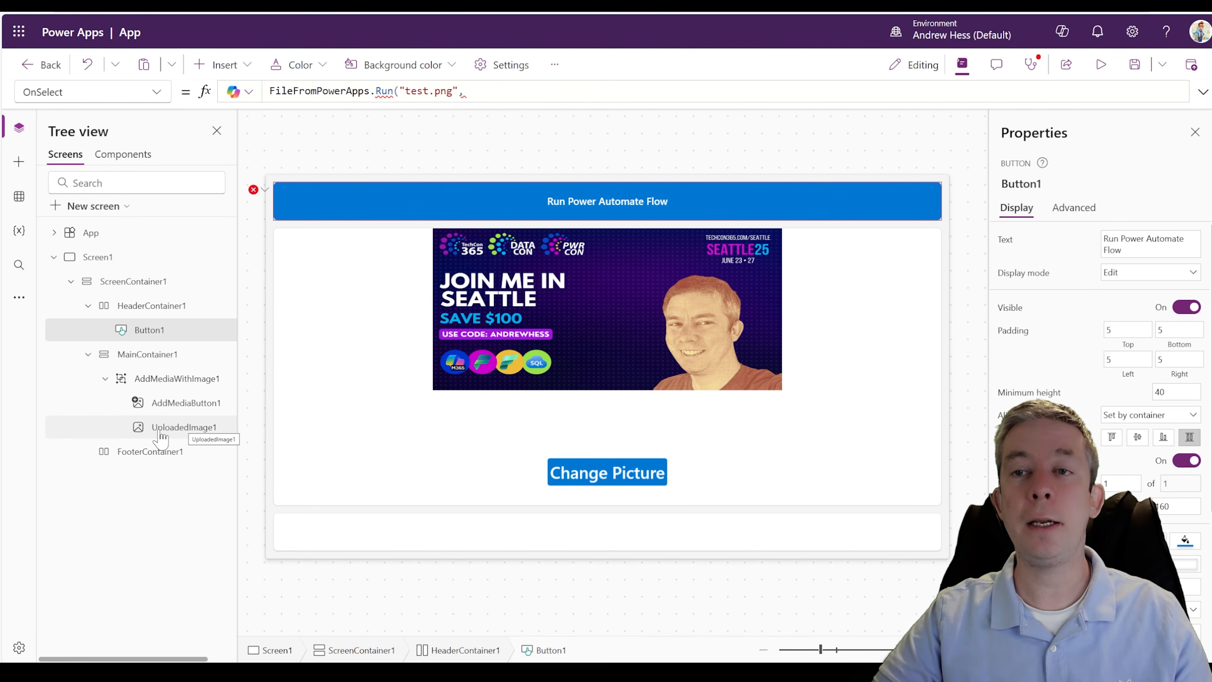
click(477, 91)
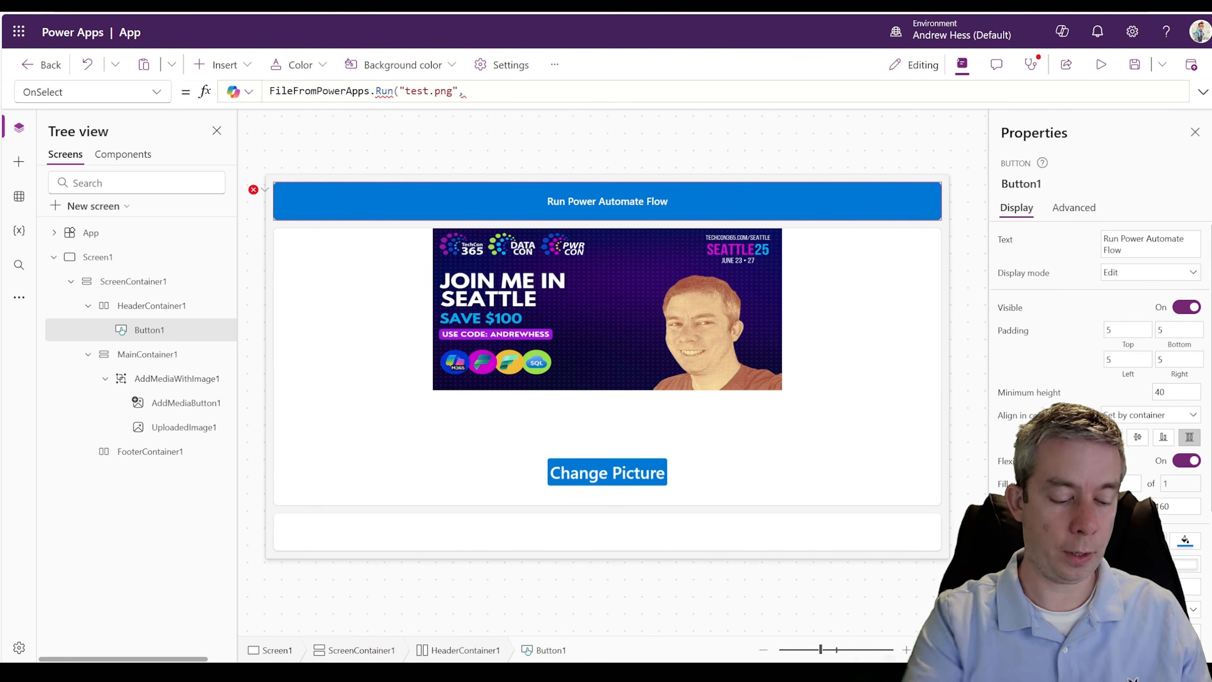
text(UploadedImage1)
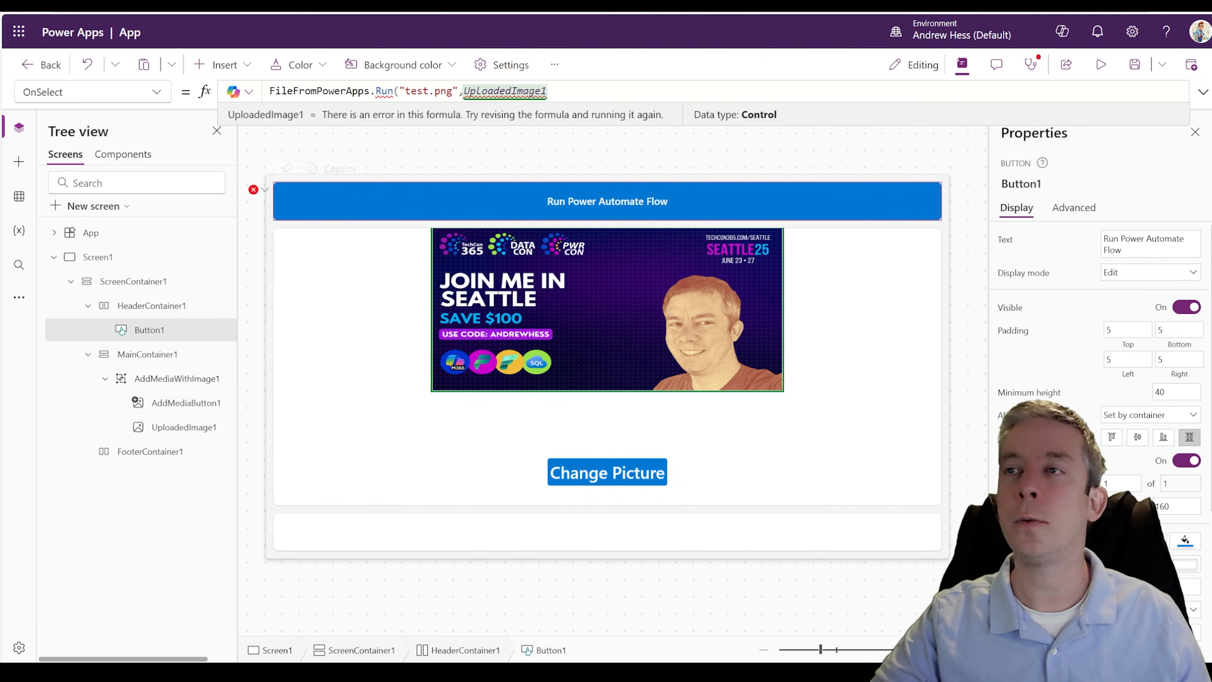
text(.)
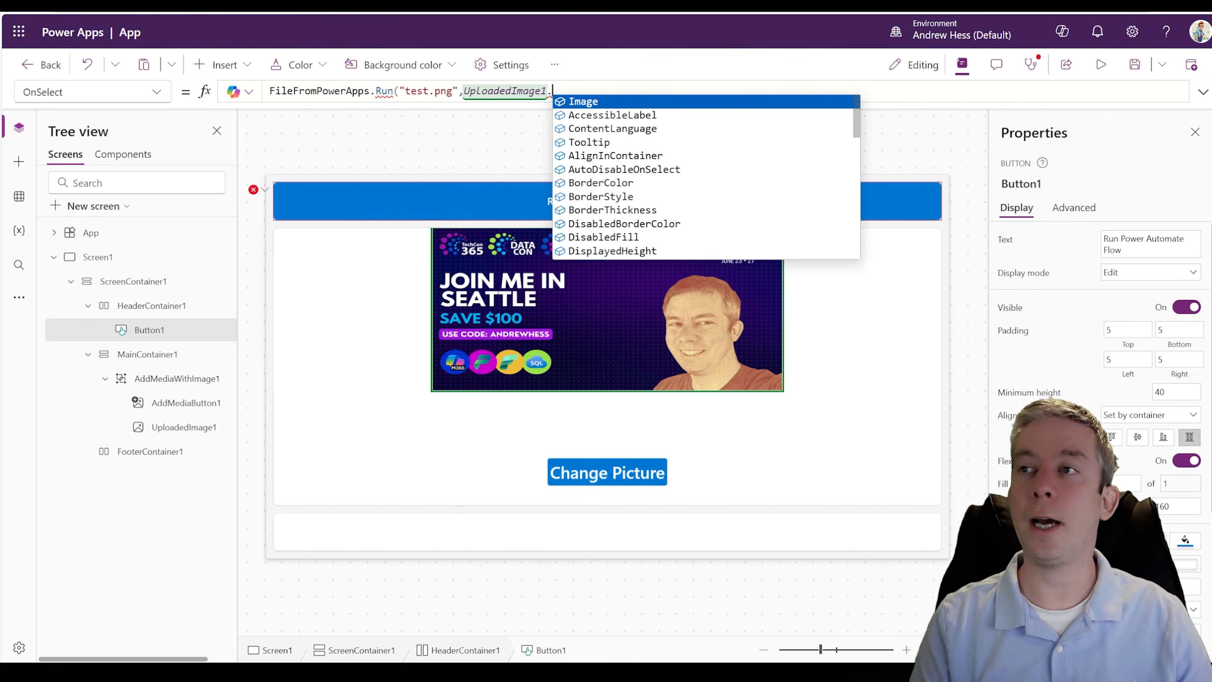
click(676, 101)
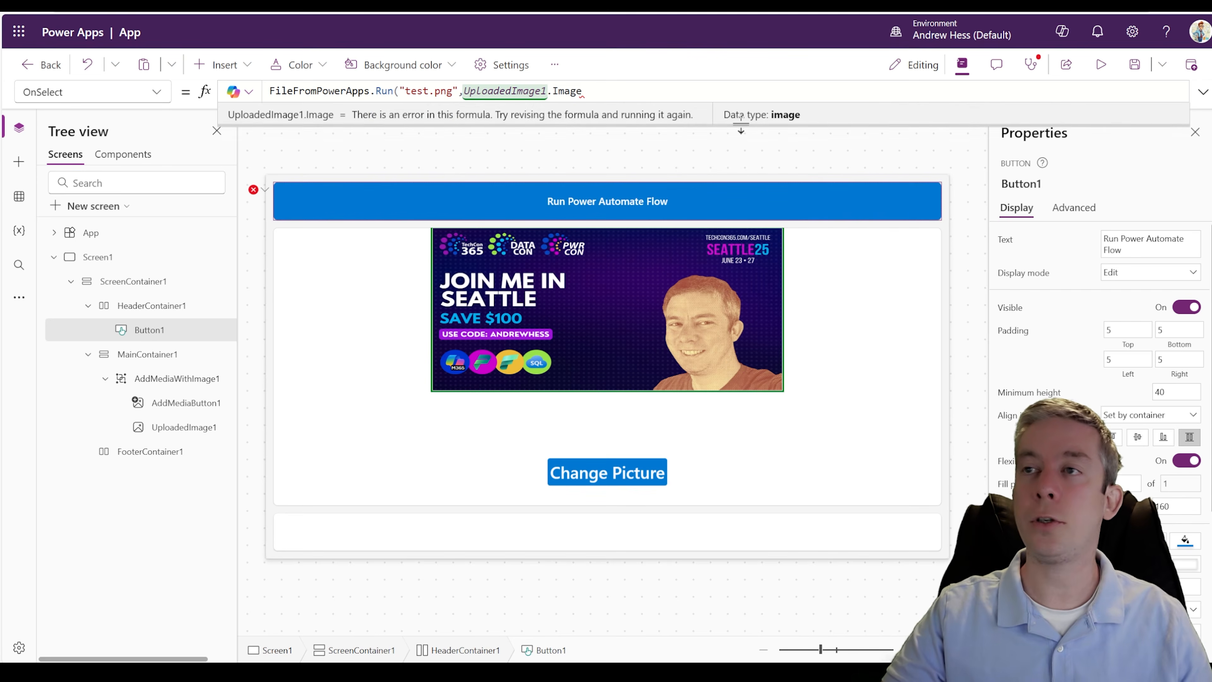
click(711, 96)
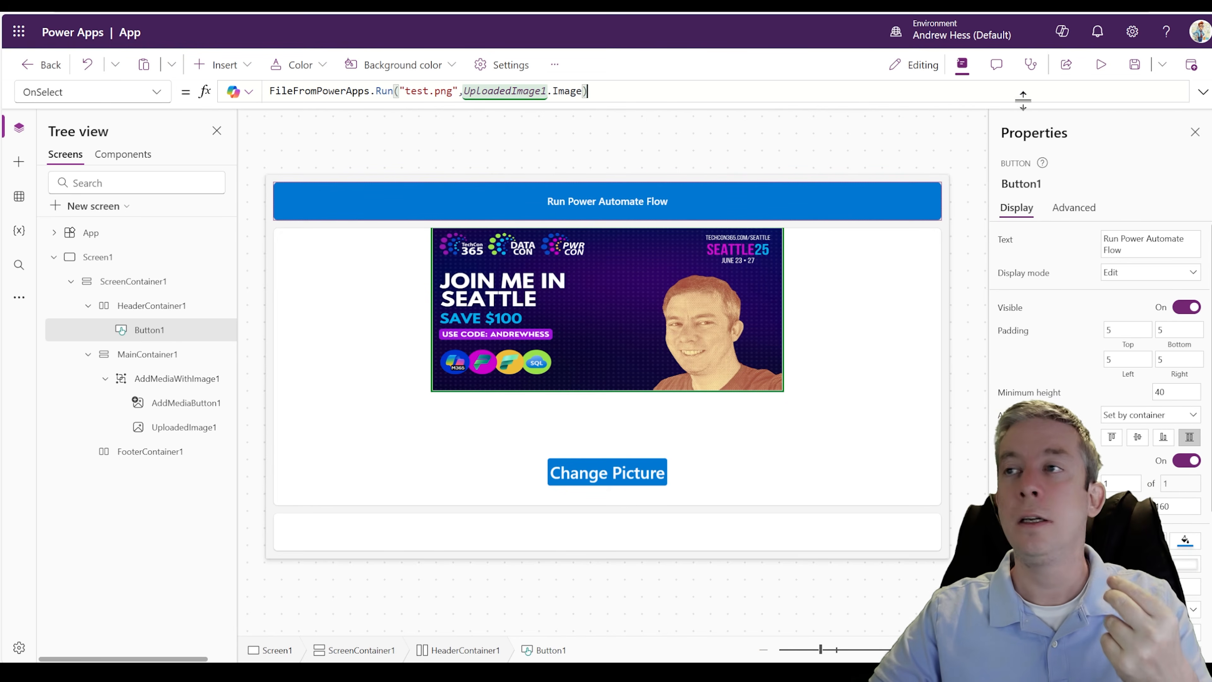
- Save the app under the name TestFilePowerApp
click(1135, 64)
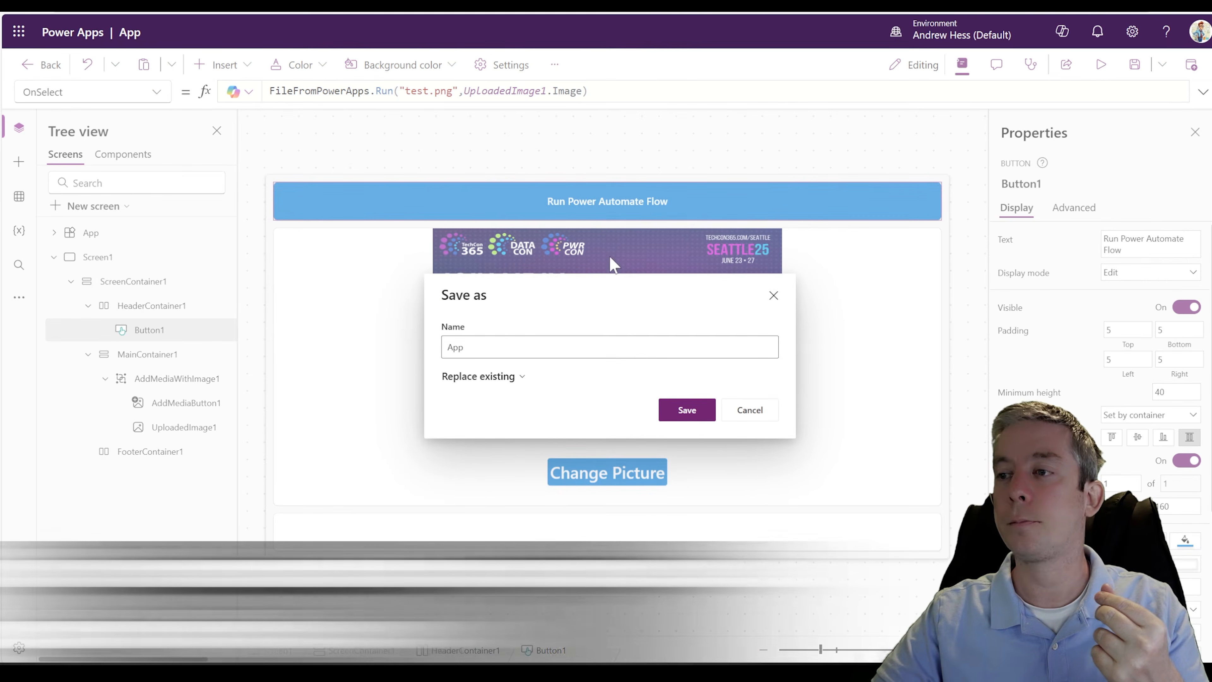
text(TestFilePower)
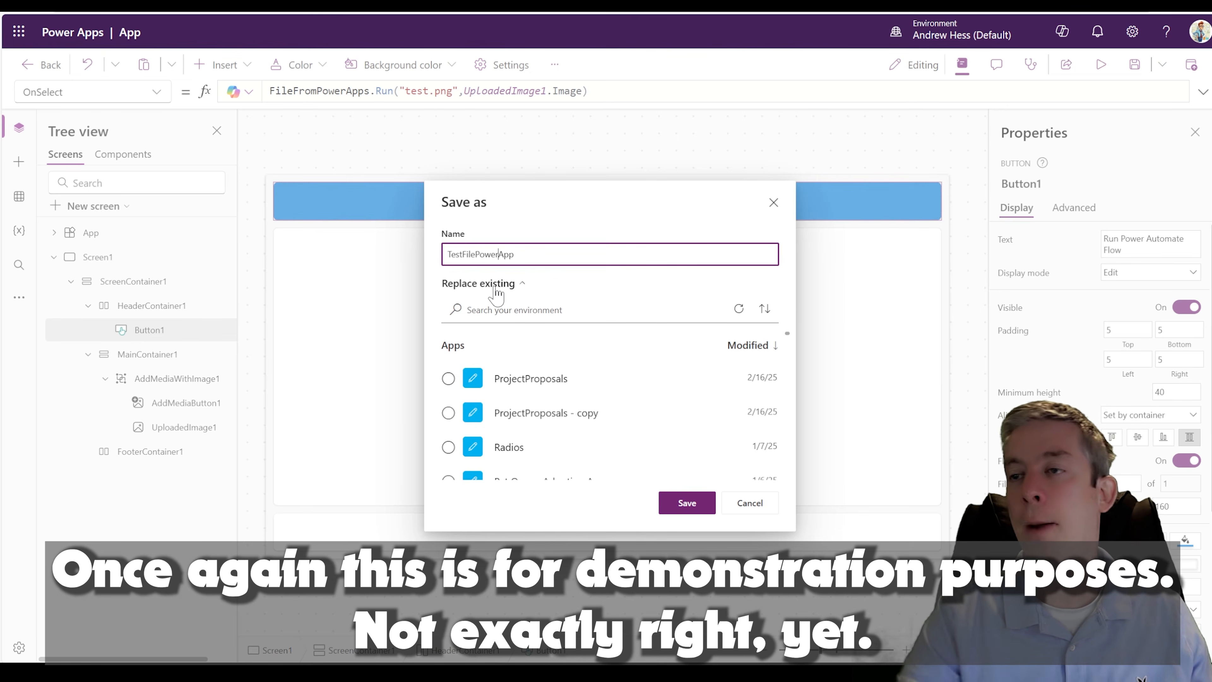
click(688, 505)
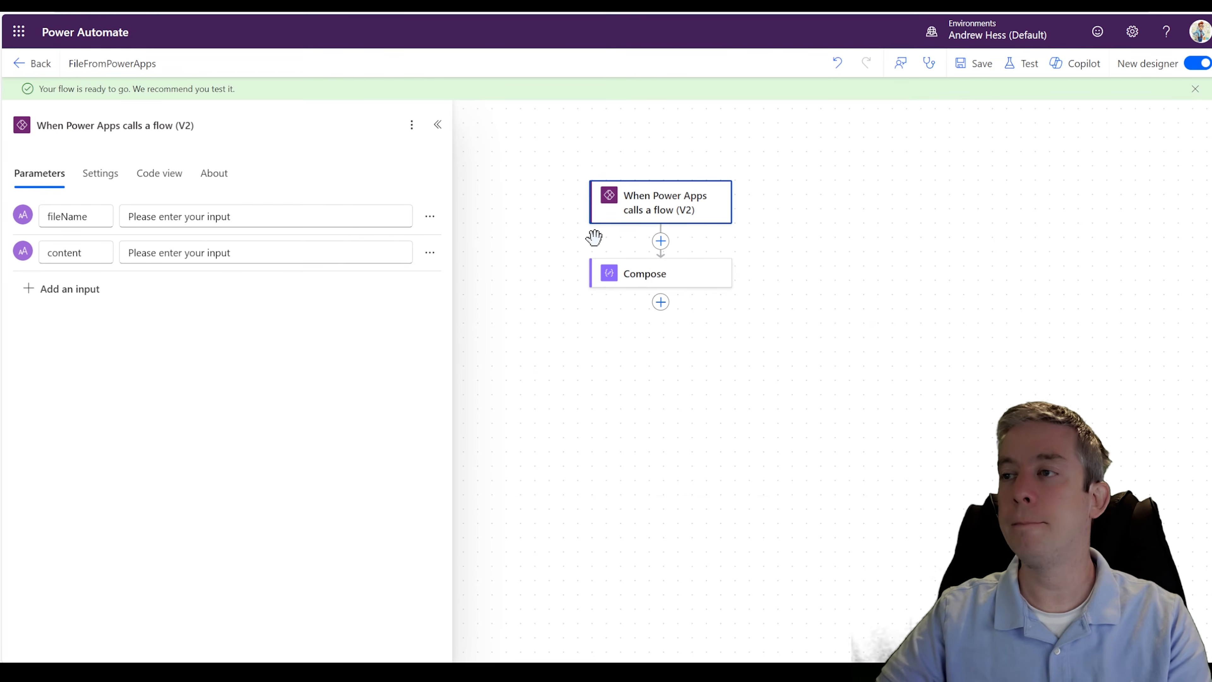
- Switch to the FileFromPowerApps flow in Power Automate and add a SharePoint Create file action after Compose
click(660, 241)
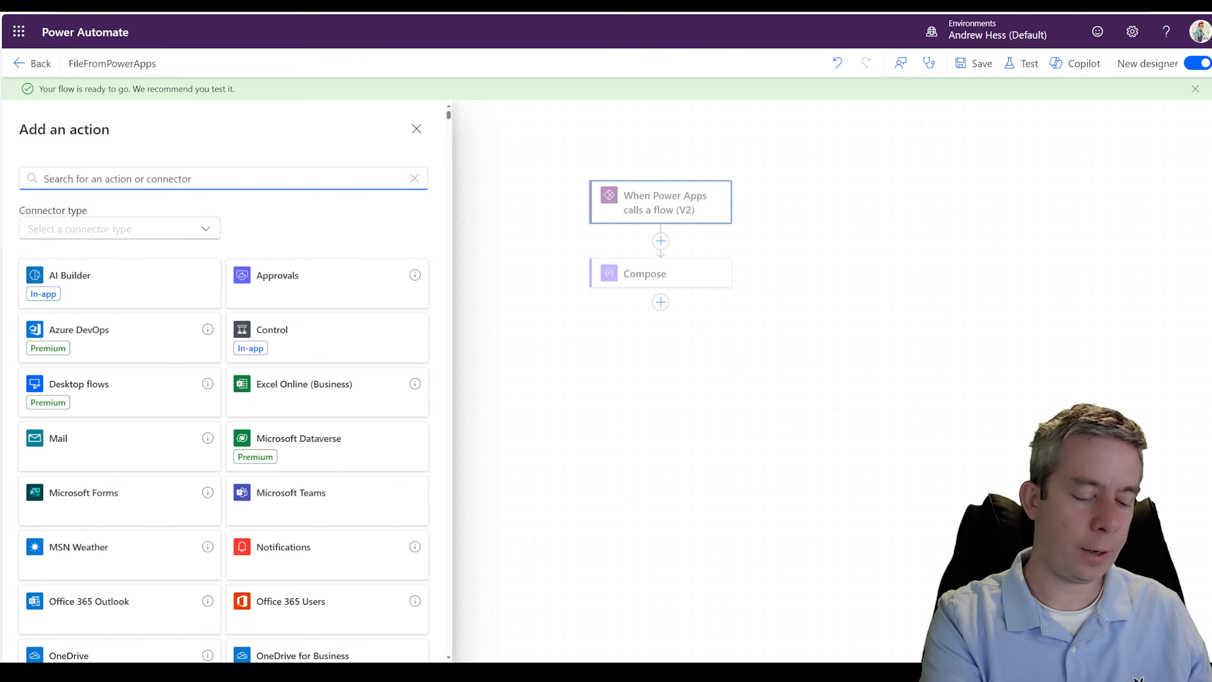
text(sharepoint)
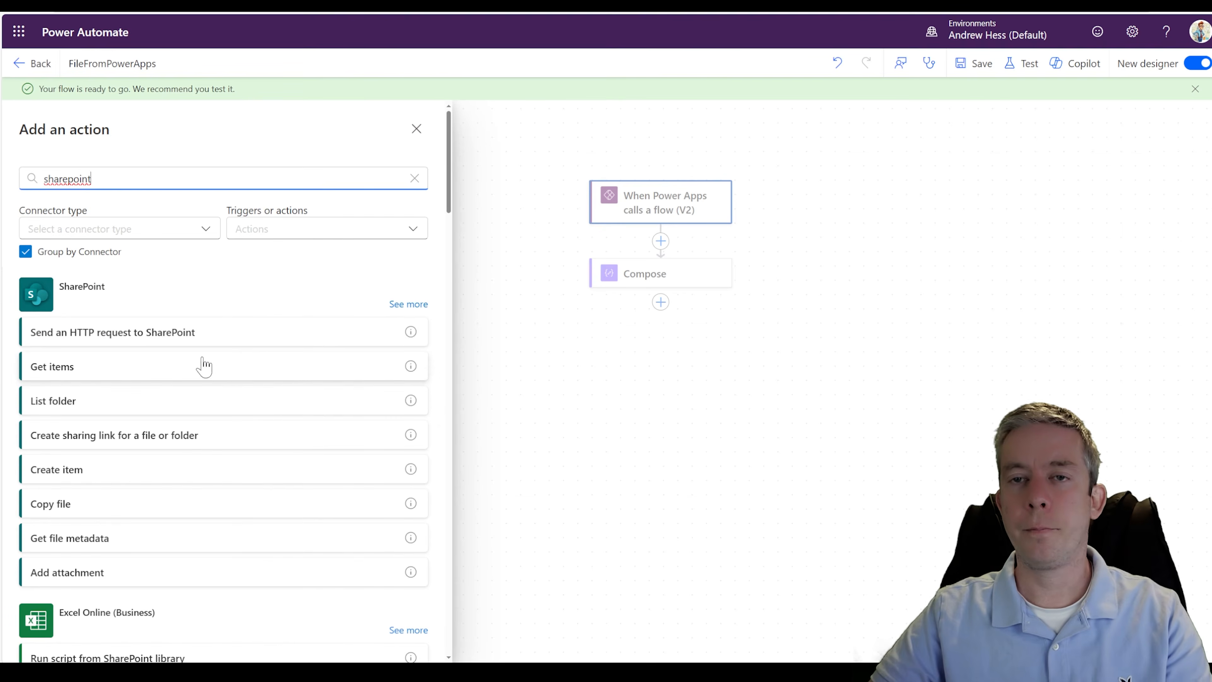
click(405, 302)
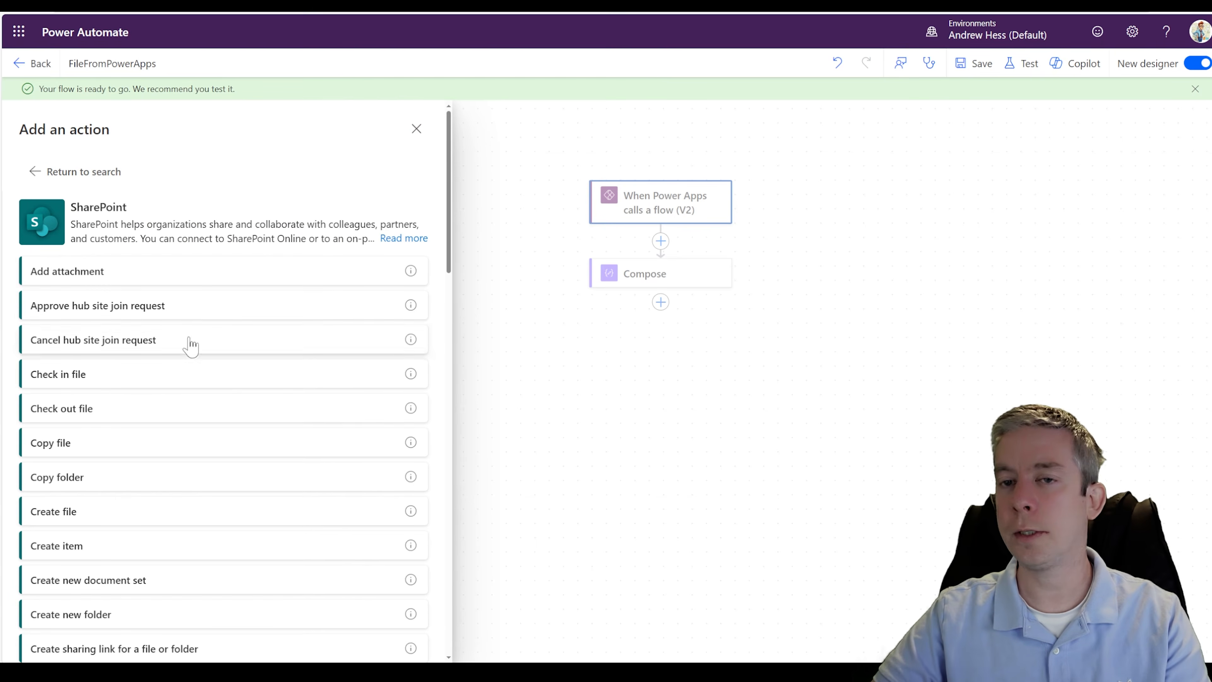
scroll(110, 382, down, 4)
click(98, 330)
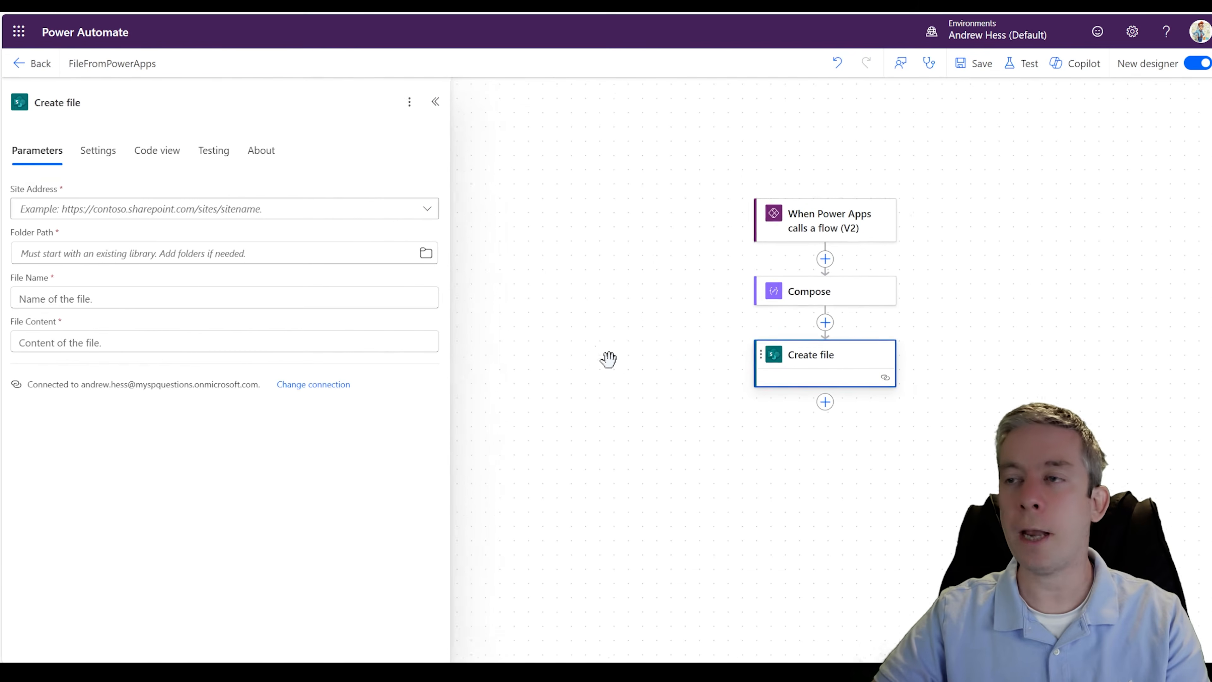
- Set the Create file action's site address to the TestHomePage site and its folder path to /SecondaryLibrary
click(392, 215)
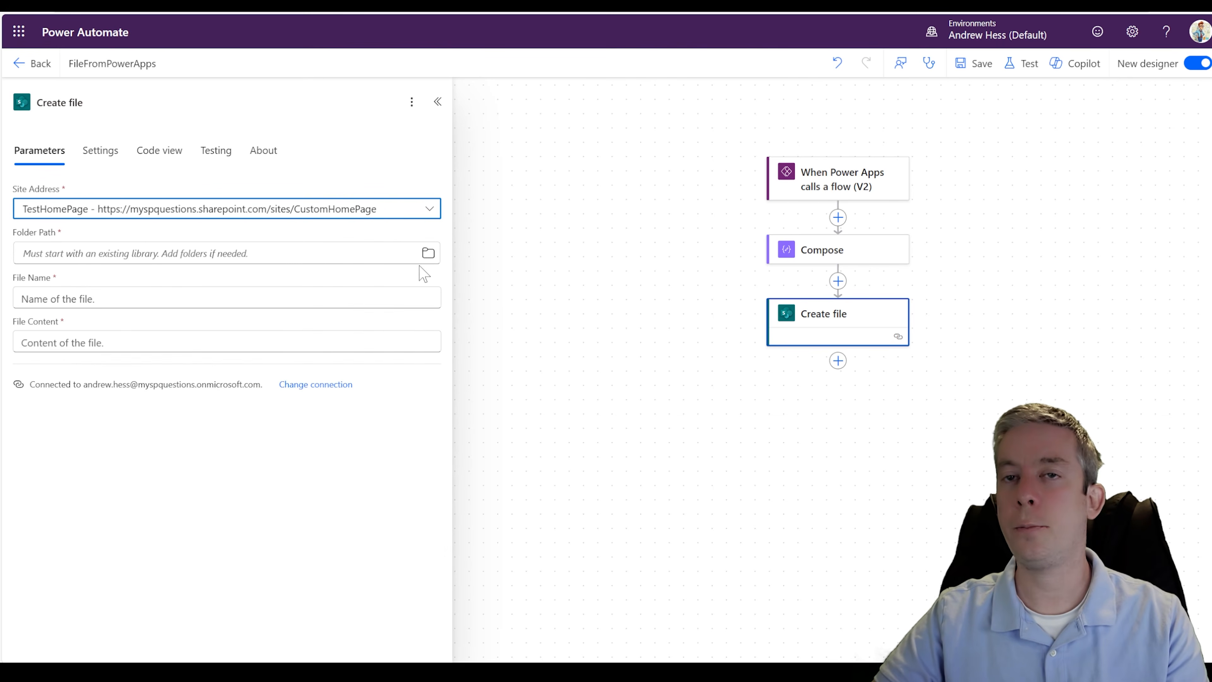
click(428, 253)
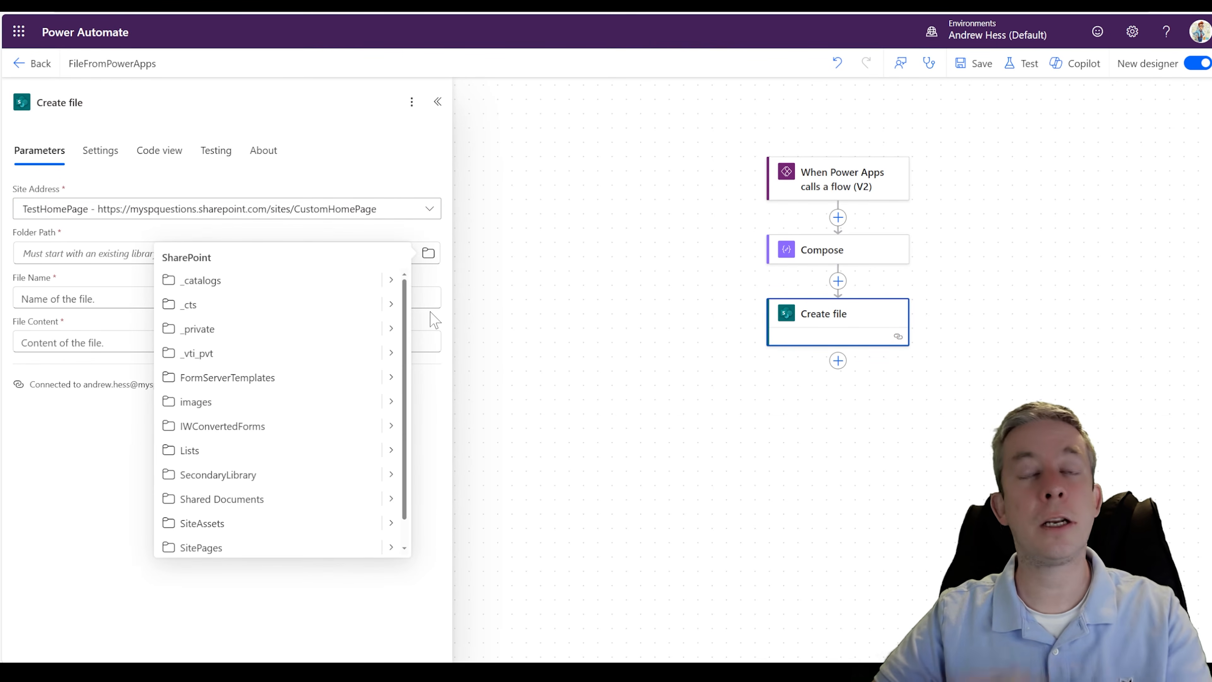
click(367, 476)
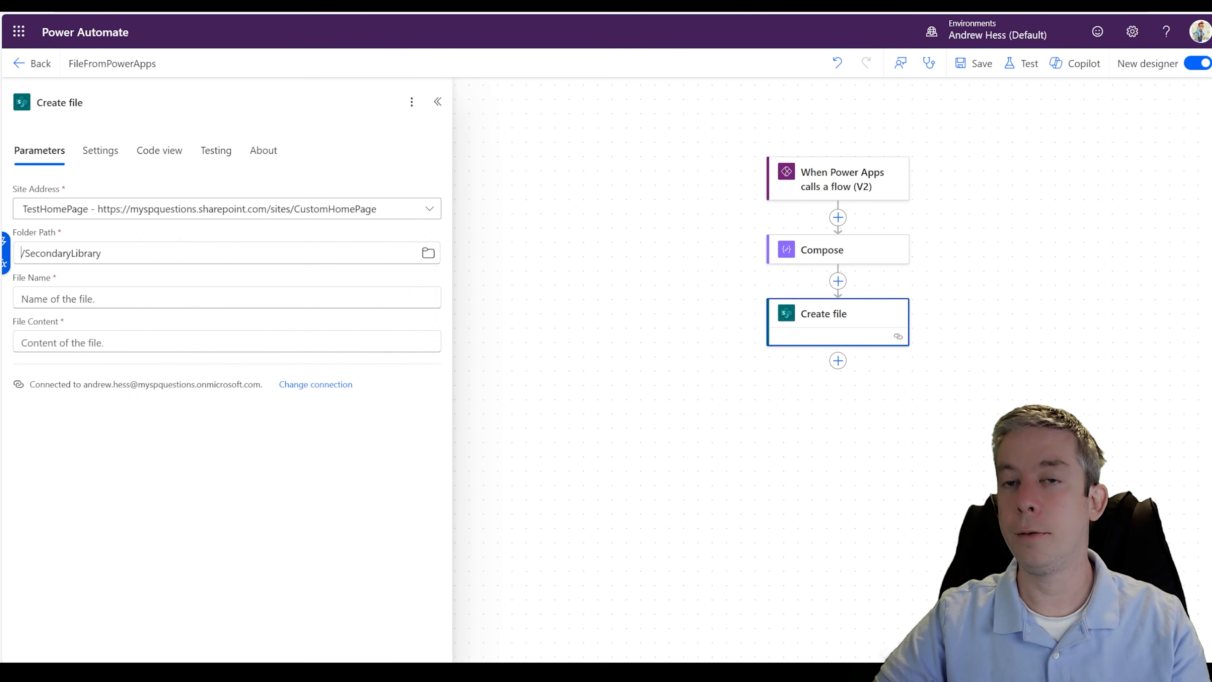
- Set the Create file action's File Name to the trigger's fileName dynamic value
click(344, 298)
click(444, 292)
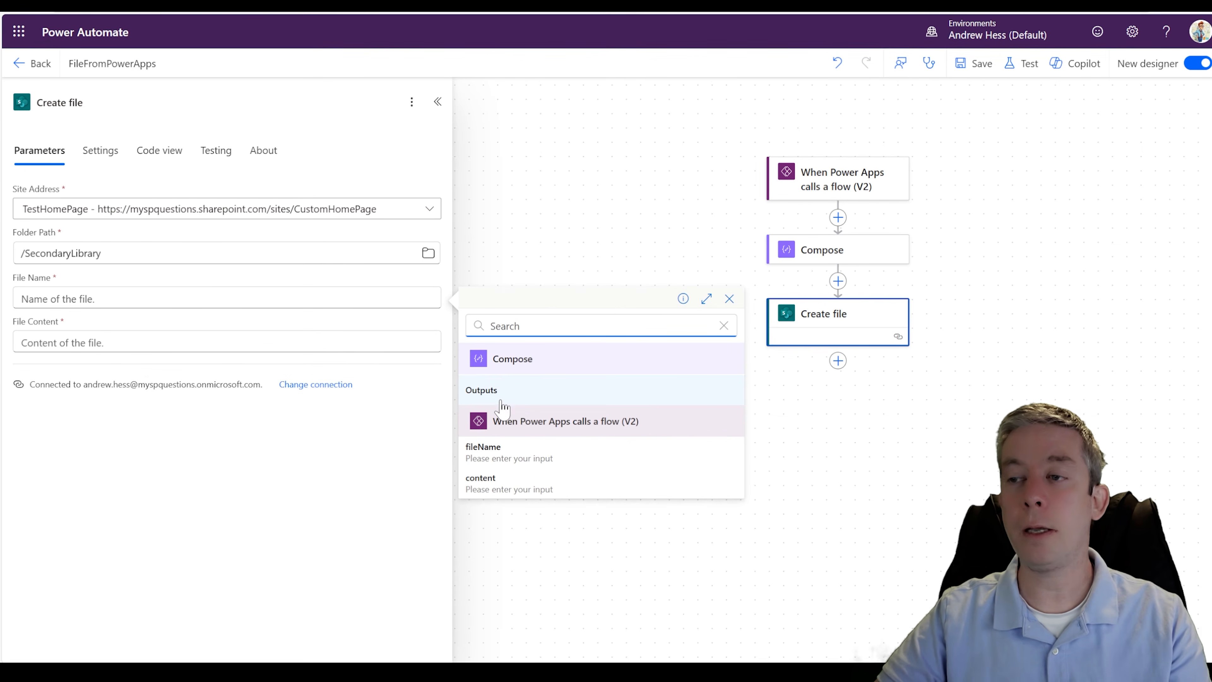
click(496, 460)
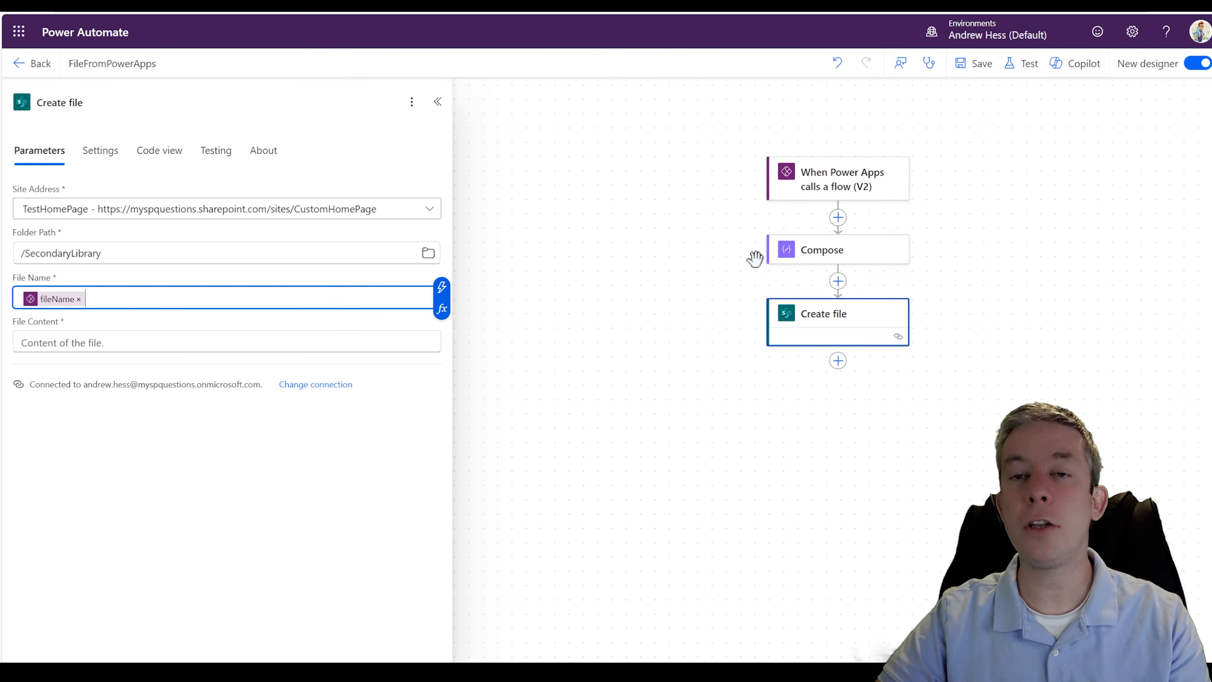
- Delete the Compose action from the flow
click(821, 260)
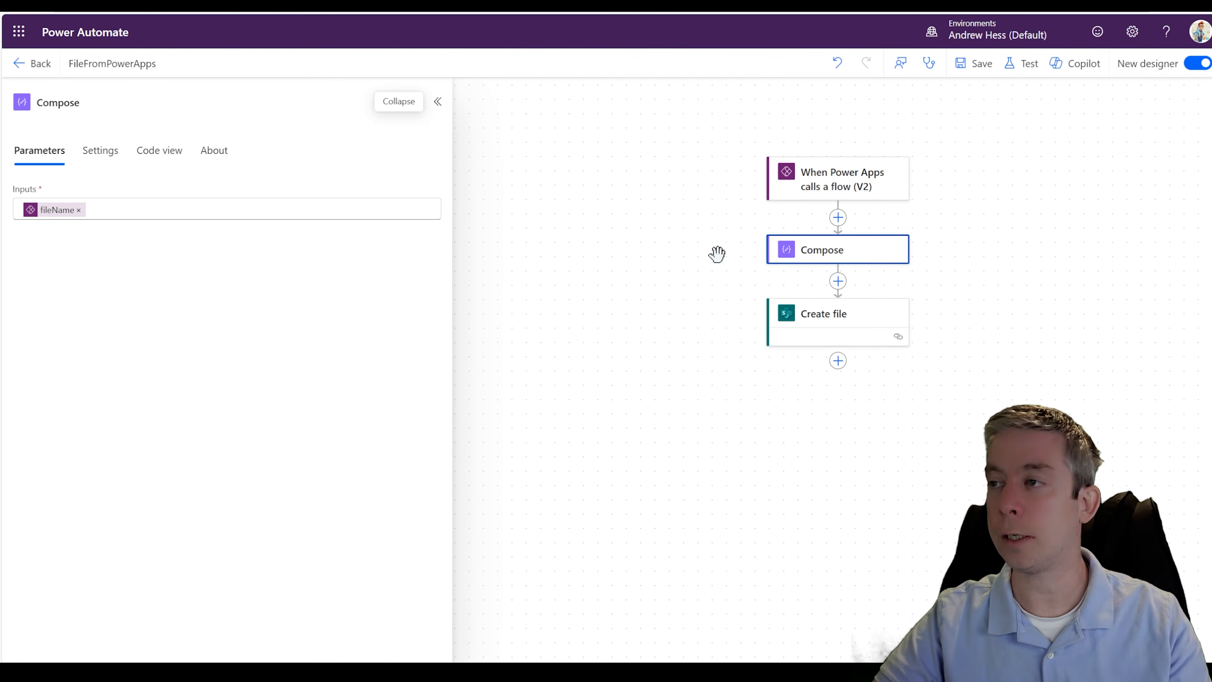
click(411, 102)
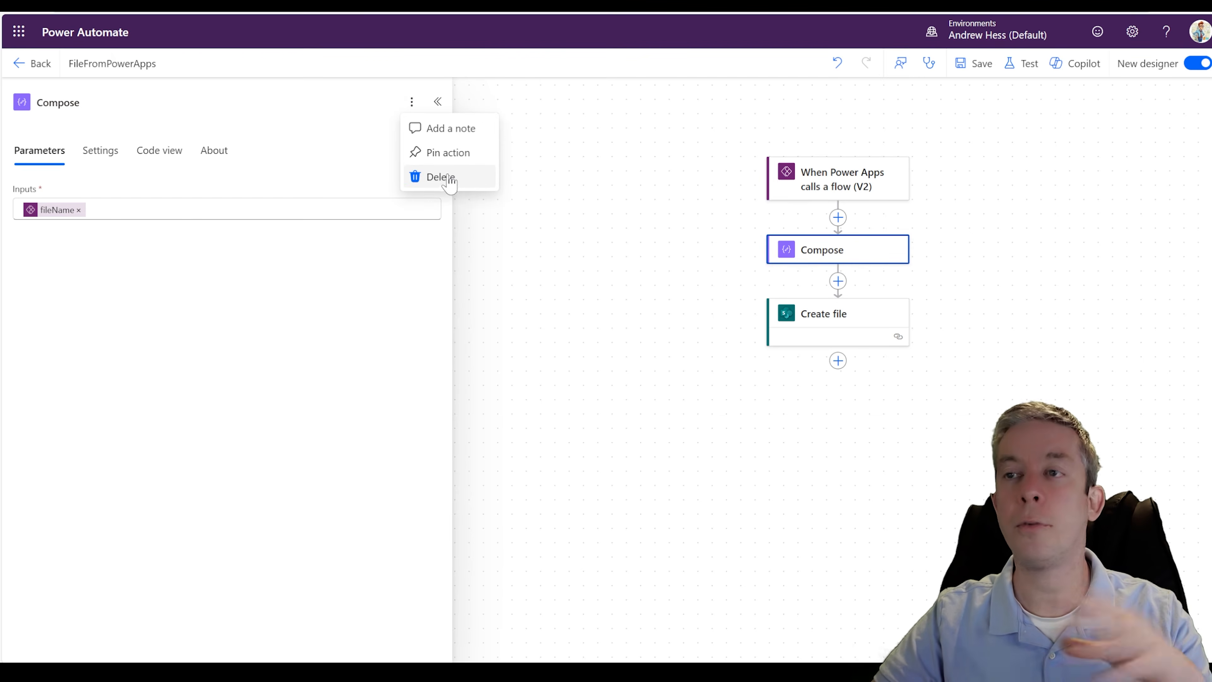
click(439, 177)
click(771, 377)
- Set the Create file action's File Content to the trigger's content dynamic value, and save the flow
click(784, 277)
click(382, 342)
click(441, 332)
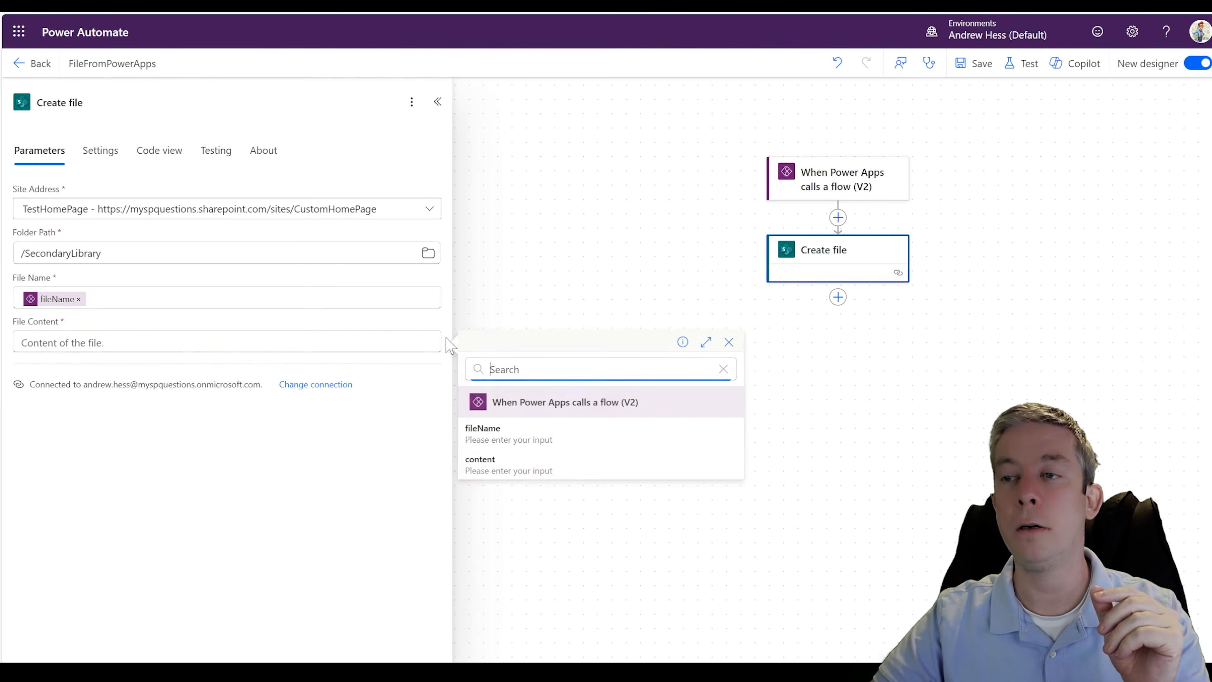
click(490, 463)
click(973, 63)
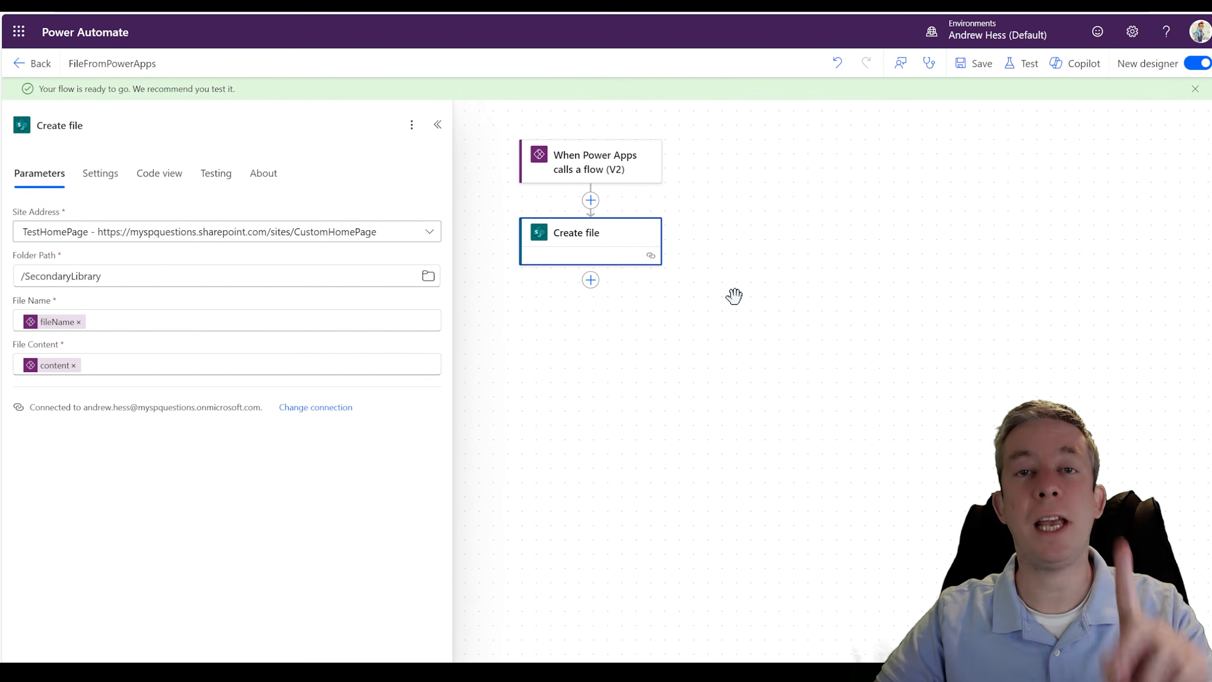
click(1012, 64)
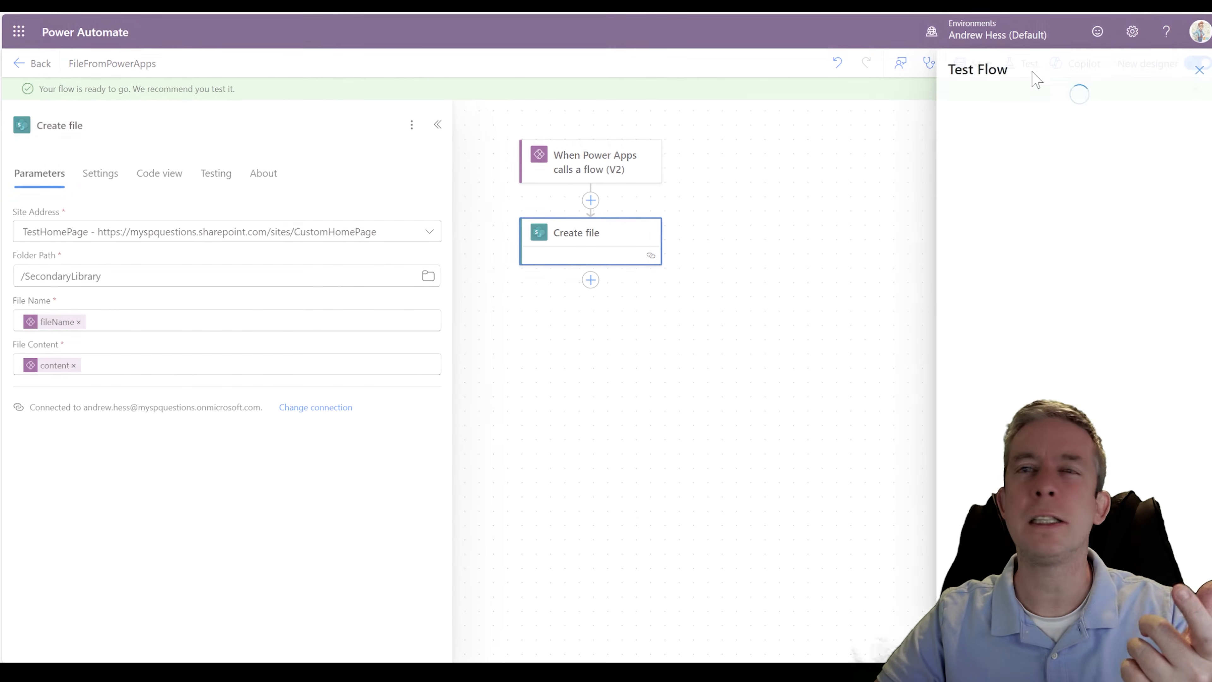
click(1003, 107)
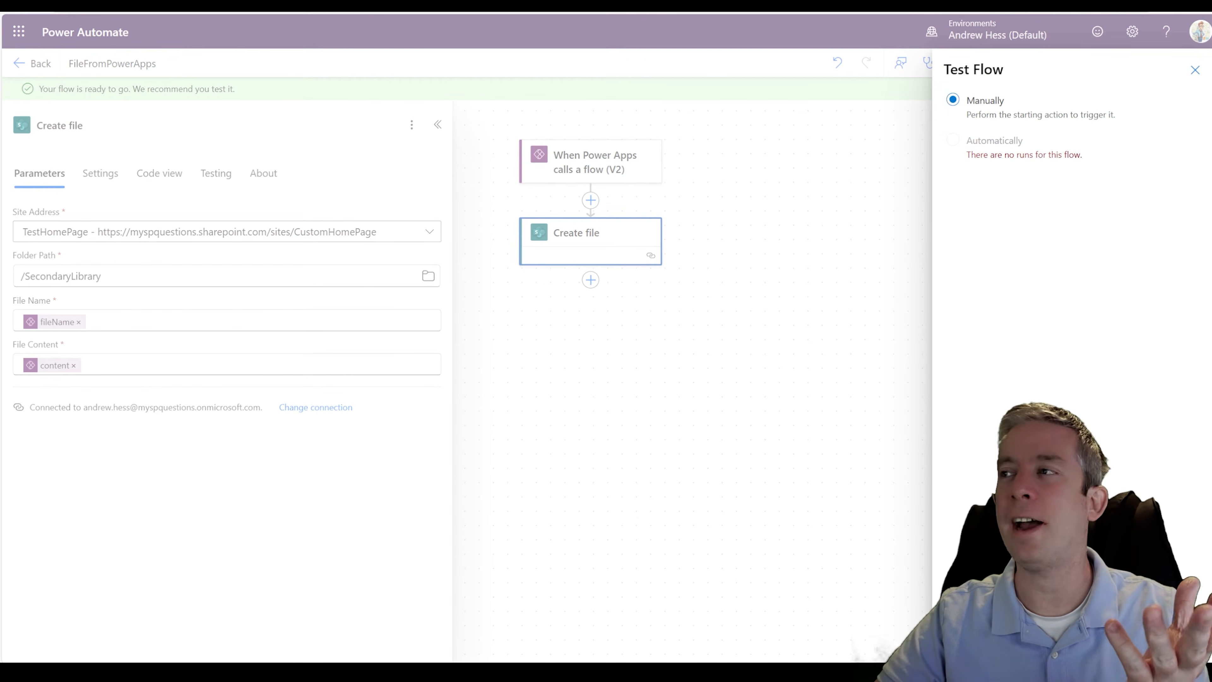
click(973, 640)
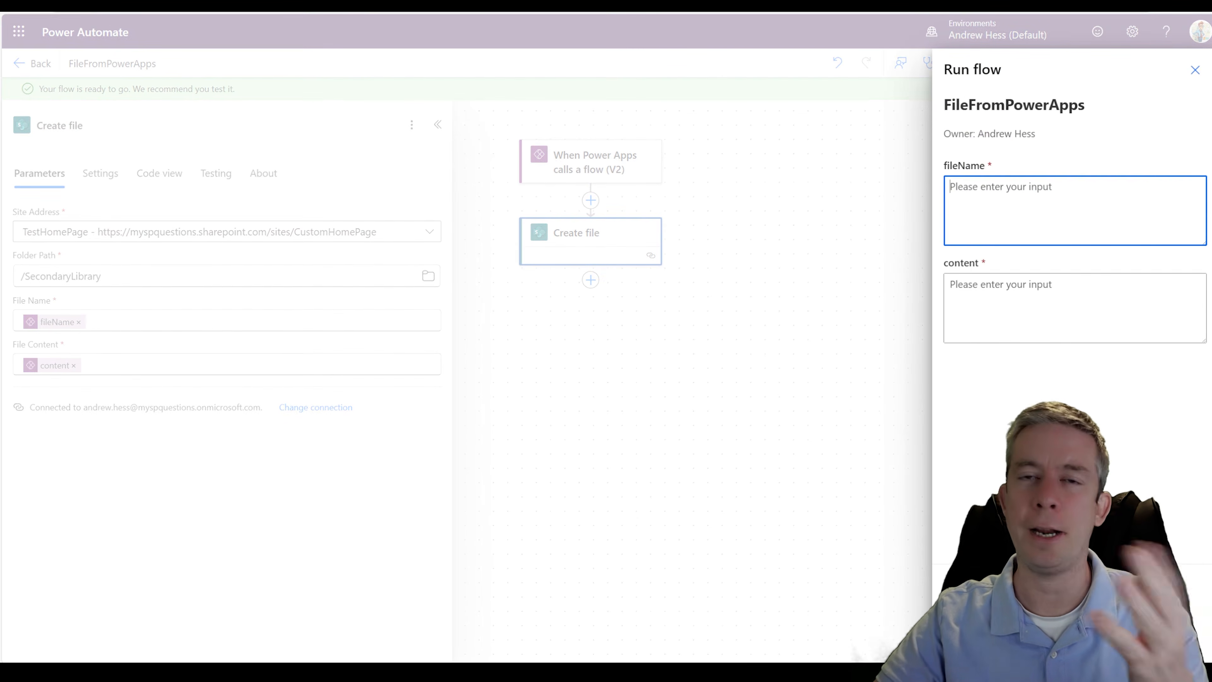
click(1195, 69)
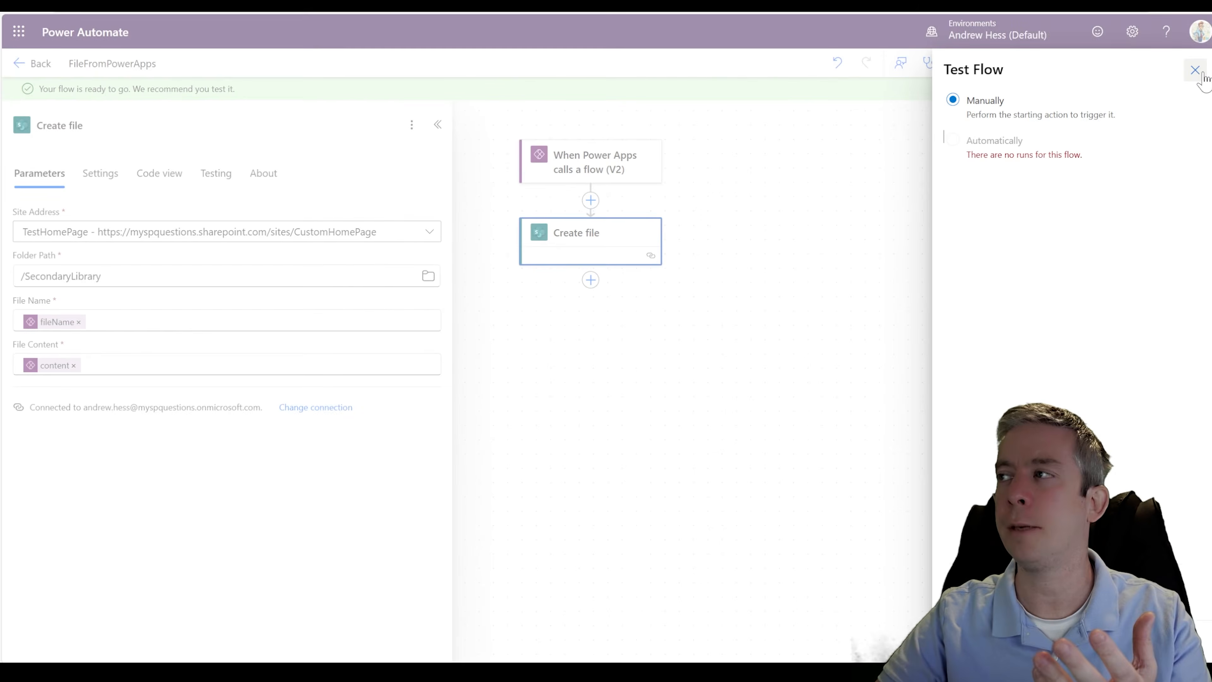
- Close the flow's test options and trigger the flow with Run Power Automate Flow in the TestFilePowerApp preview in Power Apps
click(1193, 72)
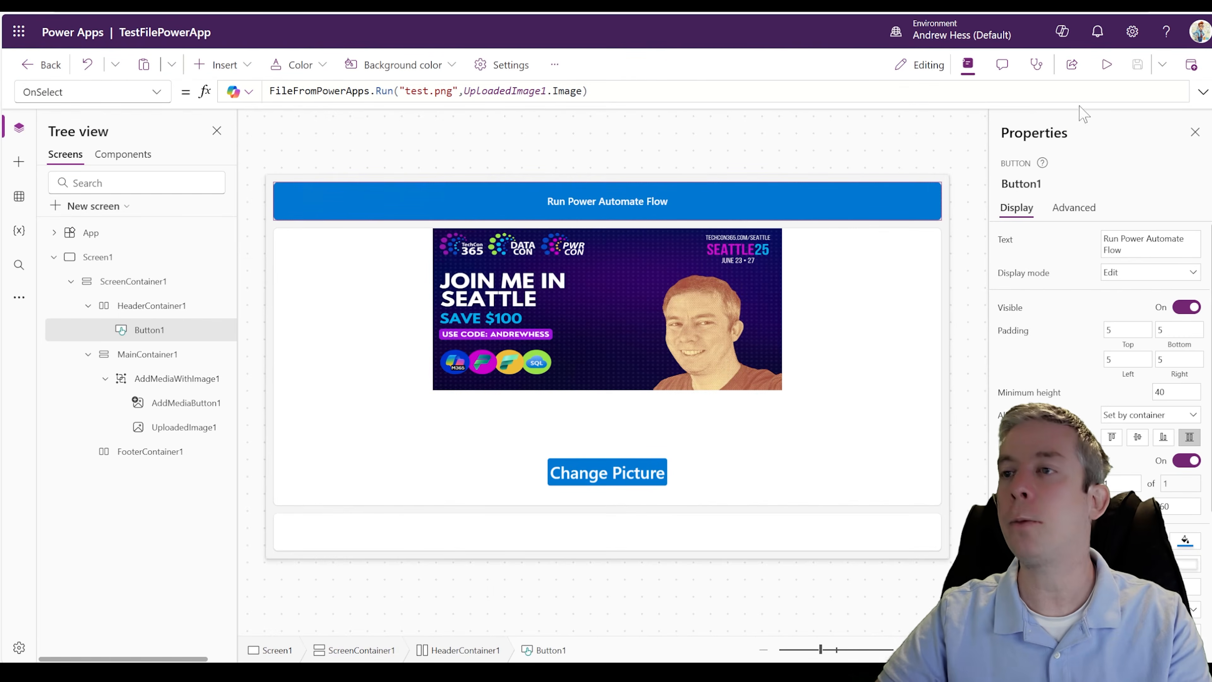
click(1106, 64)
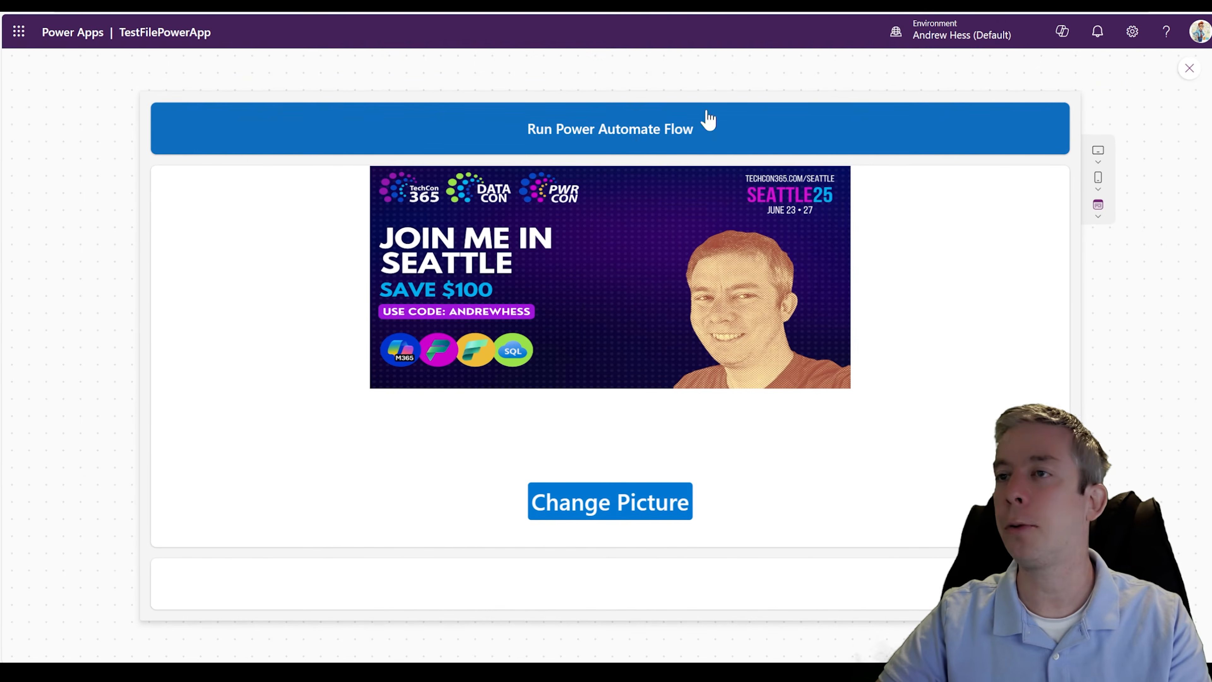
click(581, 144)
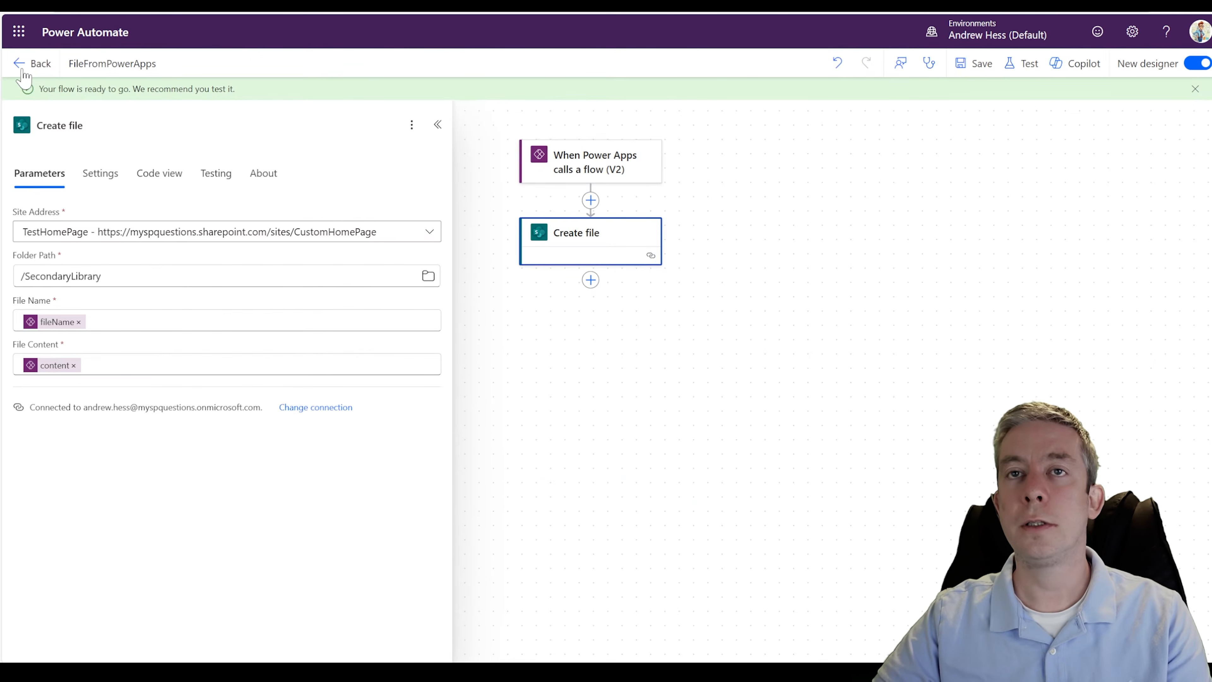
- Return to Power Automate and open the latest FileFromPowerApps run to examine its Create file action
click(33, 64)
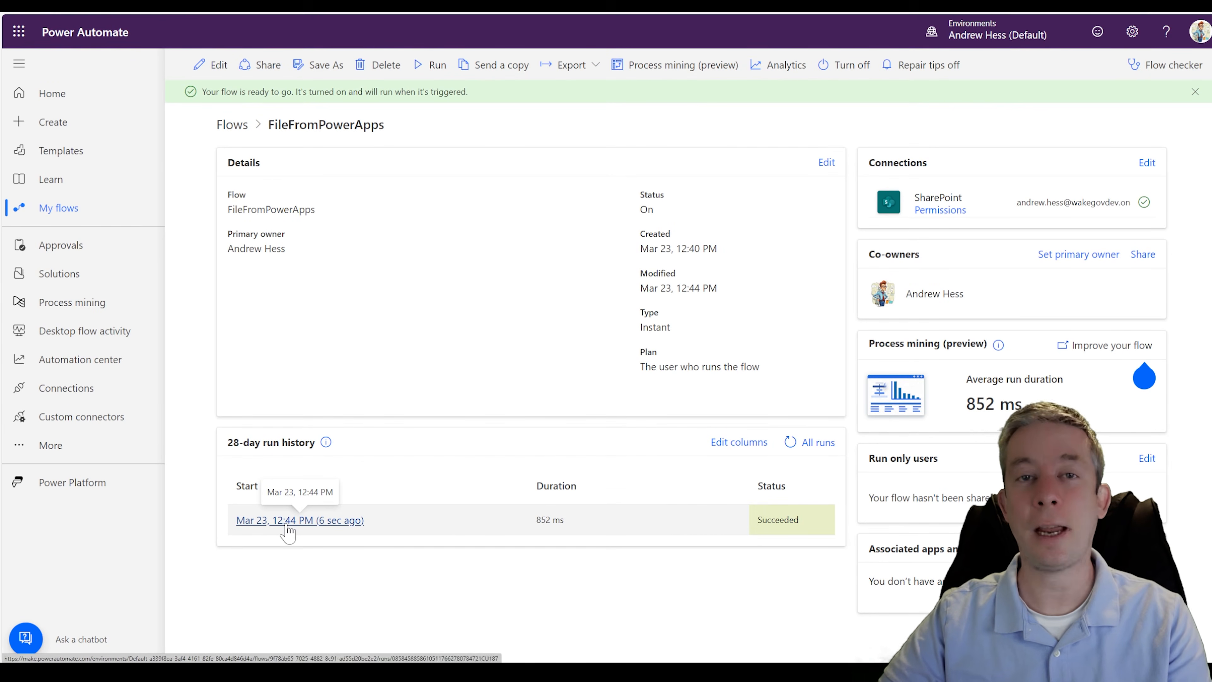
click(289, 521)
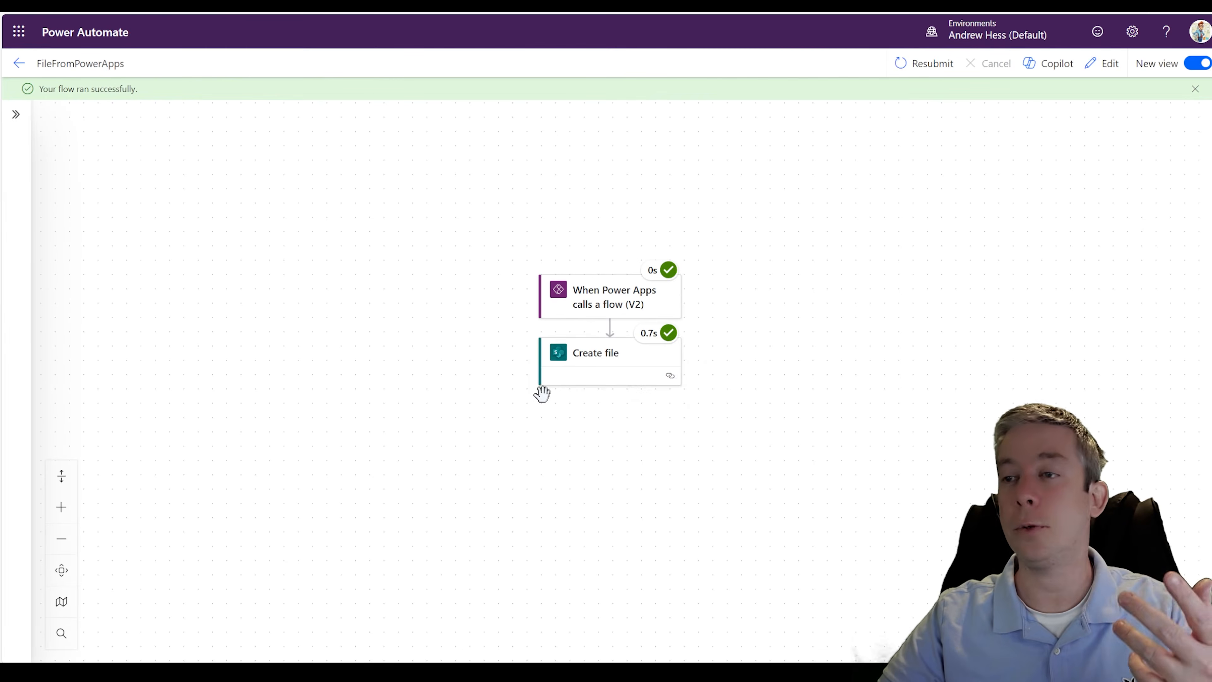
click(597, 385)
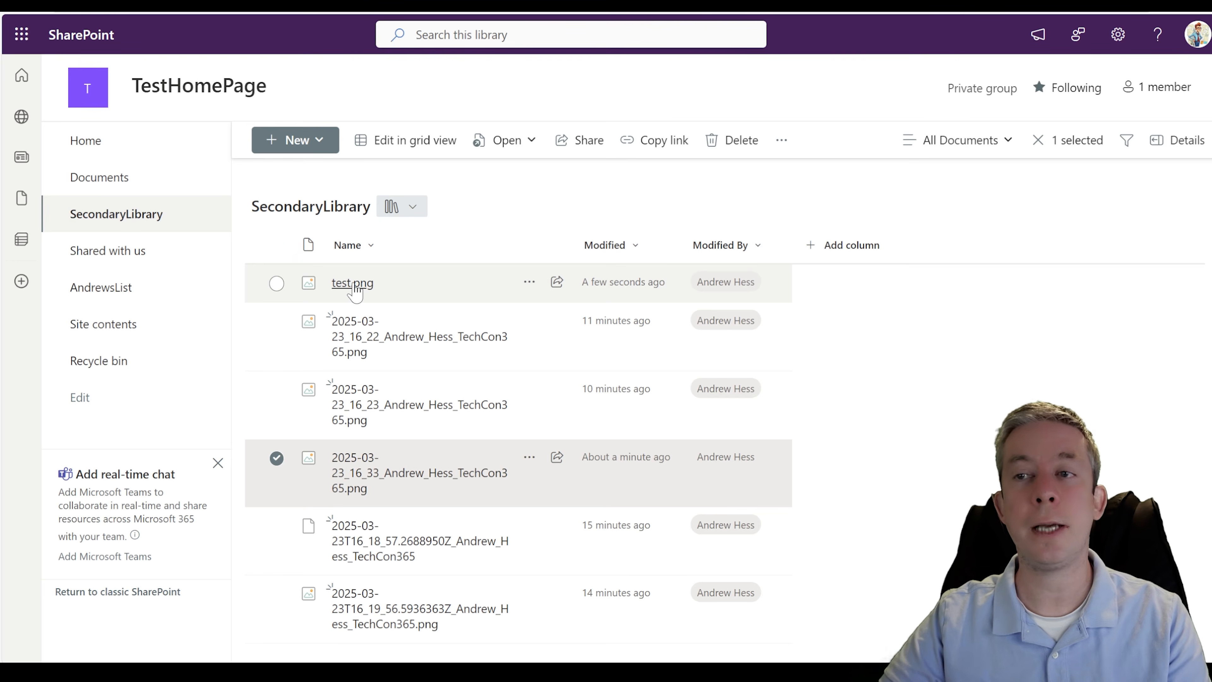
- Preview test.png in the SecondaryLibrary in SharePoint, then close it and check it once more
click(353, 284)
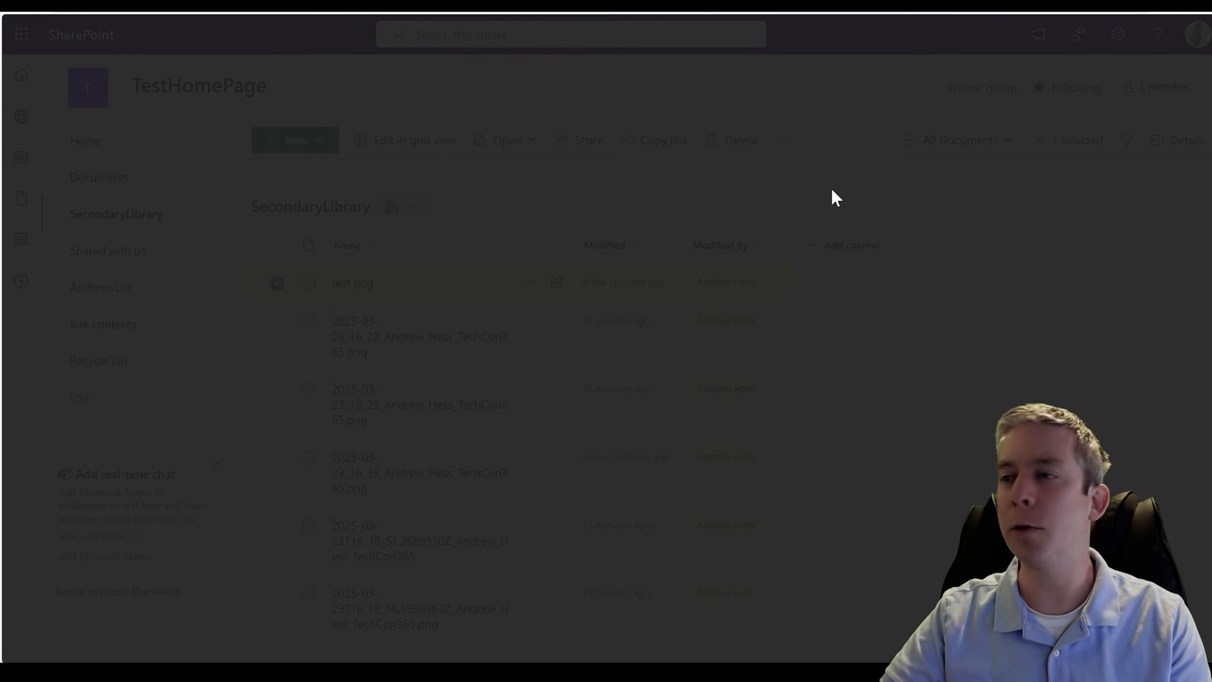
click(15, 10)
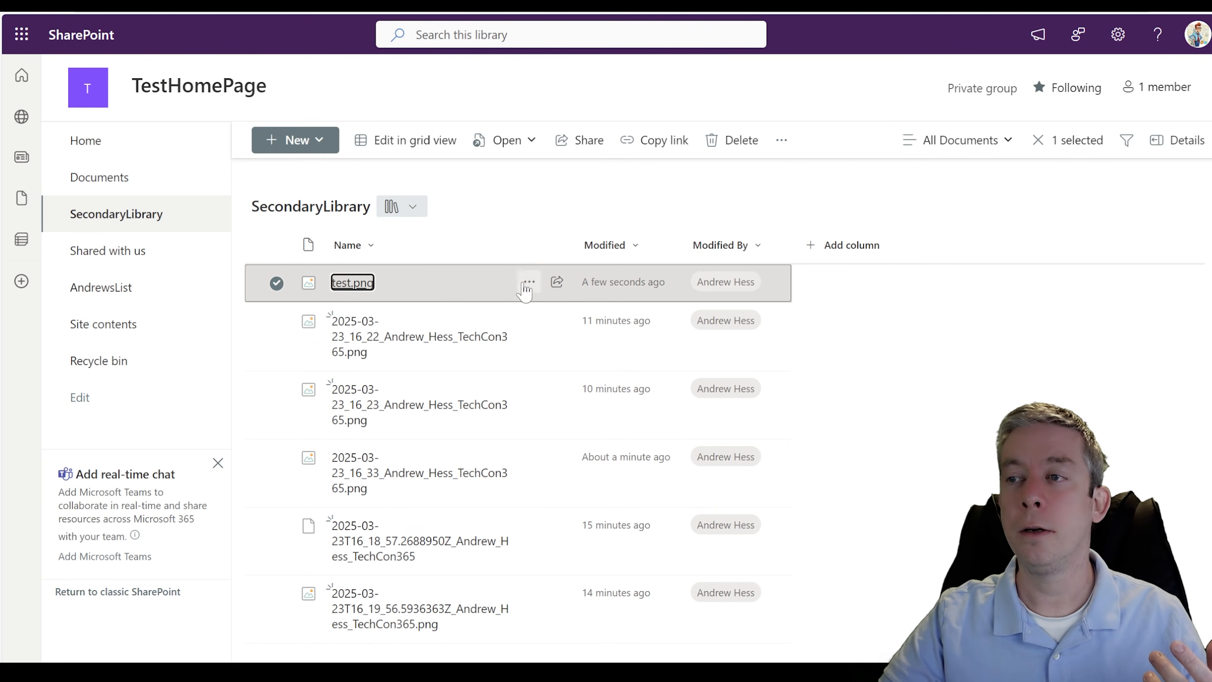
click(365, 284)
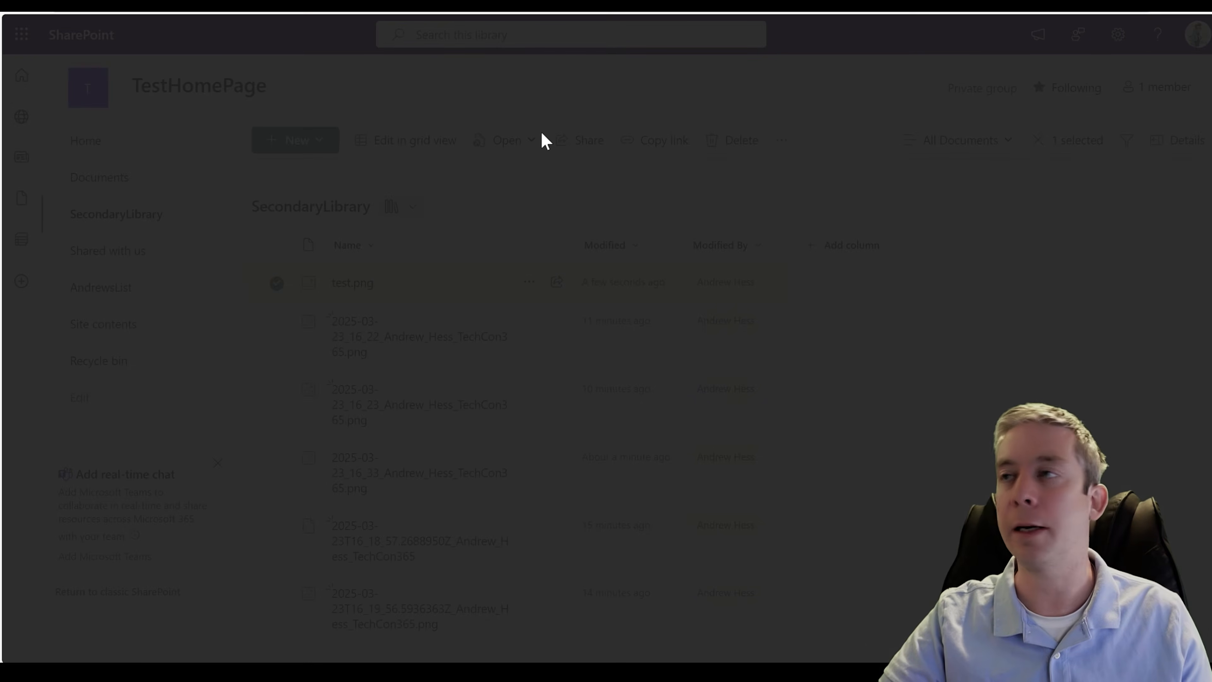
click(16, 15)
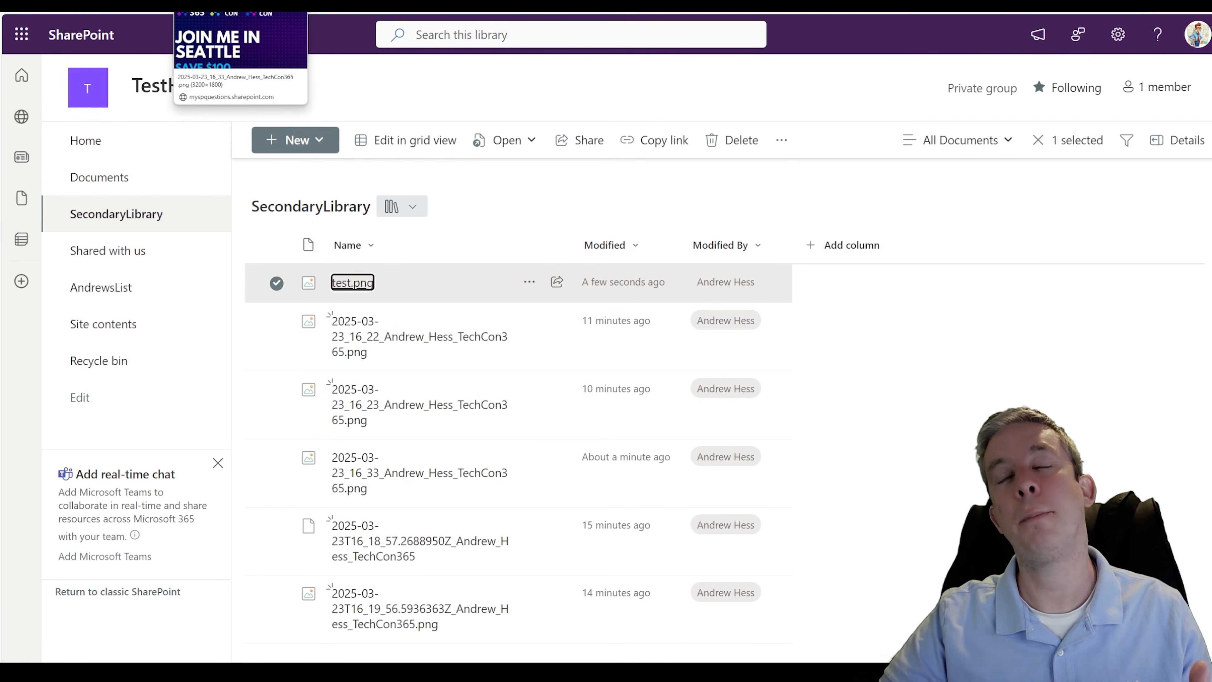
- Examine the flow run's trigger outputs in Power Automate, highlighting the text and text_1 entries in the body
click(448, 19)
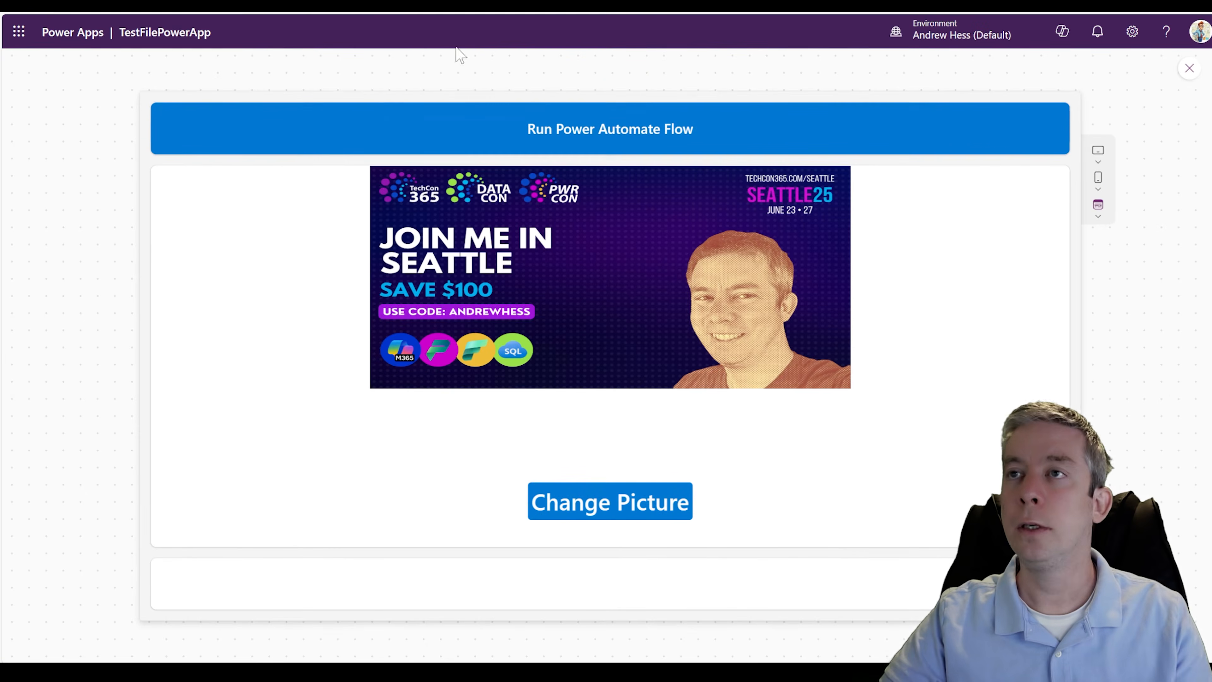
key(ctrl+Tab)
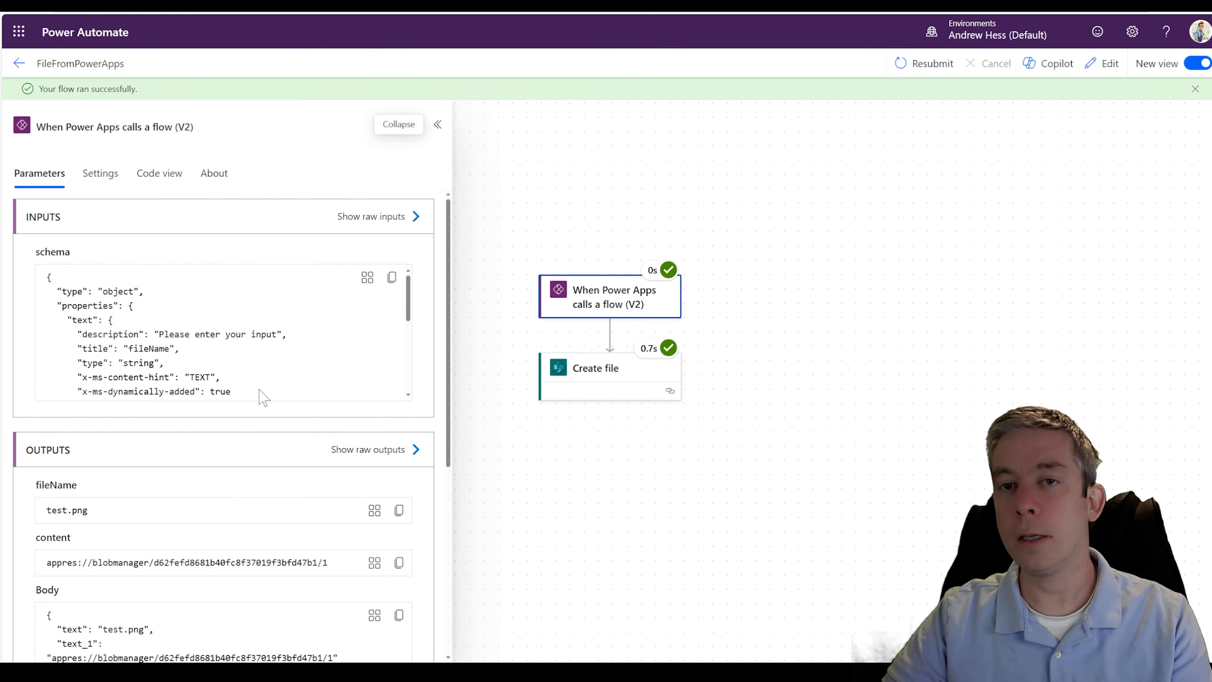
scroll(281, 398, down, 4)
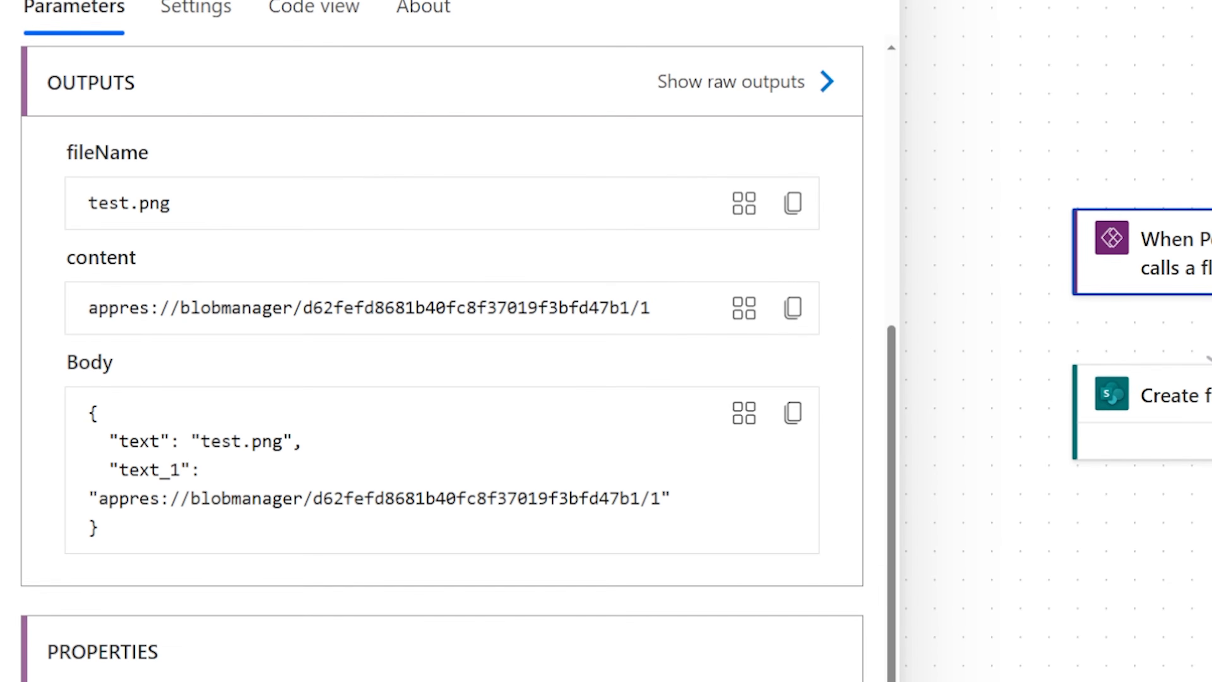
drag(110, 440, 307, 455)
drag(109, 467, 199, 470)
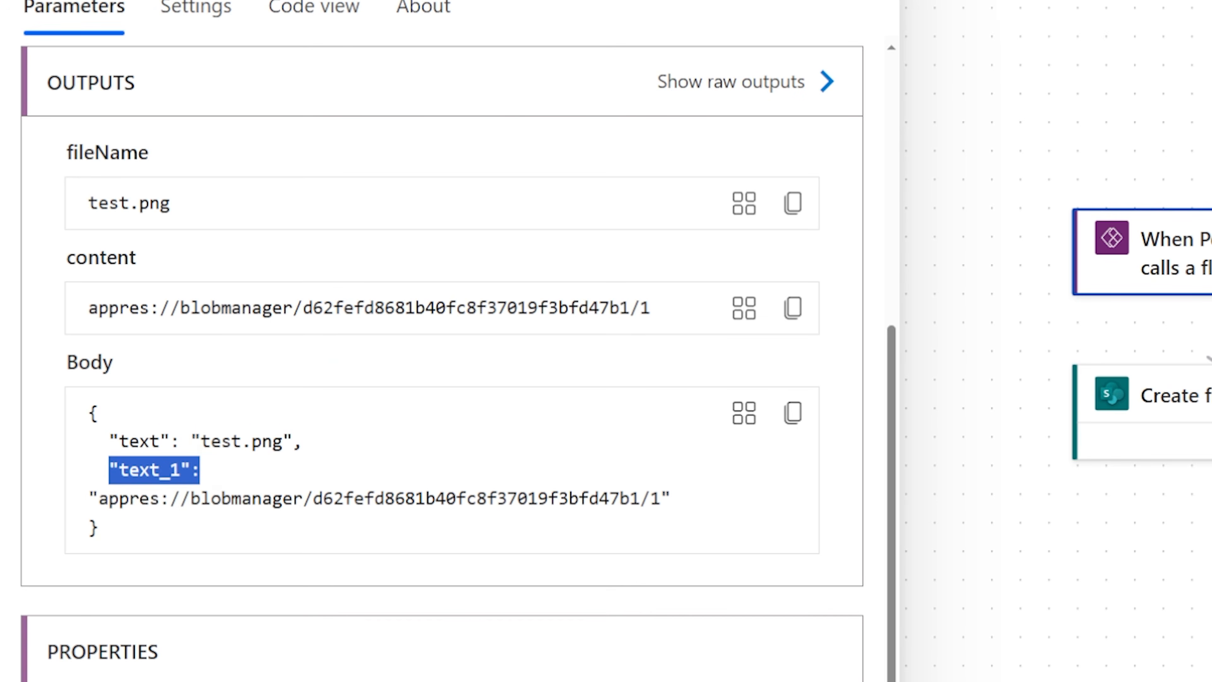
click(87, 502)
drag(99, 499, 671, 522)
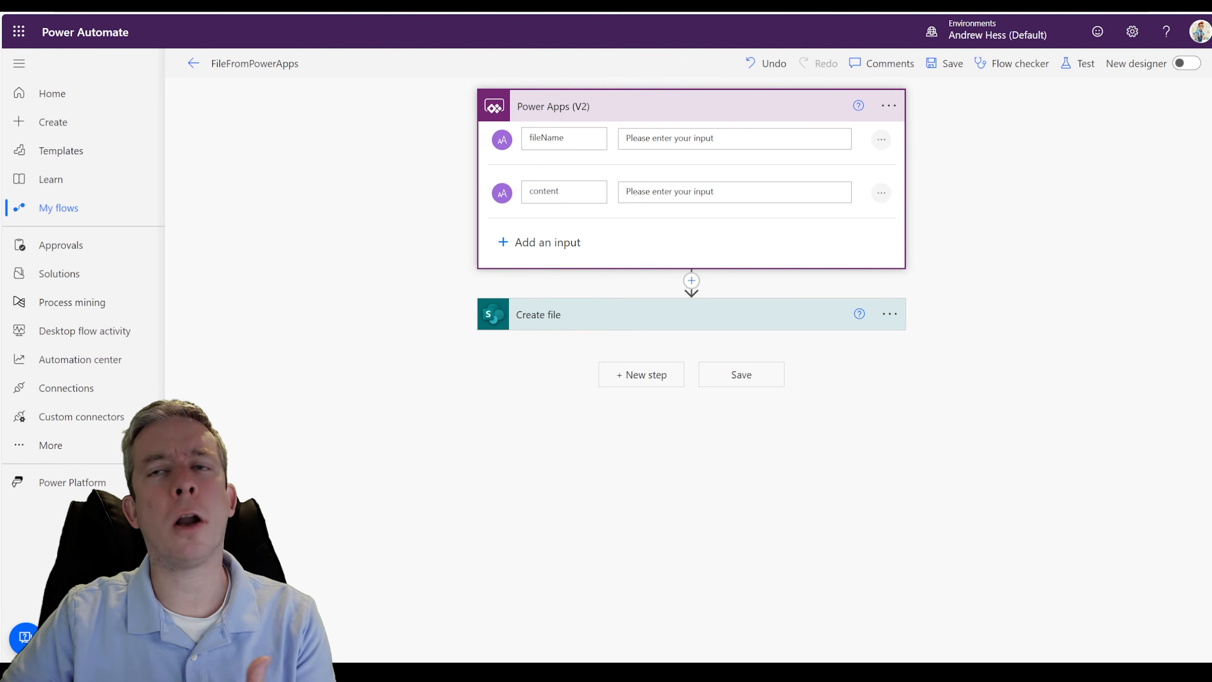
- Delete the flow's existing Power Apps (V2) trigger and add a new Power Apps (V2) trigger in its place
click(881, 192)
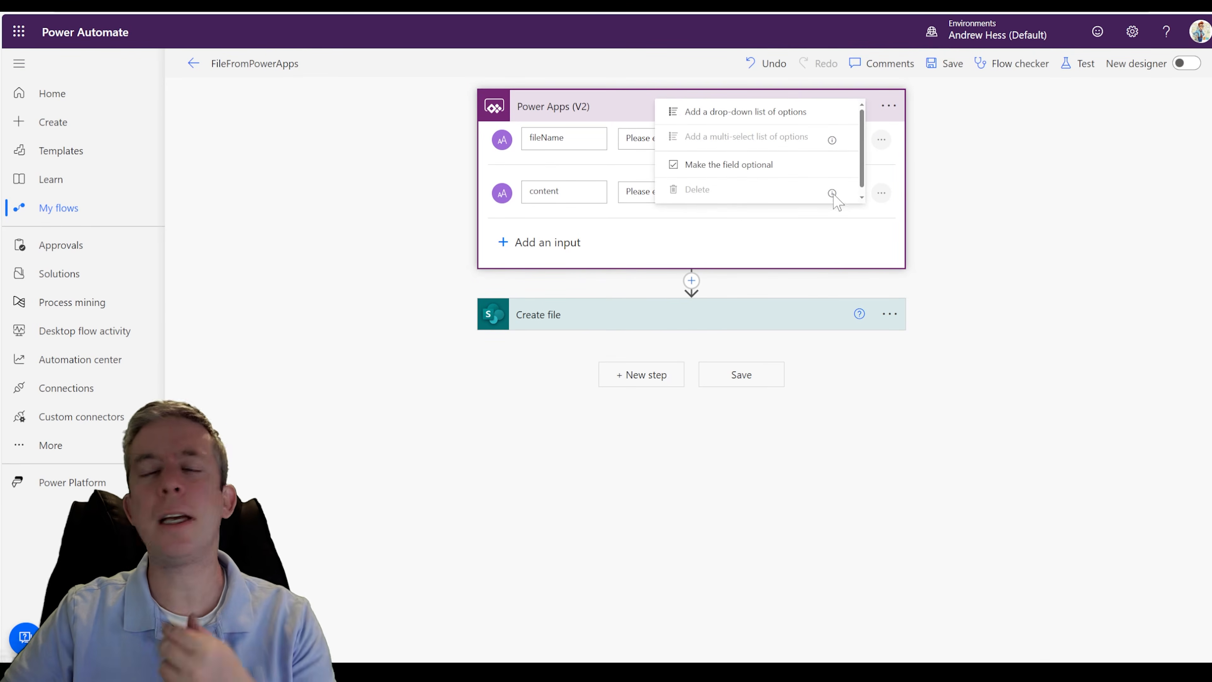
mouse_move(832, 193)
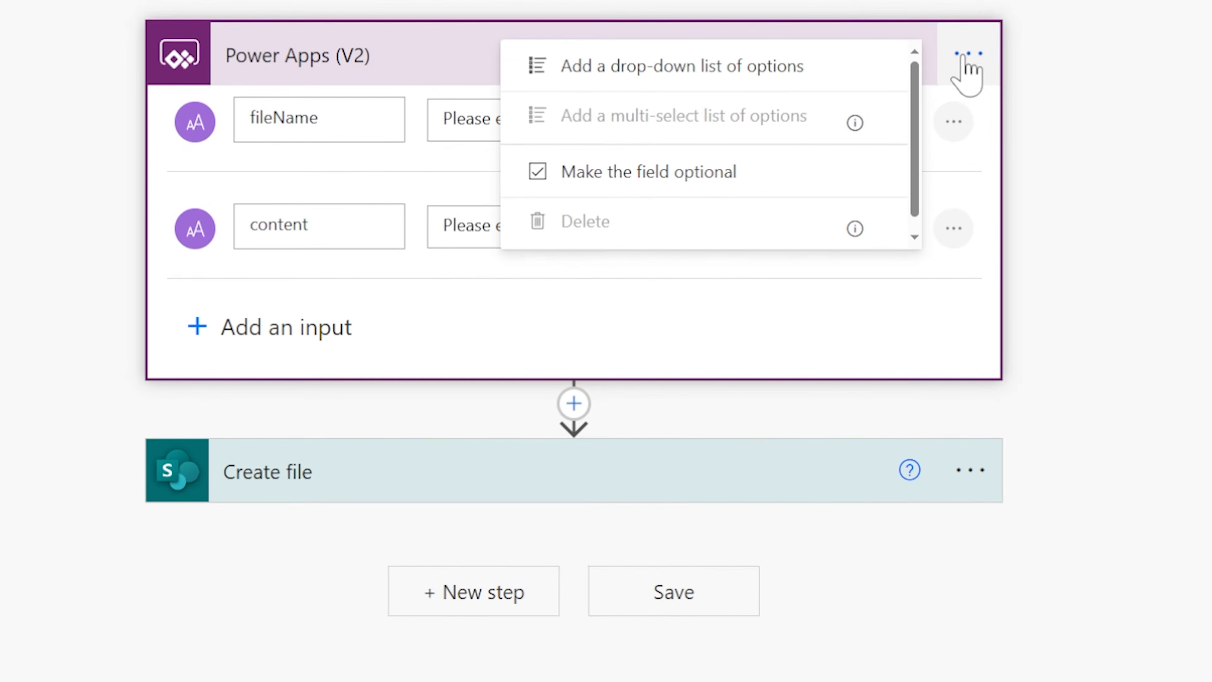
click(963, 59)
click(805, 381)
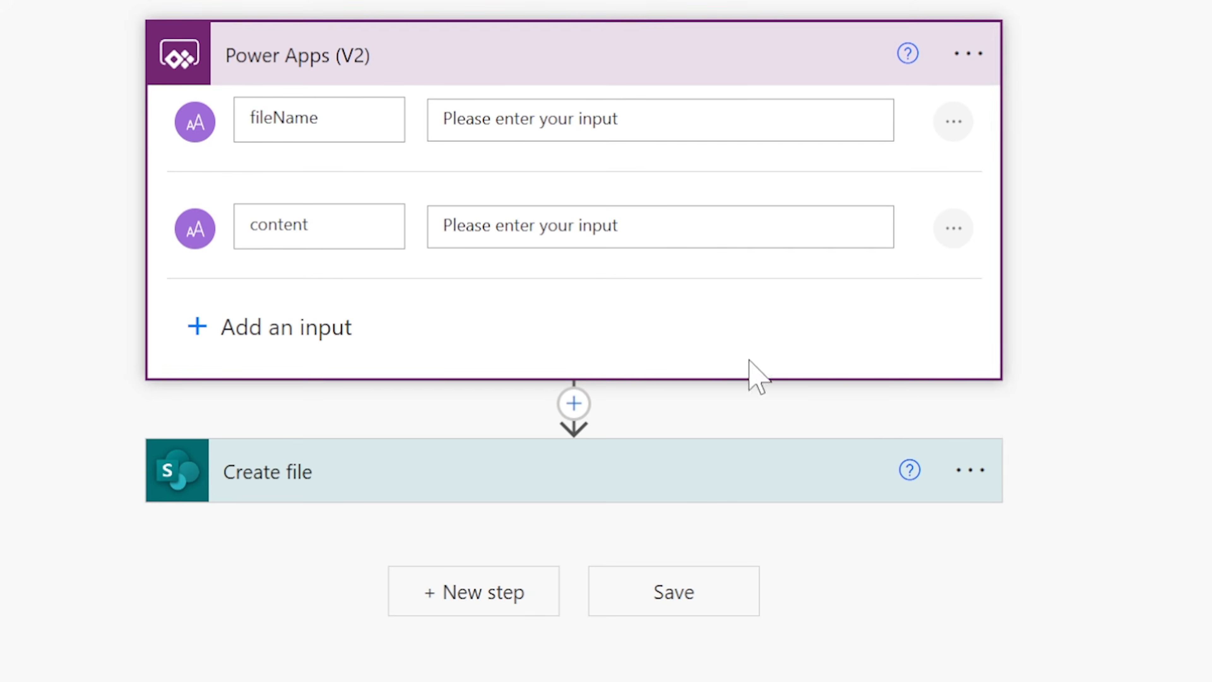
click(427, 589)
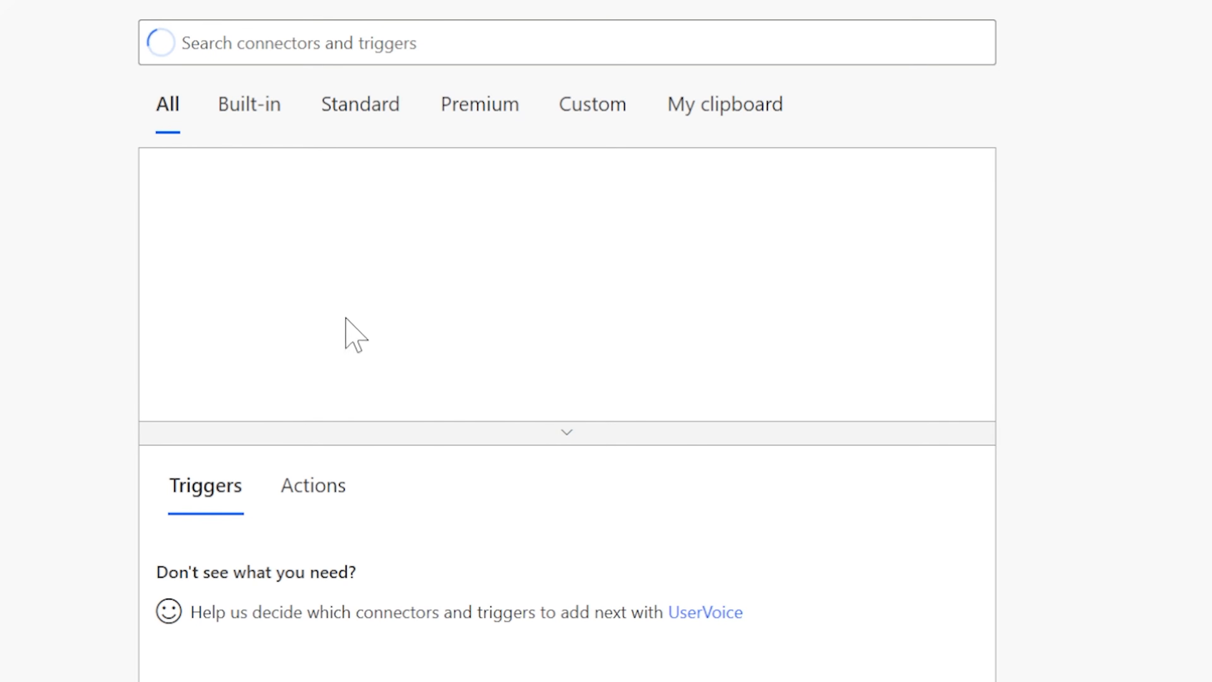
click(311, 221)
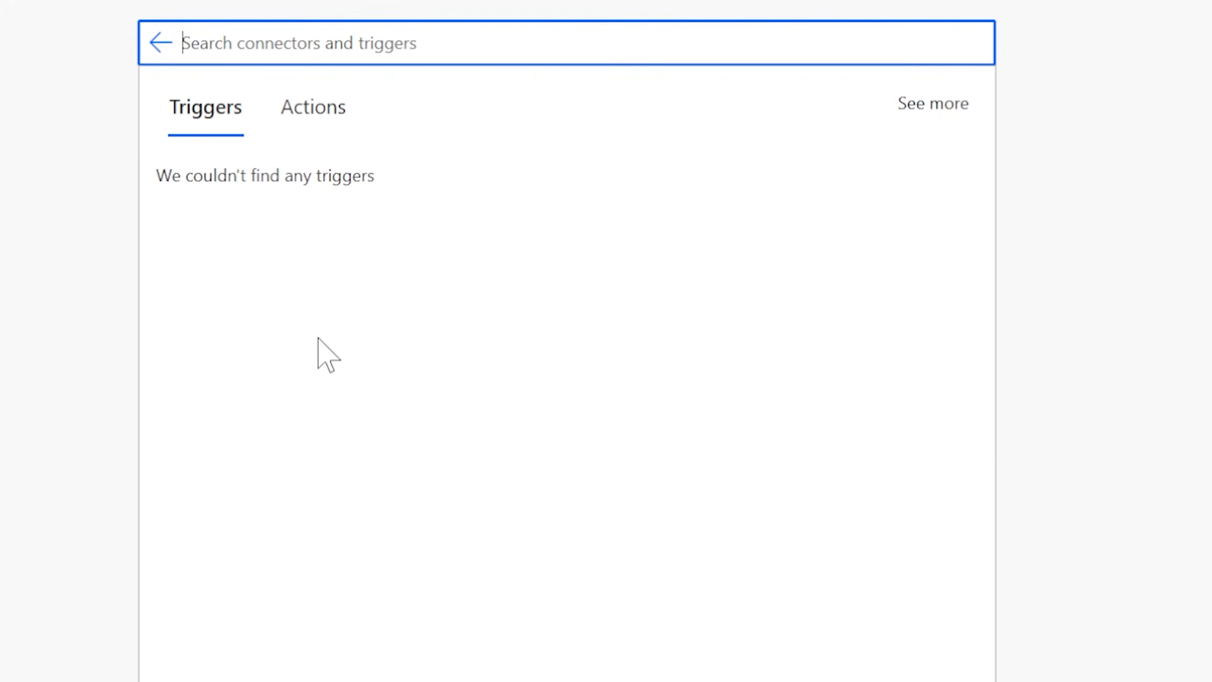
click(273, 228)
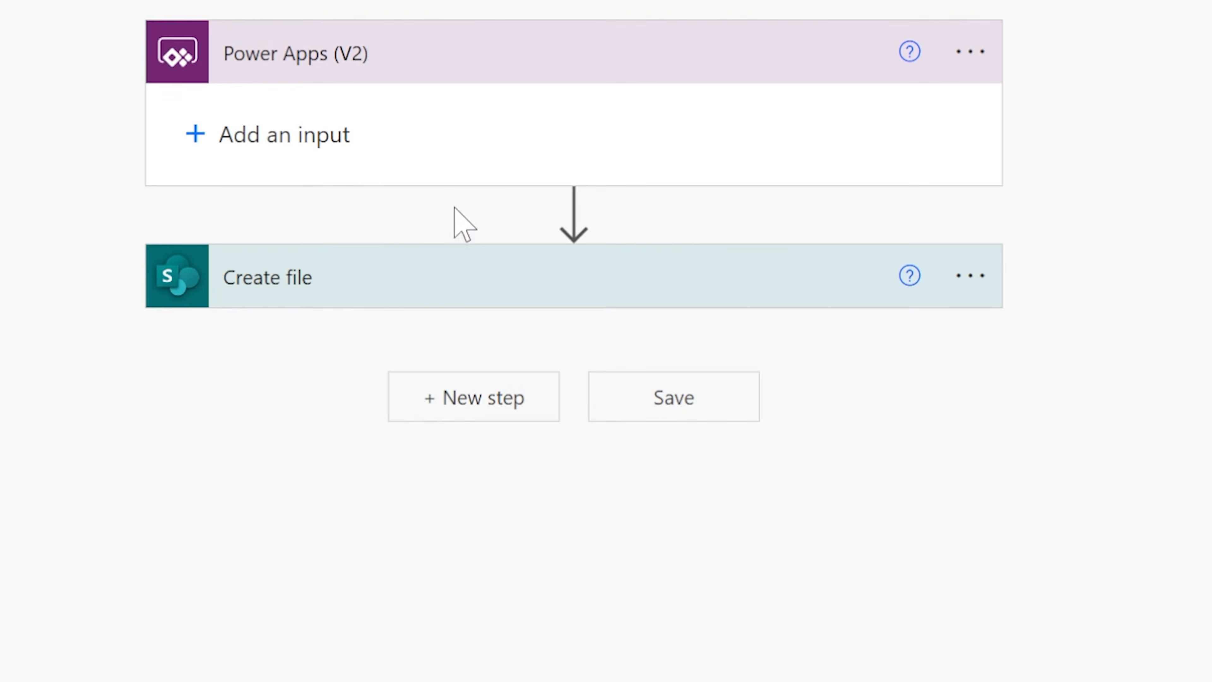
- Add a text input called name to the new Power Apps (V2) trigger
click(216, 140)
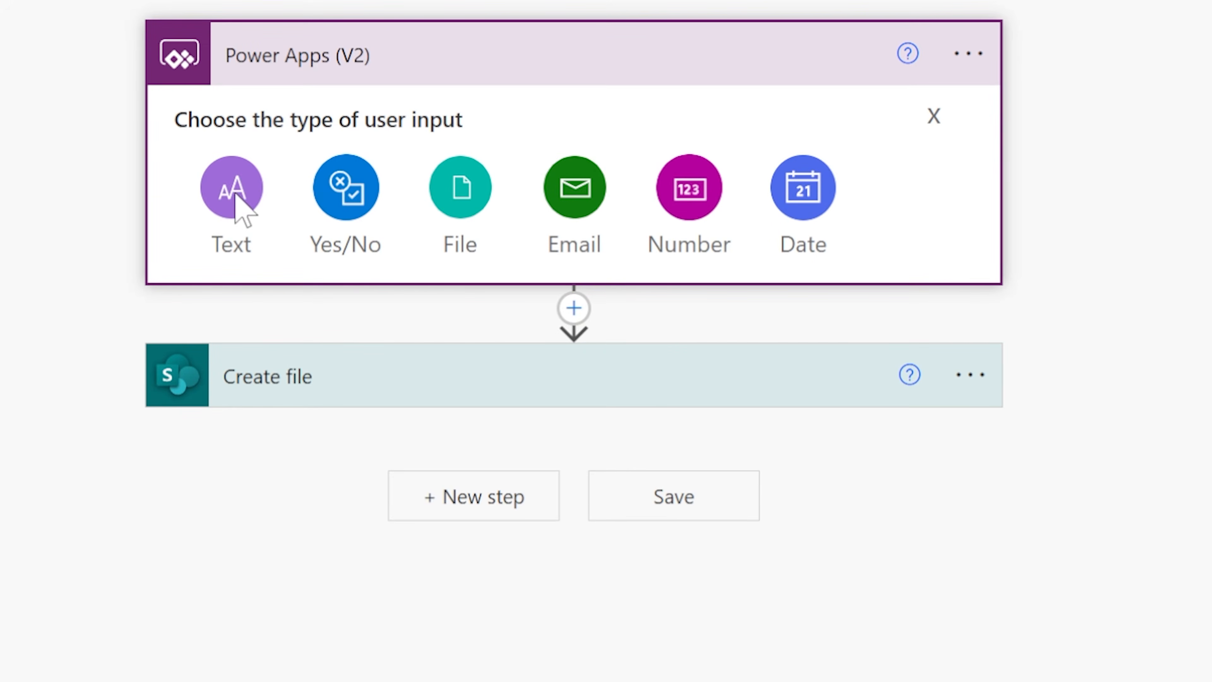
click(234, 194)
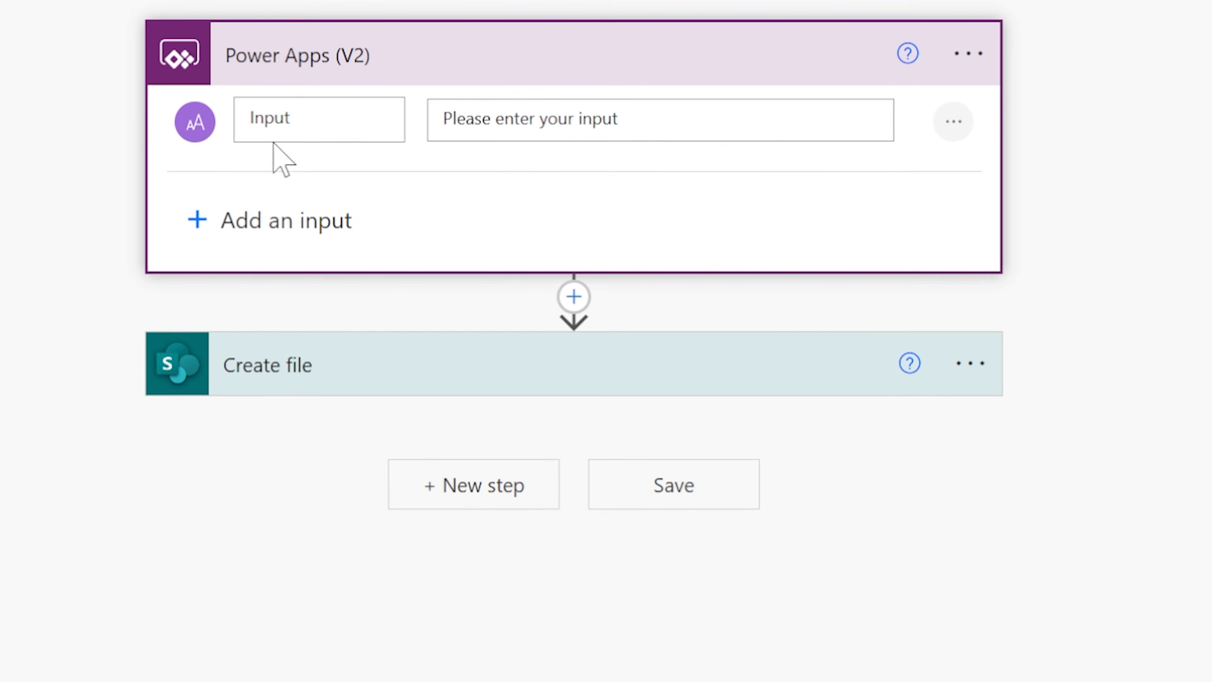
text(name)
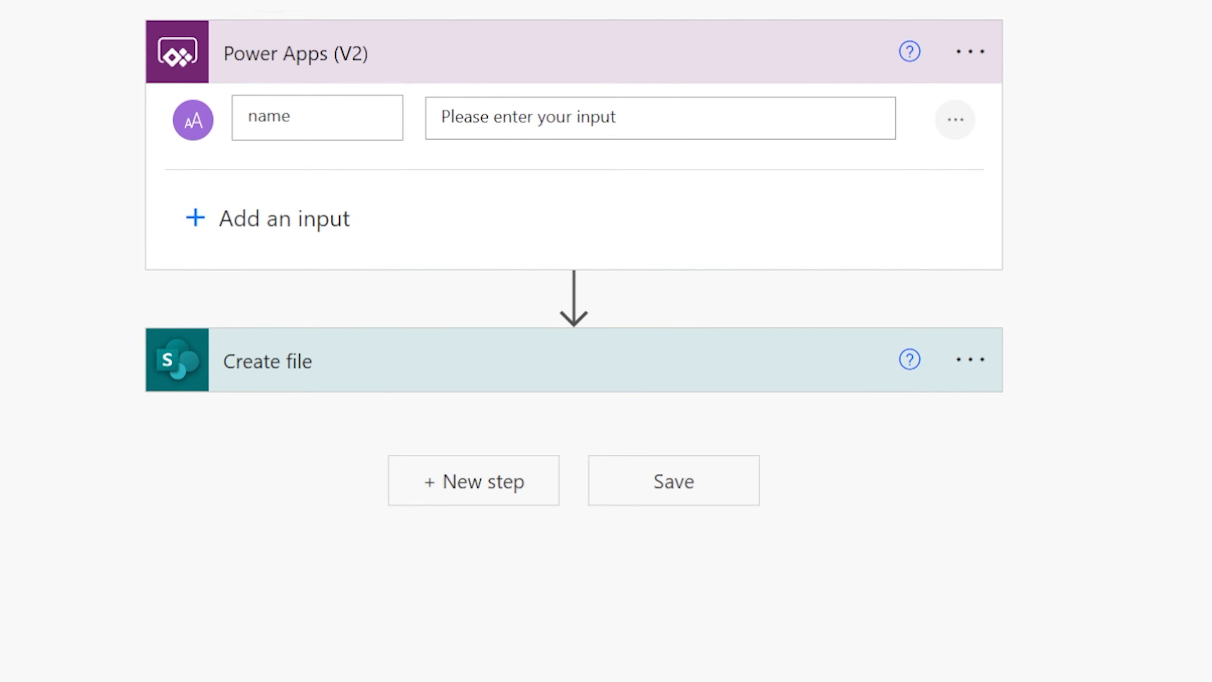
- Add a file input to the Power Apps (V2) trigger and rename it FileContent
click(277, 218)
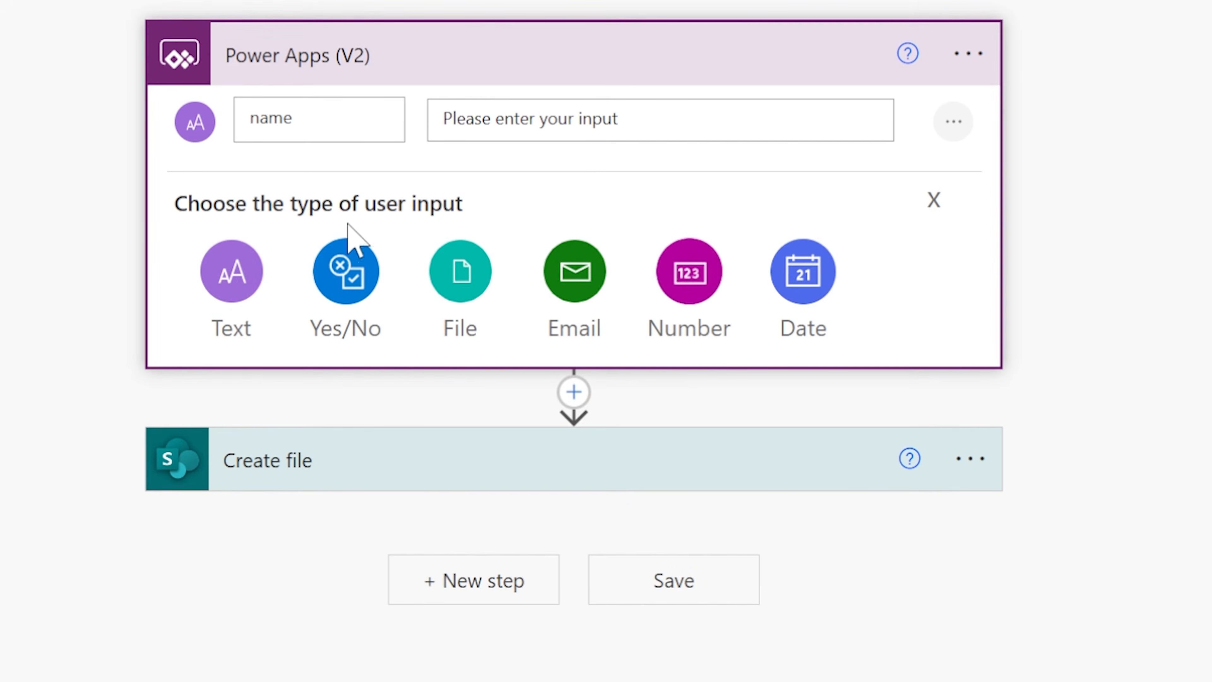
click(458, 277)
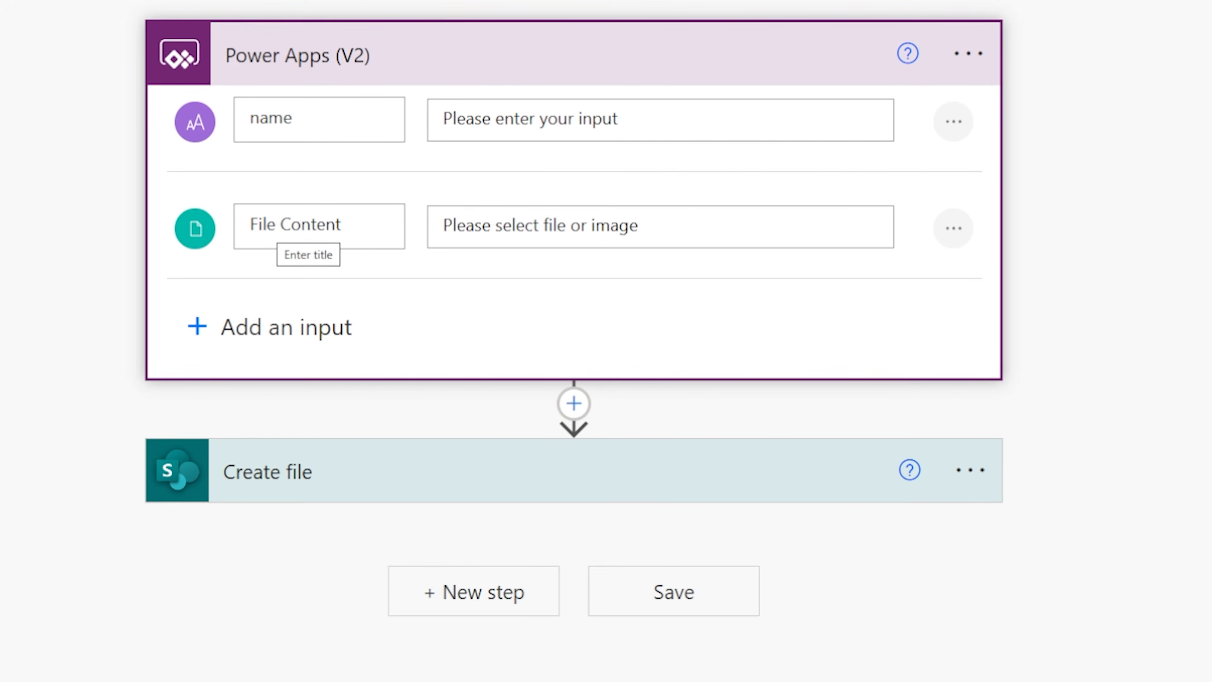
click(277, 224)
key(BackSpace)
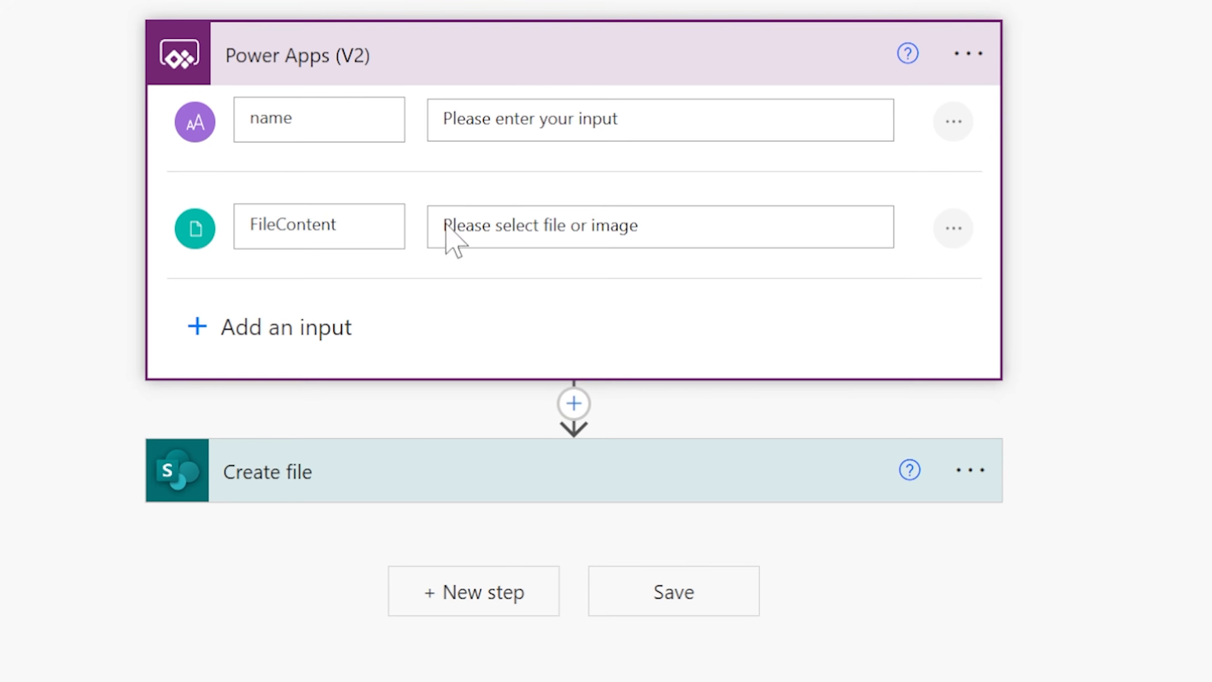
click(167, 291)
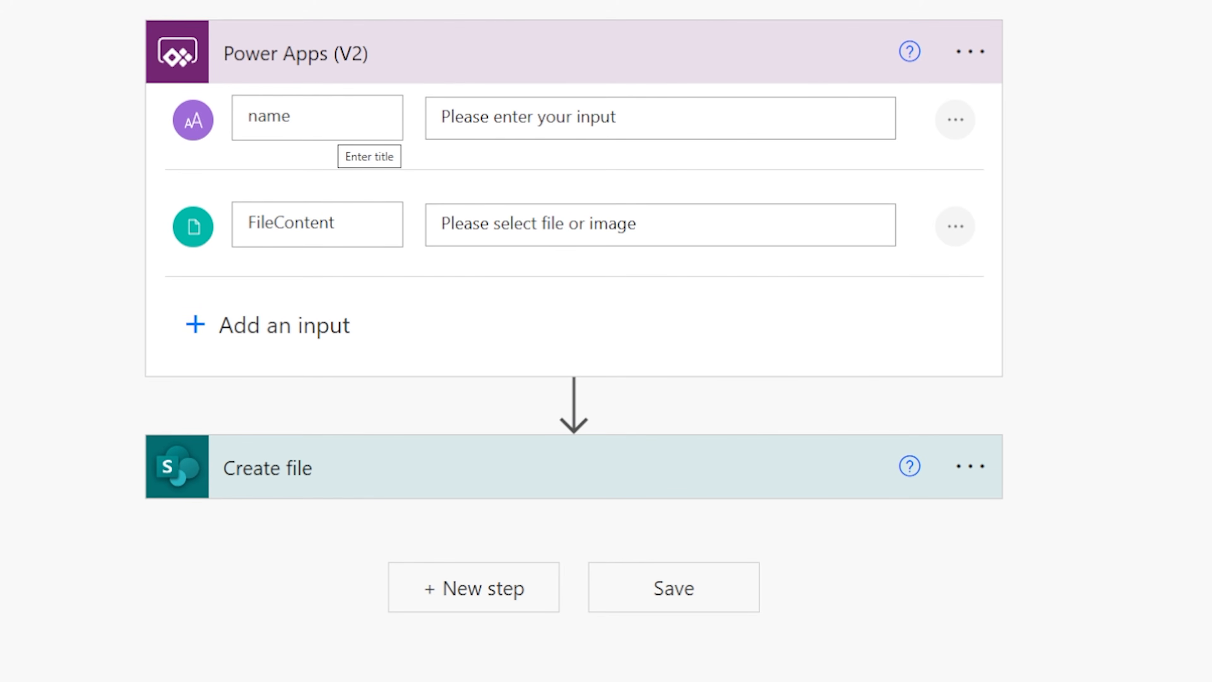
click(306, 327)
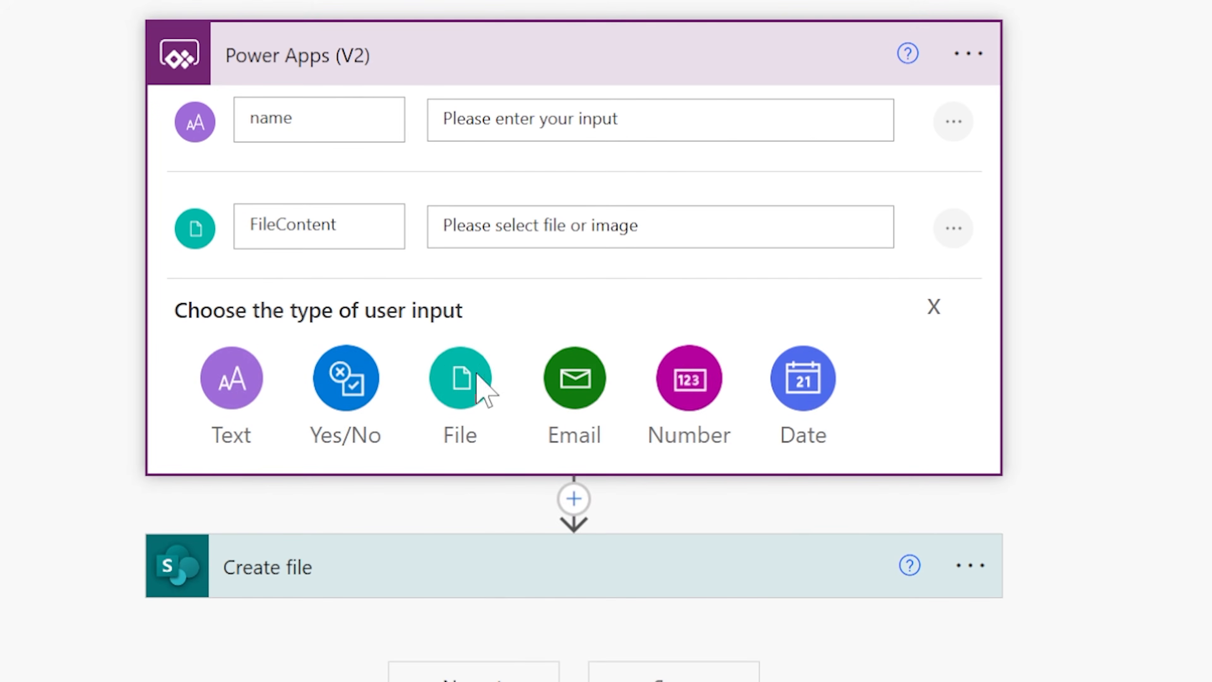
click(936, 309)
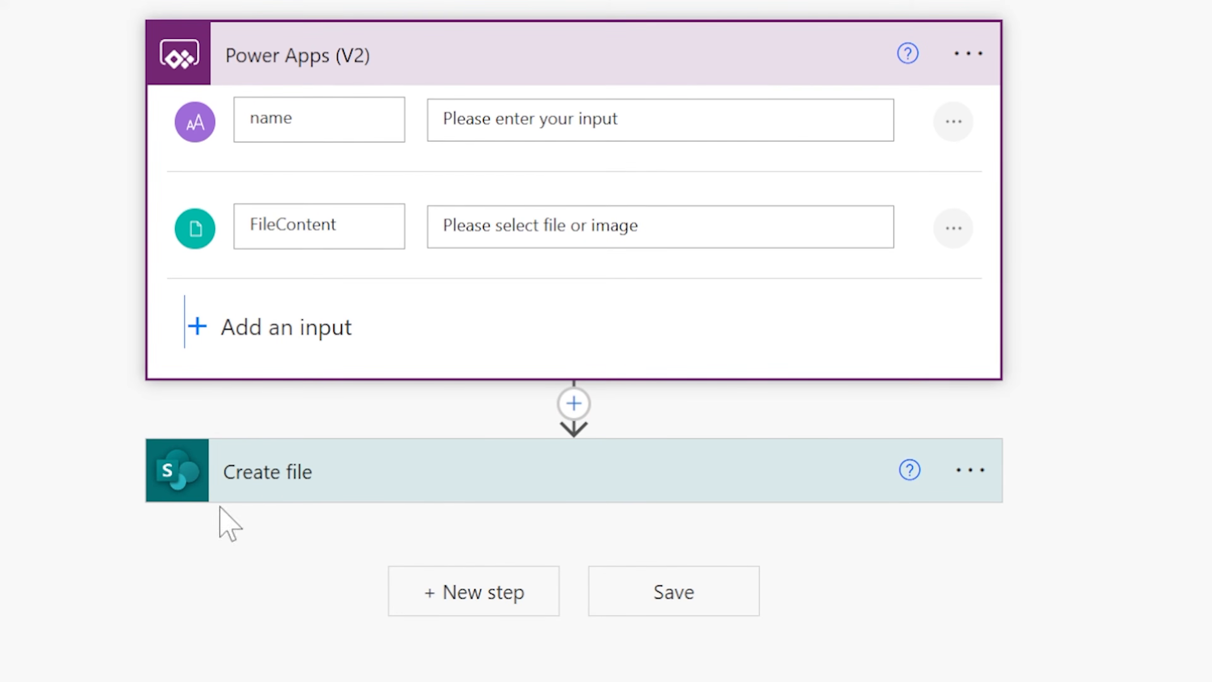
- Set the Create file action's File Name to the trigger's name dynamic value
click(257, 463)
click(256, 377)
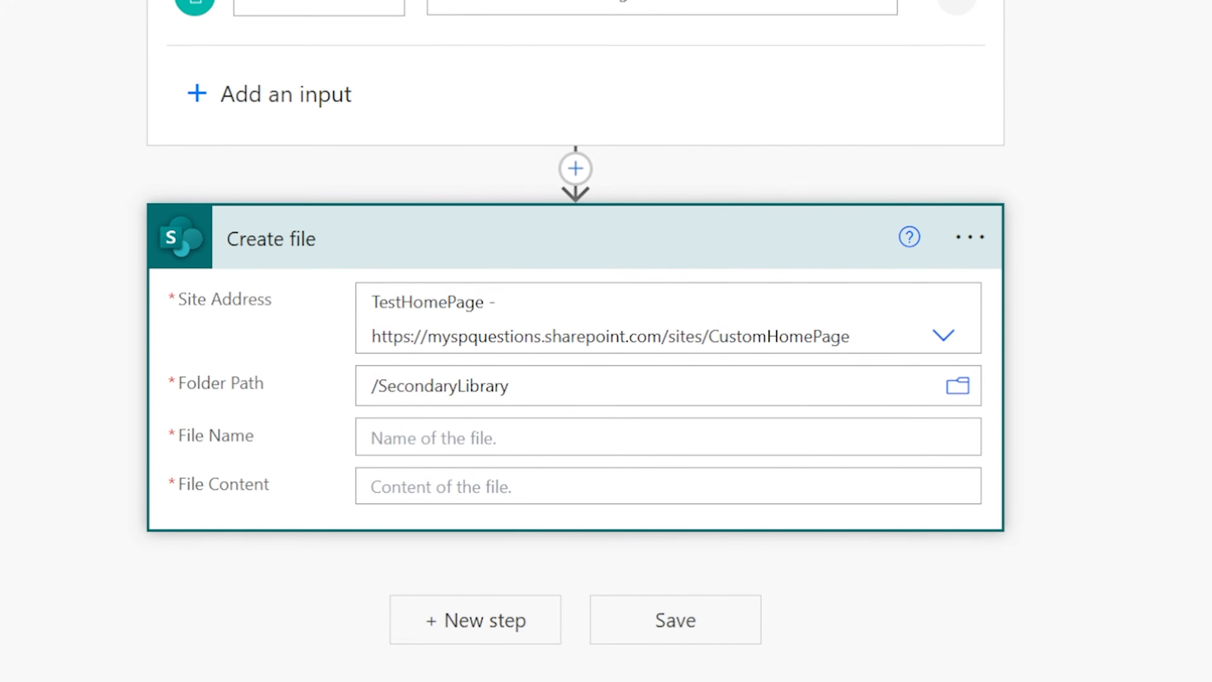
click(668, 437)
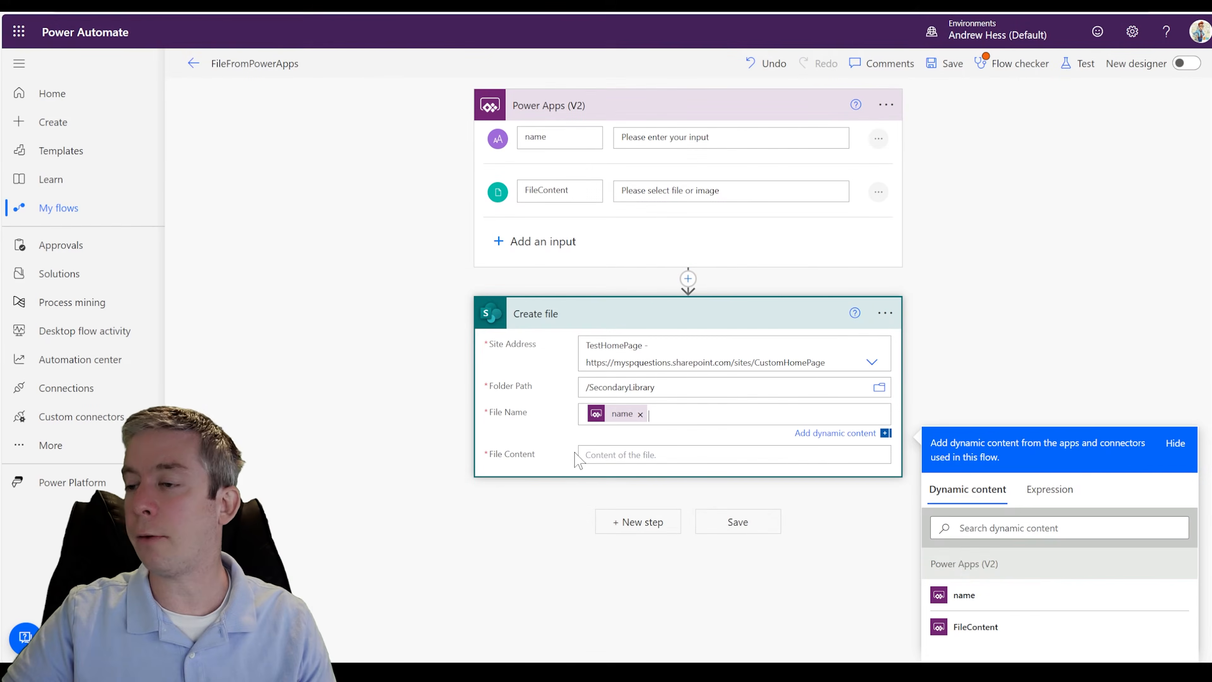
click(648, 455)
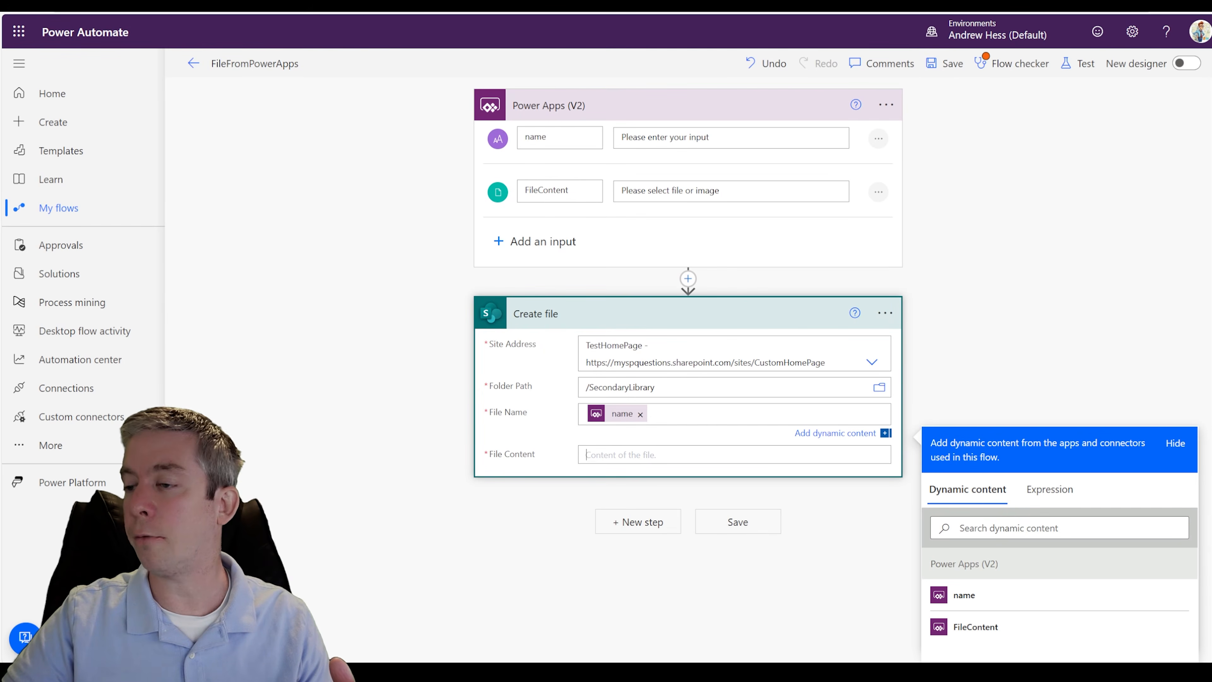
- Set the Create file action's File Content to the trigger's FileContent value, save the flow, and return to Power Apps Studio
click(974, 594)
click(944, 63)
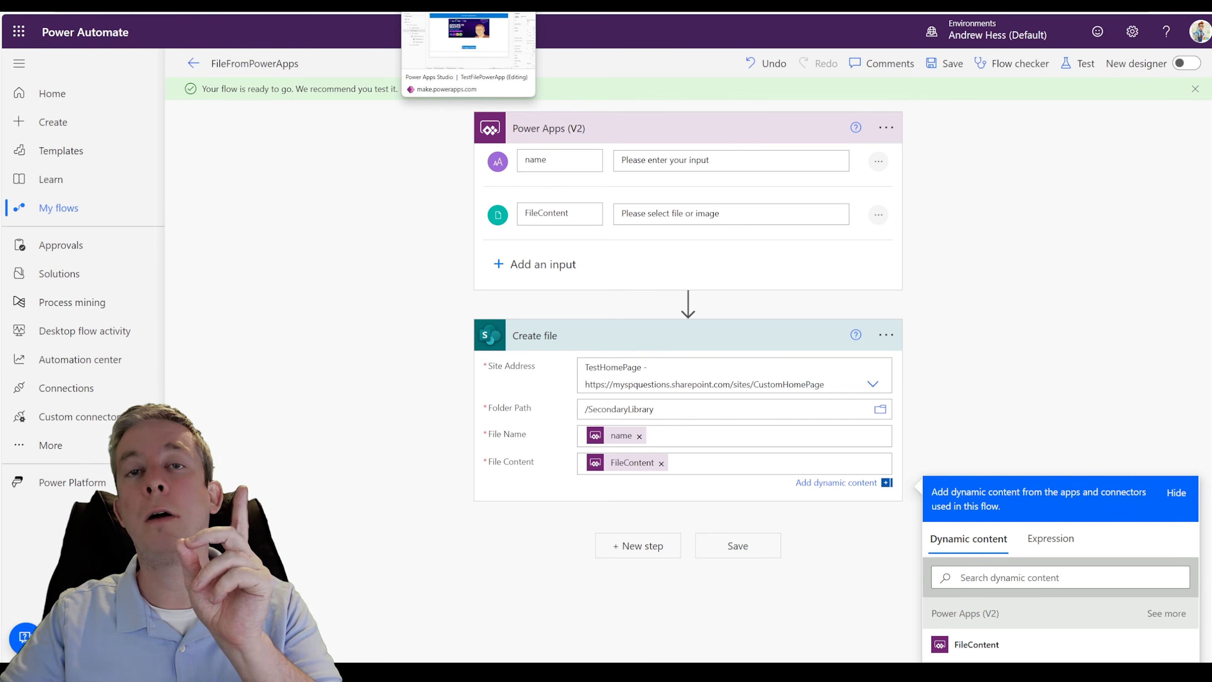
click(448, 4)
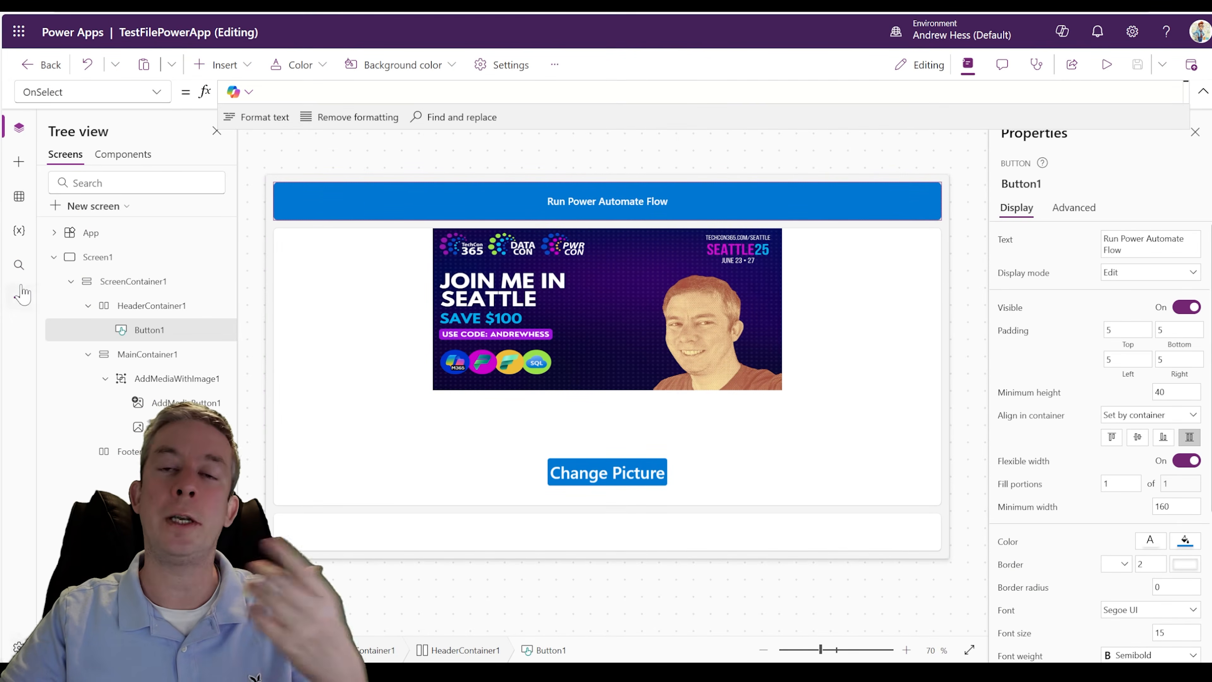
- Refresh the FileFromPowerApps flow in the app so its connection picks up the updated trigger inputs
click(19, 297)
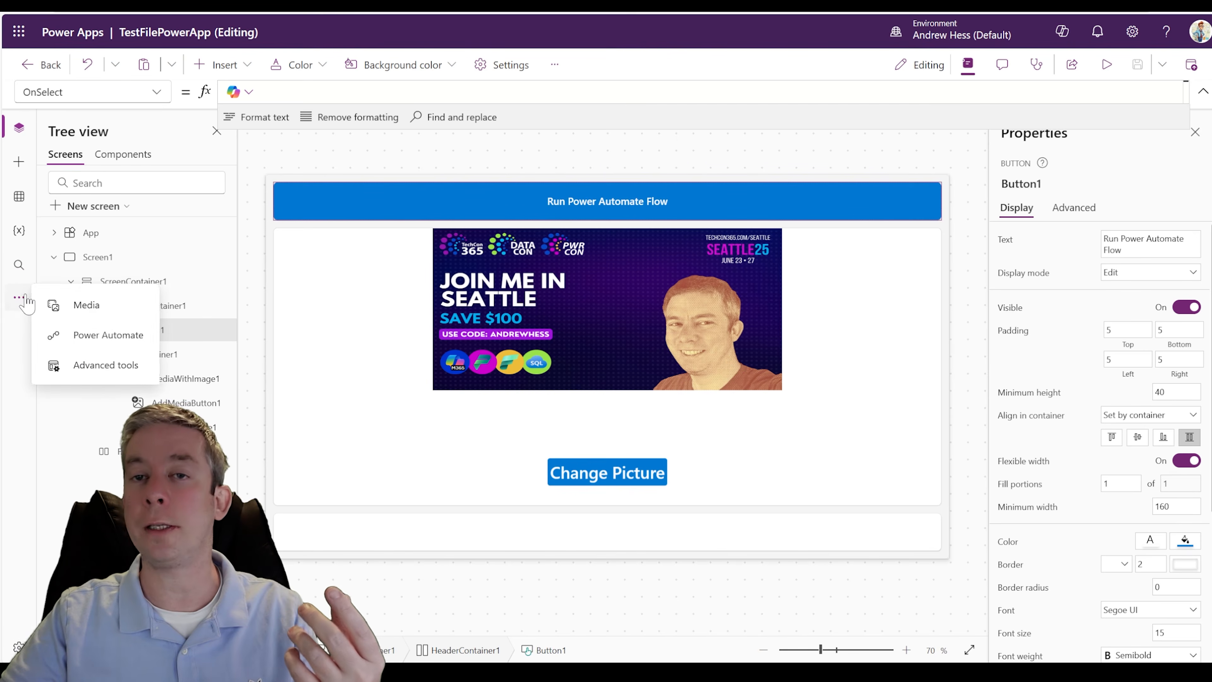
click(96, 335)
click(222, 244)
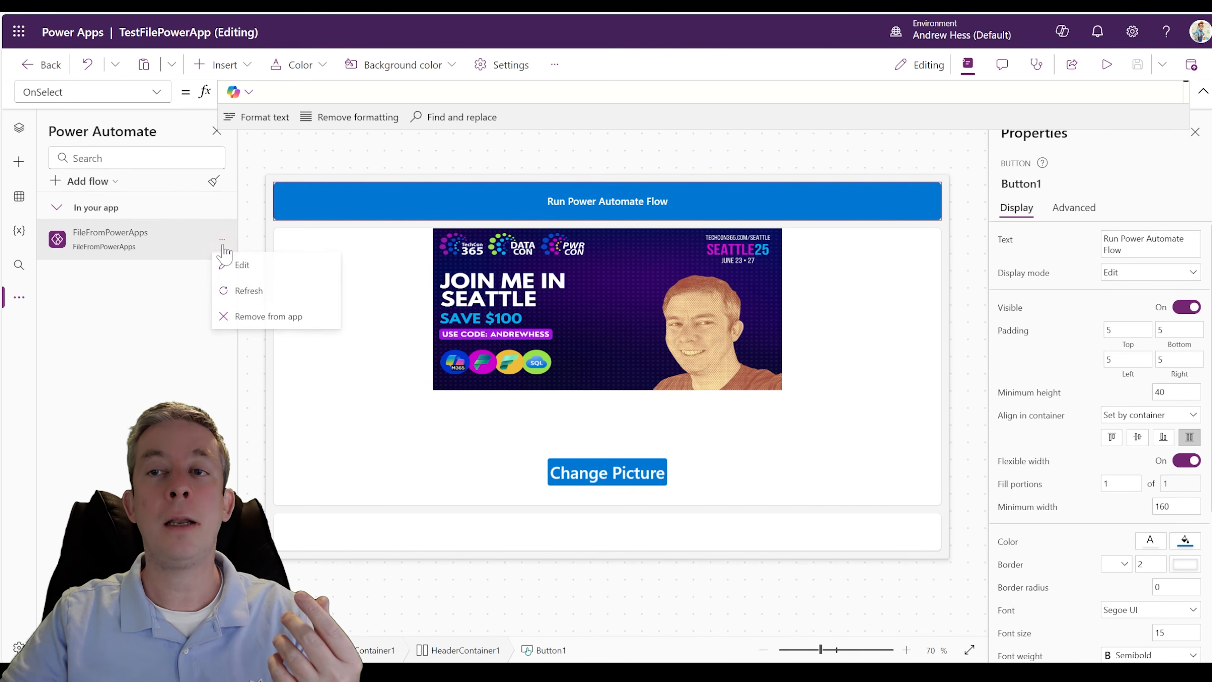
click(248, 295)
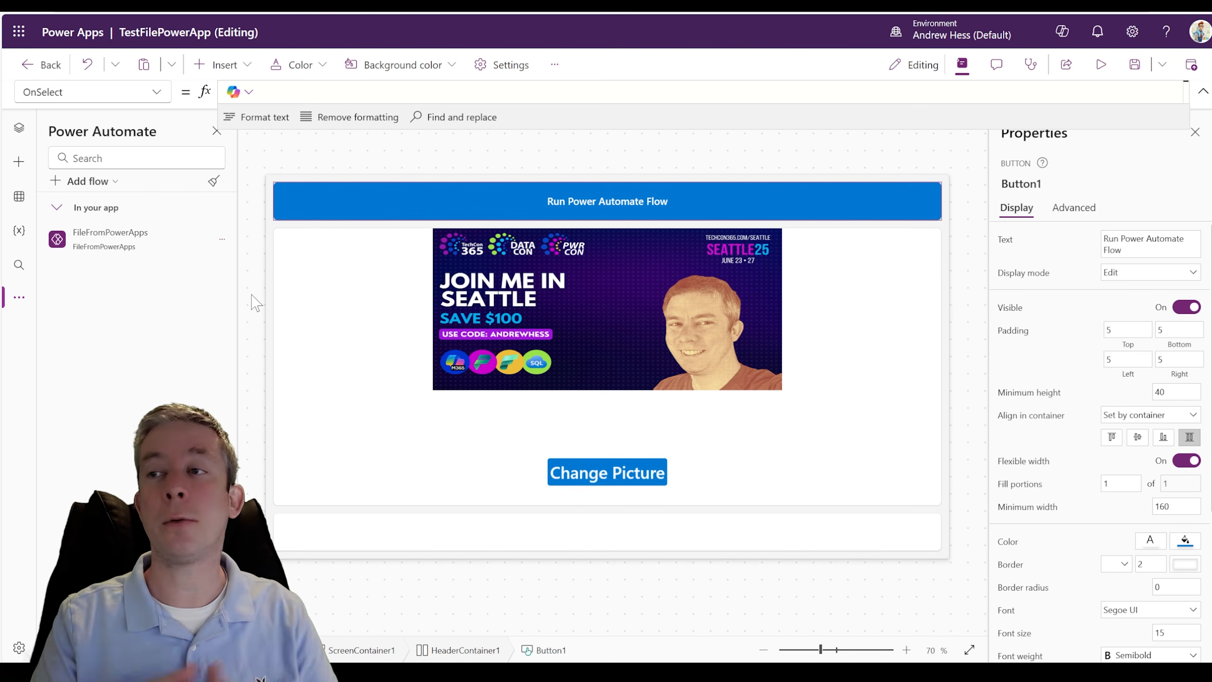
- Start the Run Power Automate Flow button's OnSelect formula with FileFromPowerApps.Run and "test.png" as the first argument
click(830, 170)
click(750, 203)
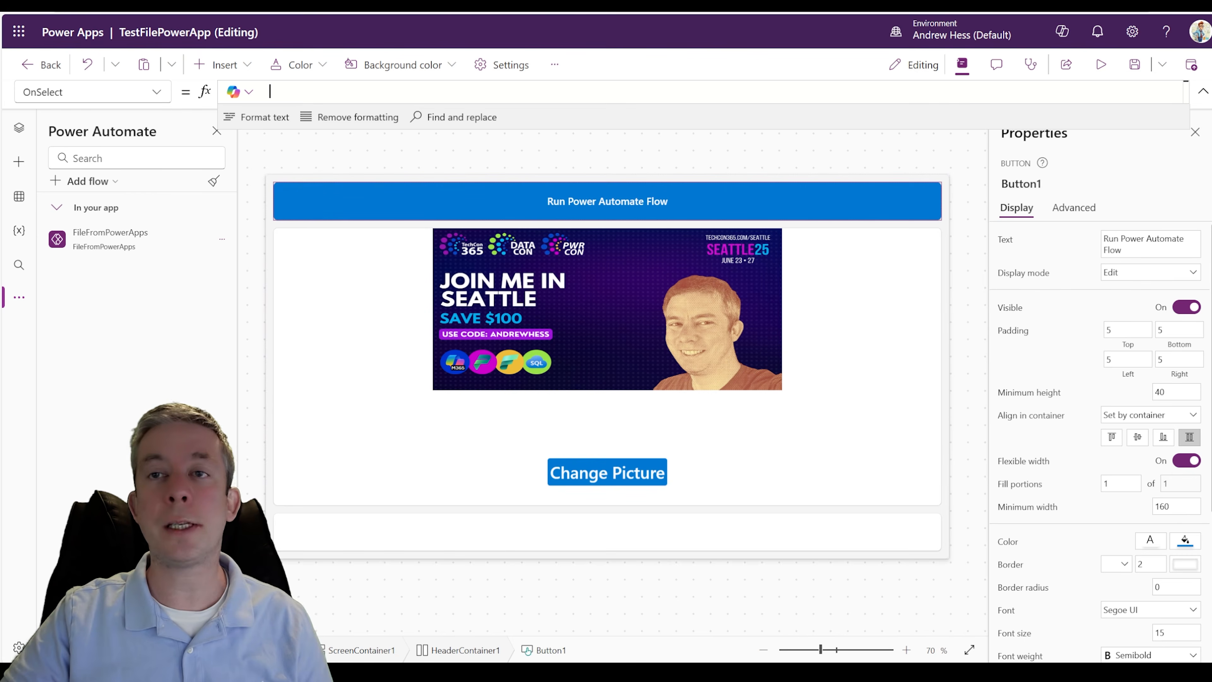
text(FileFromPowerApps.Run()
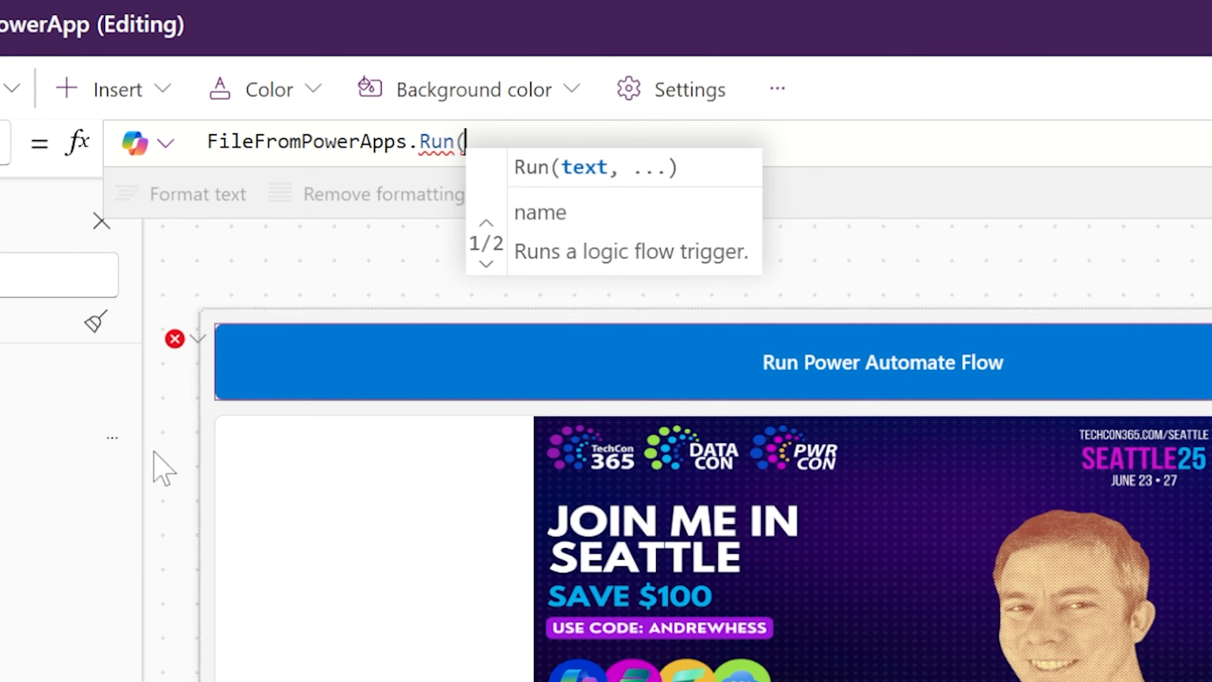
text("te)
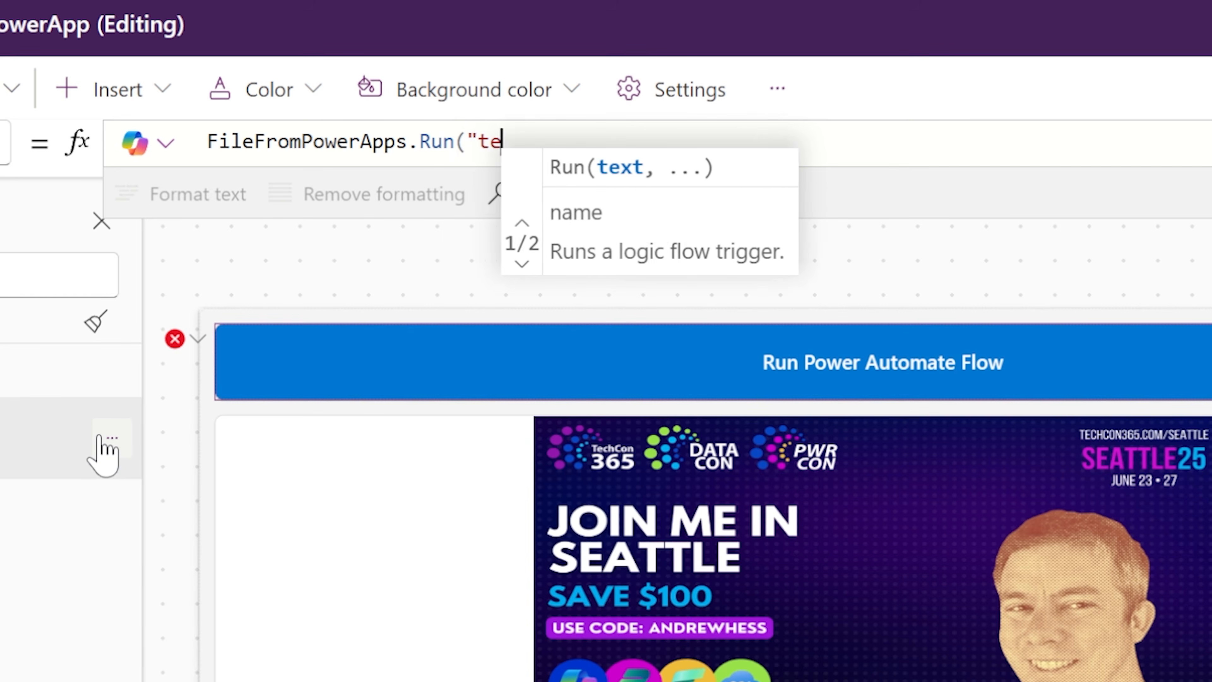
text(st.png",)
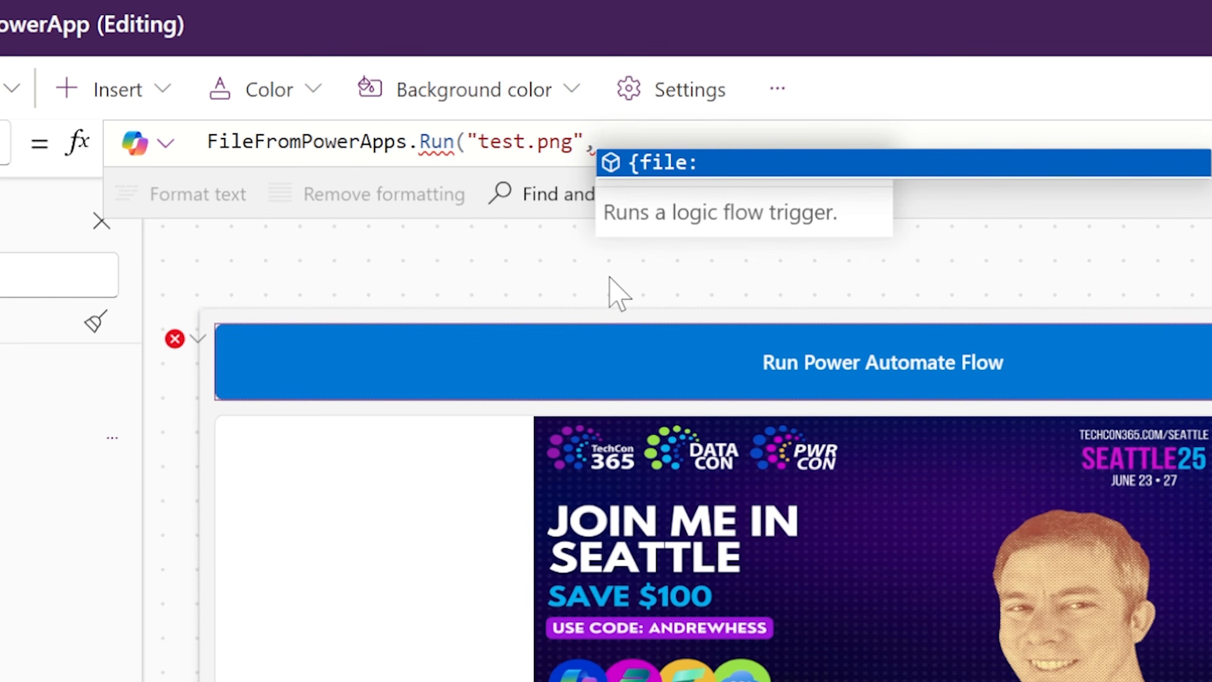
- Add the file record as the second Run argument, with its name field set to "test.png"
click(673, 173)
text(()
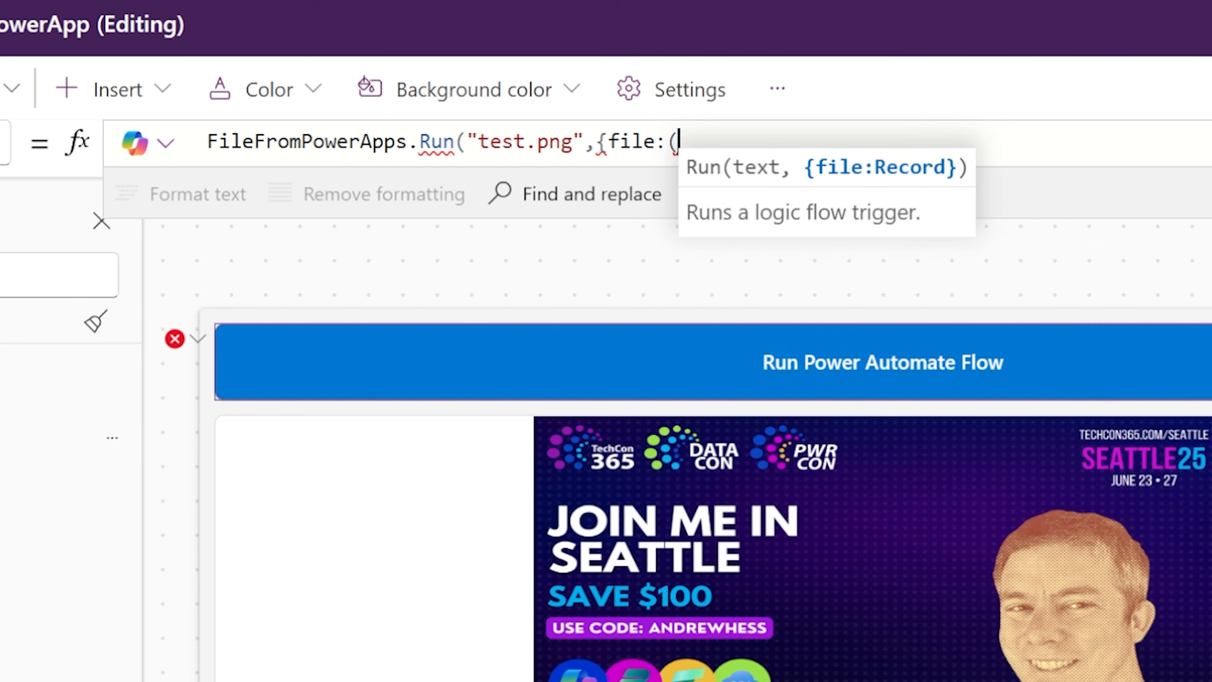
text(name:)
key(BackSpace)
key(BackSpace)
key(BackSpace)
key(BackSpace)
key(BackSpace)
text({)
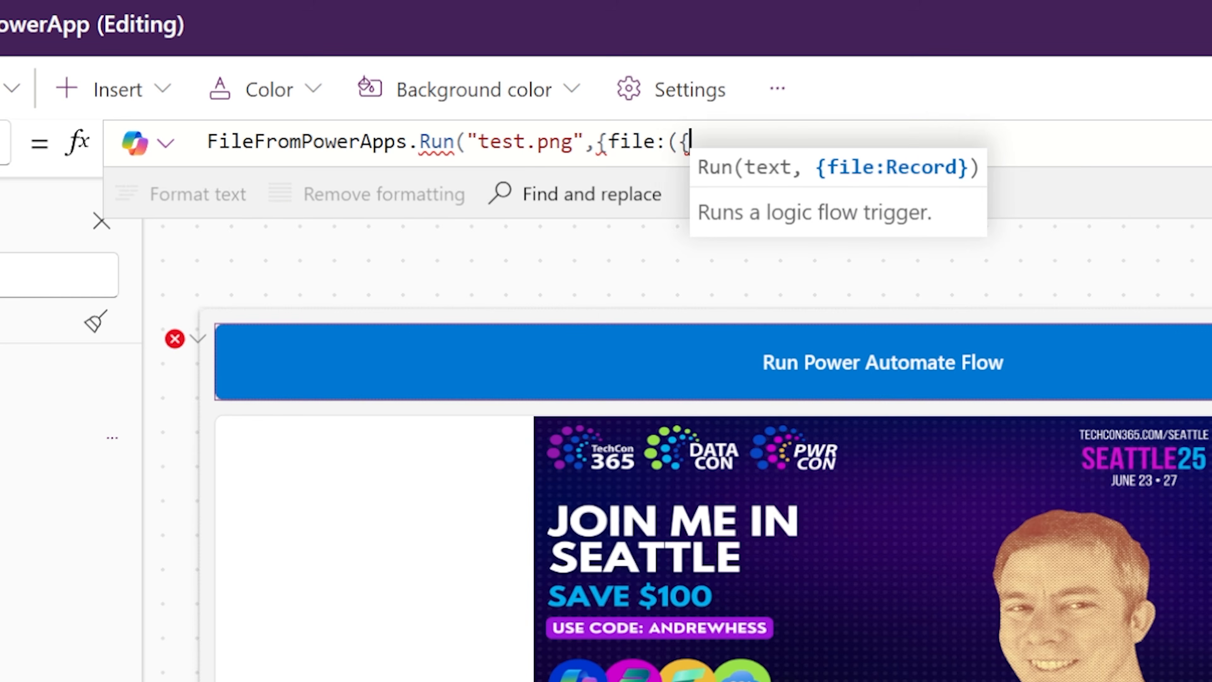
text(name:")
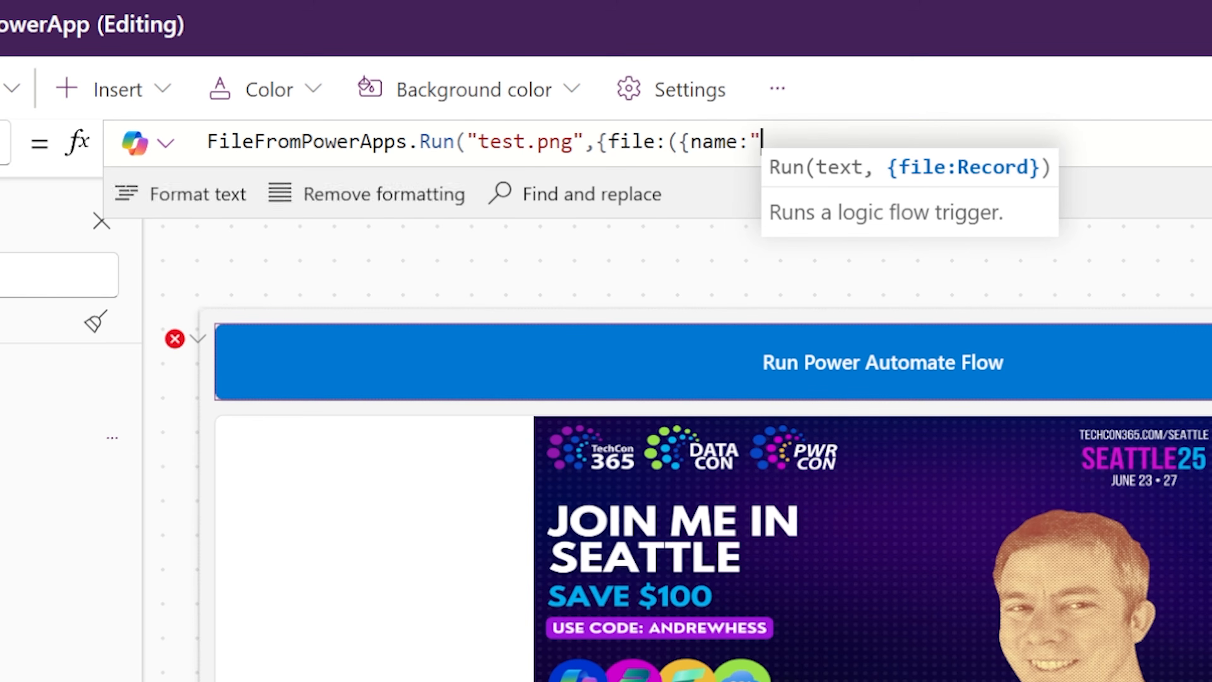
text(test.png")
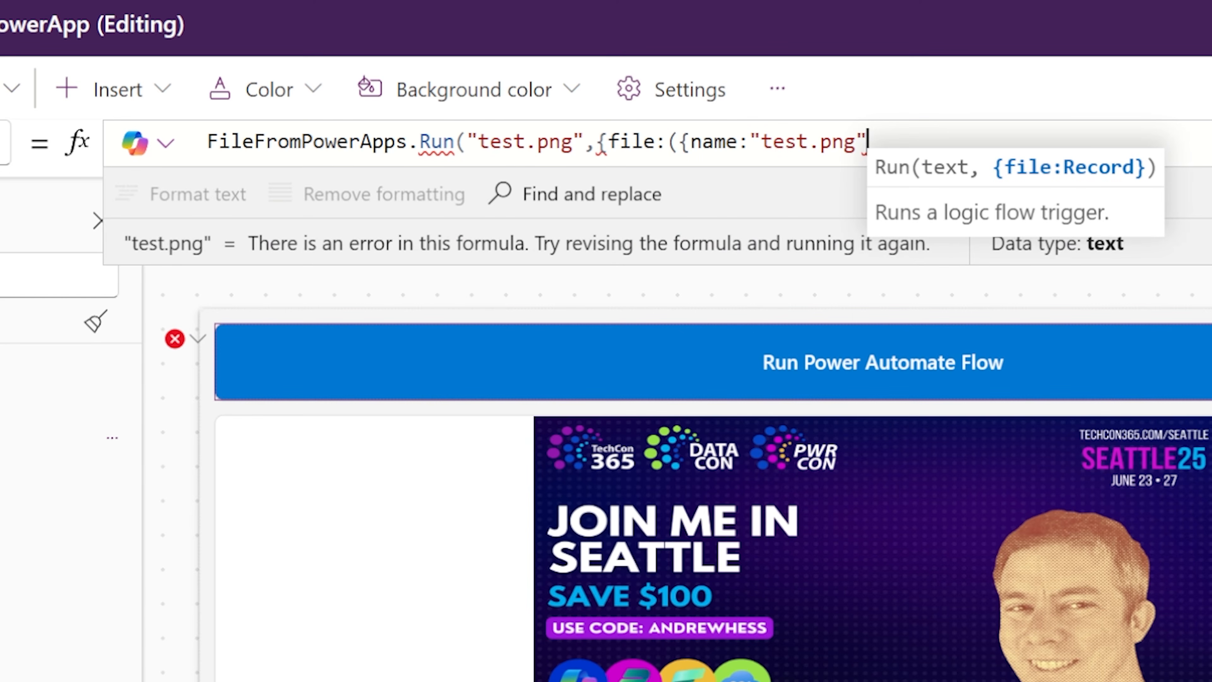
- Add a content field set to UploadedImage1.Image to the file record and close the formula, laid out over several lines
text(,)
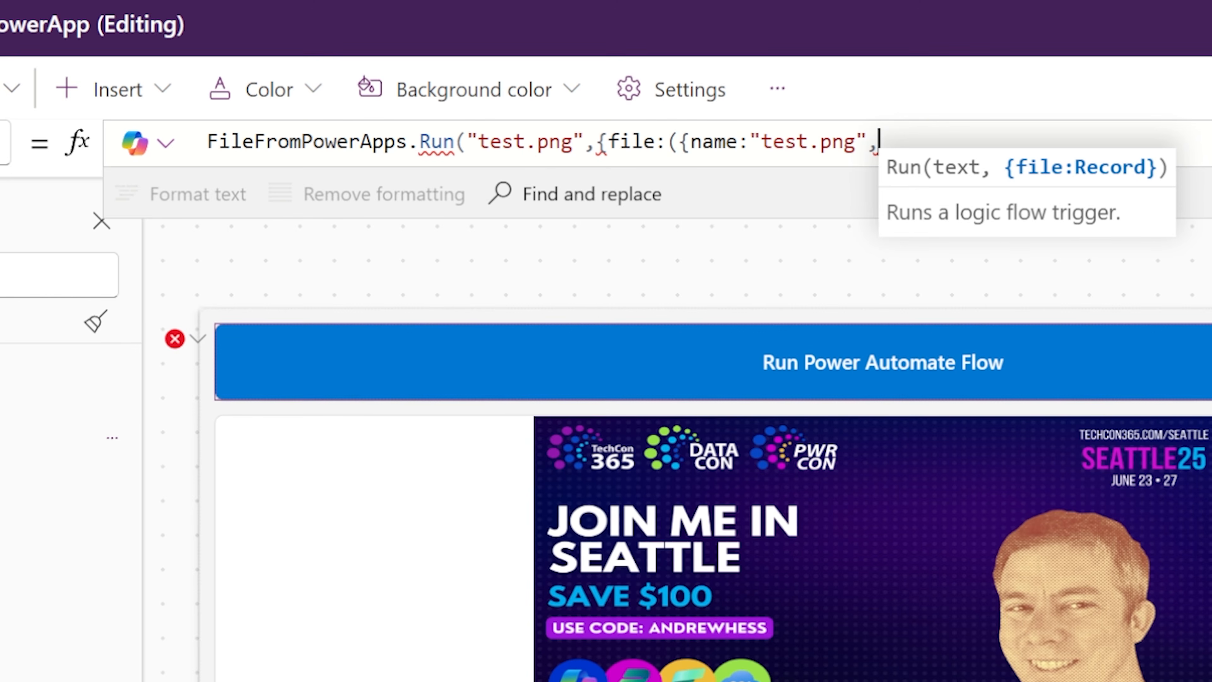
text(content:)
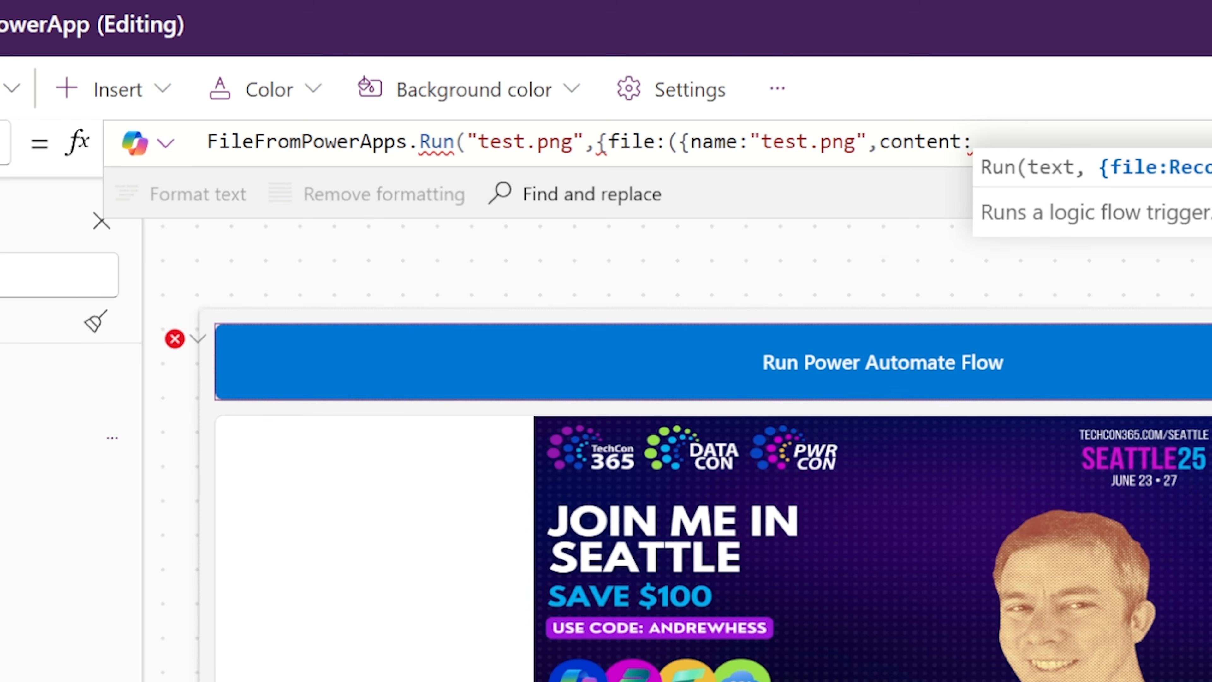
click(1, 268)
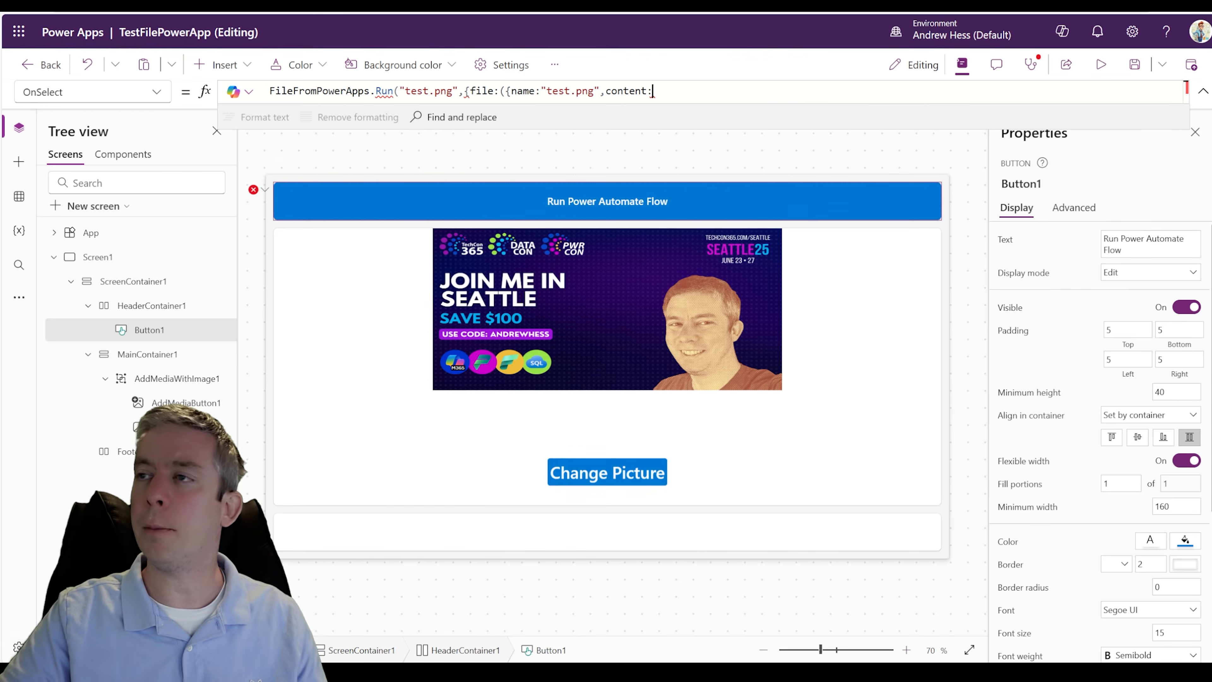
text(UploadedImage1)
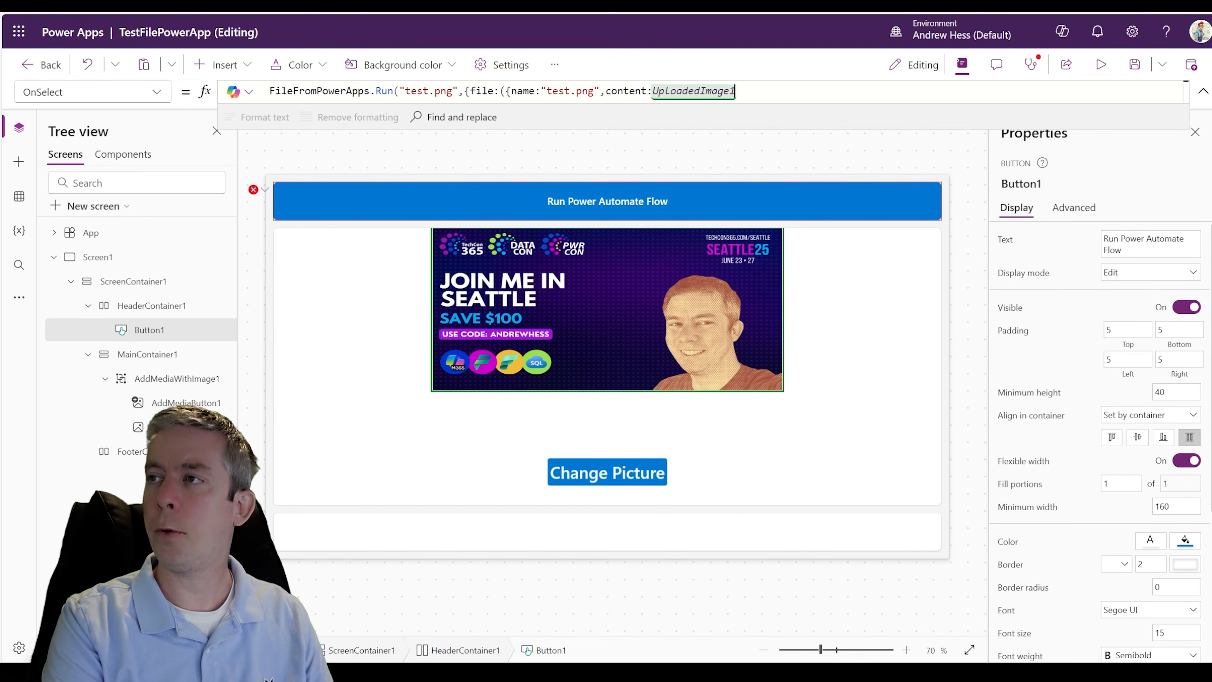
text(.Image})
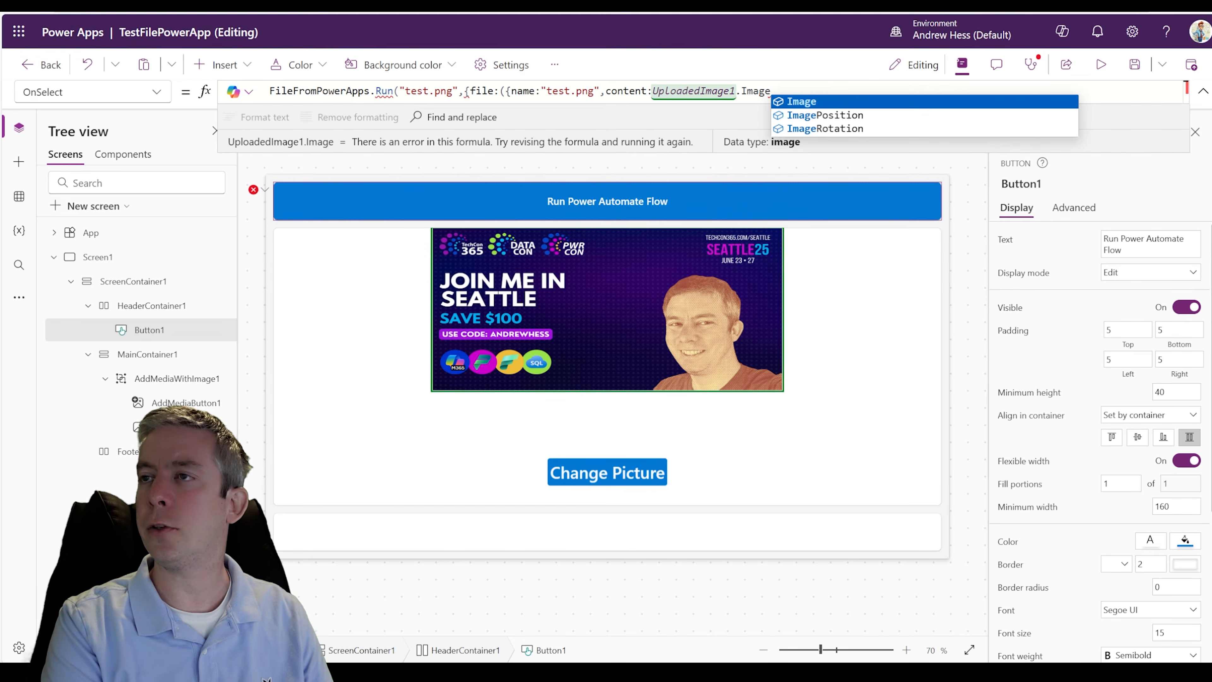
text())
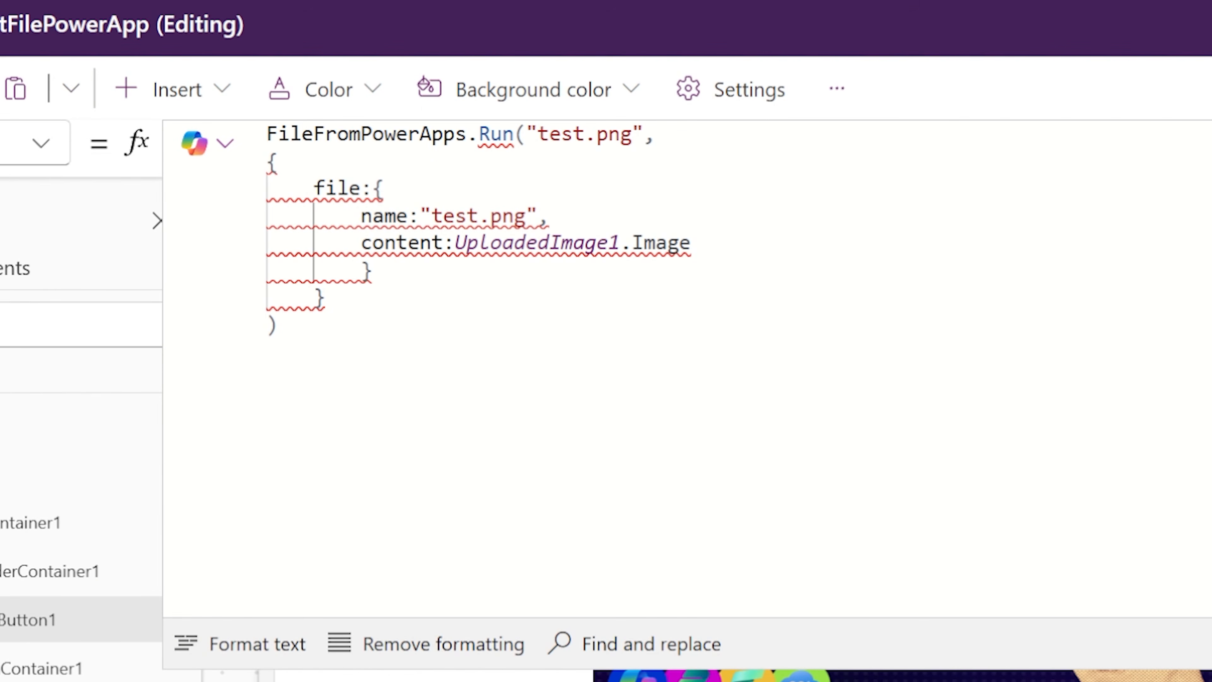
- Rename the file record's content field to contentBytes
mouse_move(500, 243)
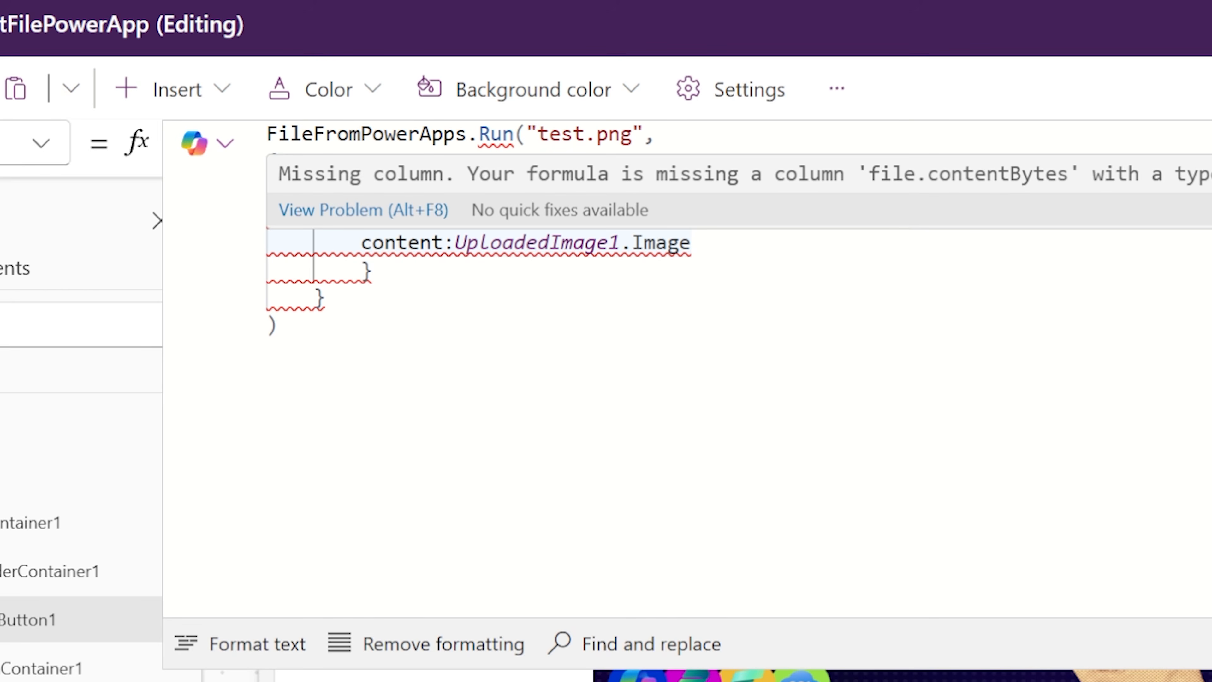
click(444, 242)
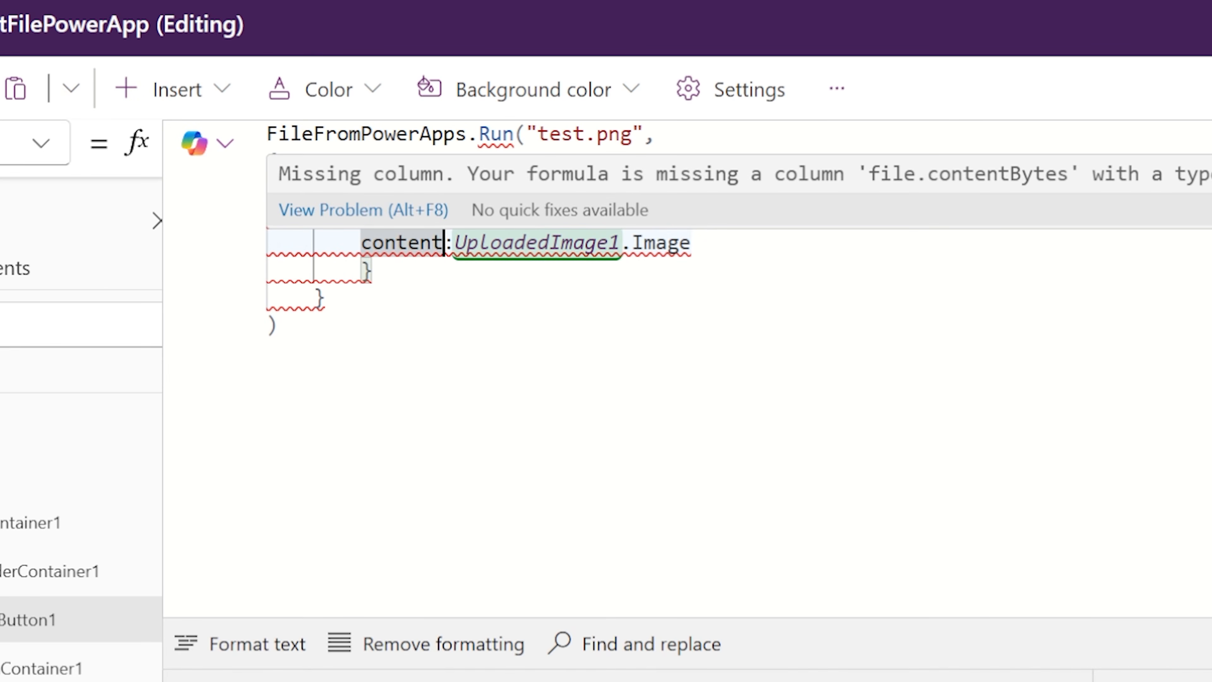
text(Bytes)
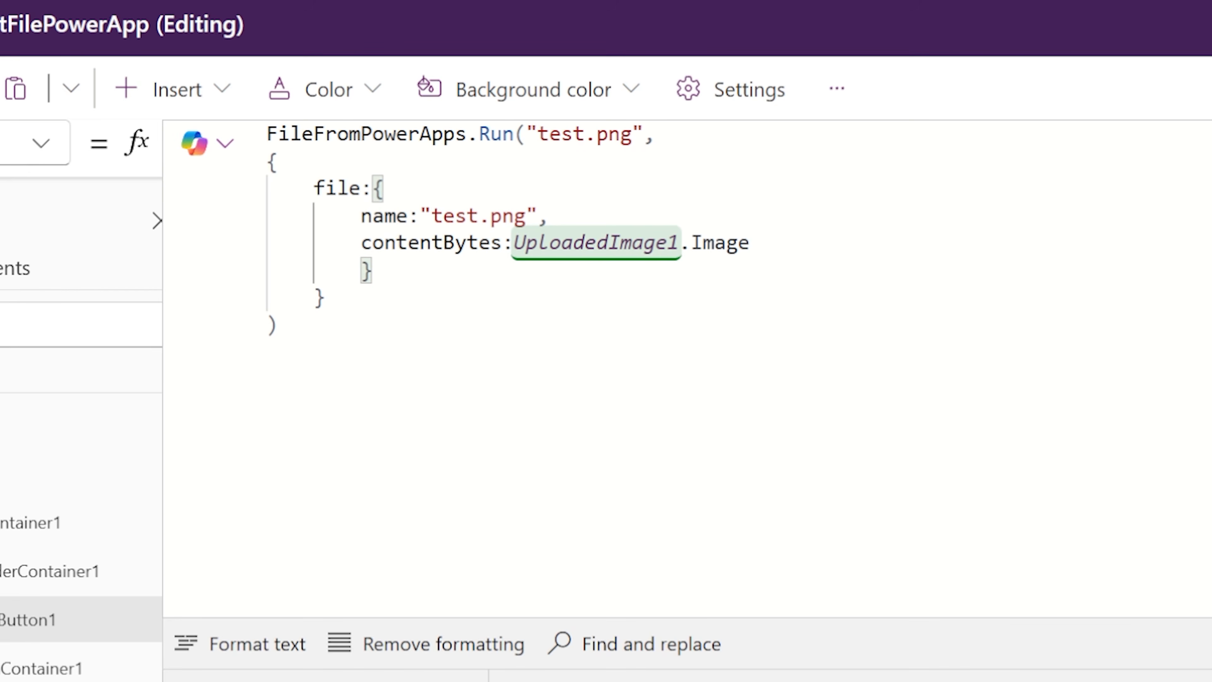
- Try title as the file record's name field, and restore it to name
drag(408, 216, 361, 216)
text(title)
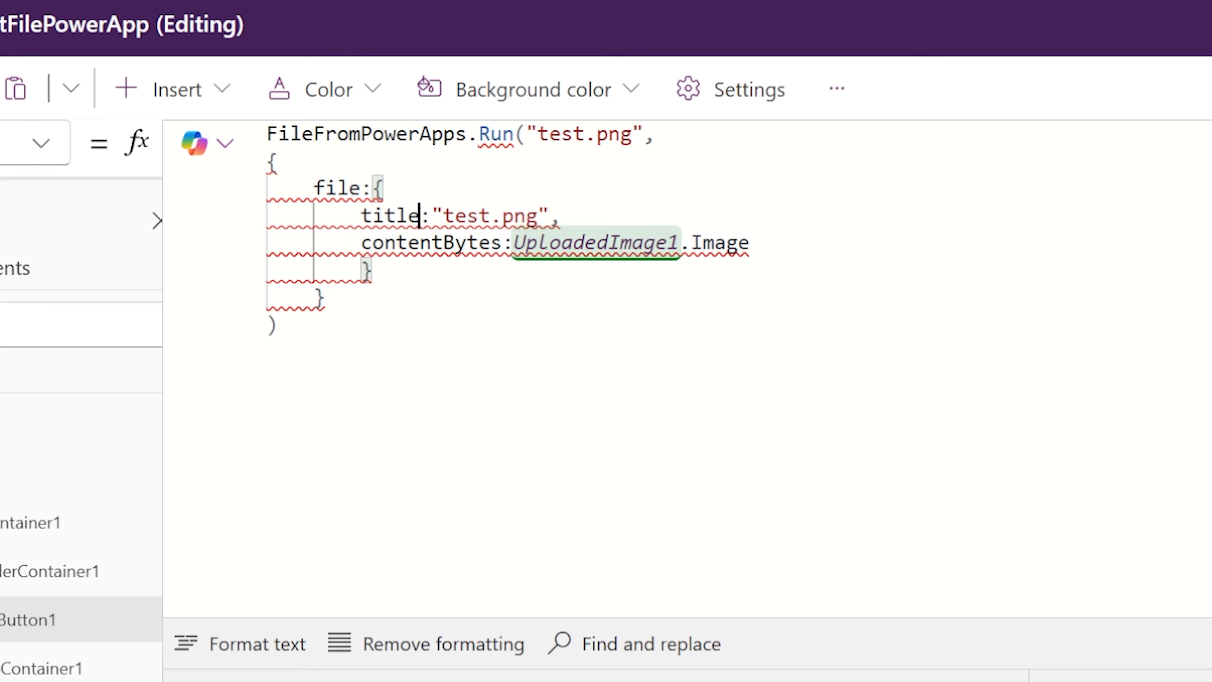
mouse_move(365, 218)
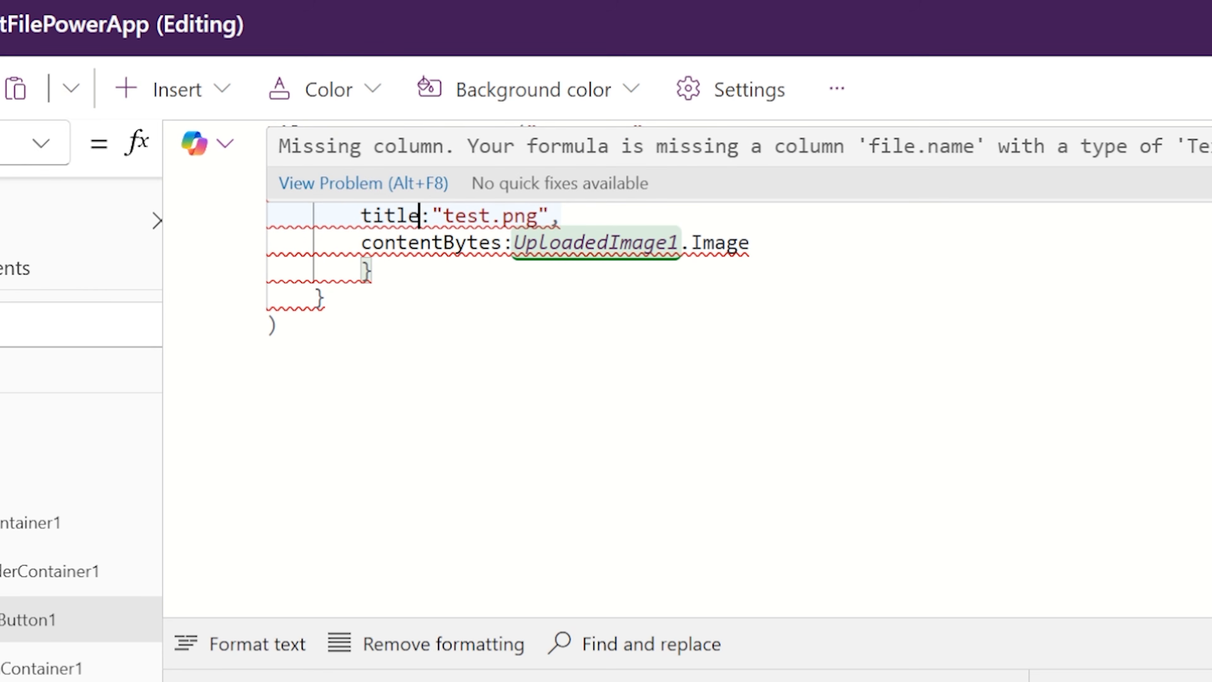
key(BackSpace)
key(BackSpace)
key(BackSpace)
key(BackSpace)
key(BackSpace)
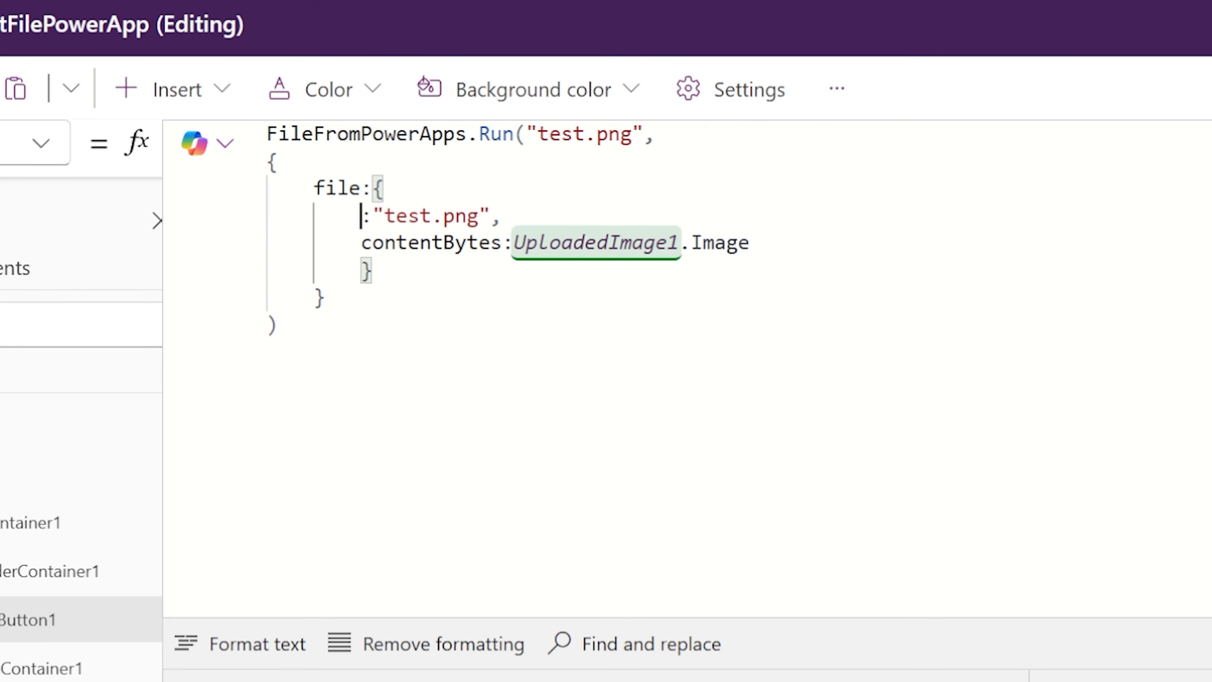
text(name)
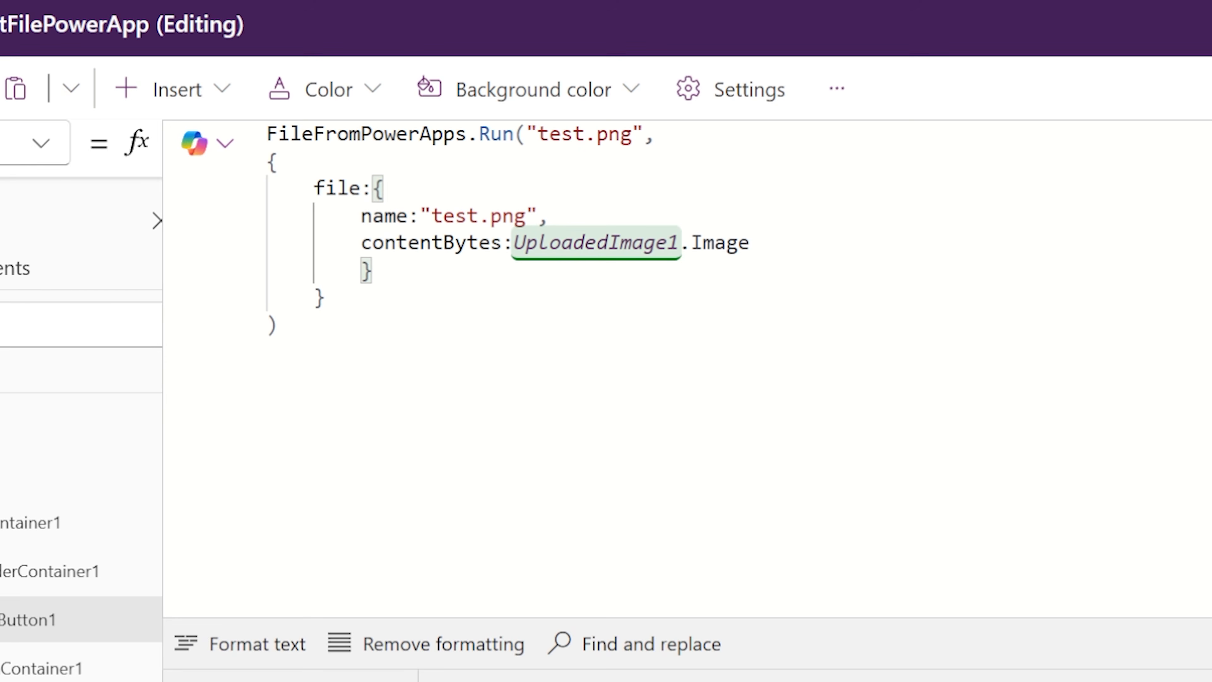
- Review the OnSelect formula's Run call, its file record, and the name and contentBytes fields
drag(314, 189, 325, 297)
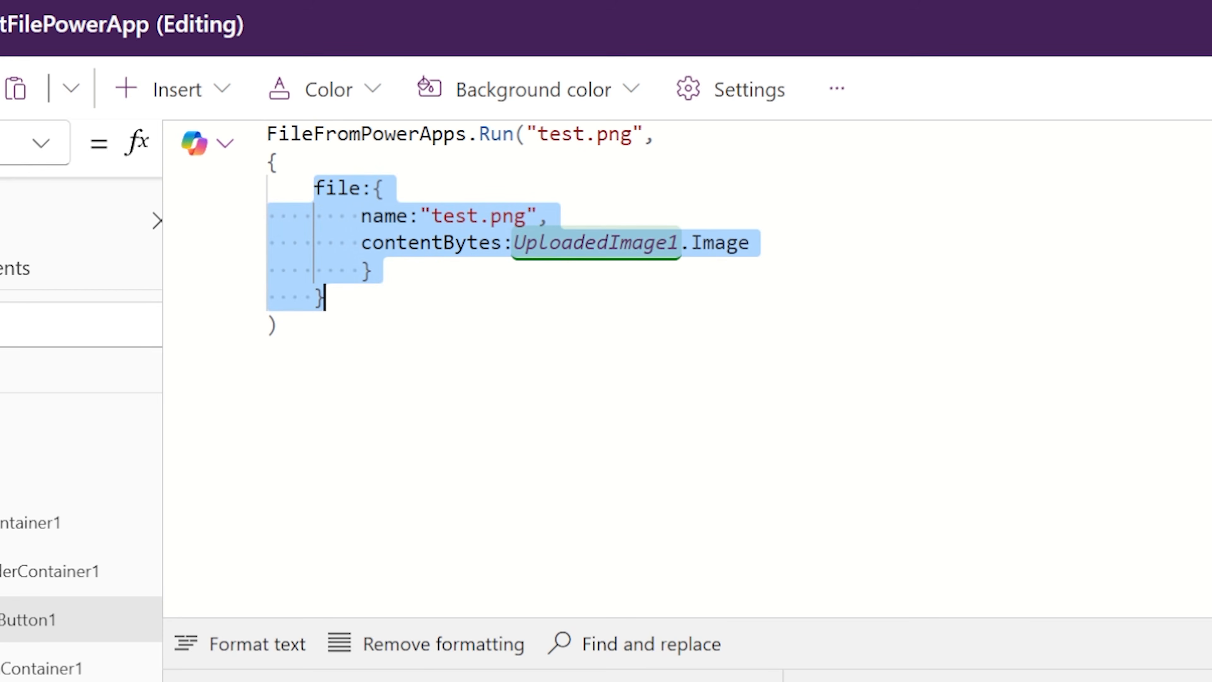
key(Right)
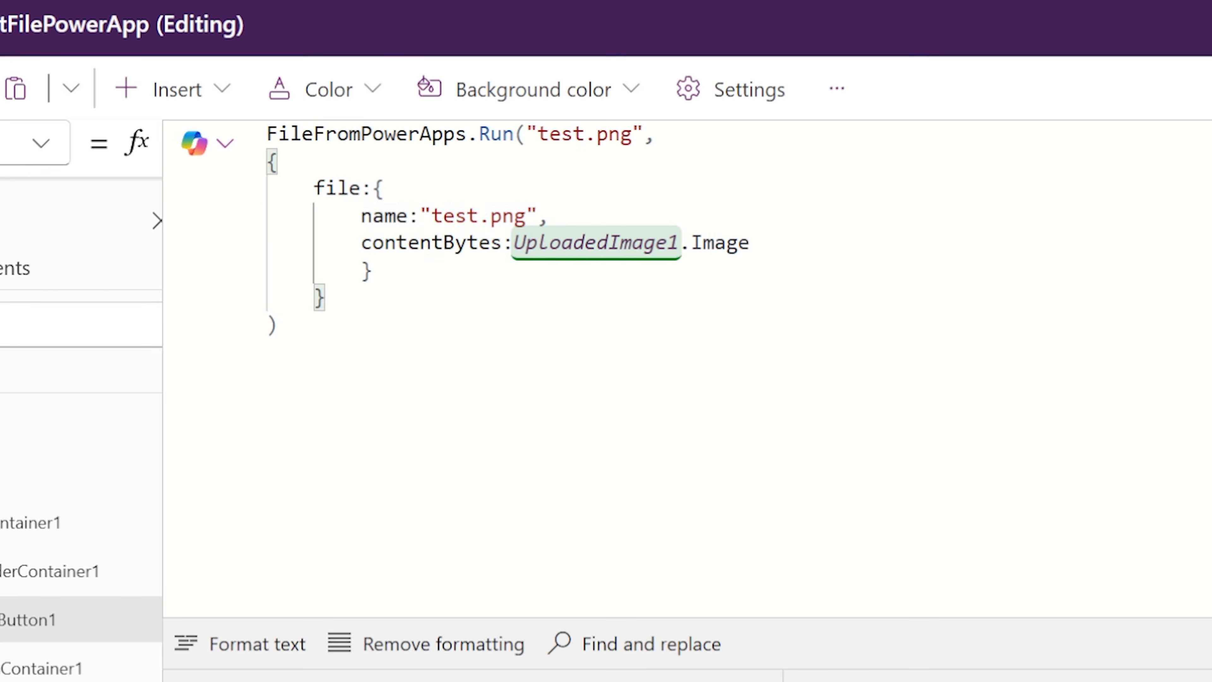
drag(656, 134, 267, 135)
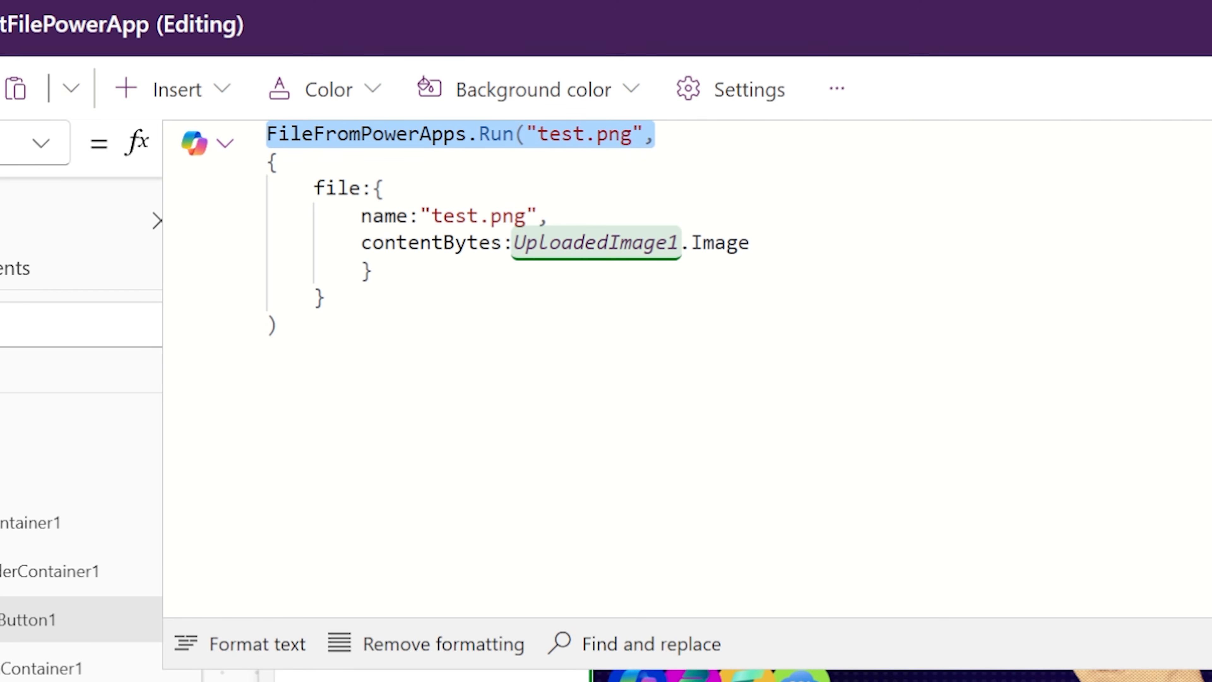
drag(362, 217, 550, 217)
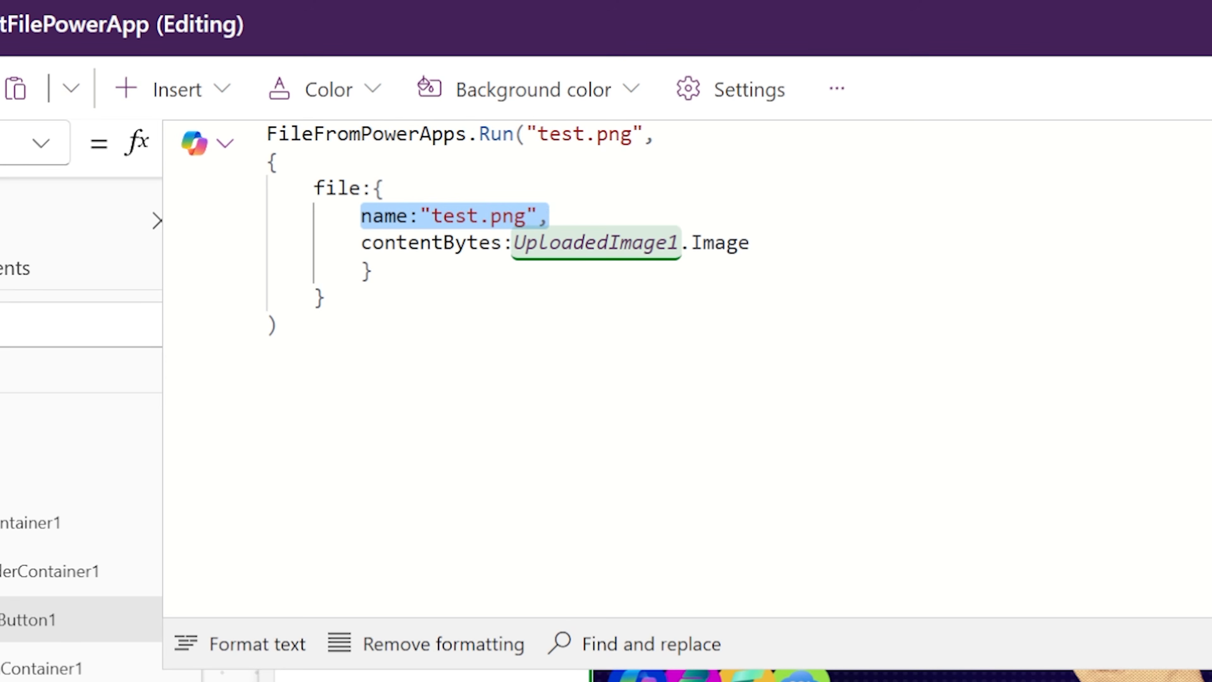
drag(361, 242, 750, 242)
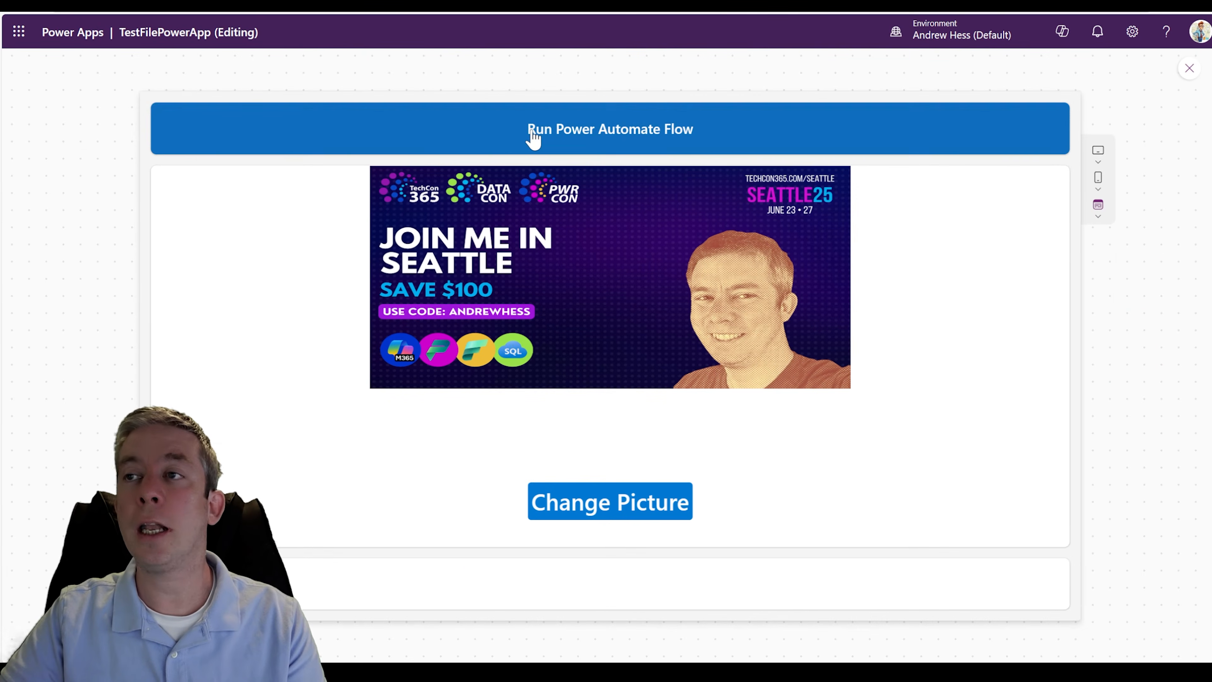
- In Power Automate, inspect the FileFromPowerApps run's Power Apps (V2) trigger and Create file details
click(534, 136)
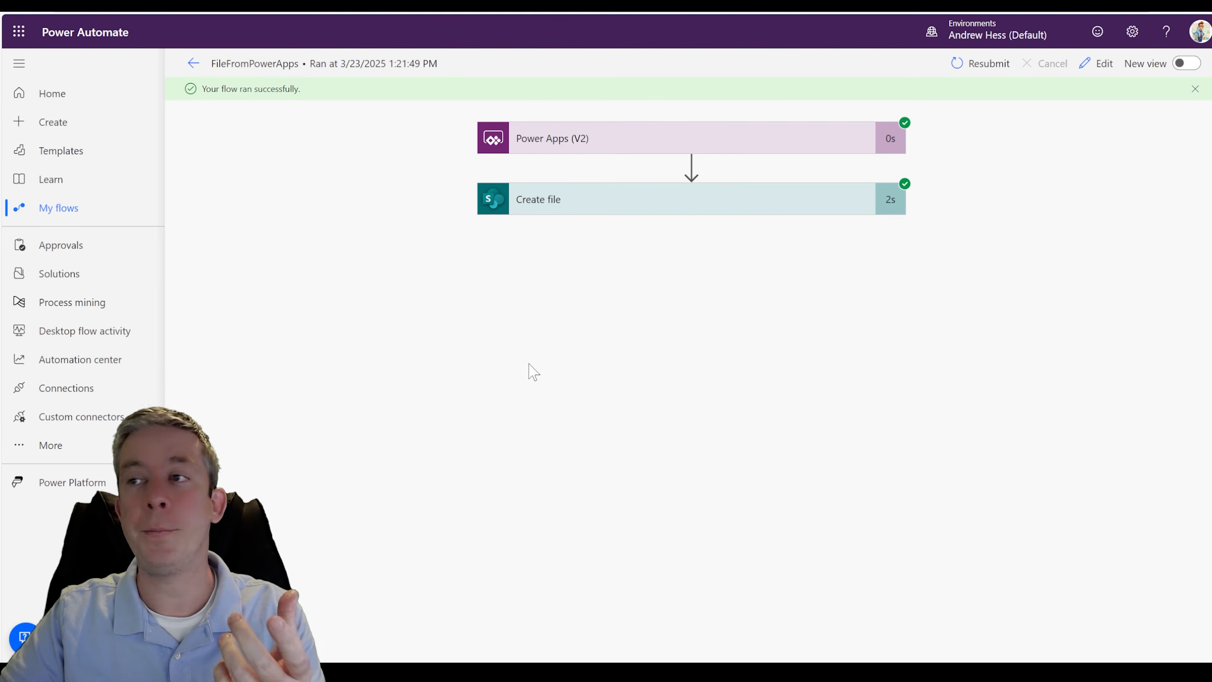
click(579, 146)
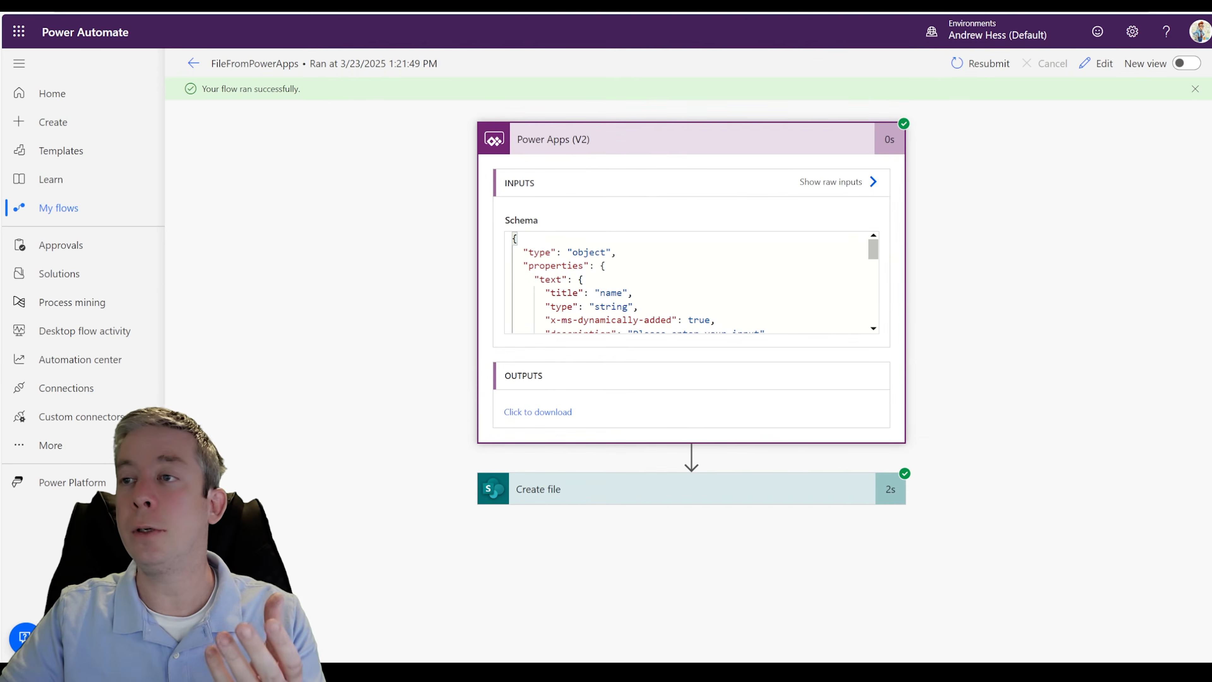
click(558, 491)
scroll(451, 427, down, 10)
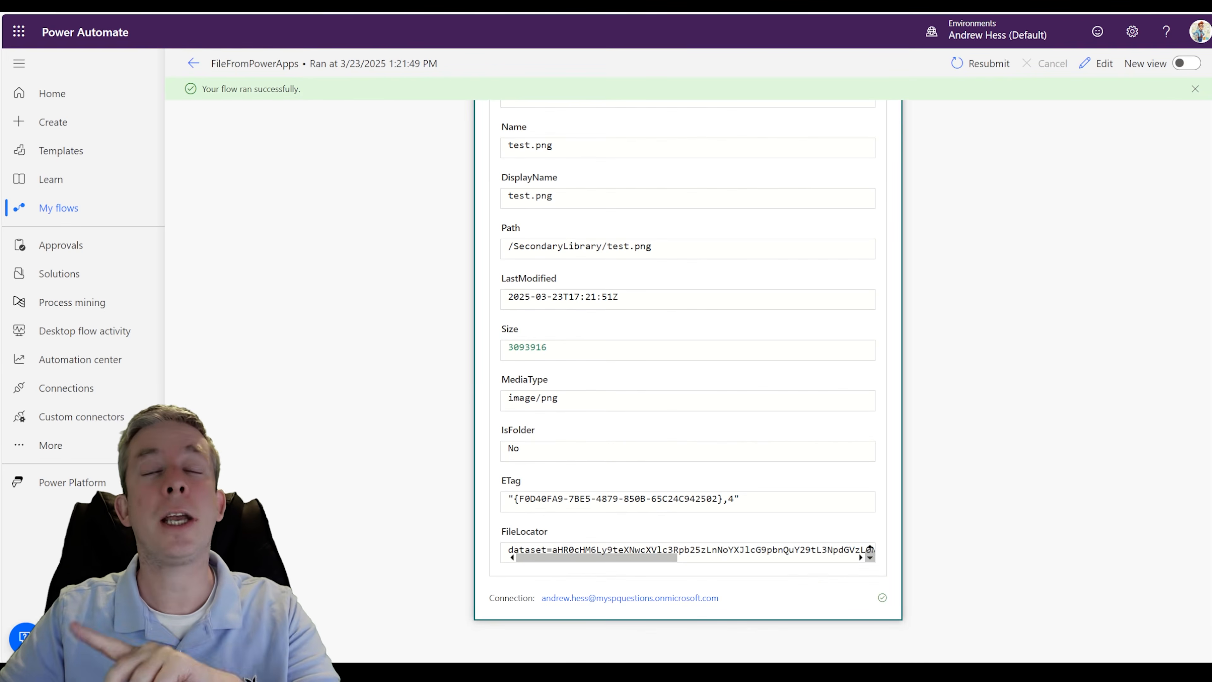
- Switch to the SharePoint SecondaryLibrary, preview test.png, and close the preview
click(143, 4)
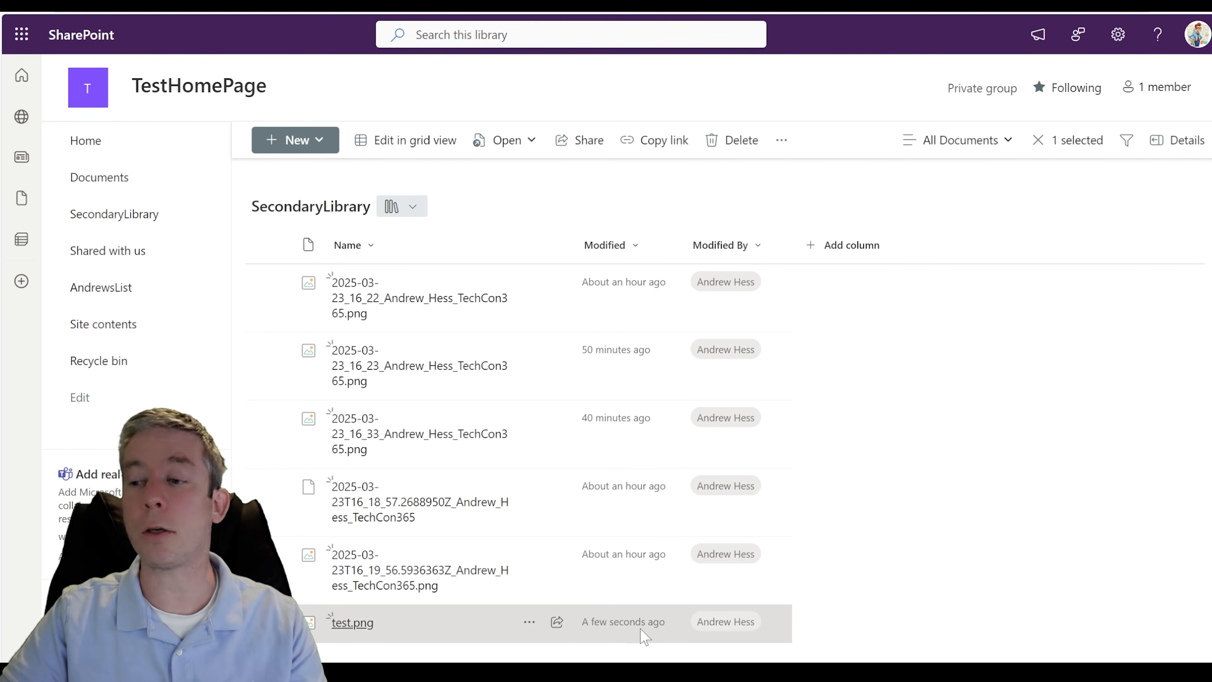
click(368, 624)
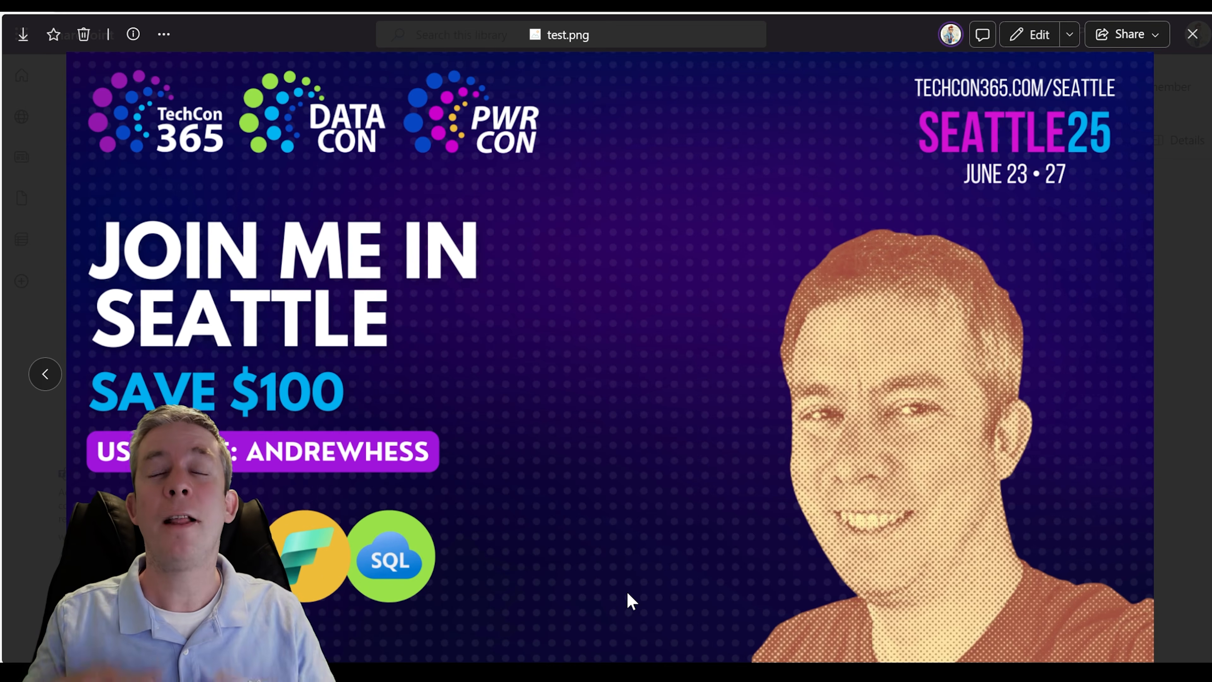
click(1193, 34)
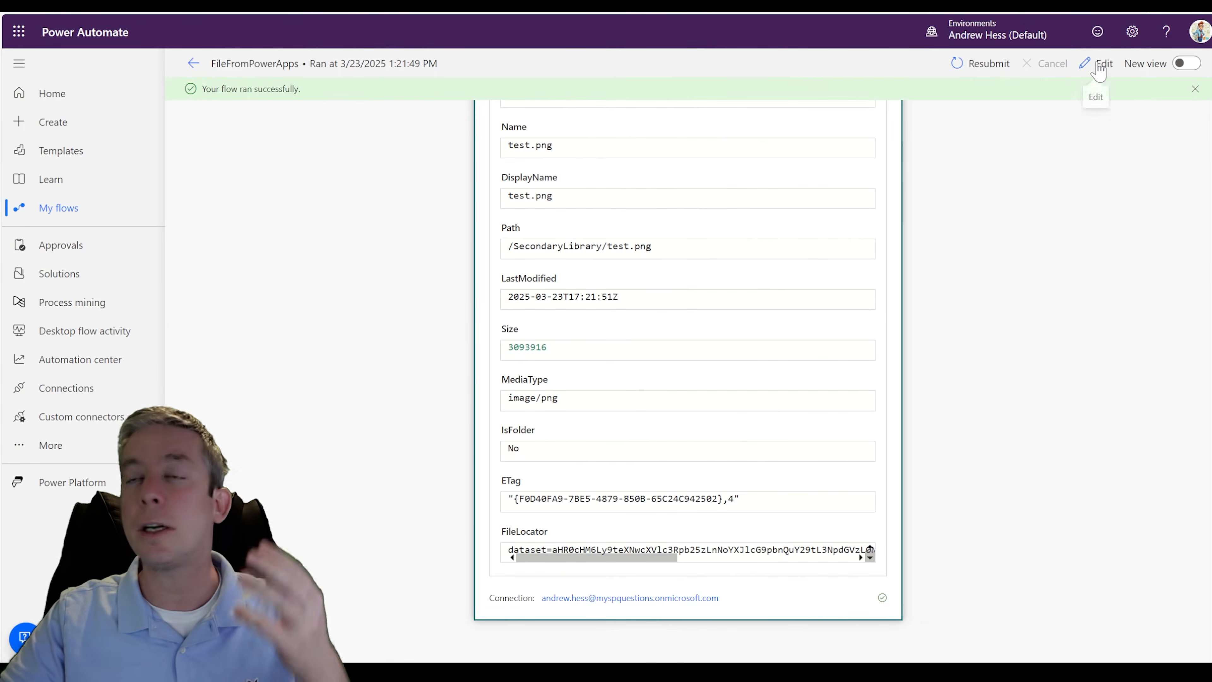
- In Power Automate, try adding a OneDrive for Business Create file action after the SharePoint Create file action
click(1099, 66)
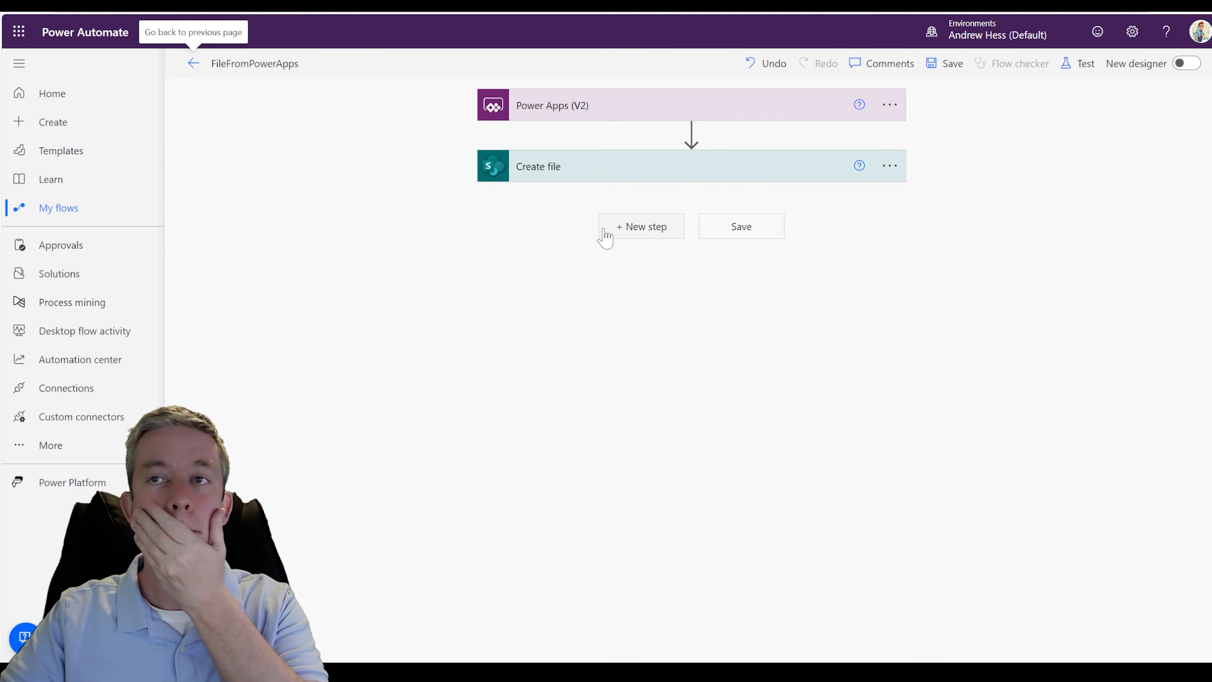
click(645, 228)
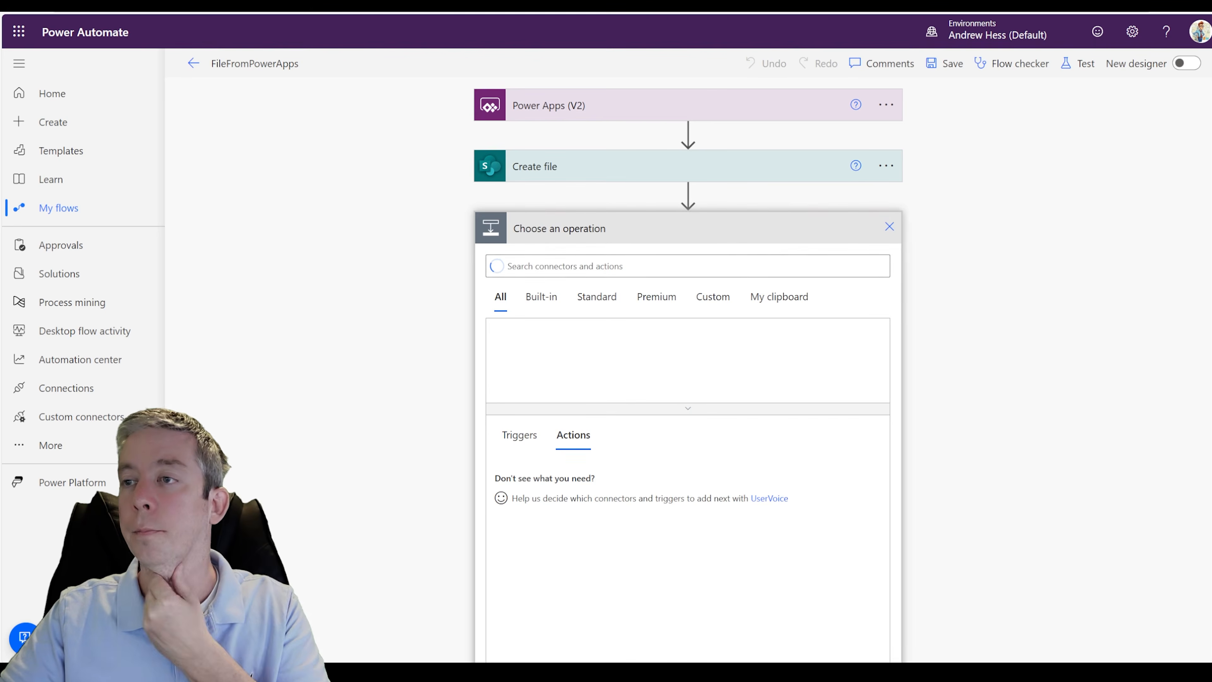
text(file)
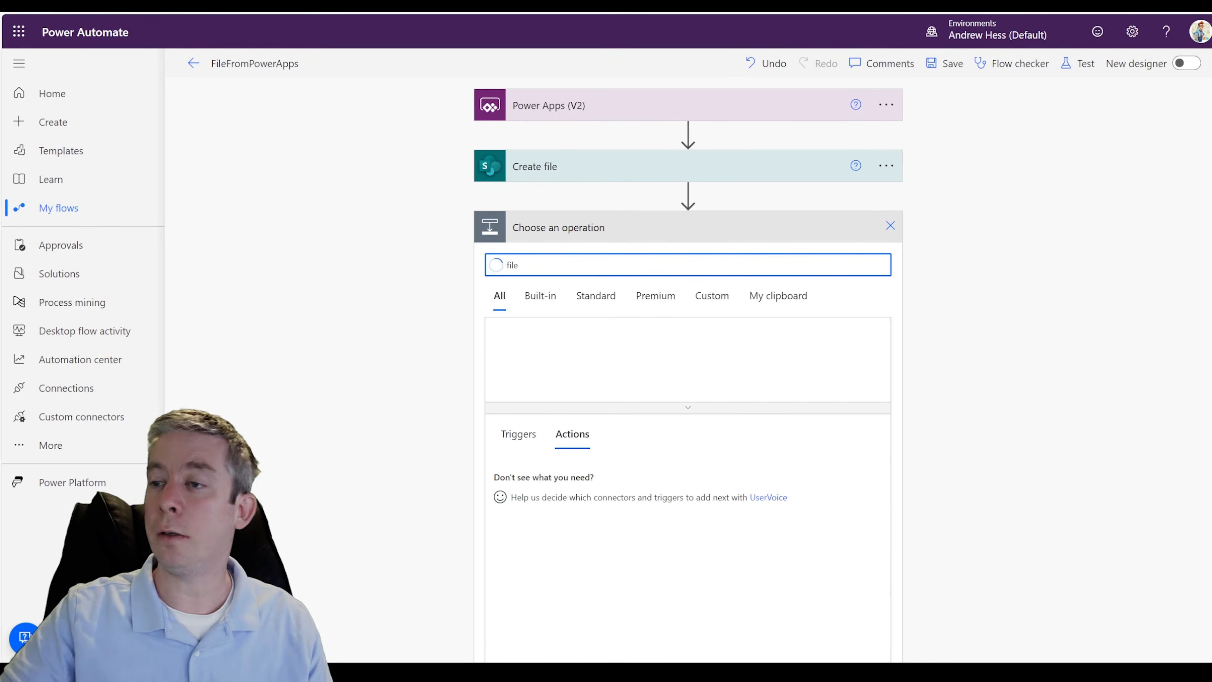
scroll(461, 408, down, 1)
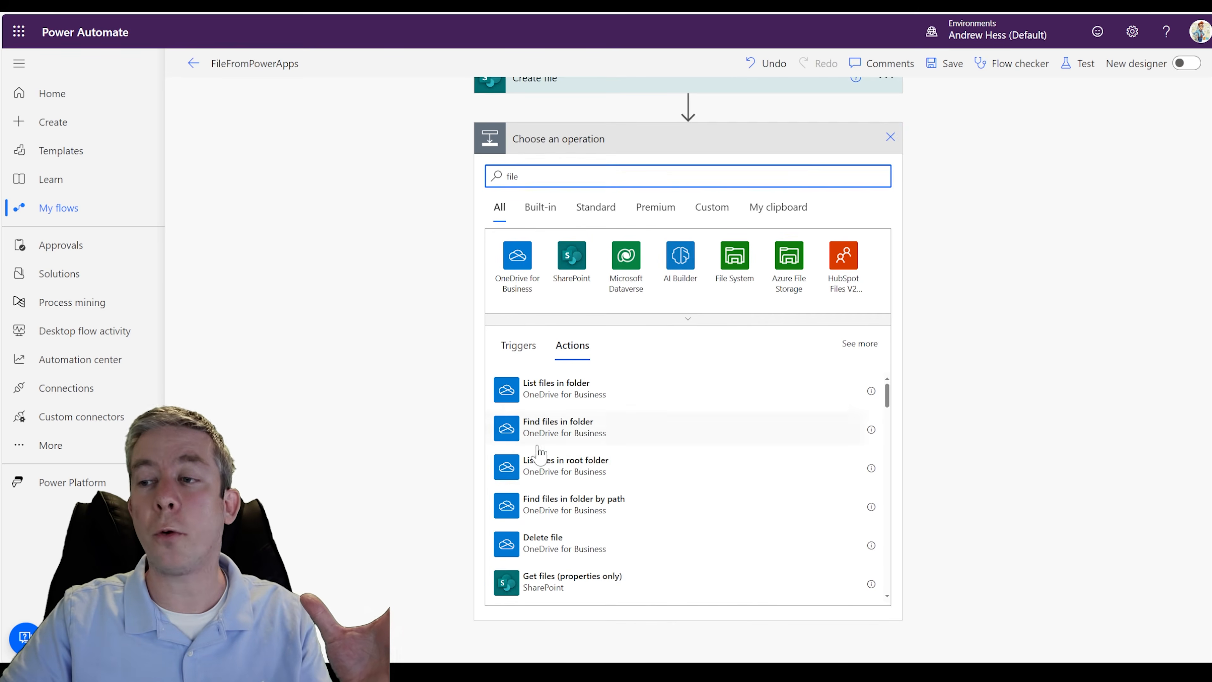
click(518, 262)
scroll(568, 353, down, 8)
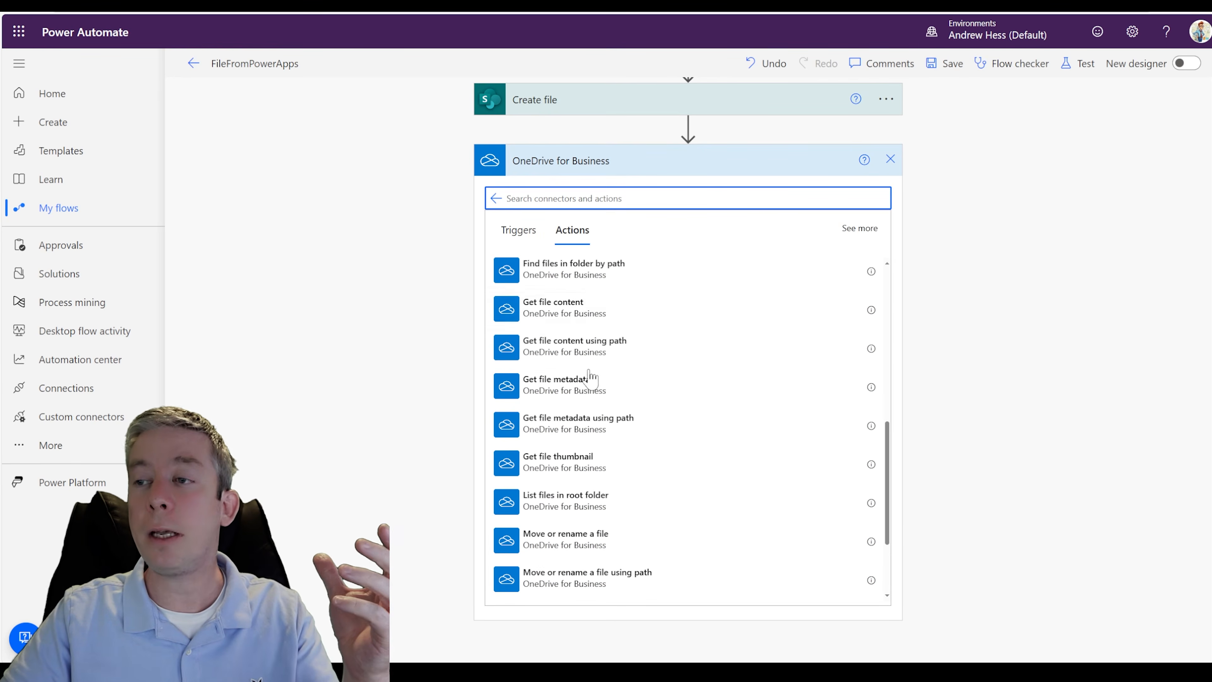
scroll(590, 354, down, 3)
scroll(616, 430, up, 10)
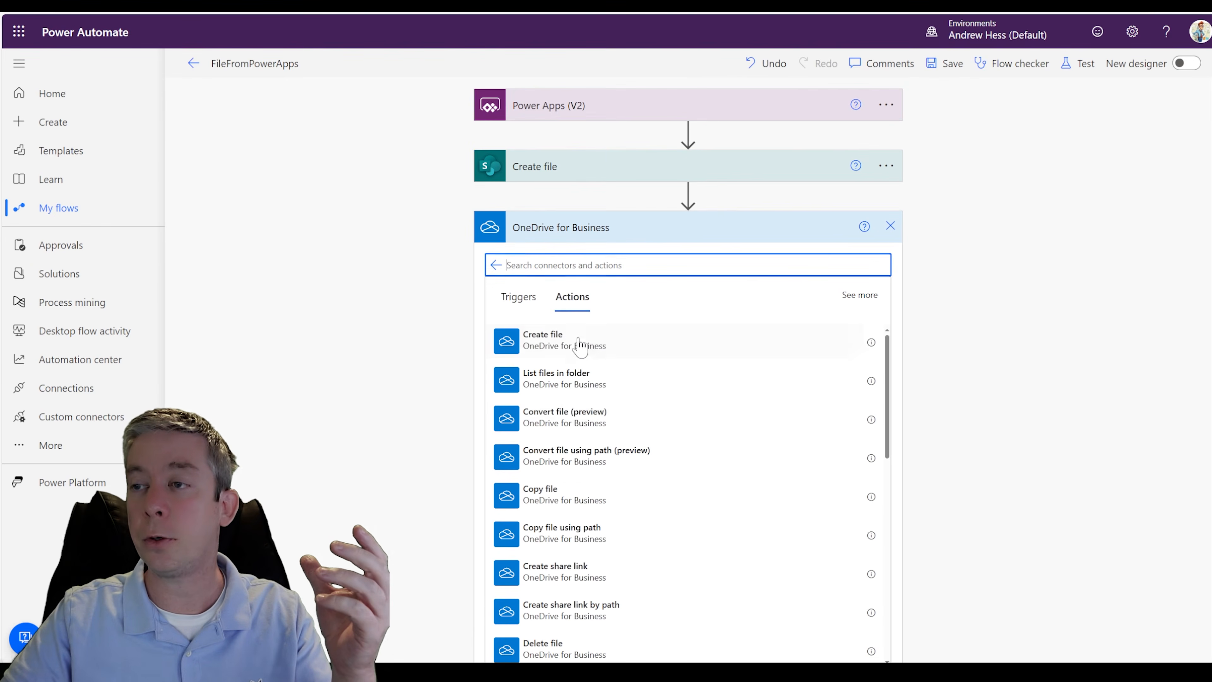
click(577, 275)
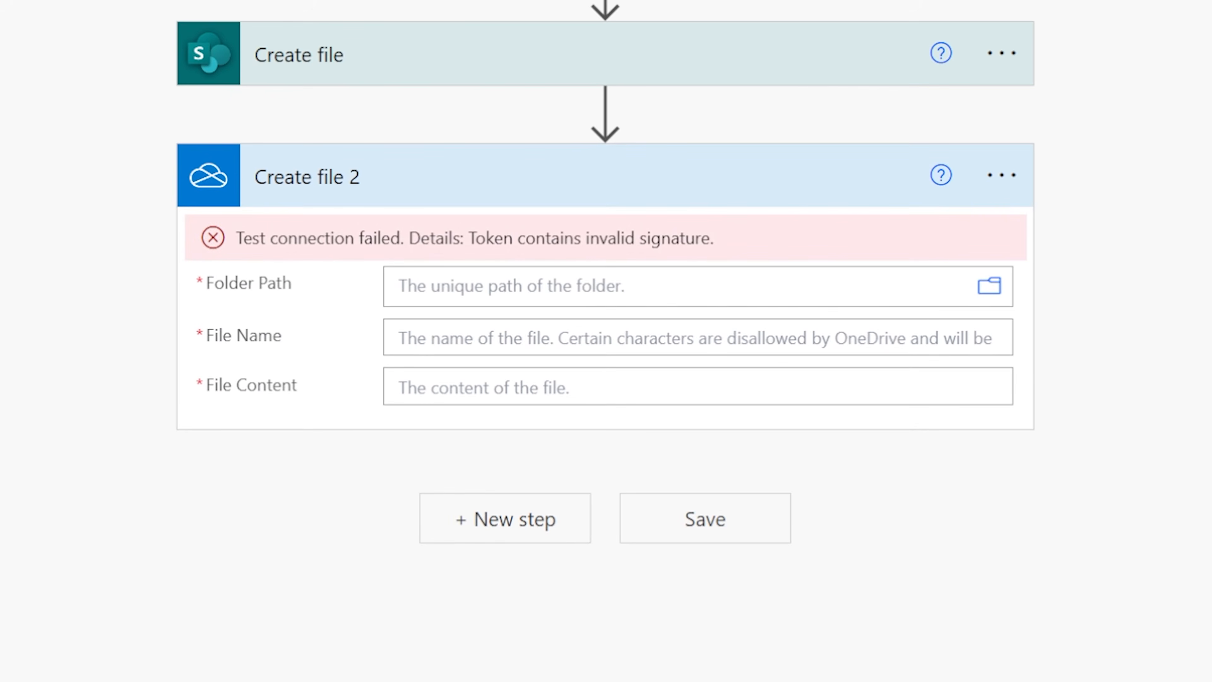
- Compare the OneDrive Create file action's File Name and File Content fields with those of the SharePoint Create file action
click(458, 338)
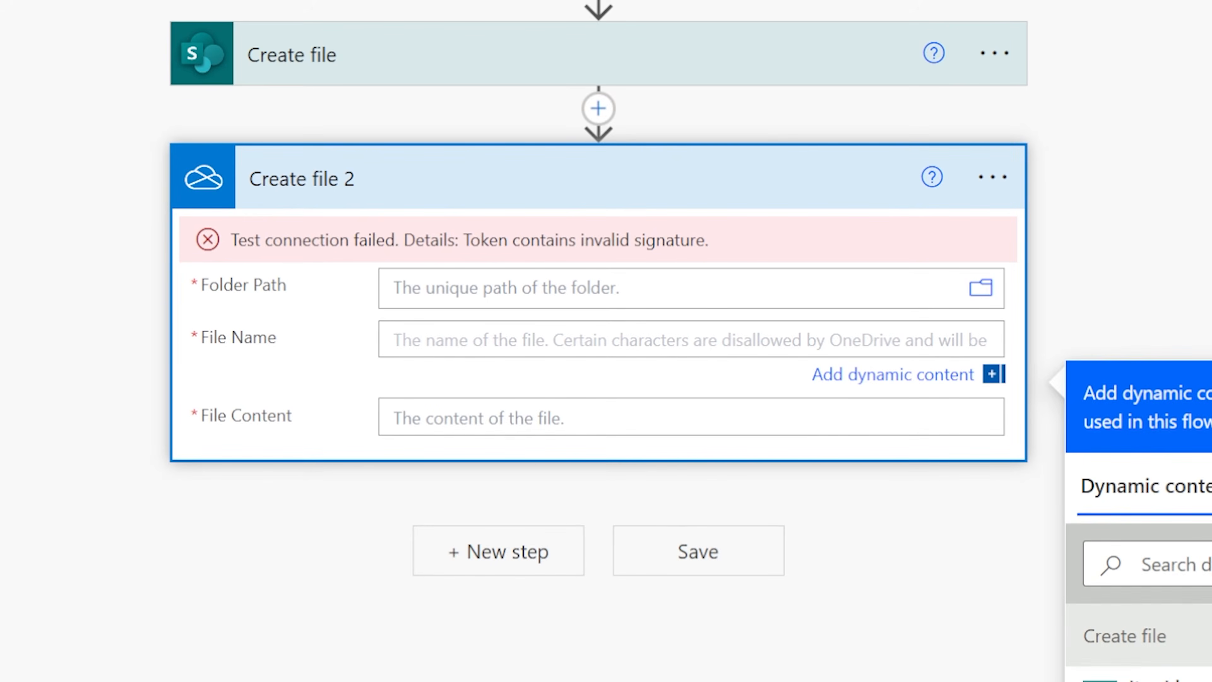
click(500, 419)
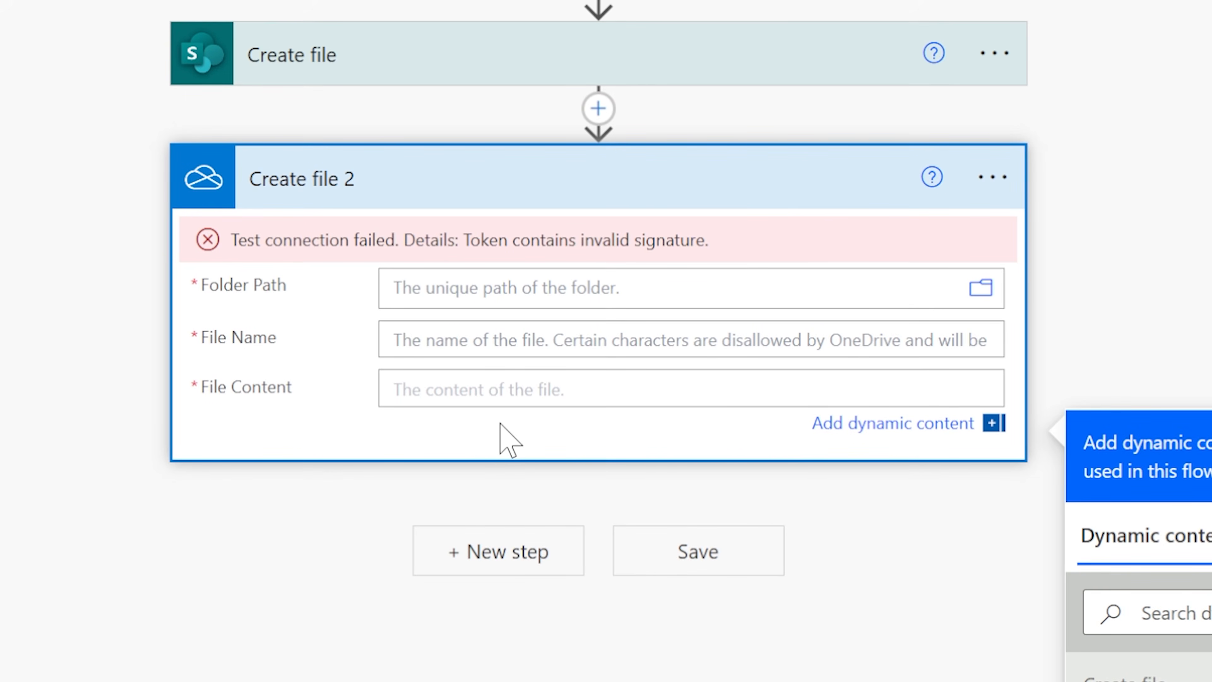
click(1000, 177)
click(382, 421)
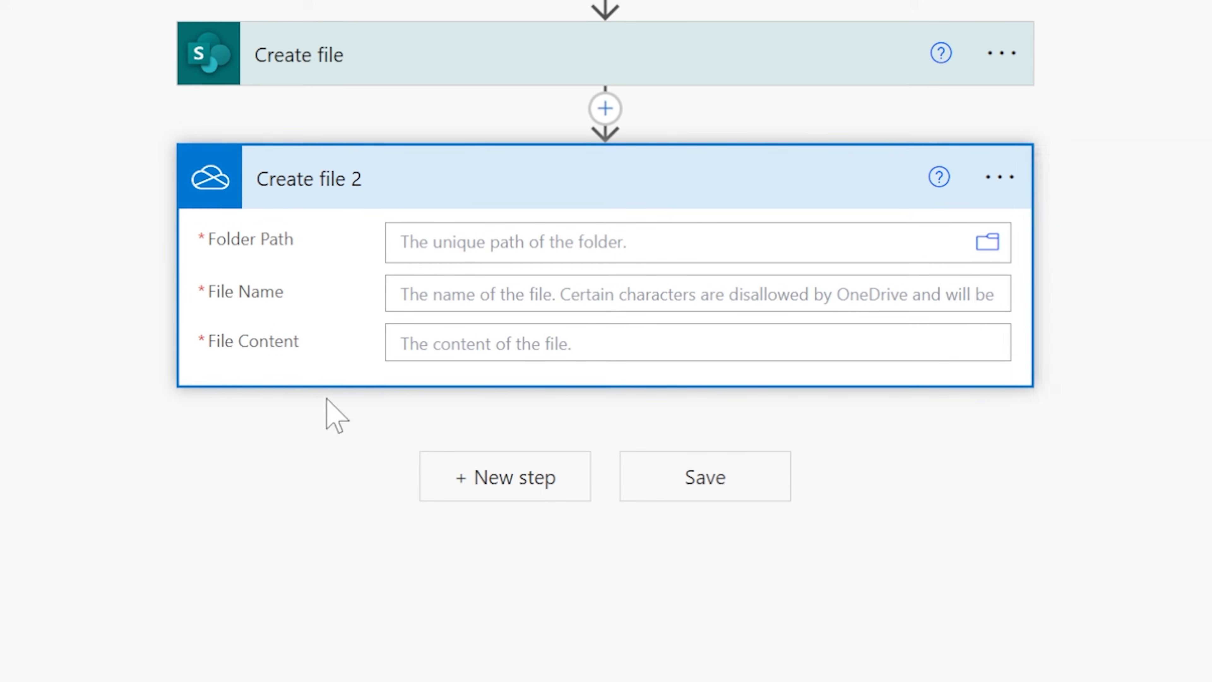
click(357, 71)
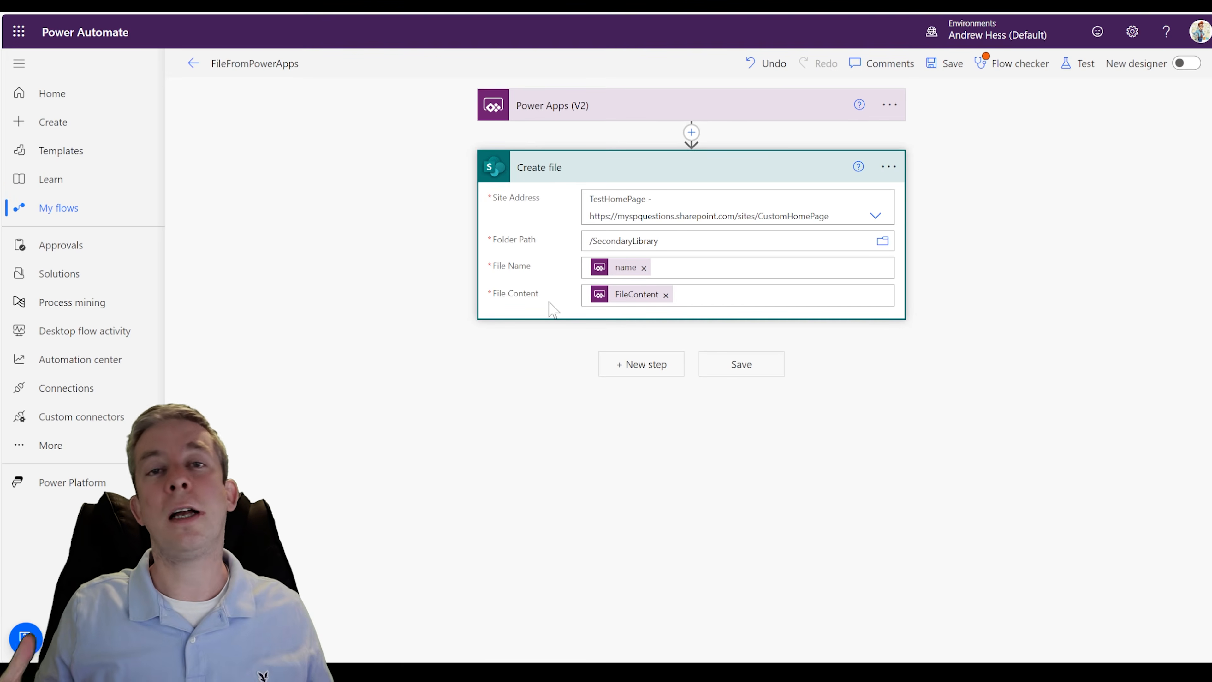
- Switch to Power Apps and exit the TestFilePowerApp preview to return to editing the app
click(439, 5)
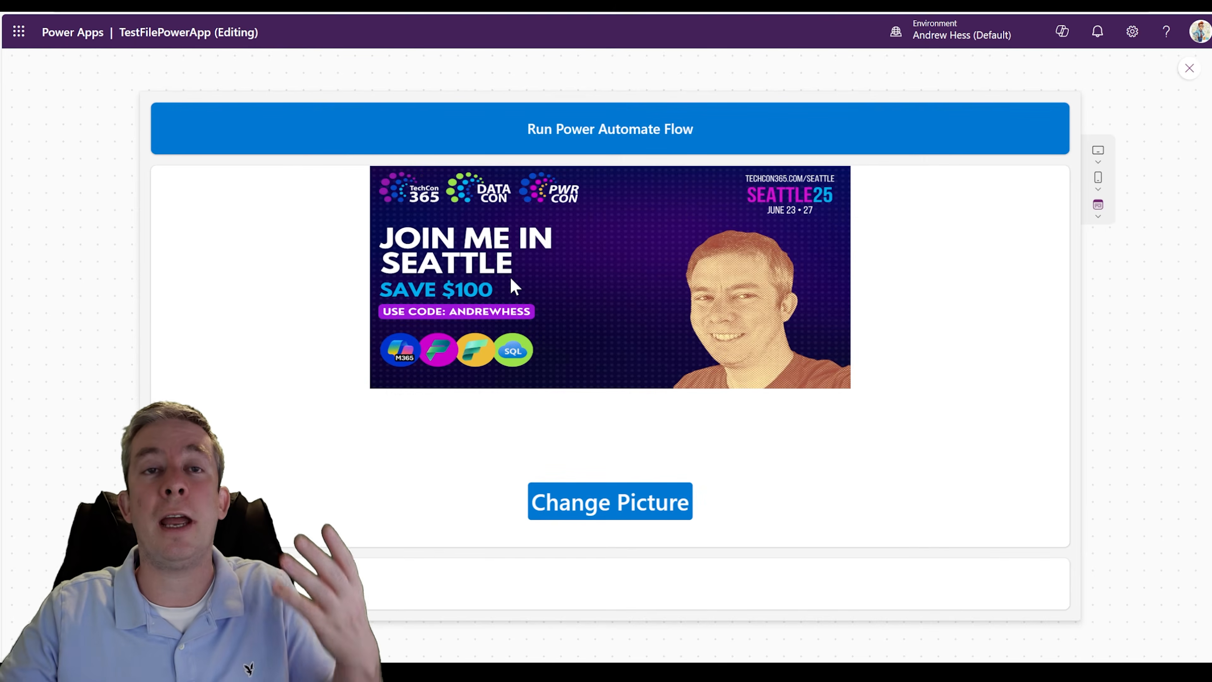
click(1188, 69)
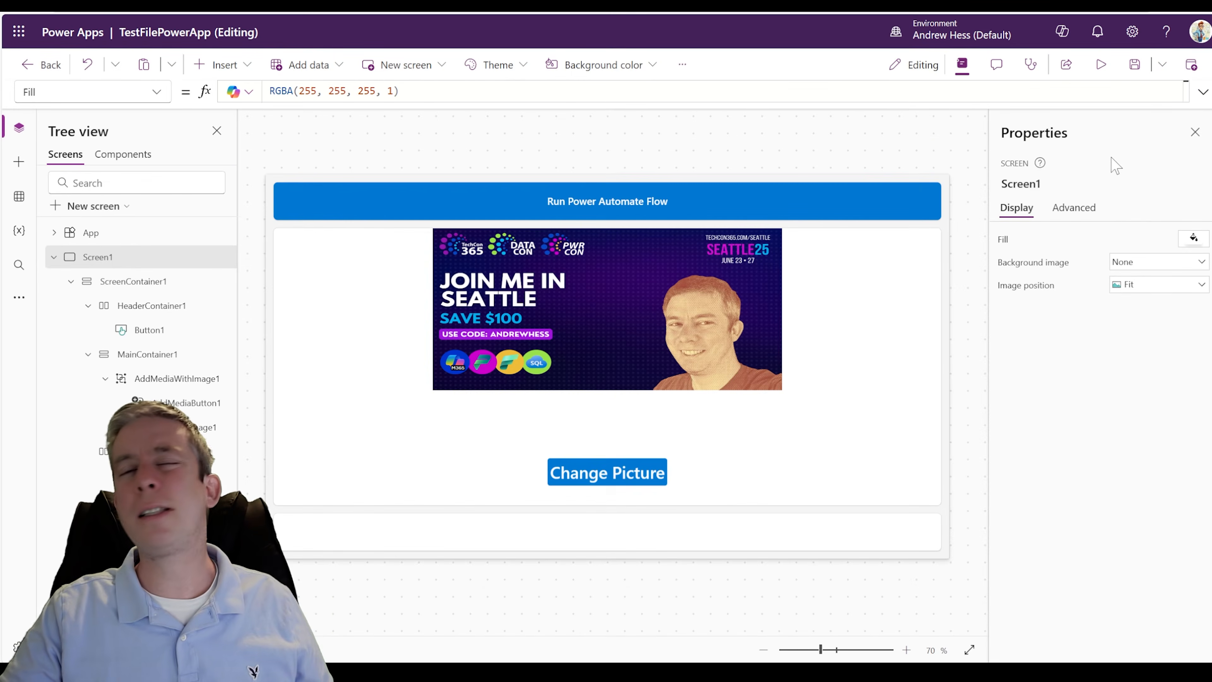